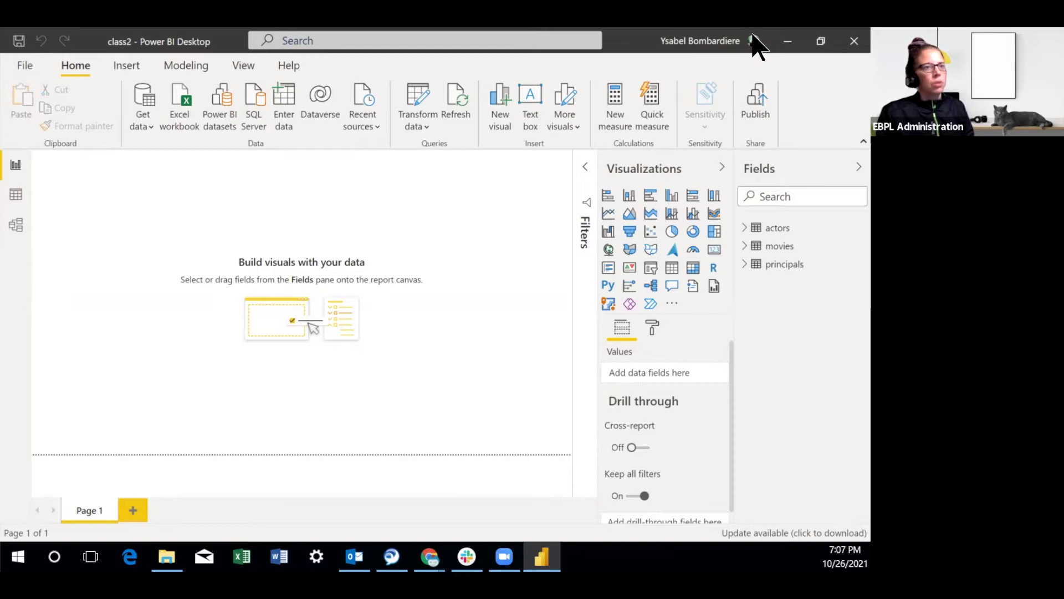
Switch to the class notes in the browser and review them down to the DAX formula under Calculated Column.
{"action": "left_click", "coordinate": [787, 42]}
{"action": "scroll", "coordinate": [447, 205], "scroll_direction": "up", "scroll_amount": 15}
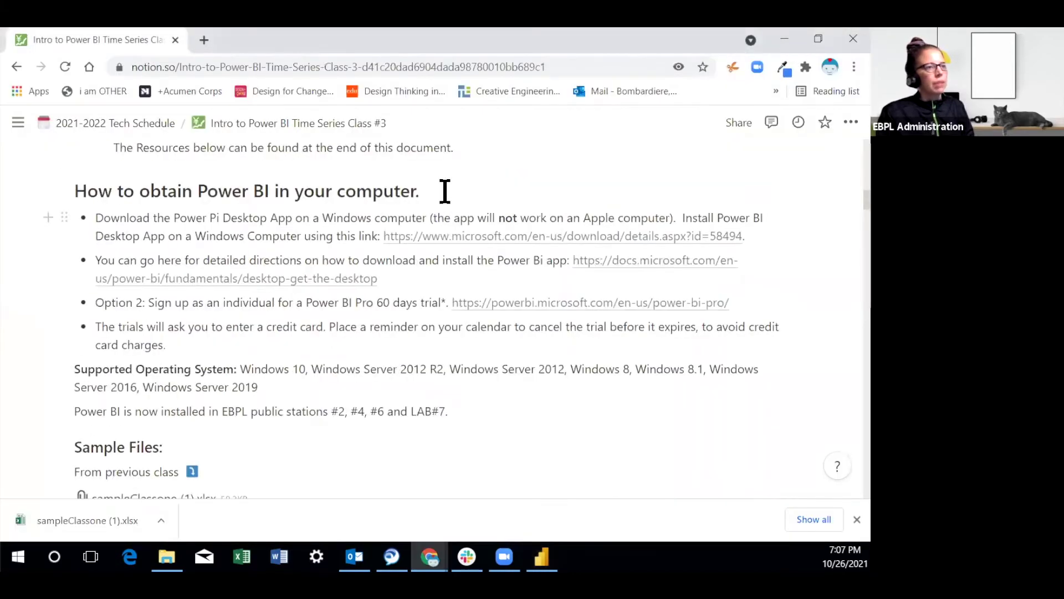
{"action": "scroll", "coordinate": [448, 206], "scroll_direction": "down", "scroll_amount": 5}
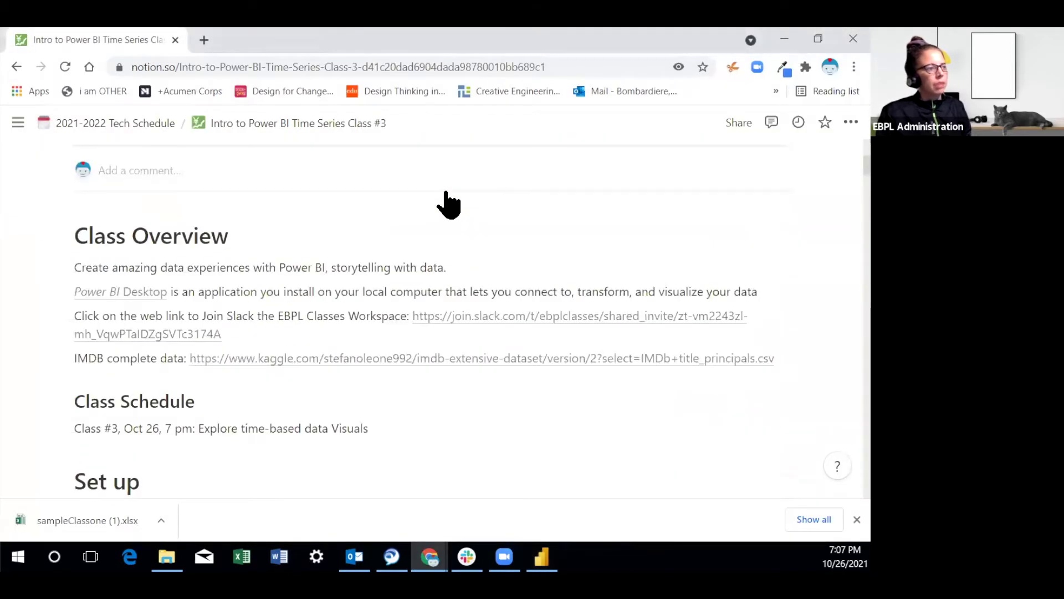
{"action": "scroll", "coordinate": [445, 192], "scroll_direction": "down", "scroll_amount": 3}
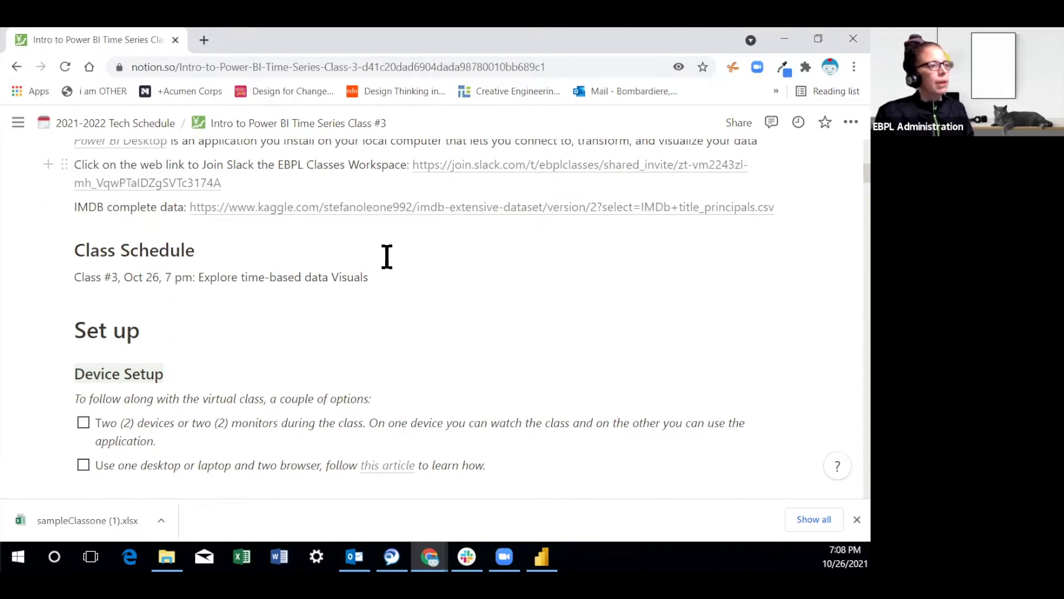
{"action": "scroll", "coordinate": [384, 255], "scroll_direction": "down", "scroll_amount": 5}
{"action": "scroll", "coordinate": [384, 255], "scroll_direction": "down", "scroll_amount": 14}
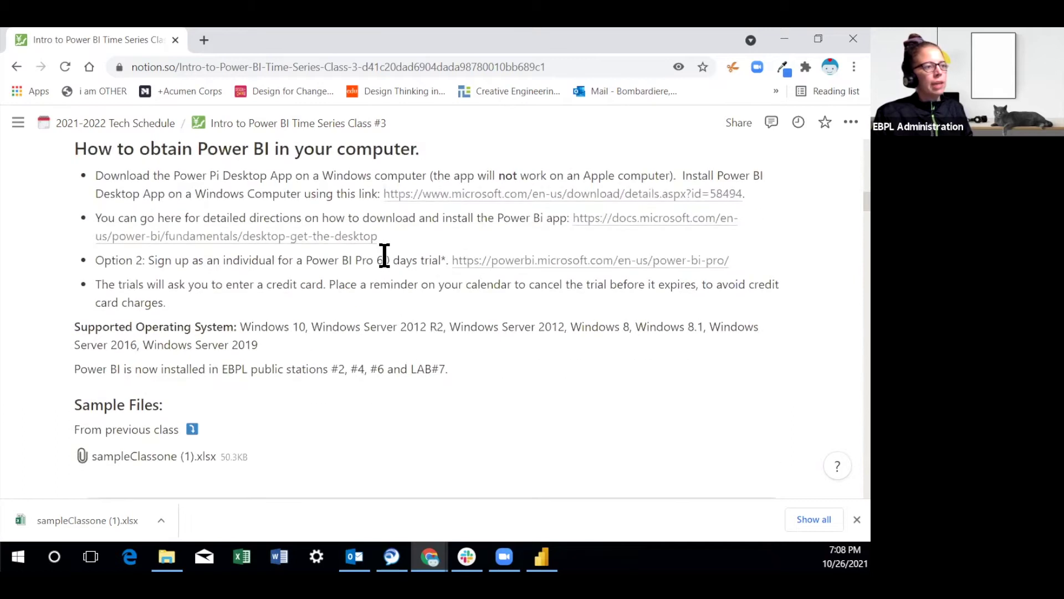
{"action": "scroll", "coordinate": [384, 255], "scroll_direction": "down", "scroll_amount": 4}
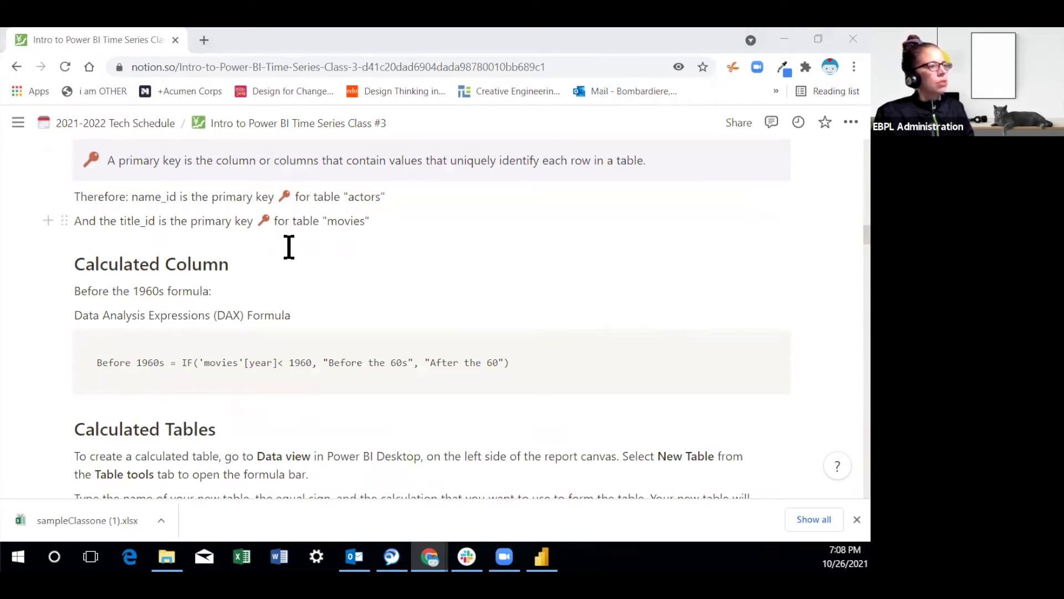
{"action": "scroll", "coordinate": [375, 295], "scroll_direction": "down", "scroll_amount": 1}
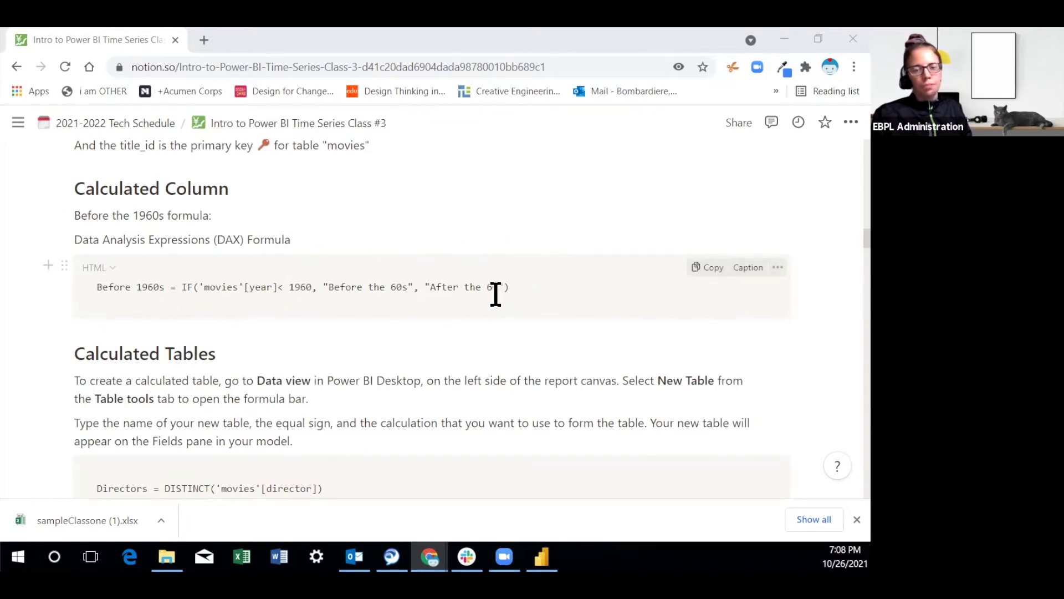
Set the language of the Before 1960s formula's code block to Plain Text.
{"action": "left_click", "coordinate": [113, 268]}
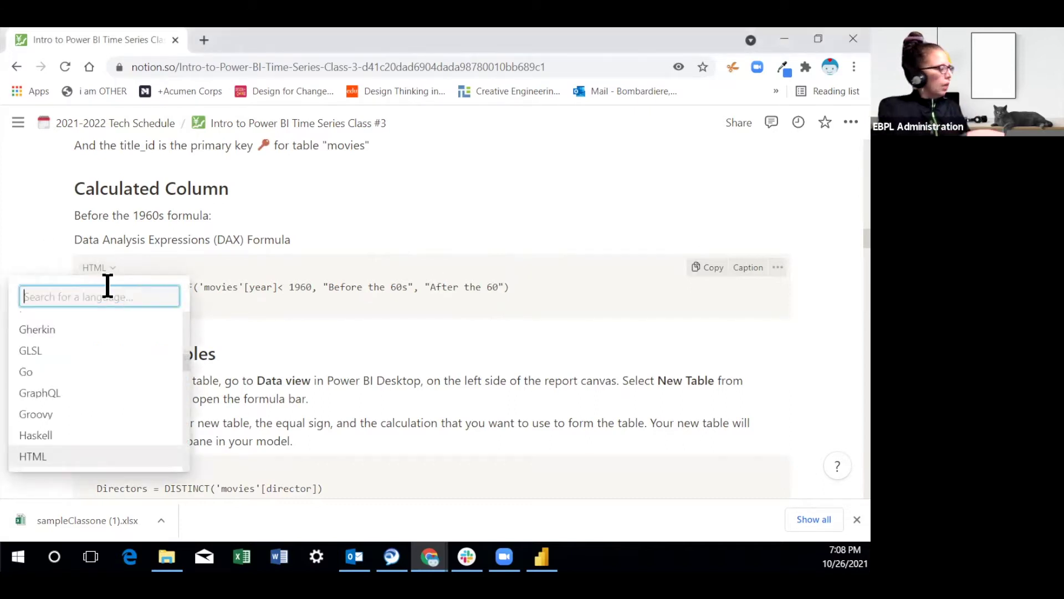
{"action": "type", "text": "pl"}
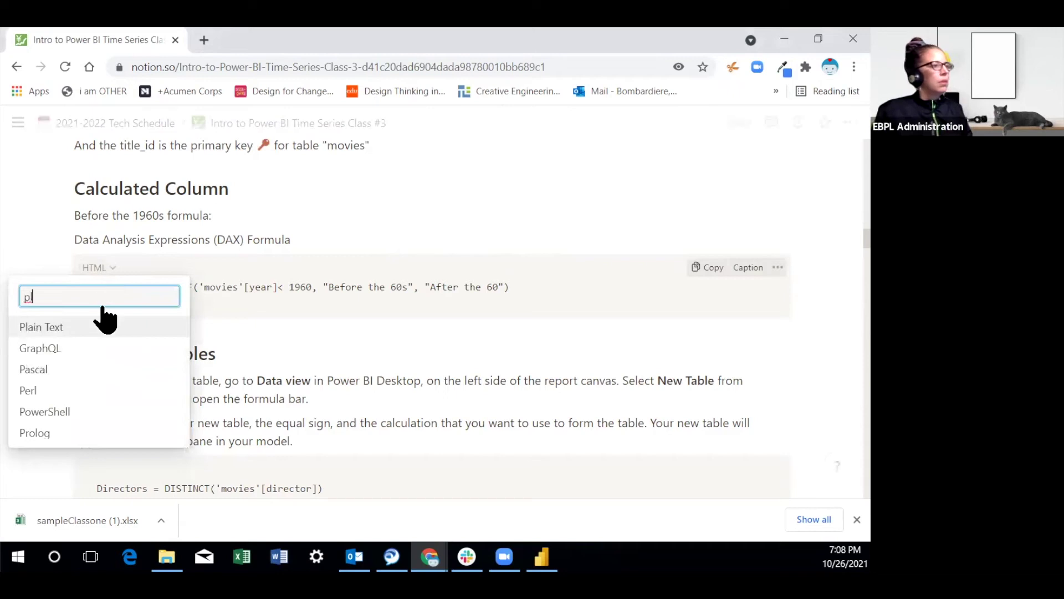
{"action": "left_click", "coordinate": [102, 329]}
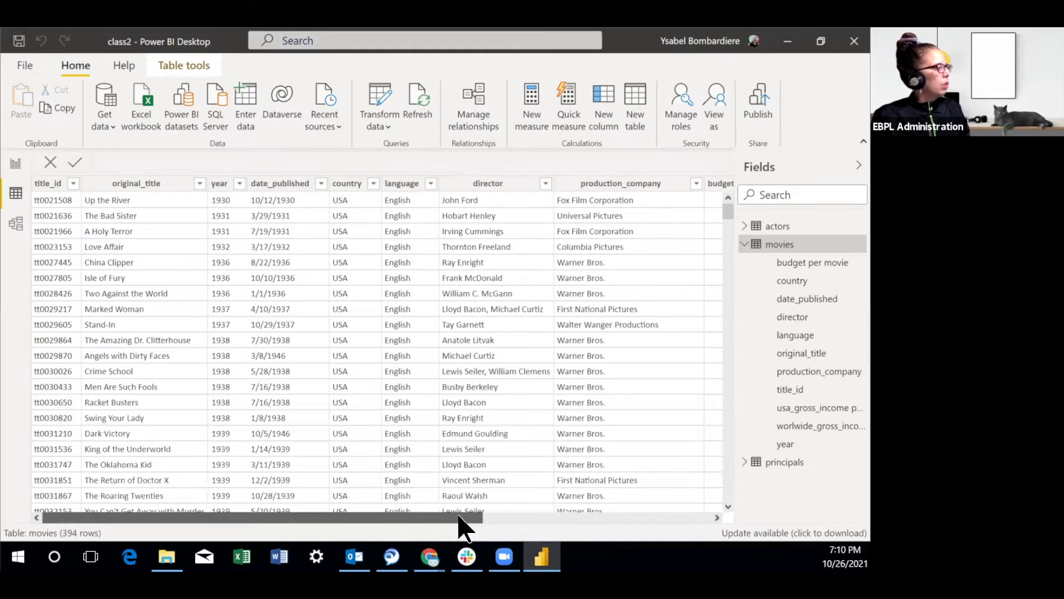
In Power BI Desktop, sort the movies table by year in ascending order and look through the sorted rows.
{"action": "left_click_drag", "start_coordinate": [459, 516], "coordinate": [665, 466]}
{"action": "left_click_drag", "start_coordinate": [525, 527], "coordinate": [317, 523]}
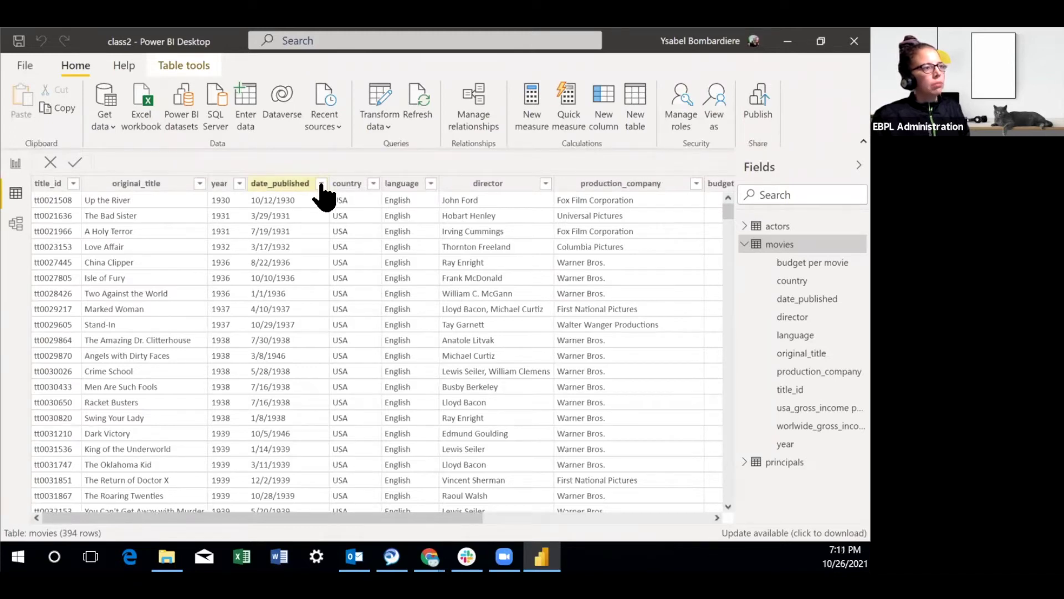
{"action": "left_click", "coordinate": [240, 184]}
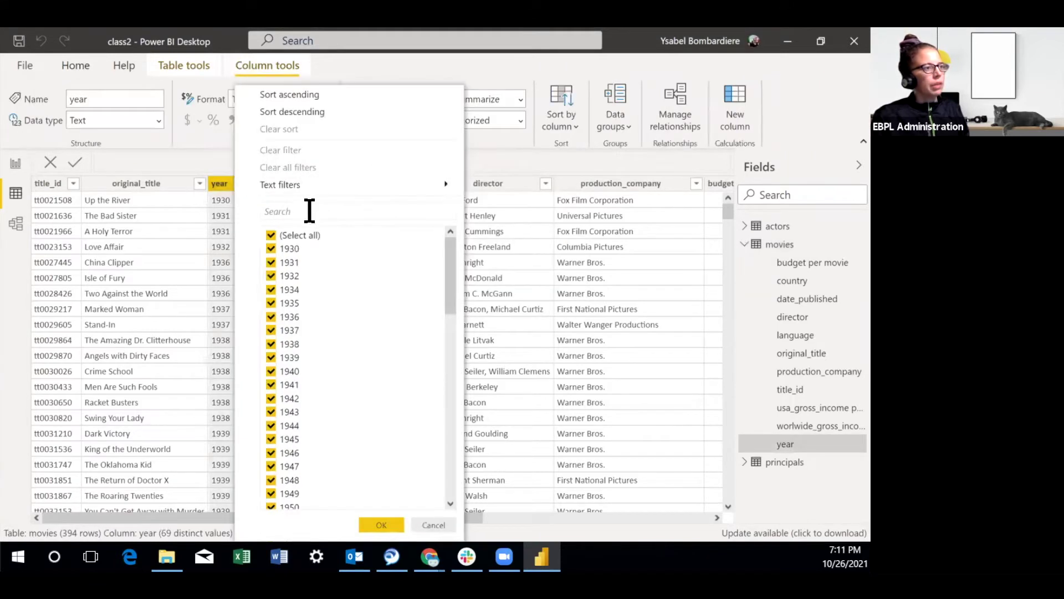
{"action": "left_click", "coordinate": [309, 211]}
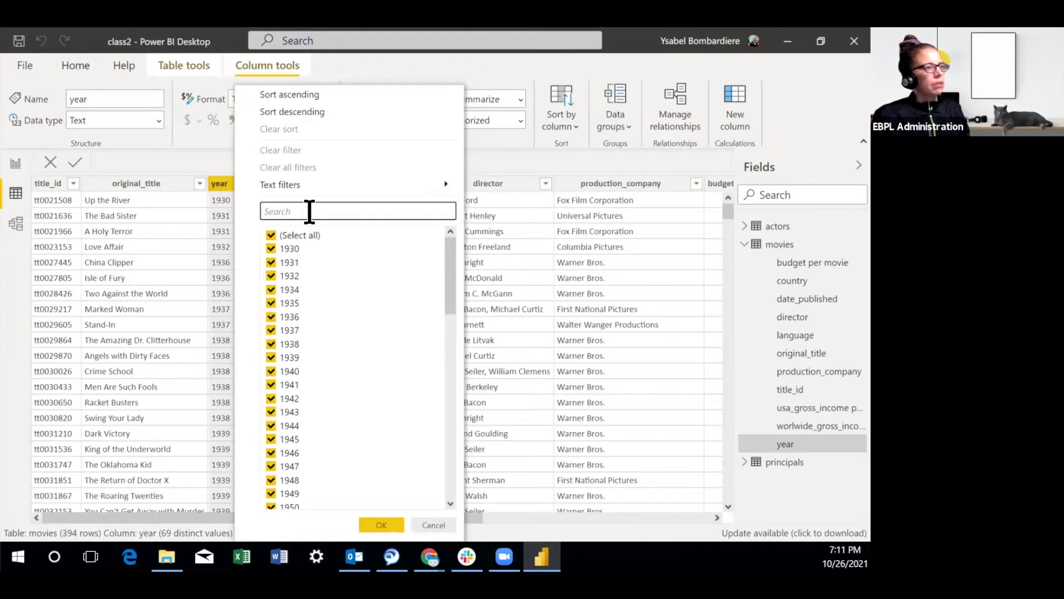
{"action": "left_click", "coordinate": [302, 93]}
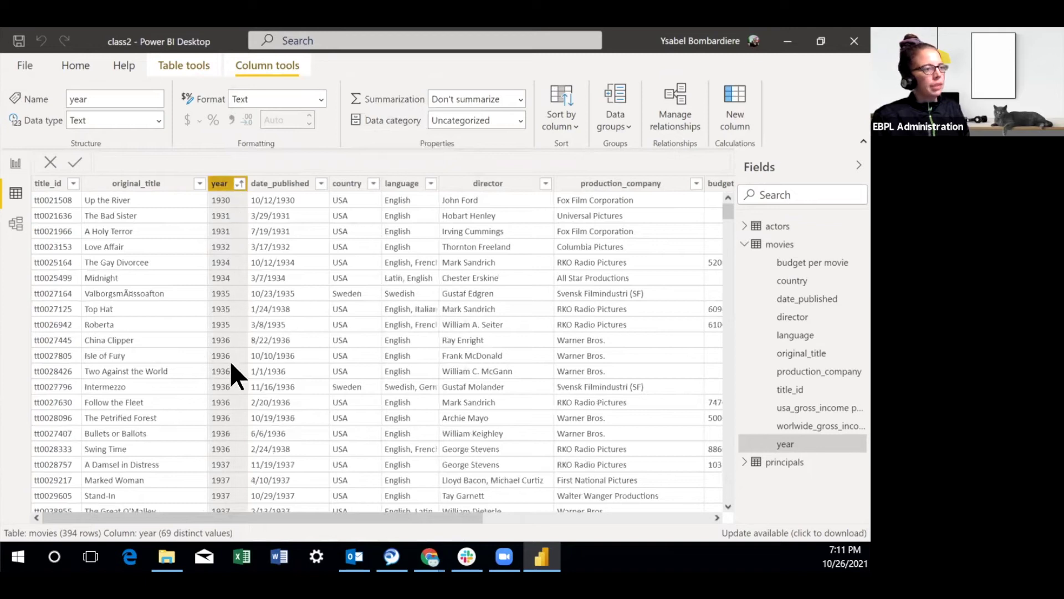
{"action": "scroll", "coordinate": [225, 362], "scroll_direction": "down", "scroll_amount": 14}
{"action": "scroll", "coordinate": [225, 370], "scroll_direction": "down", "scroll_amount": 20}
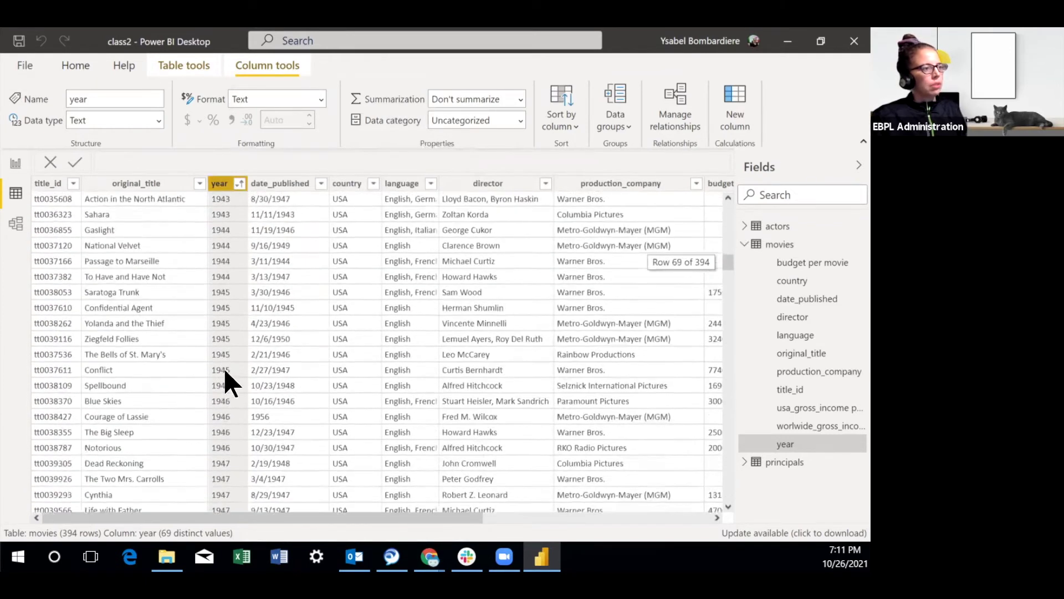
{"action": "scroll", "coordinate": [224, 367], "scroll_direction": "down", "scroll_amount": 5}
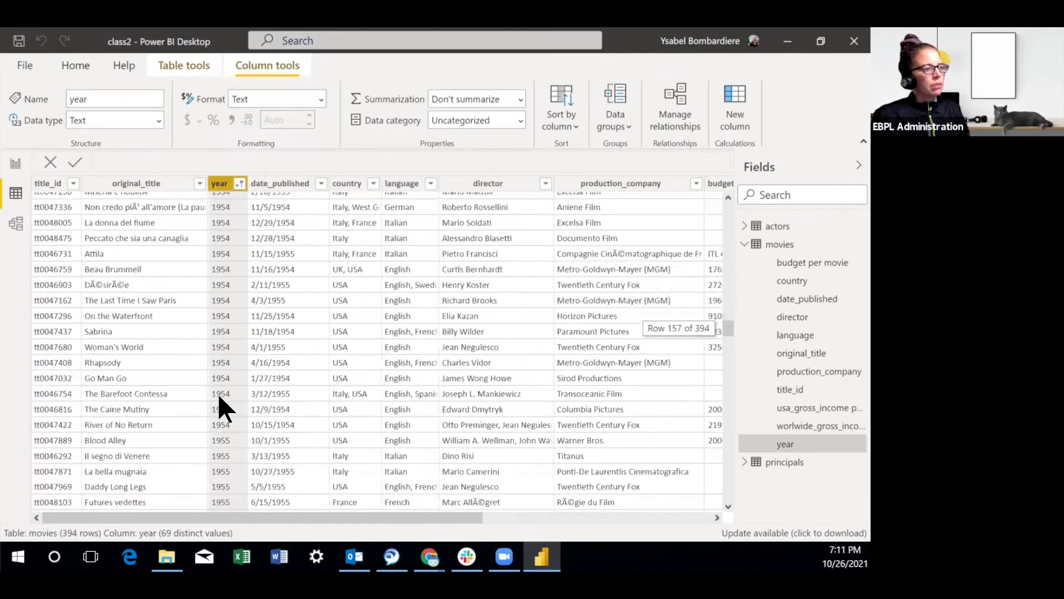
{"action": "scroll", "coordinate": [225, 463], "scroll_direction": "down", "scroll_amount": 10}
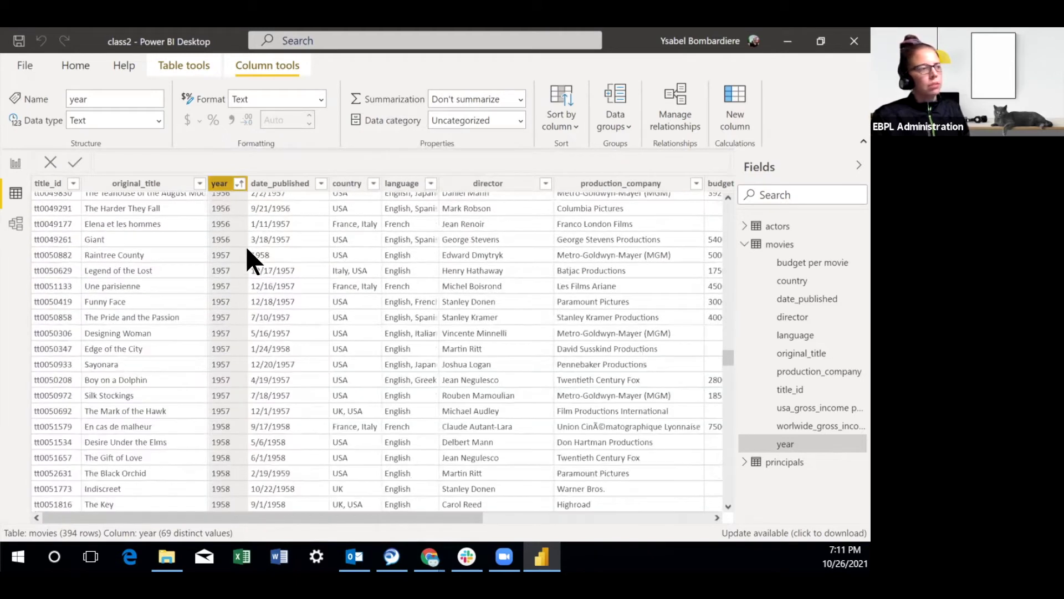
Clear the sort on the movies table's year column.
{"action": "left_click", "coordinate": [239, 184]}
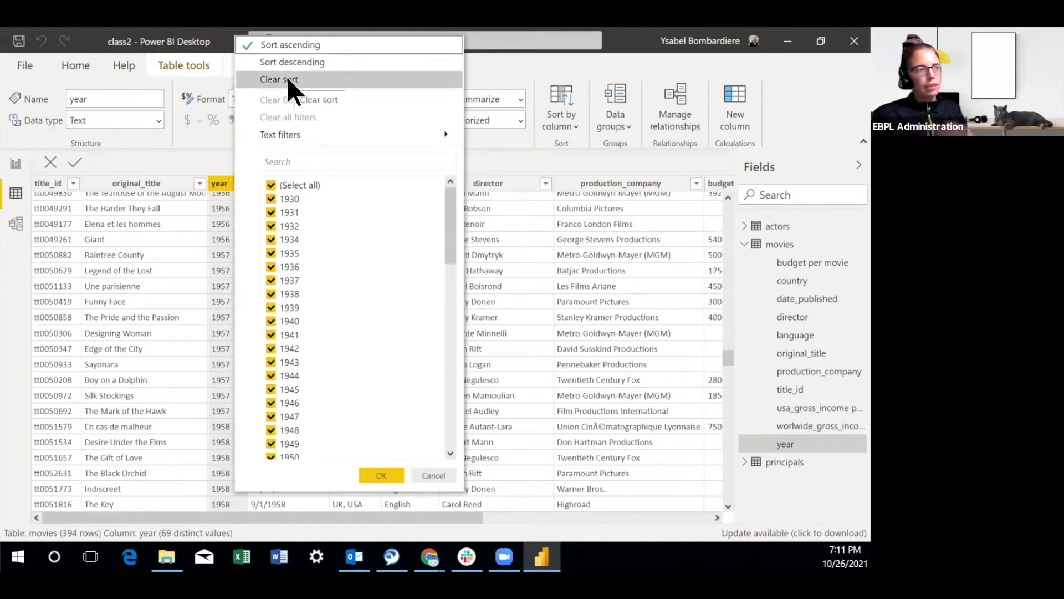
{"action": "left_click", "coordinate": [521, 163]}
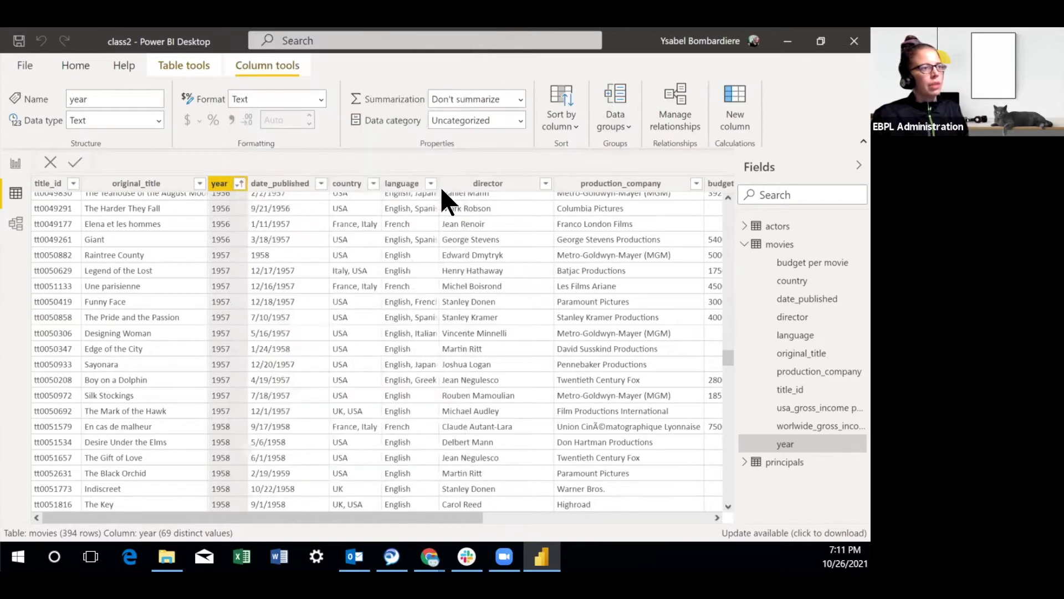
{"action": "left_click", "coordinate": [240, 187]}
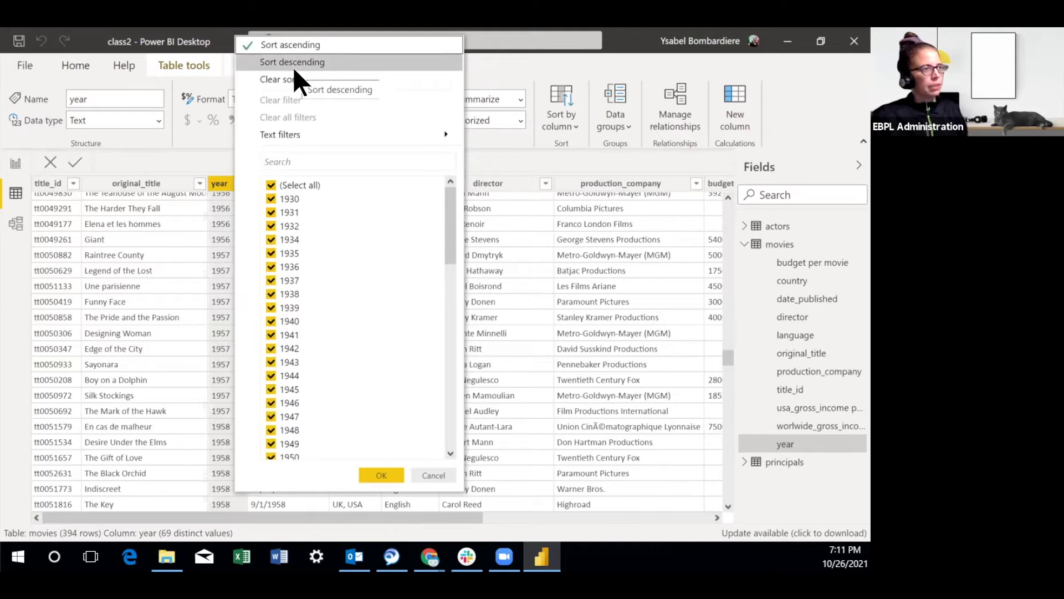
{"action": "left_click", "coordinate": [285, 79]}
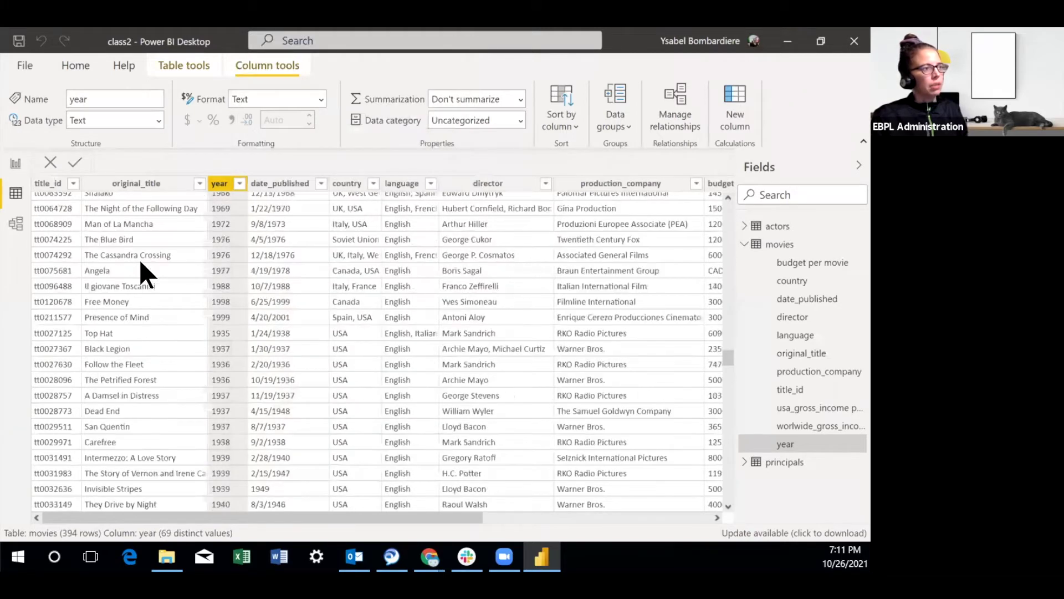
Filter the movies table's year column to show only 1960, 1961, 1962 and 1963.
{"action": "left_click", "coordinate": [240, 185]}
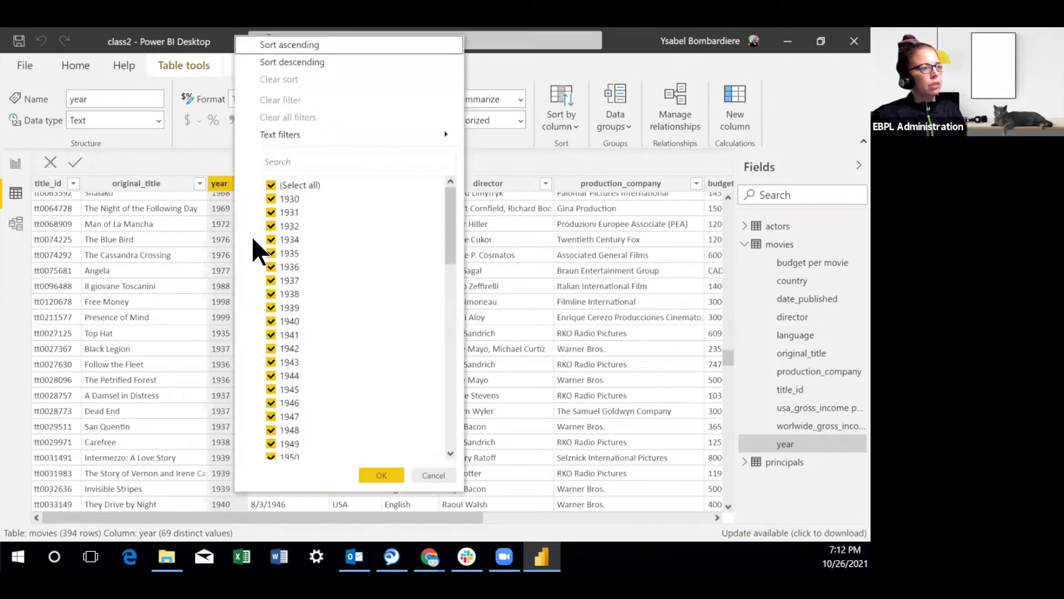
{"action": "left_click", "coordinate": [271, 185]}
{"action": "scroll", "coordinate": [271, 388], "scroll_direction": "down", "scroll_amount": 10}
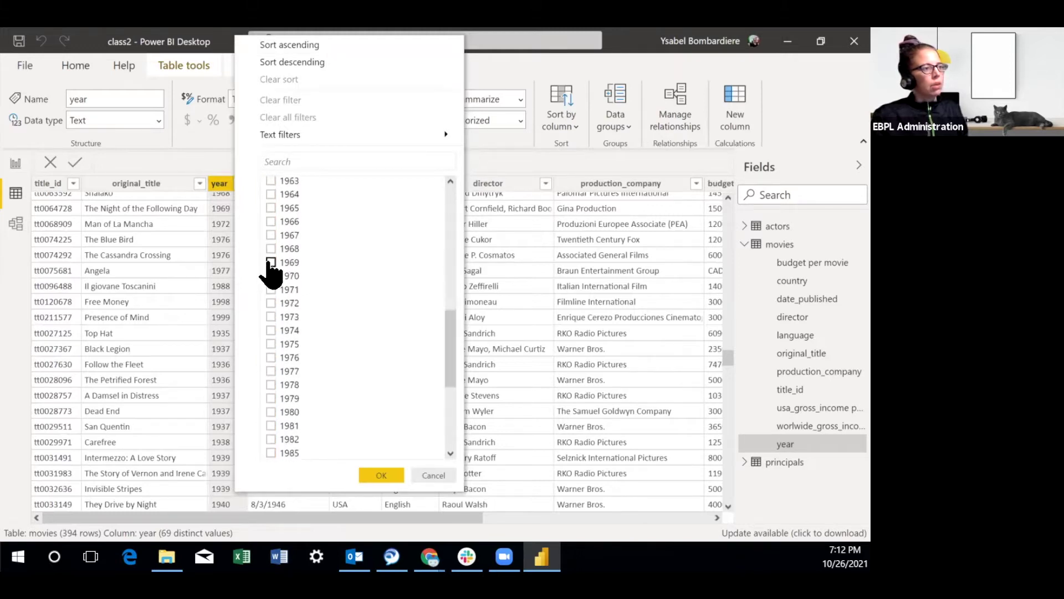
{"action": "scroll", "coordinate": [280, 227], "scroll_direction": "up", "scroll_amount": 3}
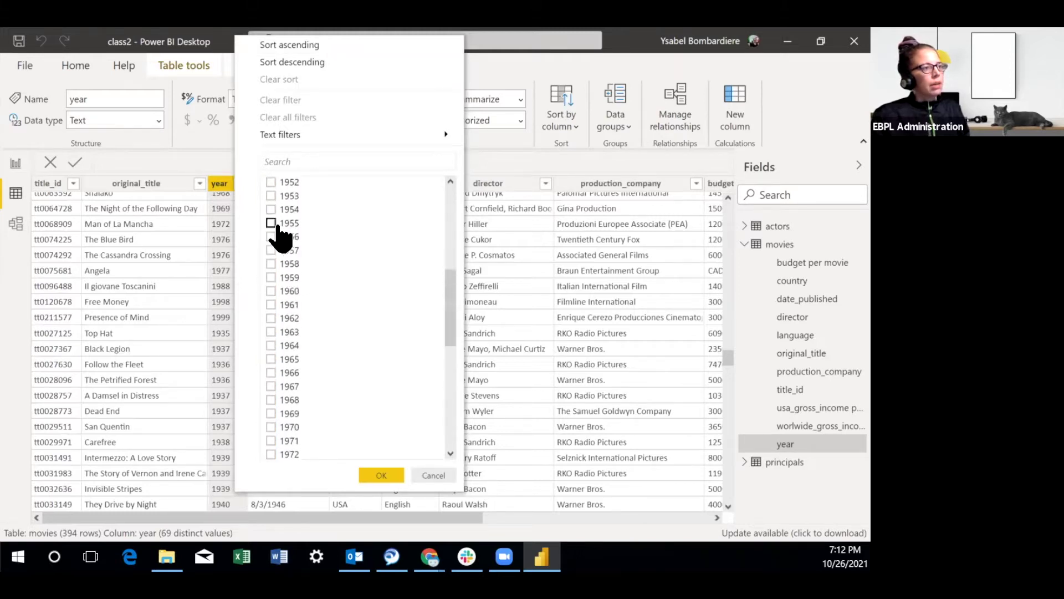
{"action": "left_click", "coordinate": [270, 291]}
{"action": "left_click", "coordinate": [270, 304]}
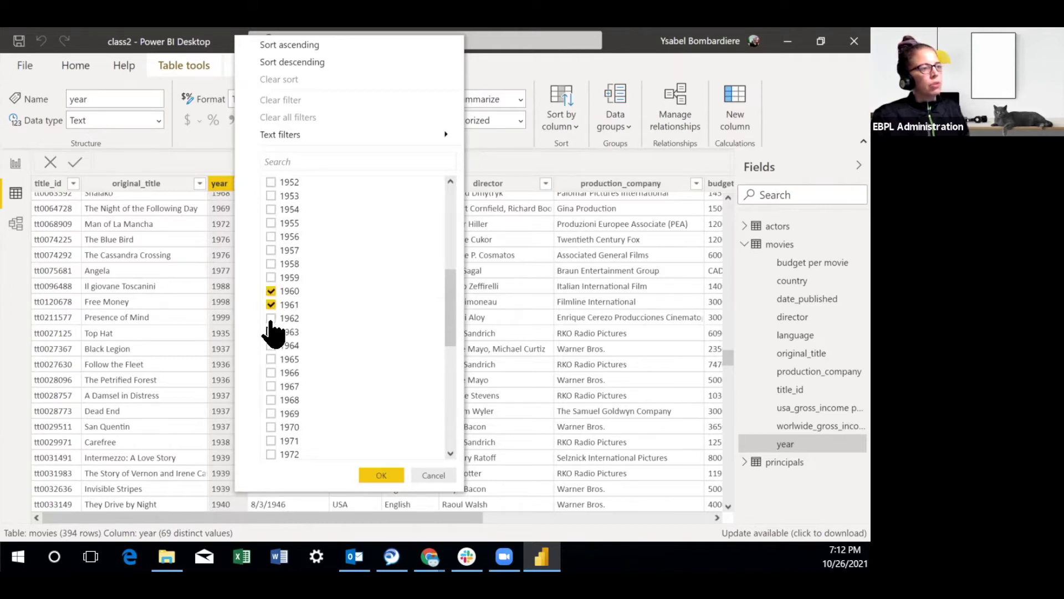
{"action": "left_click", "coordinate": [270, 317]}
{"action": "left_click", "coordinate": [270, 331]}
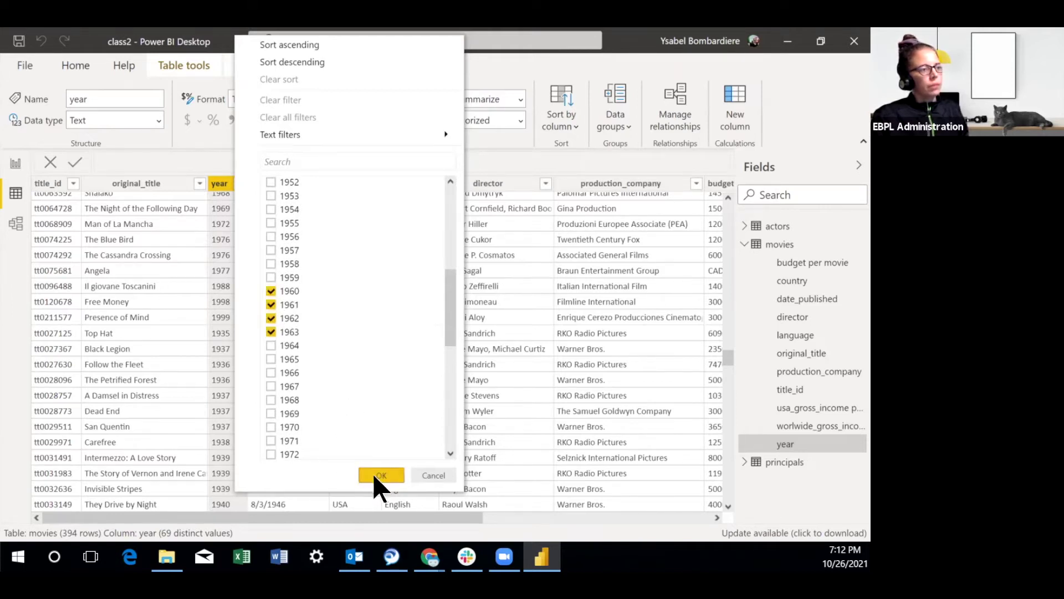
{"action": "key", "text": "Return"}
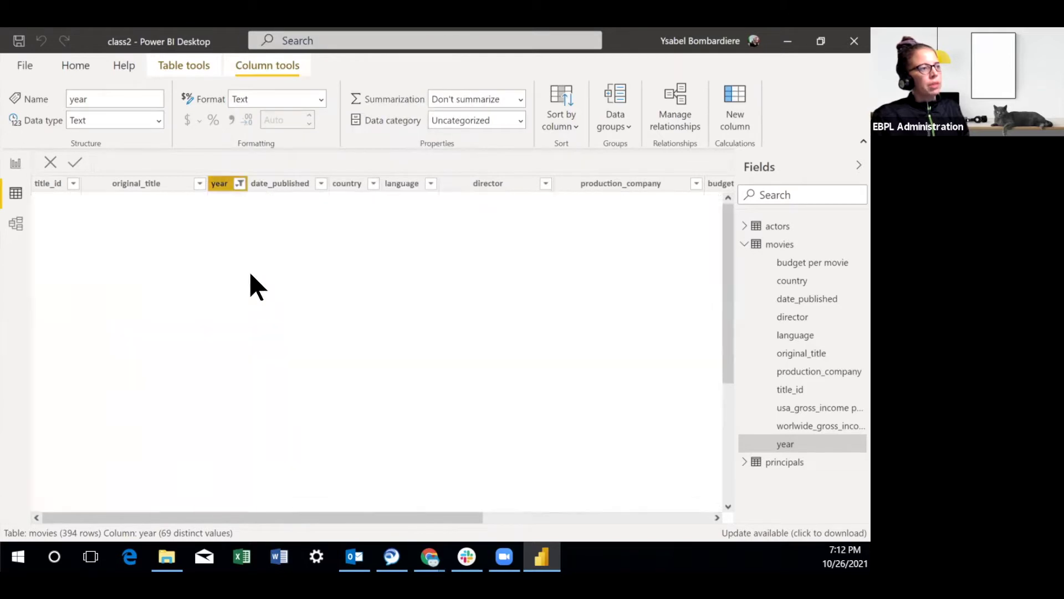
{"action": "scroll", "coordinate": [230, 308], "scroll_direction": "down", "scroll_amount": 5}
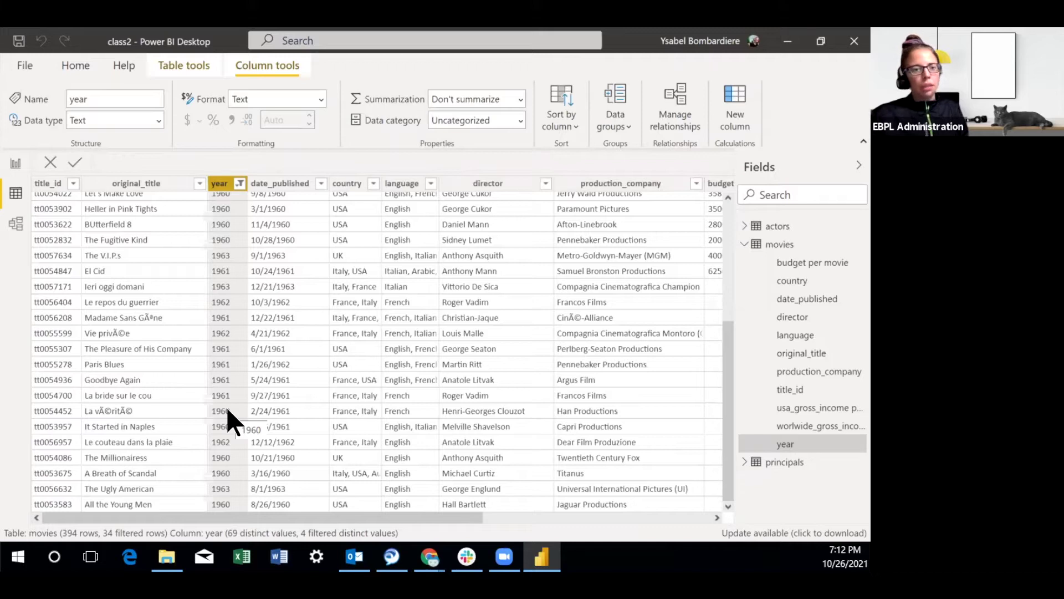
Clear the filter on the movies table's year column.
{"action": "left_click", "coordinate": [240, 185]}
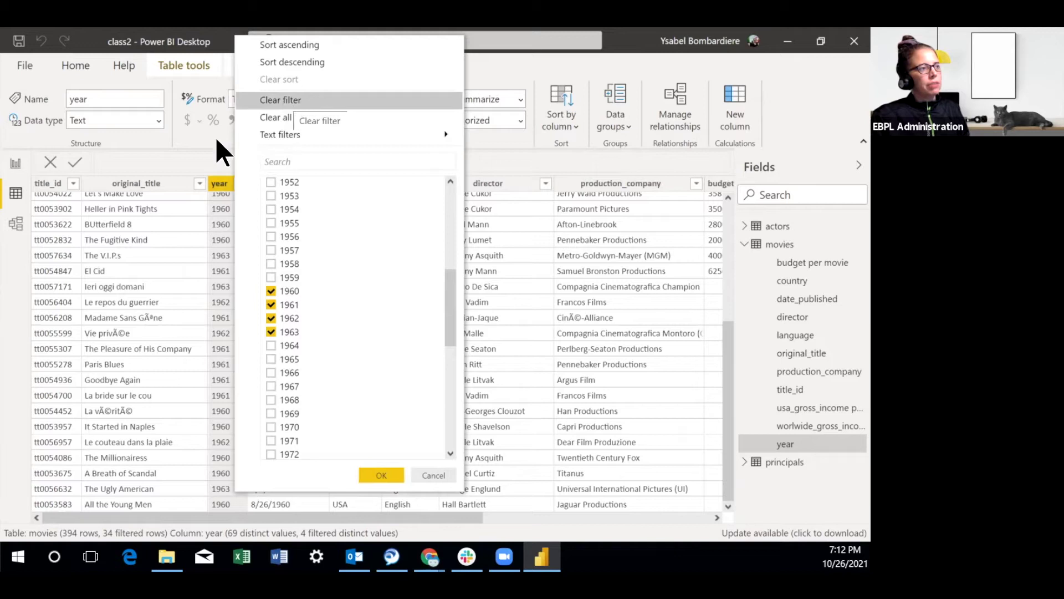
{"action": "left_click", "coordinate": [196, 165]}
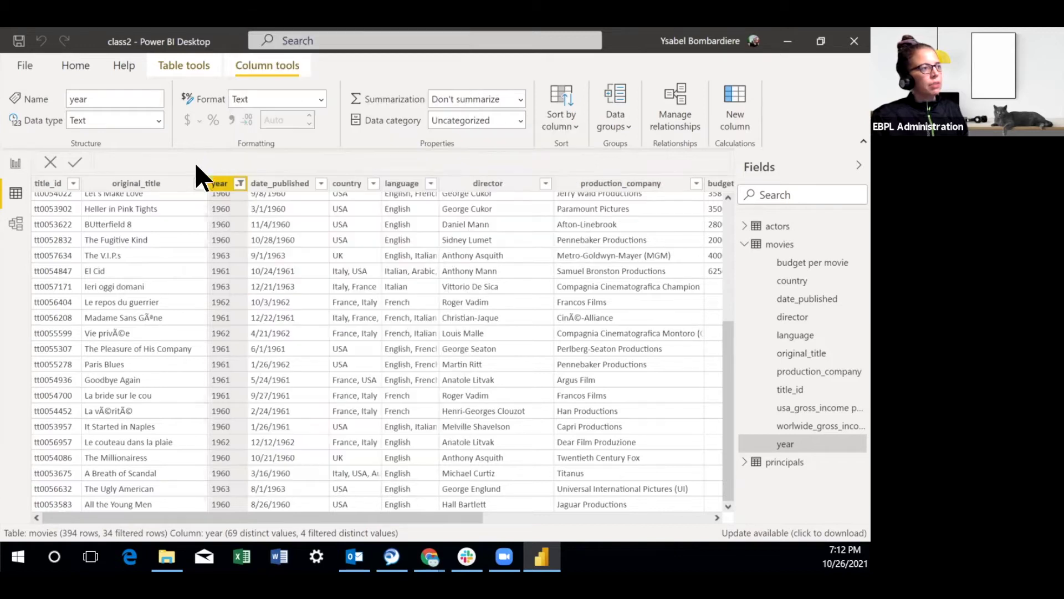
{"action": "left_click", "coordinate": [240, 184]}
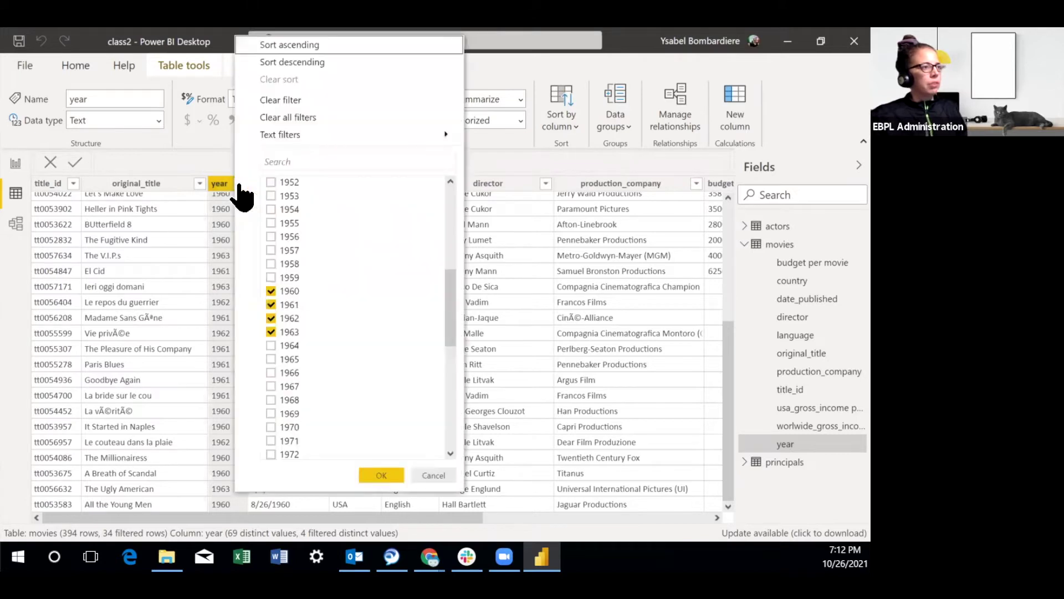
{"action": "left_click", "coordinate": [287, 100]}
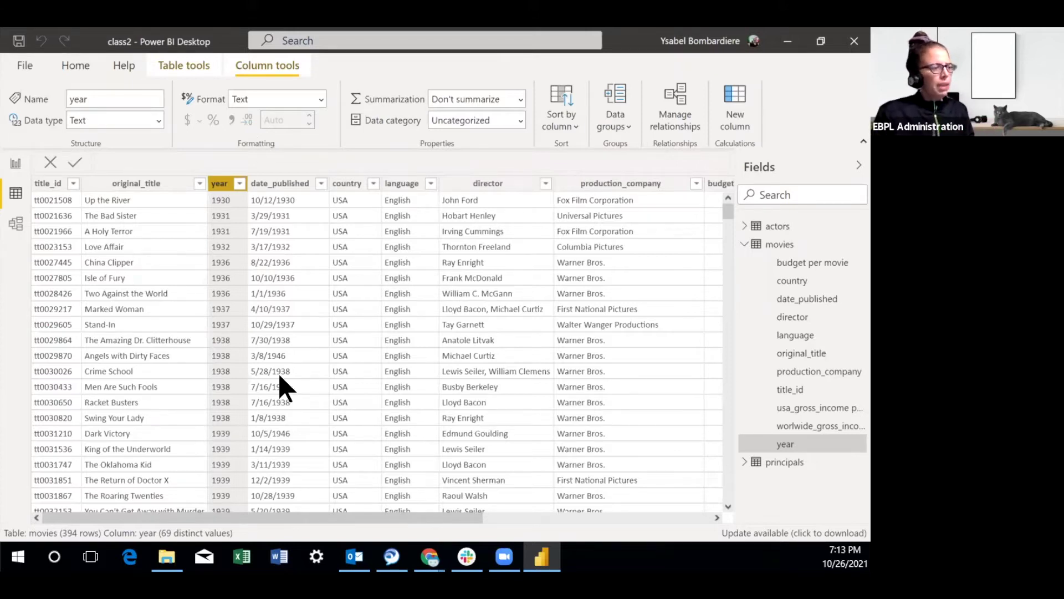
{"action": "left_click_drag", "start_coordinate": [297, 519], "coordinate": [587, 491]}
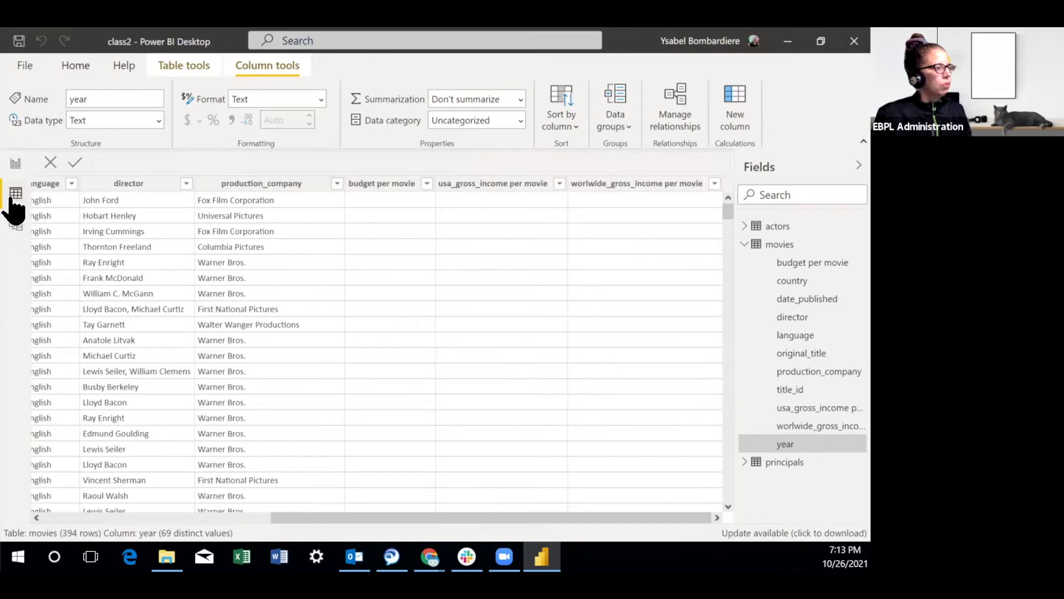
{"action": "left_click", "coordinate": [14, 227]}
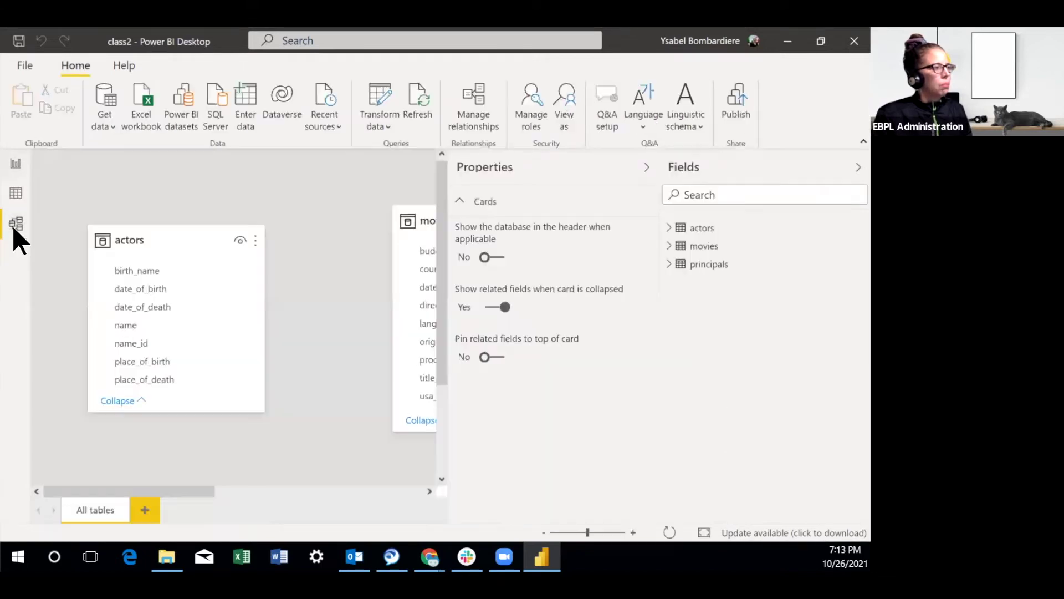
{"action": "left_click", "coordinate": [15, 194]}
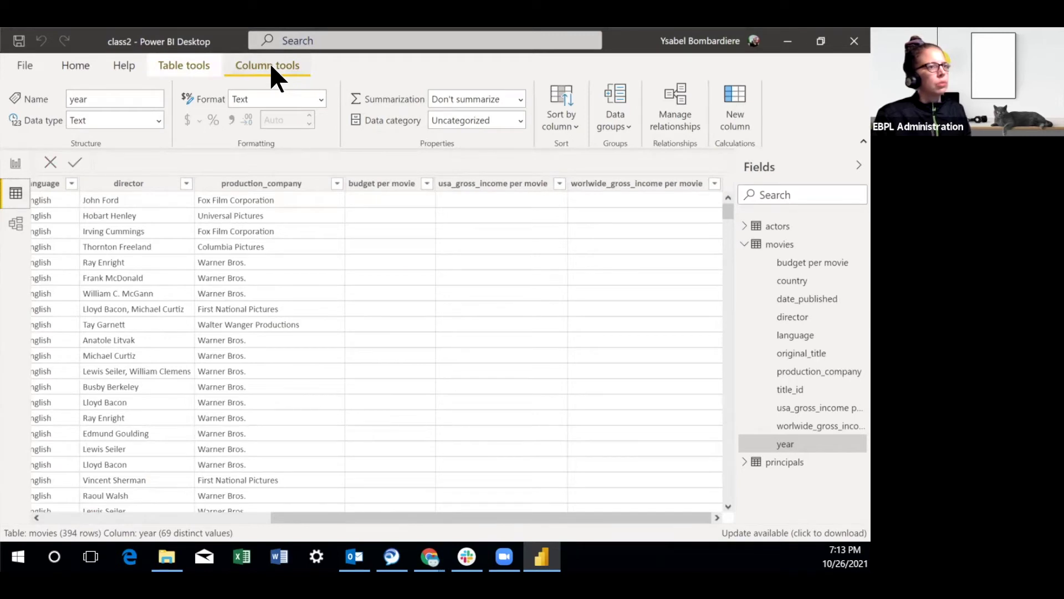
{"action": "left_click", "coordinate": [730, 115]}
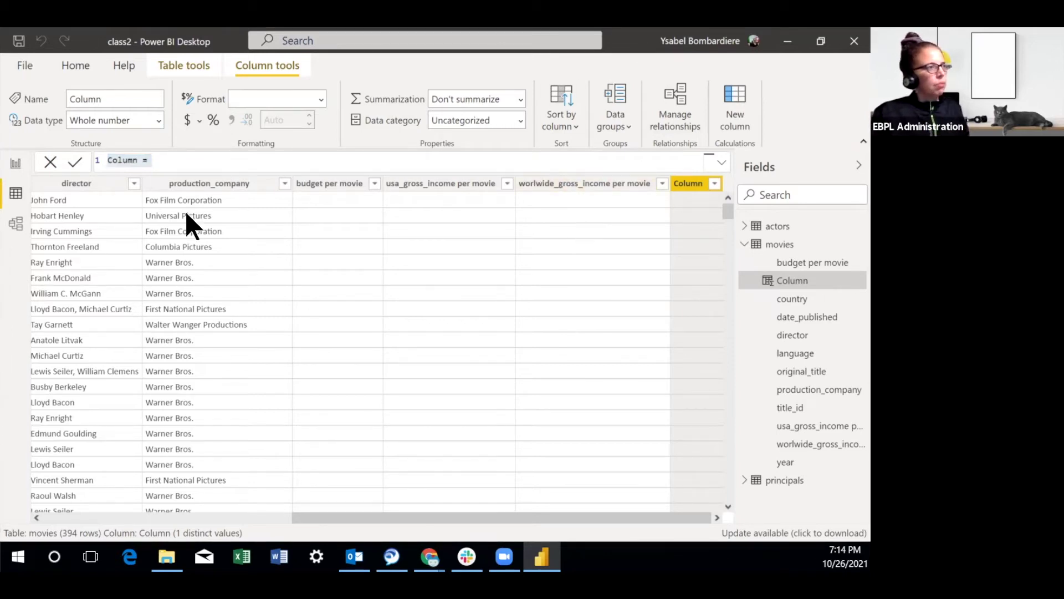
{"action": "left_click", "coordinate": [563, 234]}
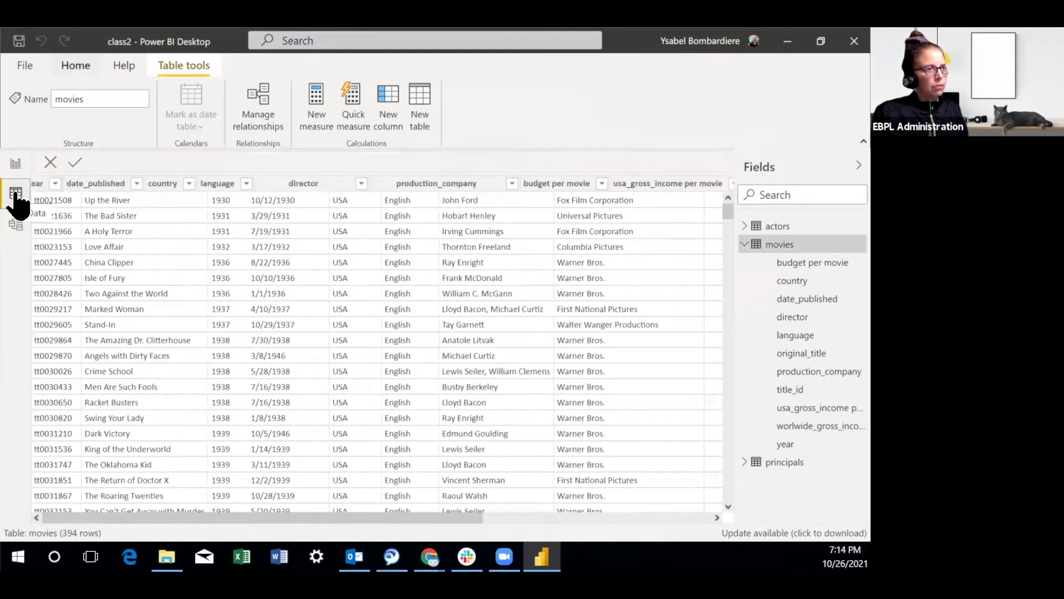
{"action": "left_click", "coordinate": [70, 65]}
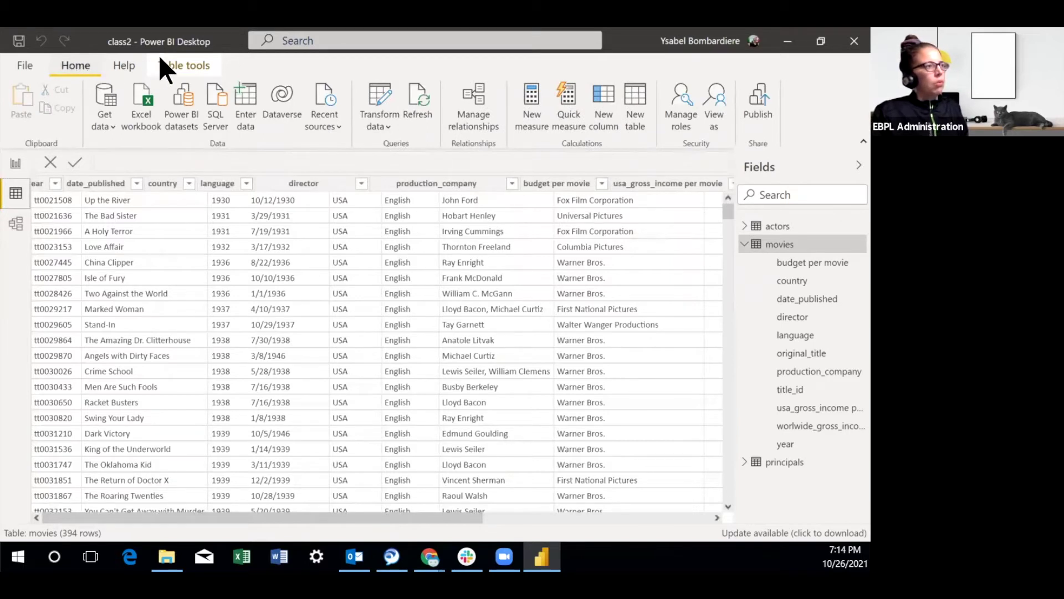
Add a new calculated column to the movies table and name it Before_1960 in its formula.
{"action": "left_click", "coordinate": [674, 185]}
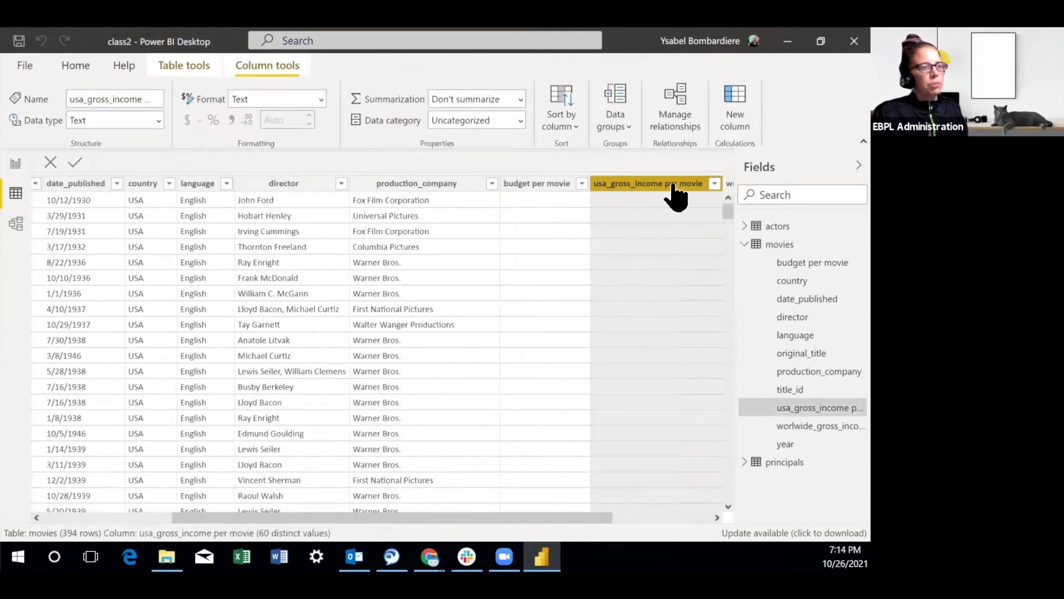
{"action": "left_click", "coordinate": [731, 96]}
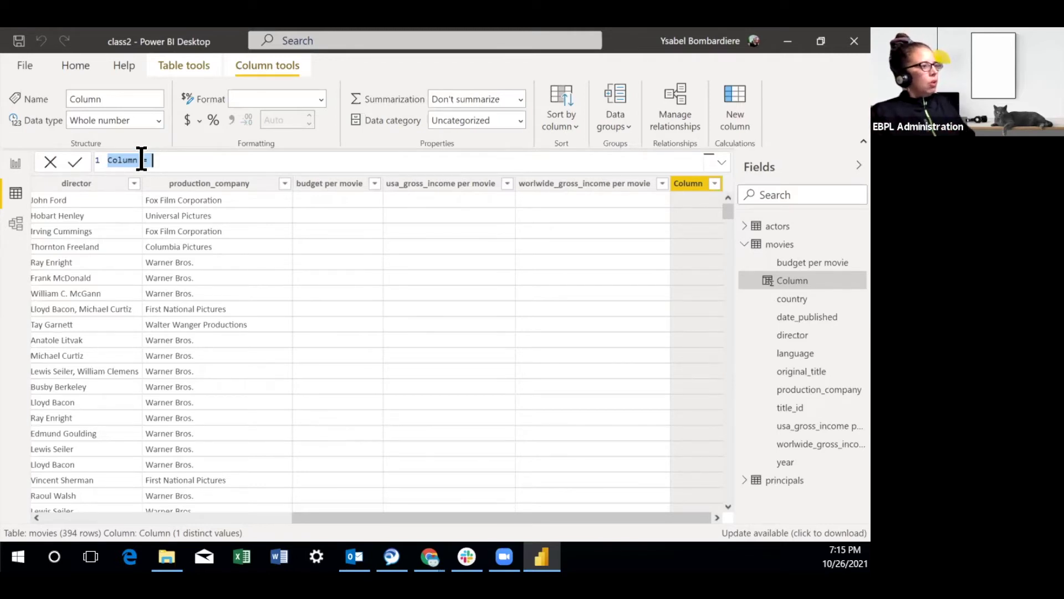
{"action": "left_click", "coordinate": [142, 160]}
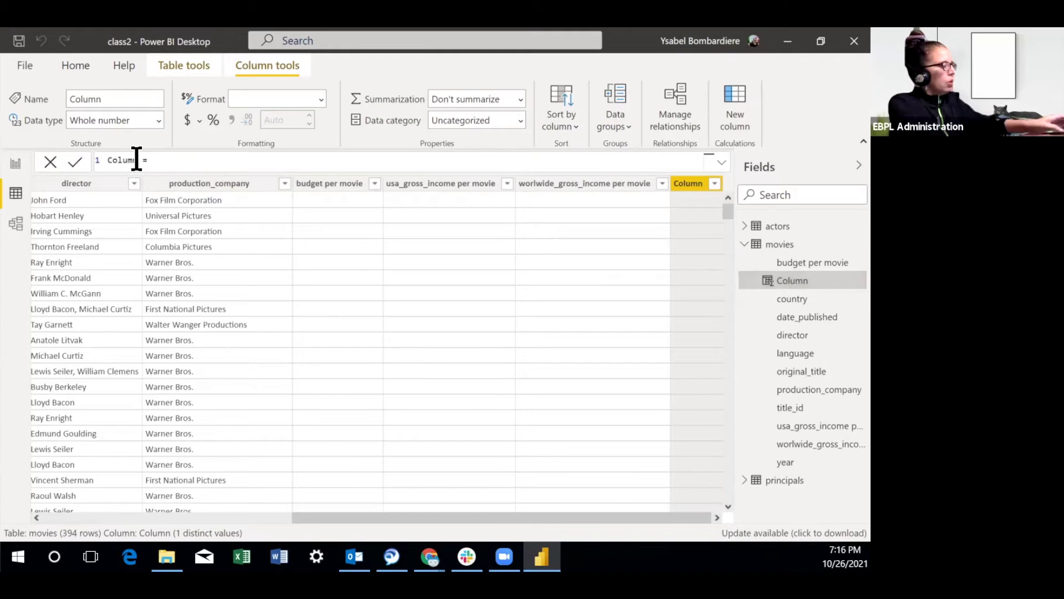
{"action": "key", "text": "BackSpace"}
{"action": "key", "text": "BackSpace"}
{"action": "key", "text": "BackSpace"}
{"action": "key", "text": "BackSpace"}
{"action": "key", "text": "BackSpace"}
{"action": "key", "text": "BackSpace"}
{"action": "type", "text": "Before"}
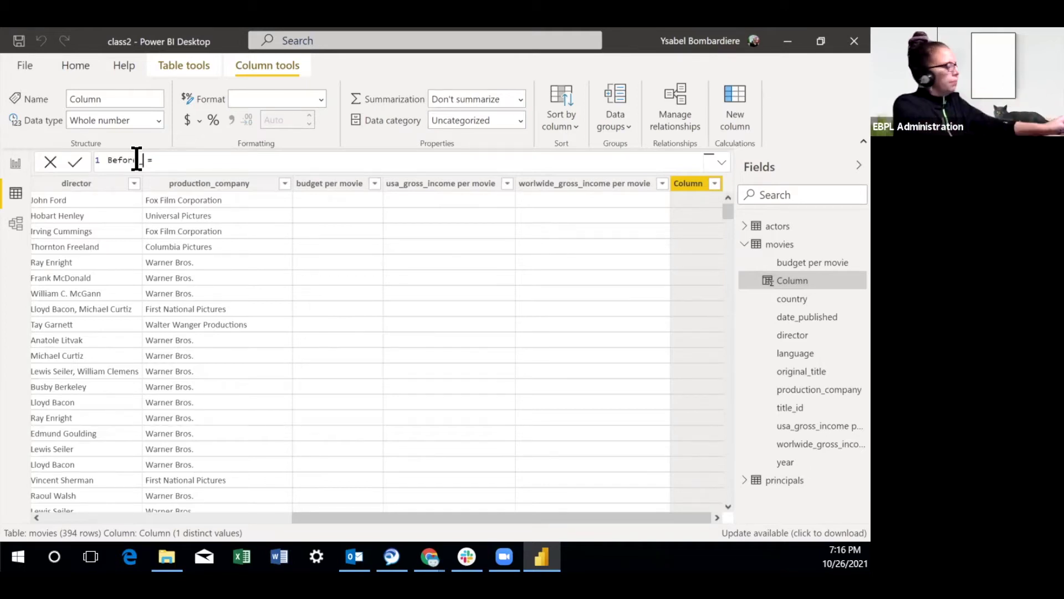
{"action": "type", "text": " 1960"}
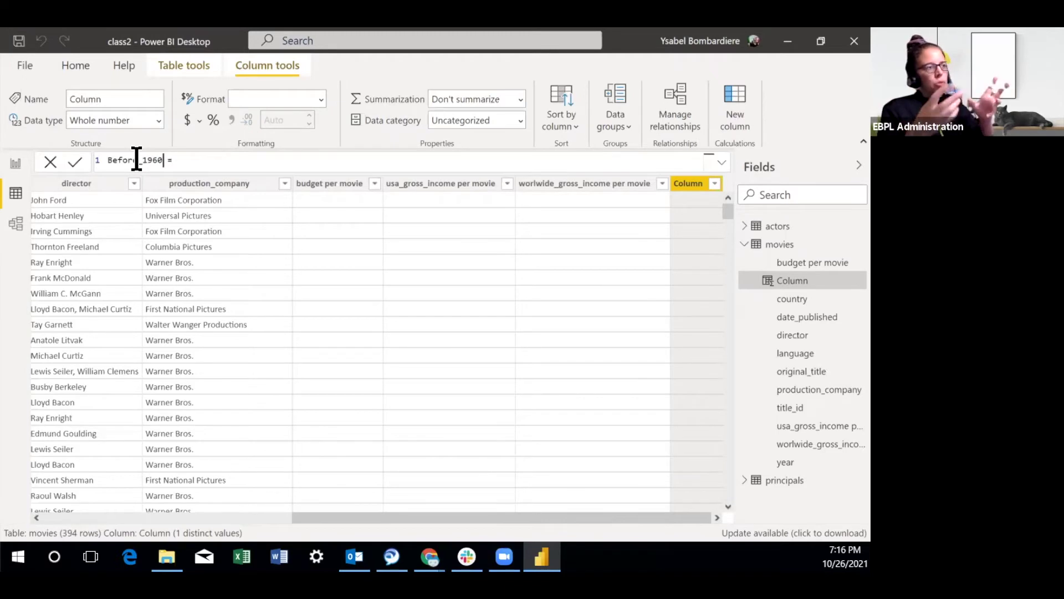
Begin the Before_1960 column's expression after the equals sign with the IF function.
{"action": "key", "text": "Right"}
{"action": "key", "text": "Right"}
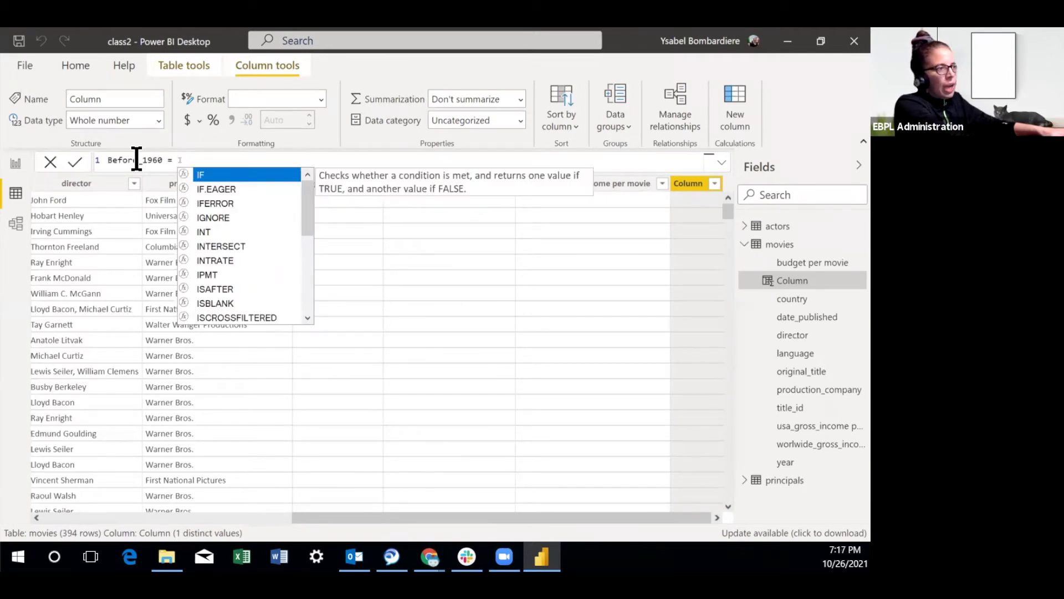
{"action": "type", "text": "F"}
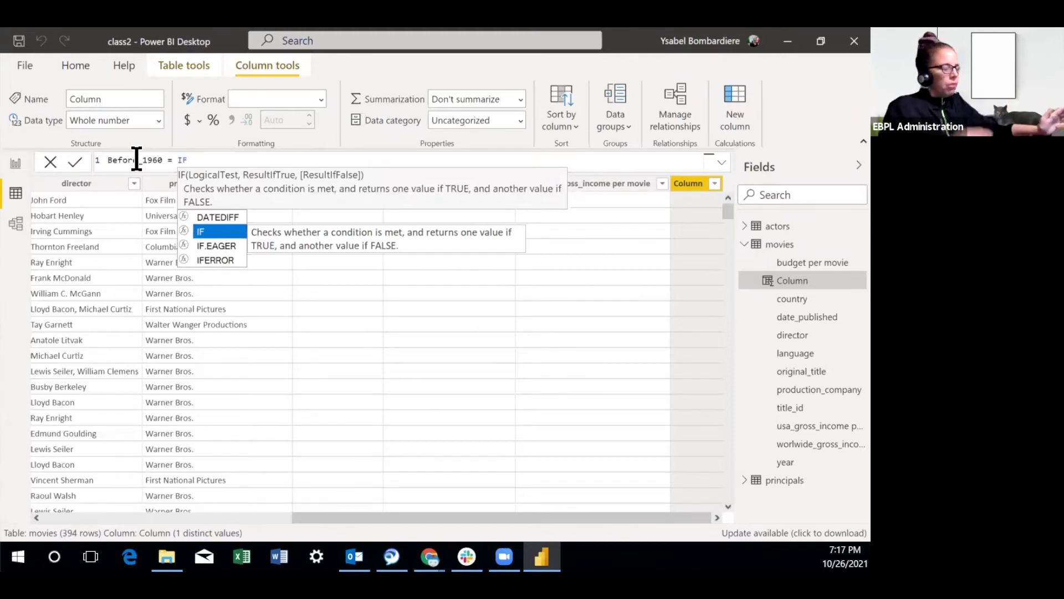
{"action": "left_click", "coordinate": [216, 231]}
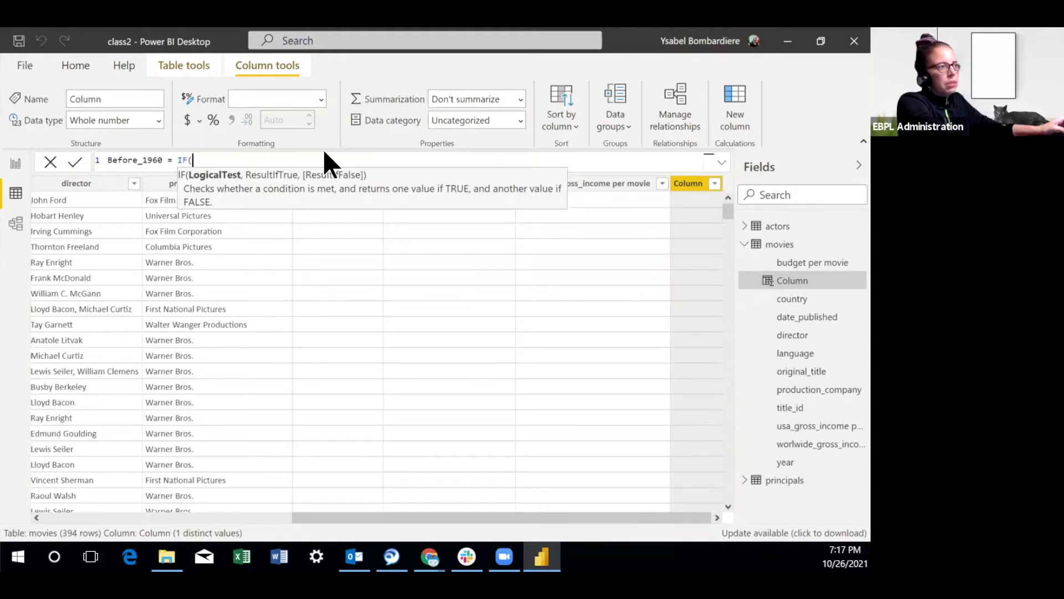
Enter 'movies'[year]<"1960" as the logical test of the IF function.
{"action": "type", "text": "'"}
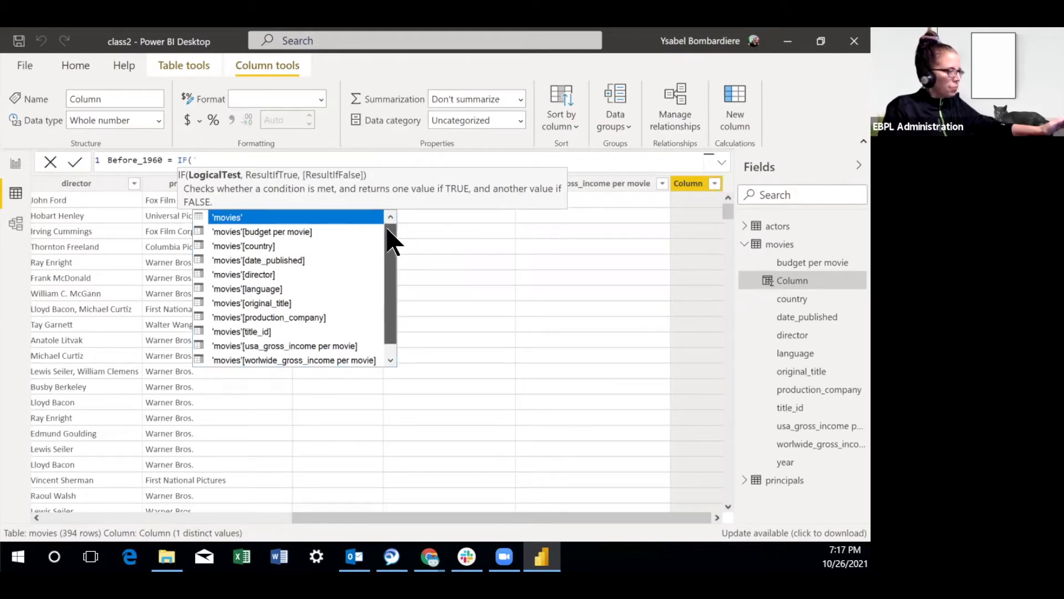
{"action": "left_click_drag", "start_coordinate": [387, 225], "coordinate": [387, 233]}
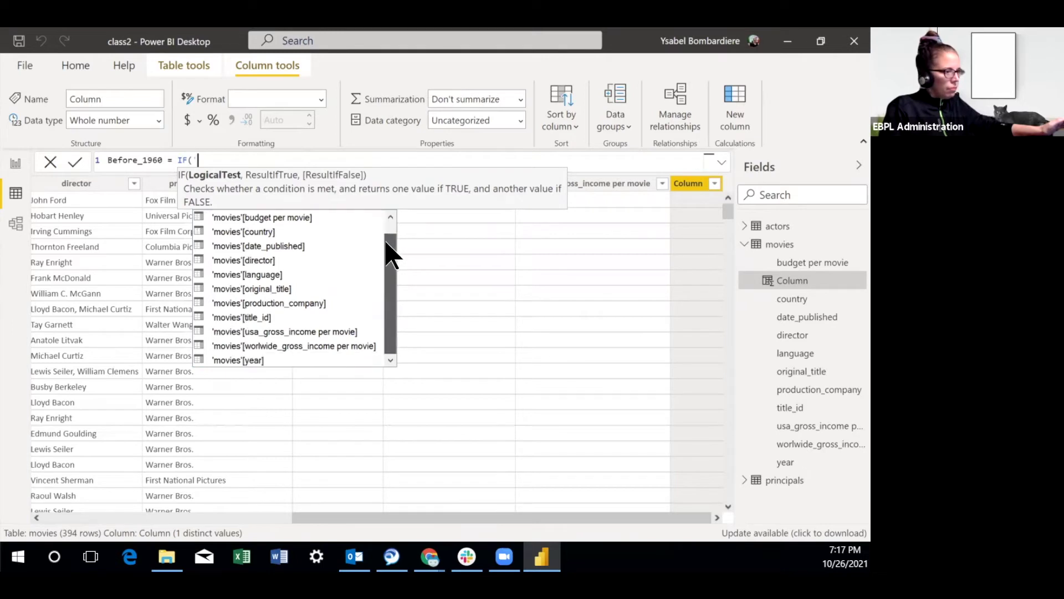
{"action": "left_click", "coordinate": [261, 359]}
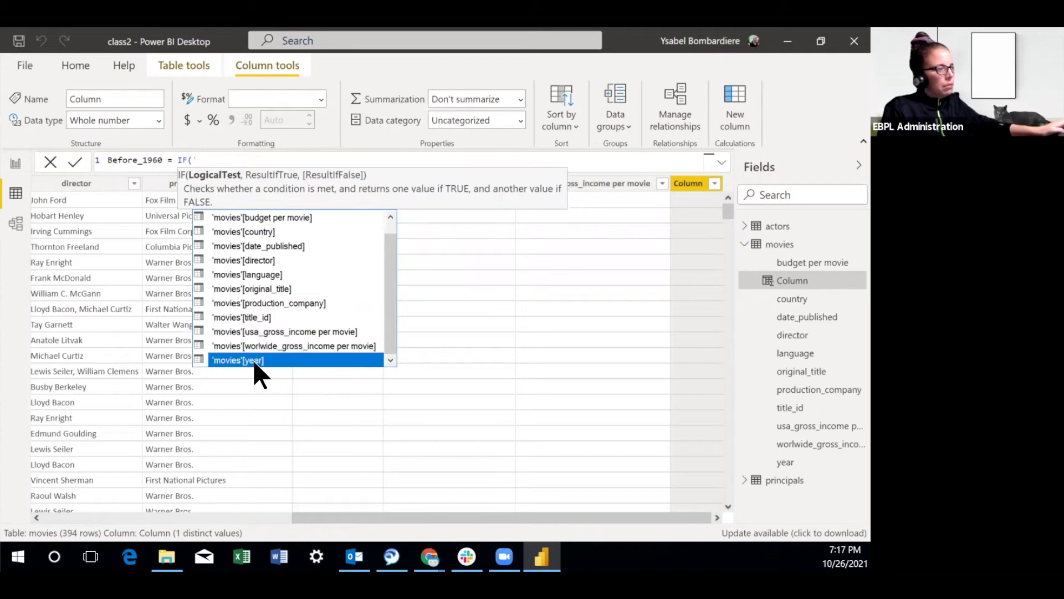
{"action": "left_click", "coordinate": [253, 359]}
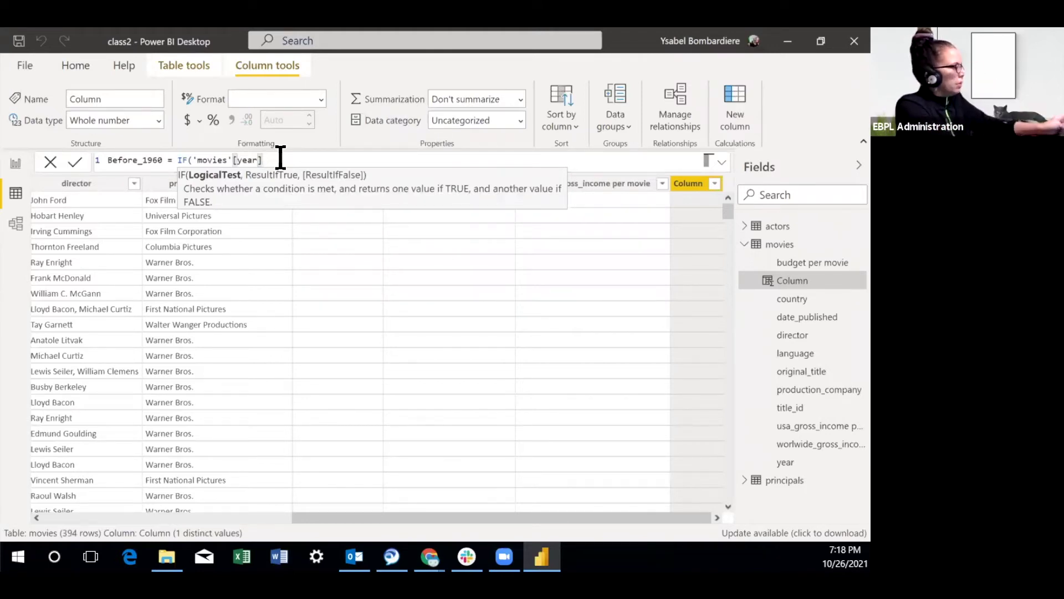
{"action": "type", "text": "<"}
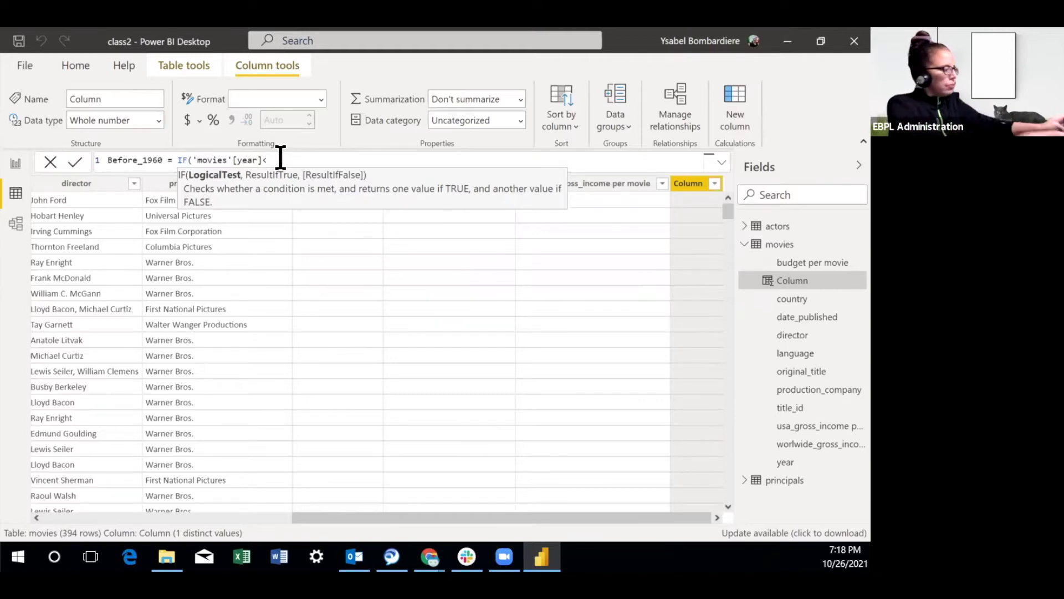
{"action": "type", "text": "\"1960"}
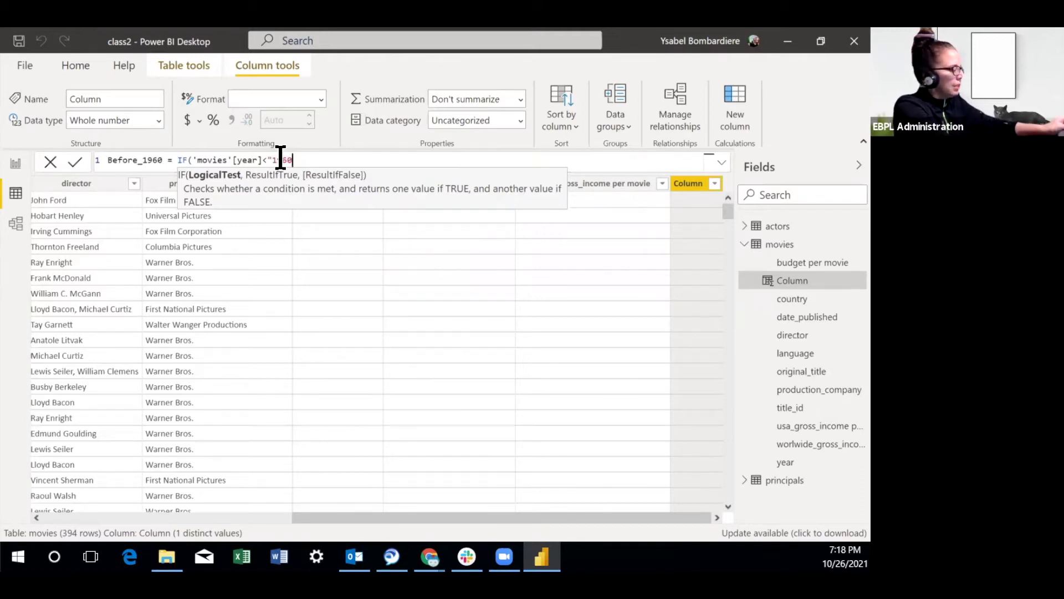
{"action": "type", "text": "\""}
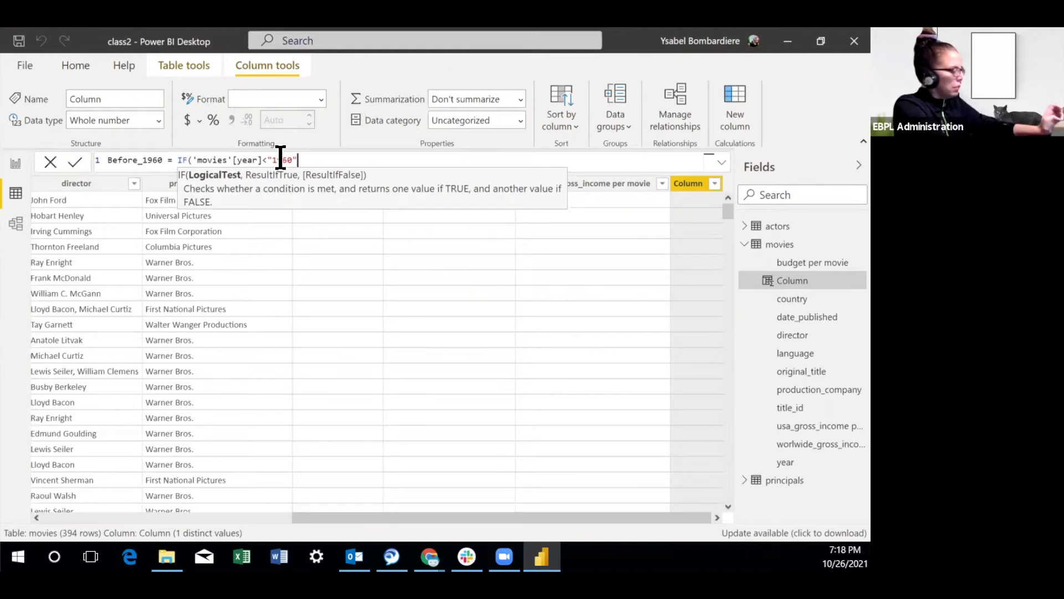
{"action": "type", "text": ","}
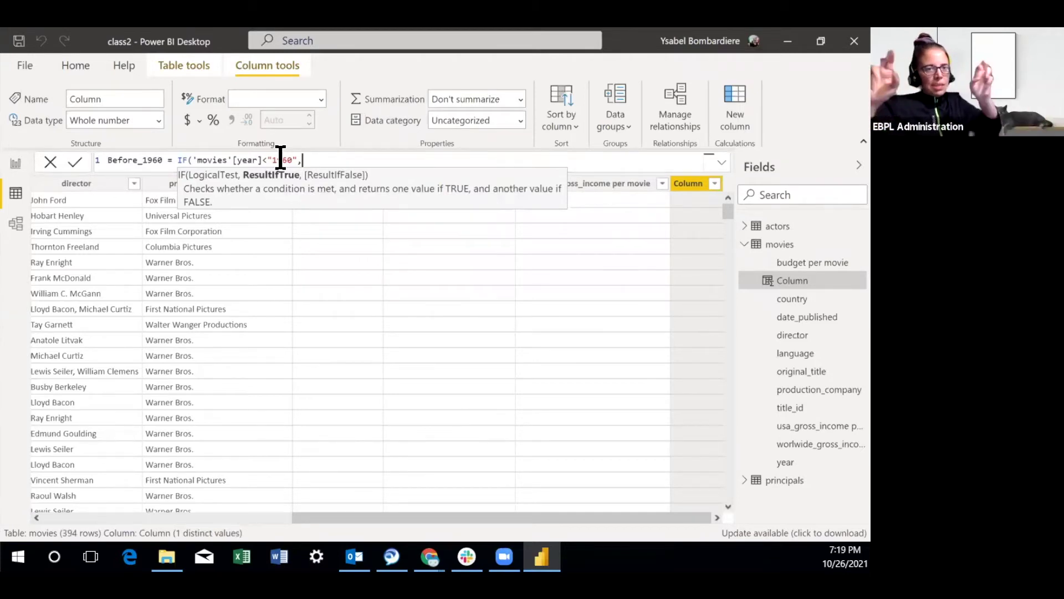
Enter "Before the 60s" as the IF function's result when the test is true.
{"action": "type", "text": "\""}
{"action": "type", "text": "Bef"}
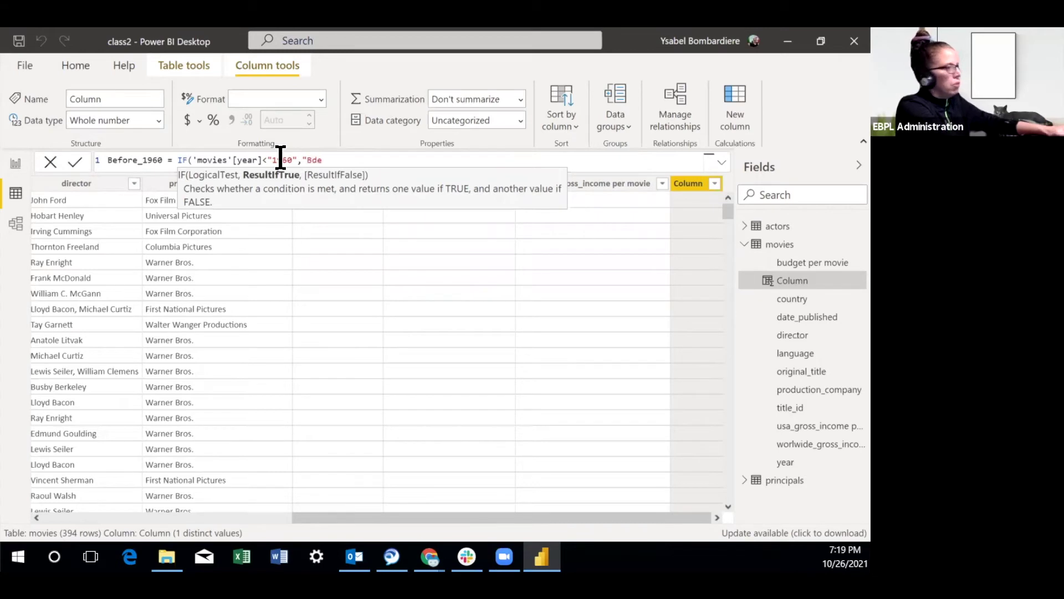
{"action": "key", "text": "BackSpace"}
{"action": "key", "text": "BackSpace"}
{"action": "type", "text": "efo"}
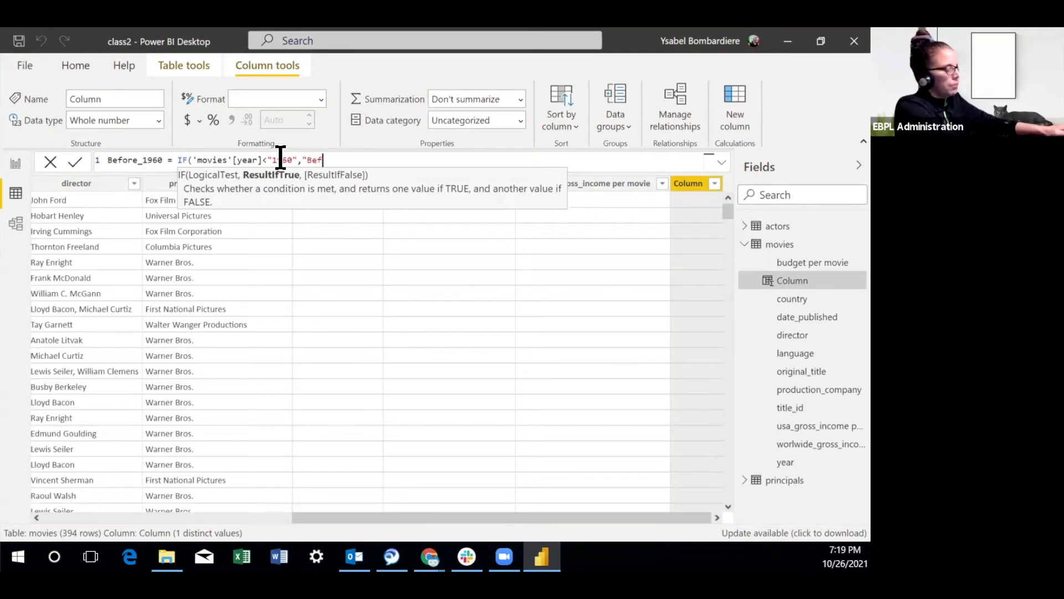
{"action": "type", "text": "re t"}
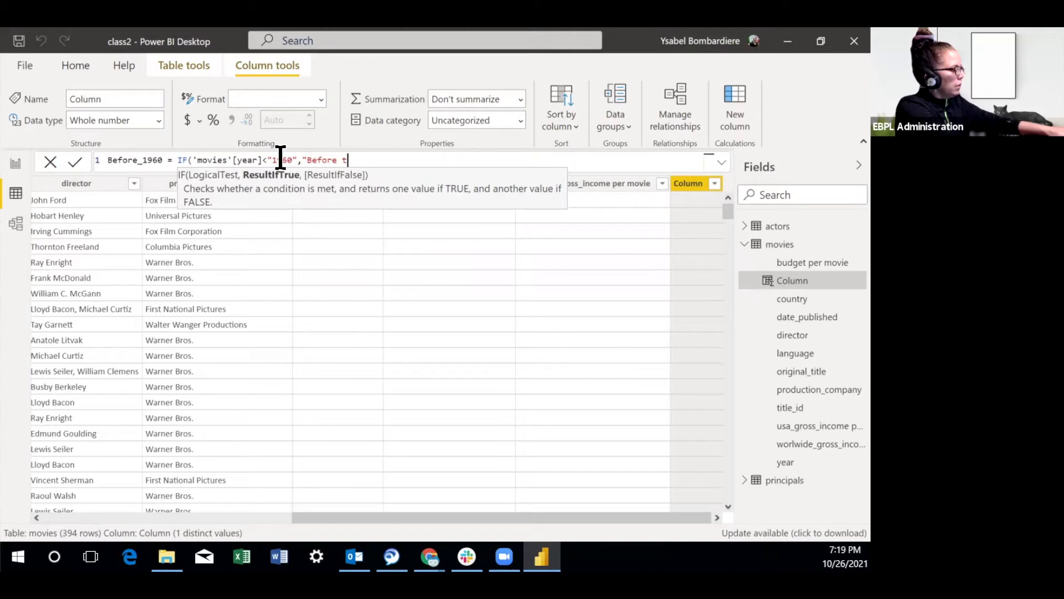
{"action": "type", "text": "he 60s"}
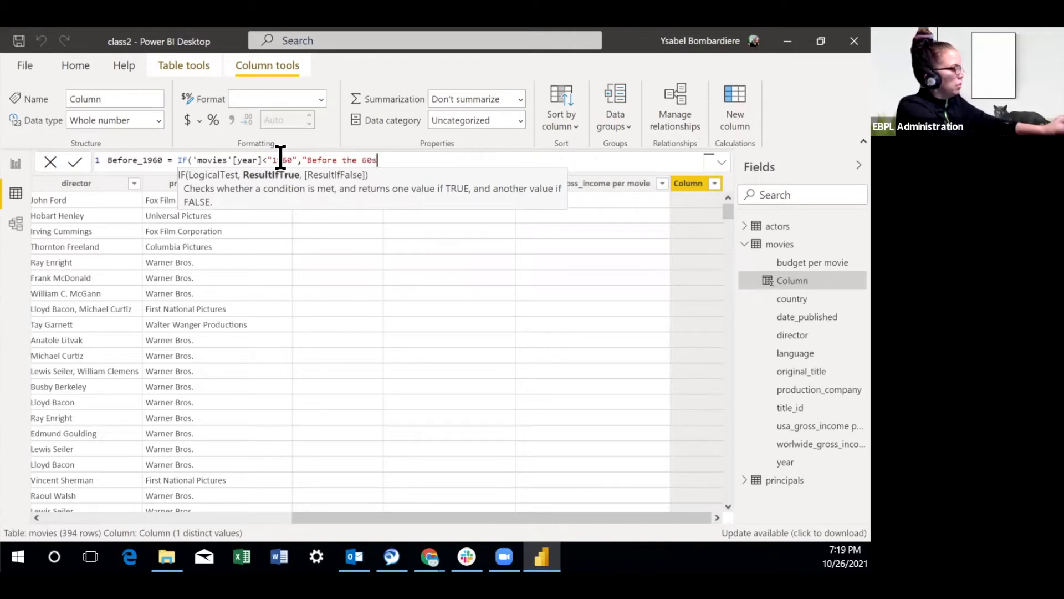
{"action": "type", "text": ")\""}
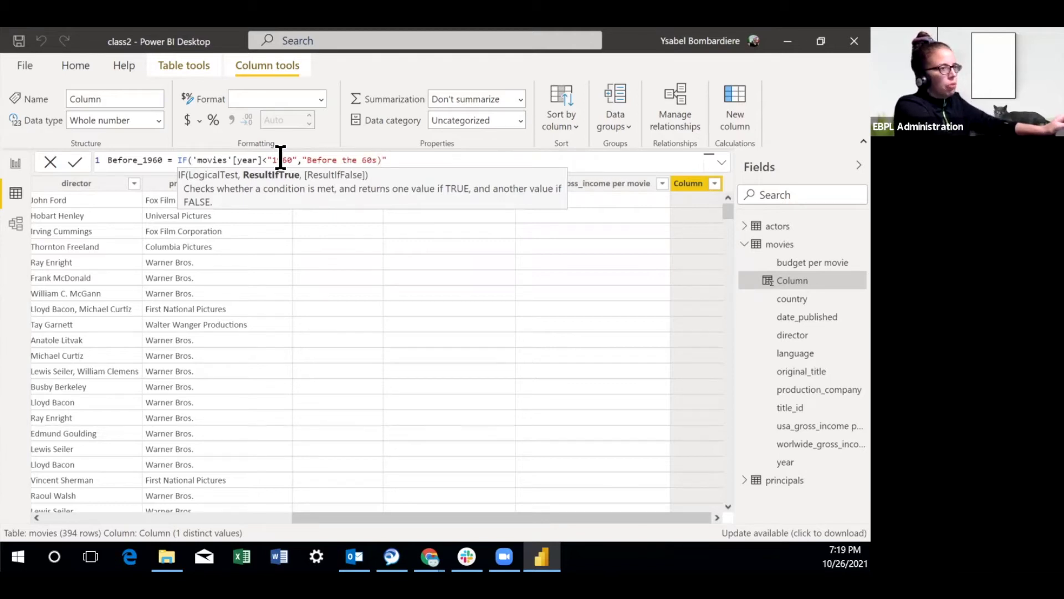
{"action": "key", "text": "BackSpace"}
{"action": "key", "text": "BackSpace"}
{"action": "type", "text": "\","}
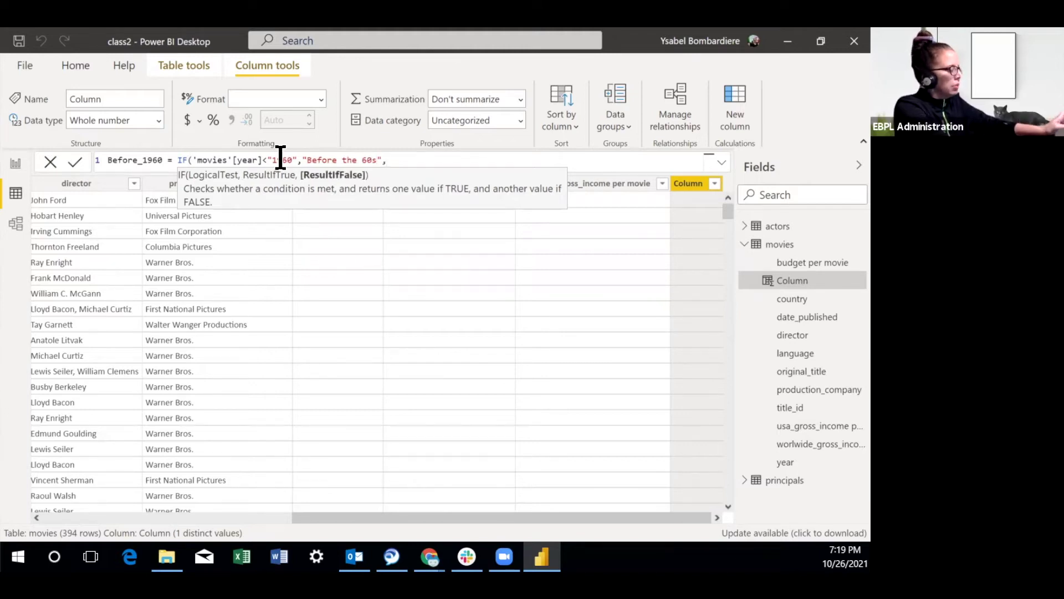
Enter "After the 60" as the IF function's result when the test is false and close the parenthesis.
{"action": "type", "text": " \""}
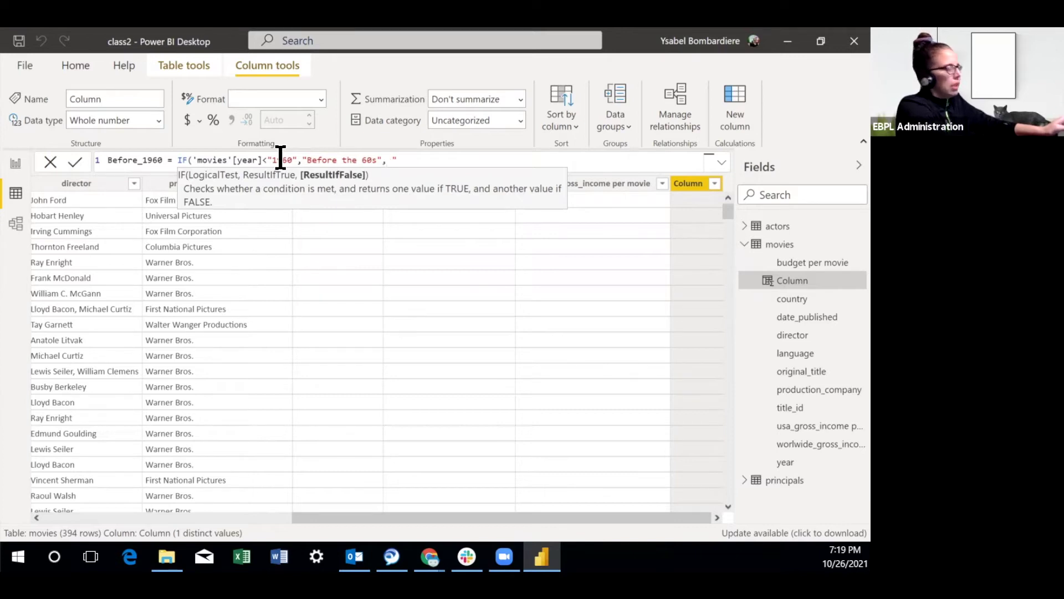
{"action": "type", "text": "After yhr 60\""}
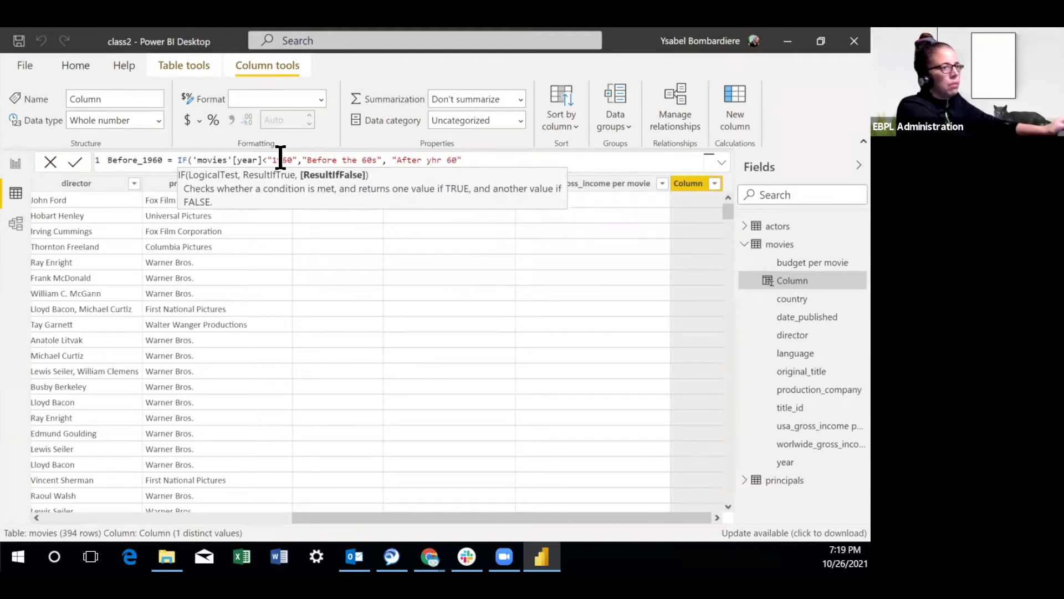
{"action": "type", "text": ")"}
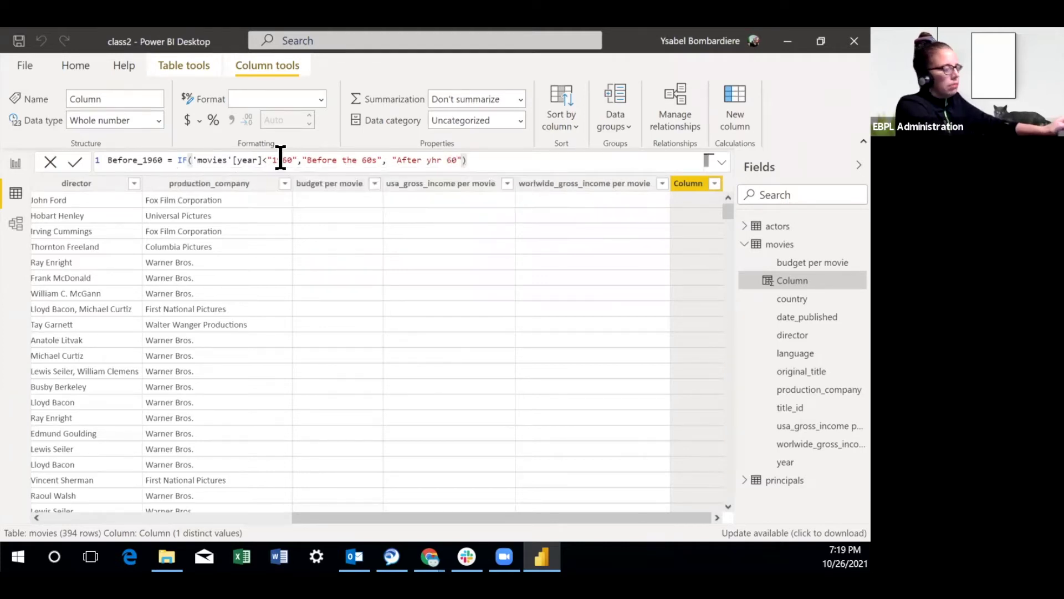
{"action": "key", "text": "Left"}
{"action": "key", "text": "Left"}
{"action": "key", "text": "Left"}
{"action": "key", "text": "Left"}
{"action": "key", "text": "Left"}
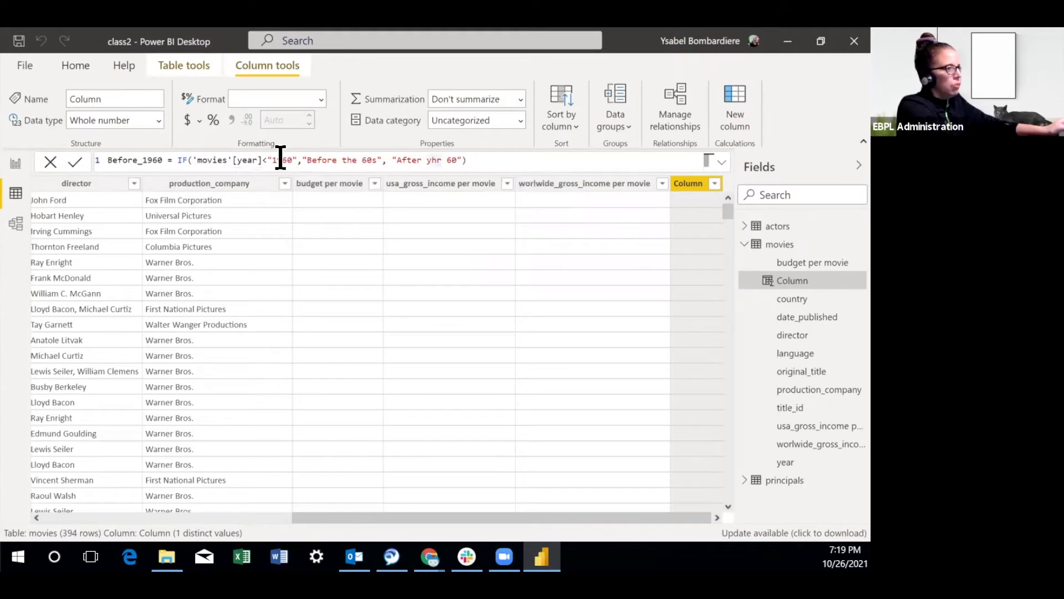
{"action": "key", "text": "BackSpace"}
{"action": "key", "text": "BackSpace"}
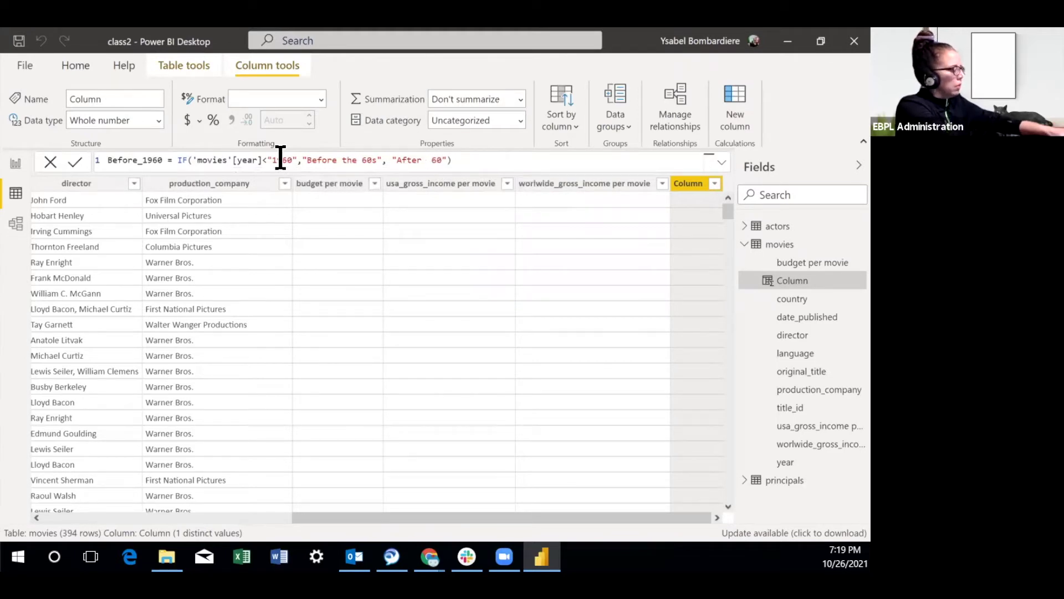
{"action": "key", "text": "BackSpace"}
{"action": "type", "text": "the"}
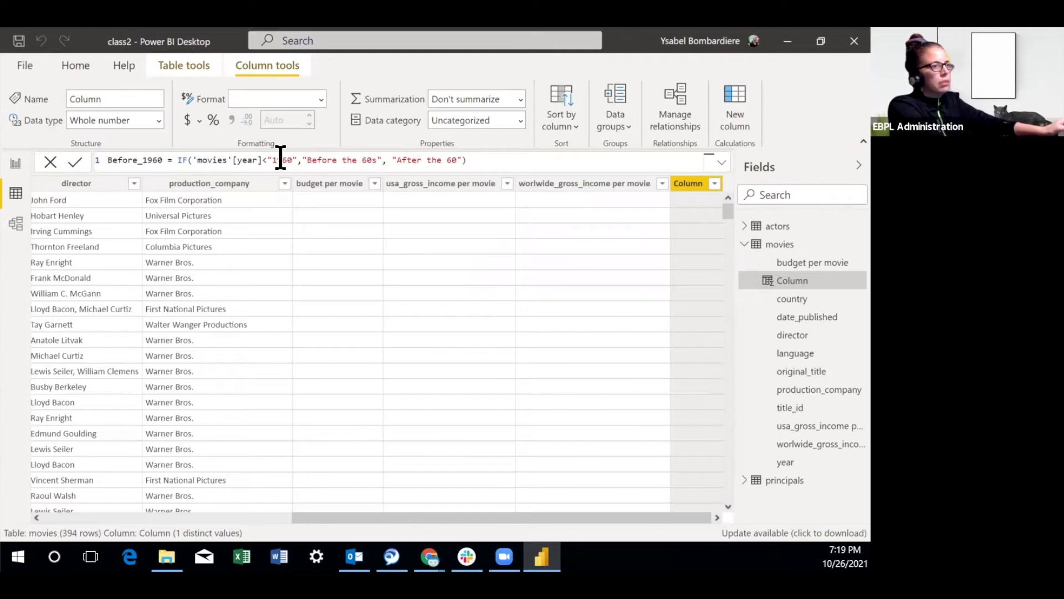
{"action": "key", "text": "Right"}
{"action": "key", "text": "Right"}
{"action": "key", "text": "Right"}
{"action": "key", "text": "Right"}
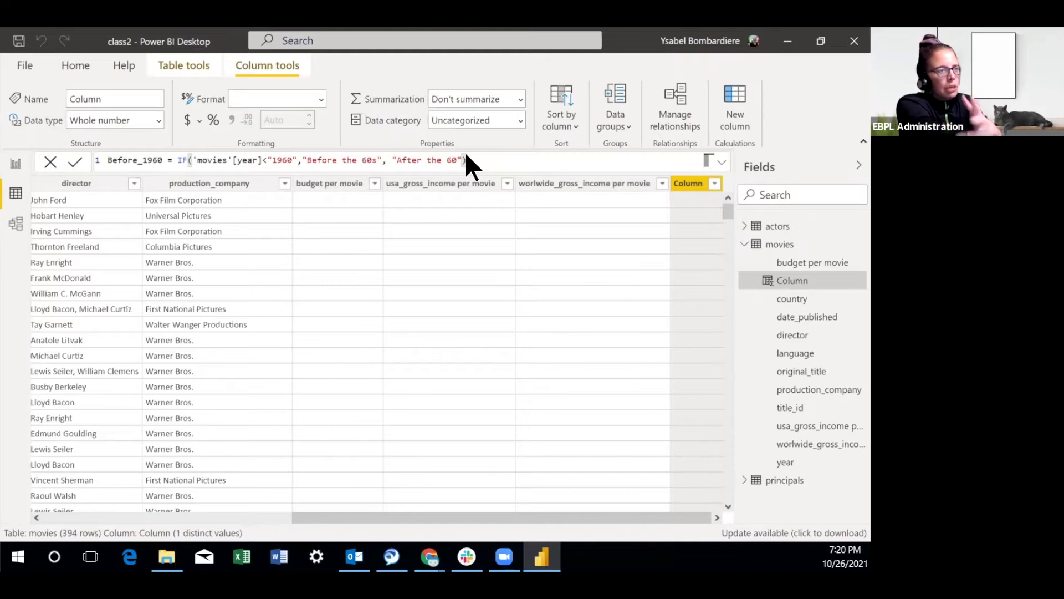
Commit the Before_1960 formula and narrow the worlwide_gross_income per movie and usa_gross_income per movie columns.
{"action": "key", "text": "Return"}
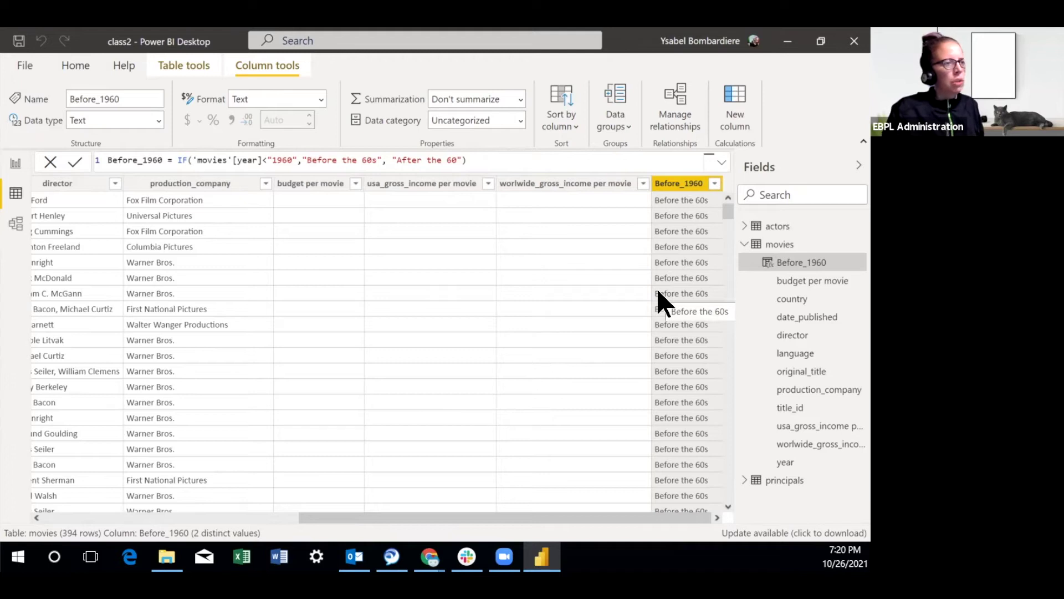
{"action": "left_click_drag", "start_coordinate": [497, 183], "coordinate": [594, 189]}
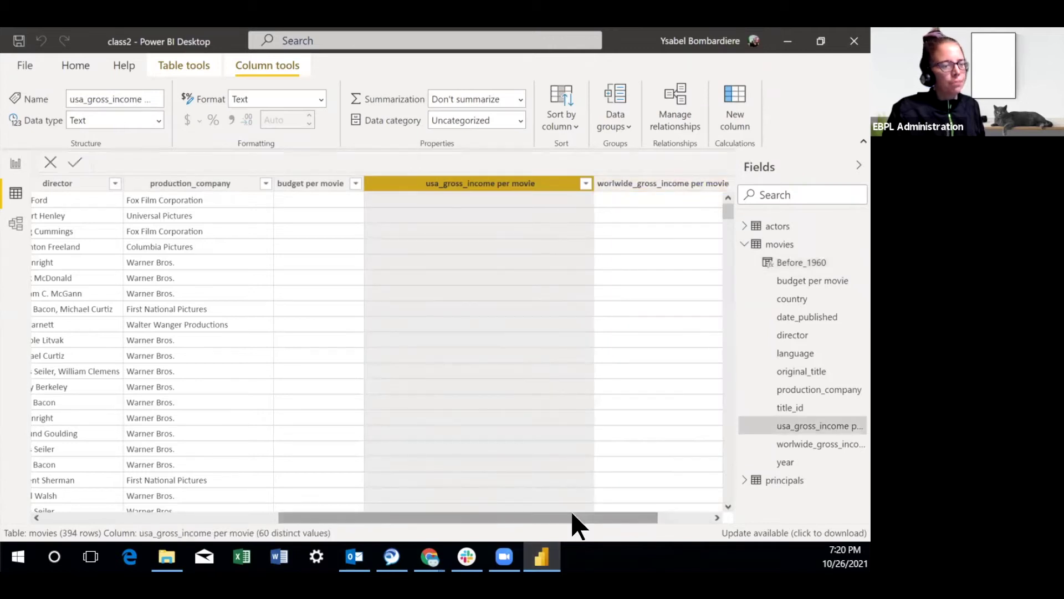
{"action": "left_click_drag", "start_coordinate": [571, 515], "coordinate": [683, 512]}
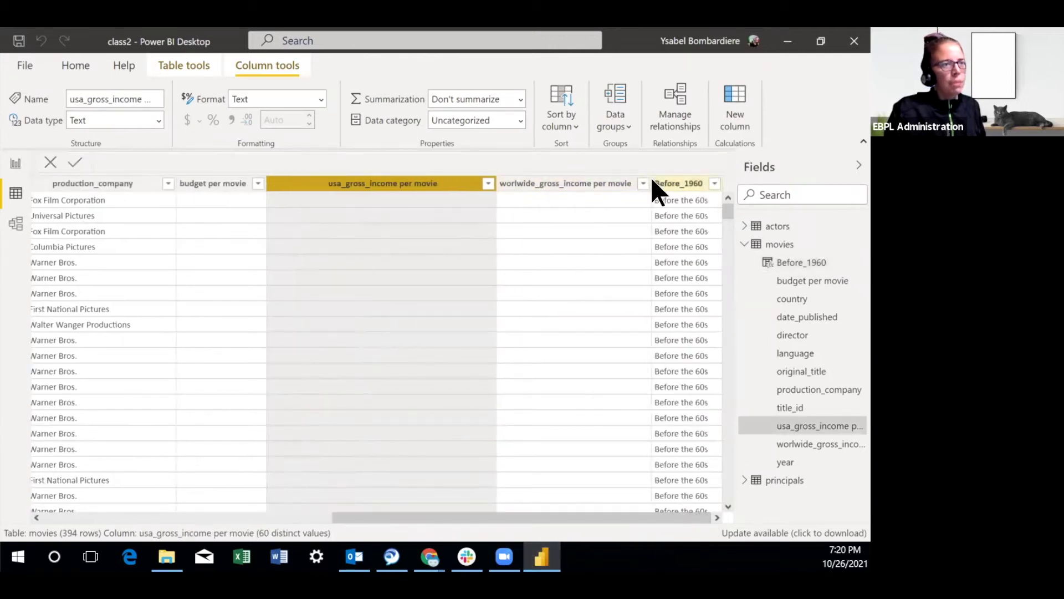
{"action": "left_click_drag", "start_coordinate": [648, 181], "coordinate": [560, 207]}
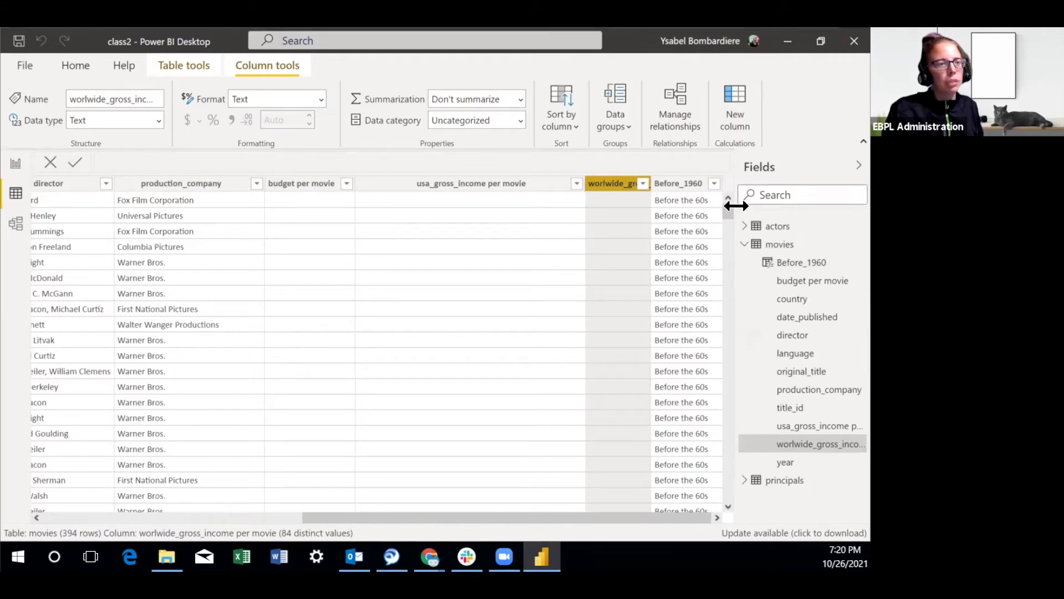
{"action": "left_click_drag", "start_coordinate": [726, 208], "coordinate": [707, 278]}
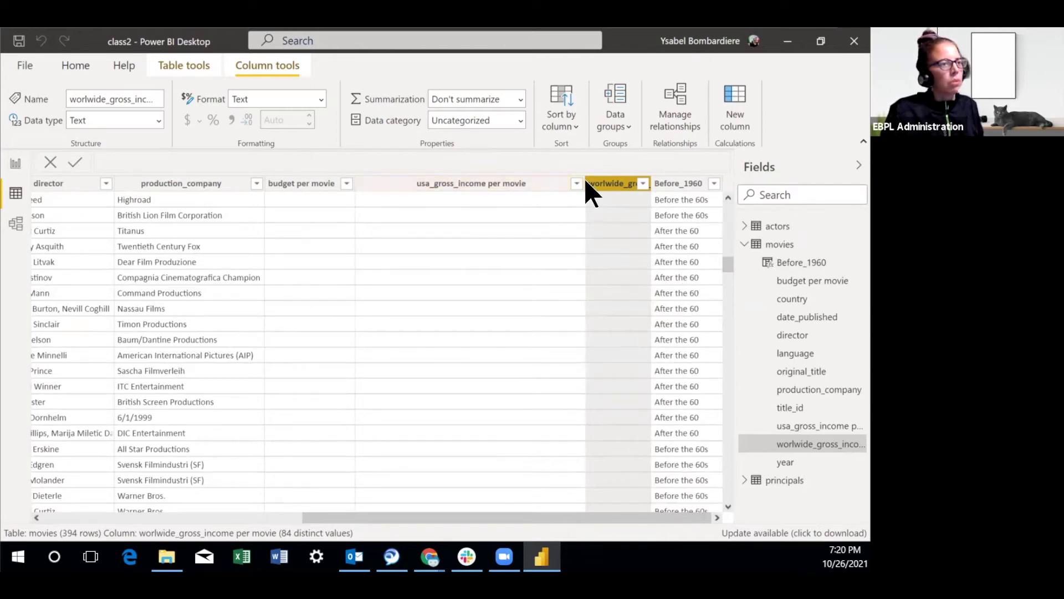
{"action": "left_click_drag", "start_coordinate": [585, 180], "coordinate": [426, 223]}
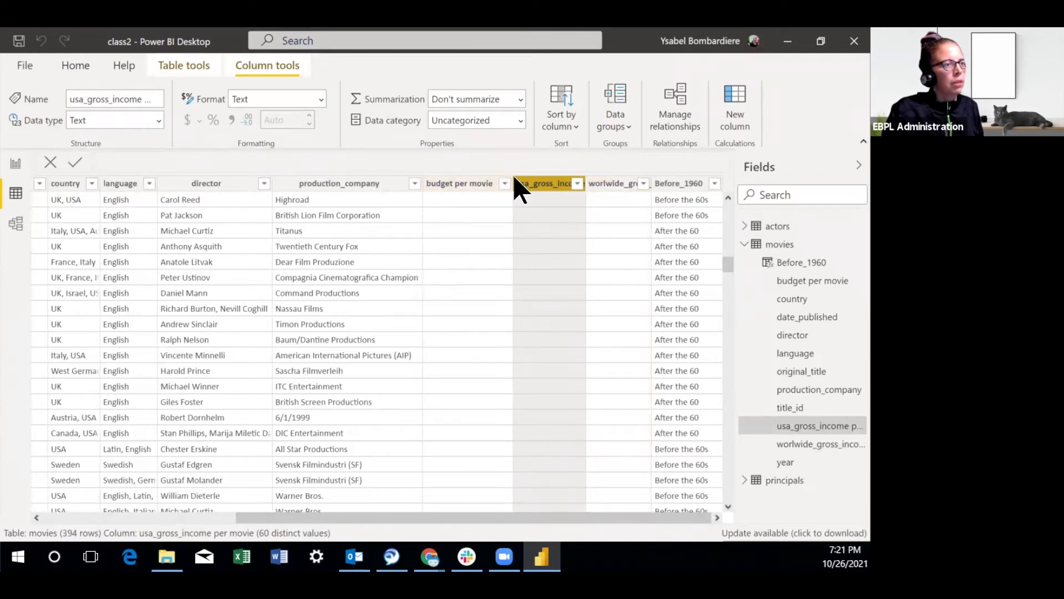
{"action": "left_click", "coordinate": [462, 191]}
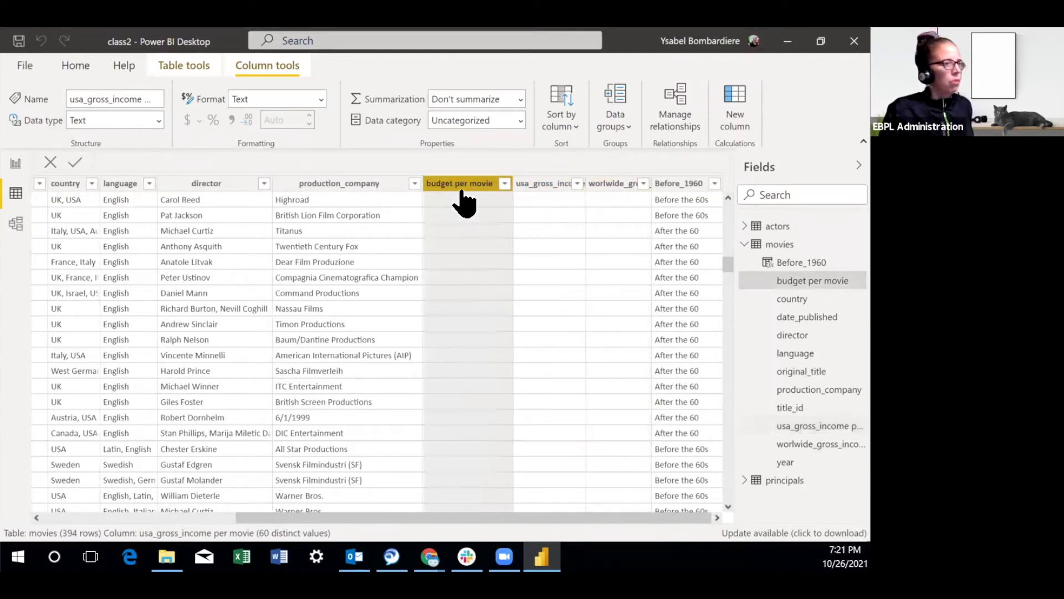
{"action": "left_click", "coordinate": [613, 189]}
{"action": "left_click", "coordinate": [340, 191]}
{"action": "right_click", "coordinate": [340, 191]}
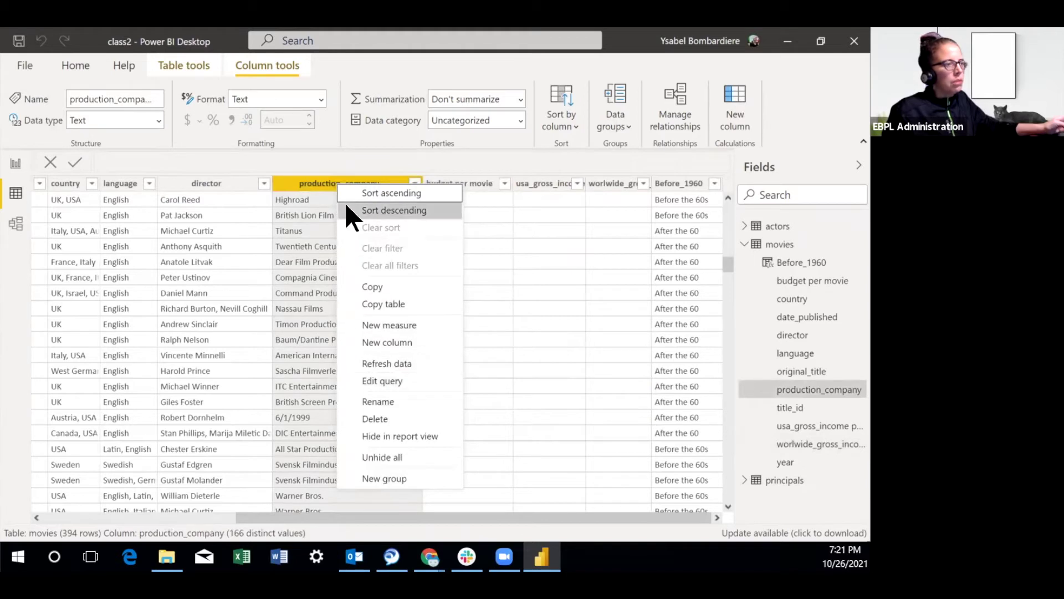
{"action": "left_click", "coordinate": [79, 67]}
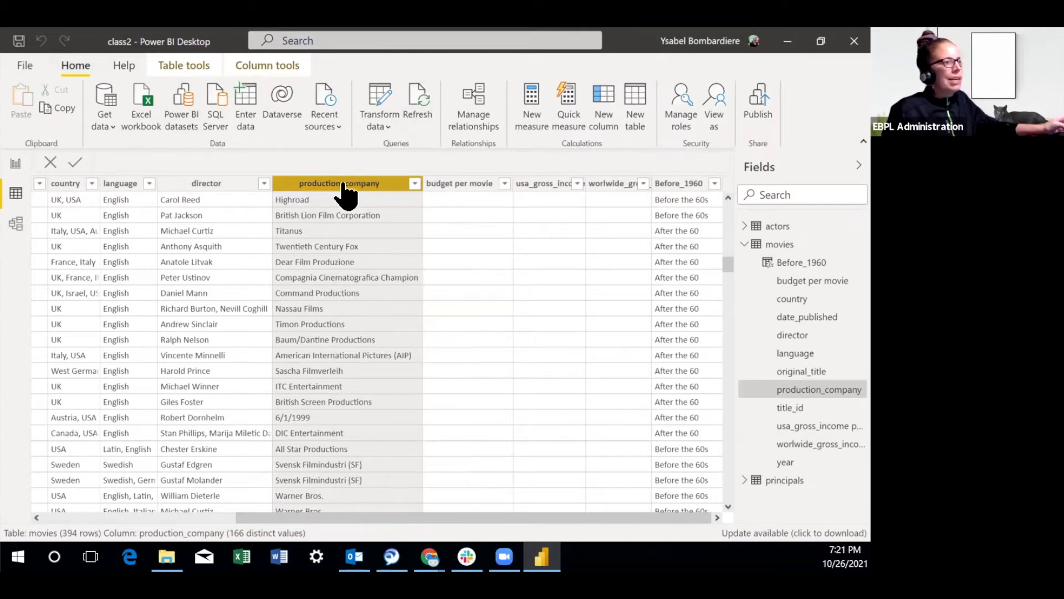
Narrow the production_company, budget per movie, director and worlwide_gross_income per movie columns so year and Before_1960 fit in view together.
{"action": "left_click_drag", "start_coordinate": [422, 176], "coordinate": [319, 198]}
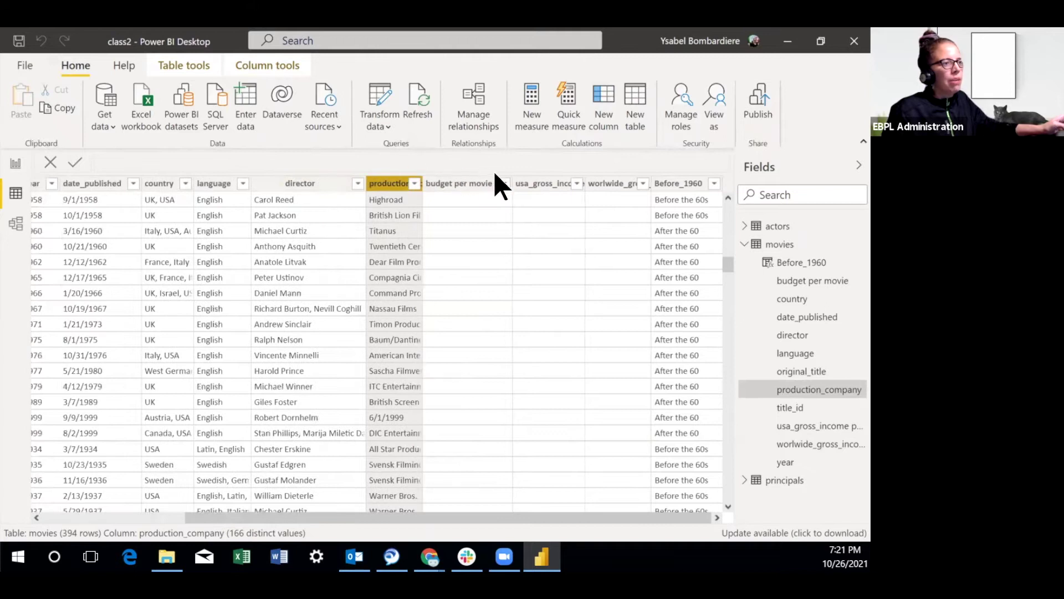
{"action": "left_click_drag", "start_coordinate": [510, 183], "coordinate": [451, 194]}
{"action": "left_click", "coordinate": [399, 182]}
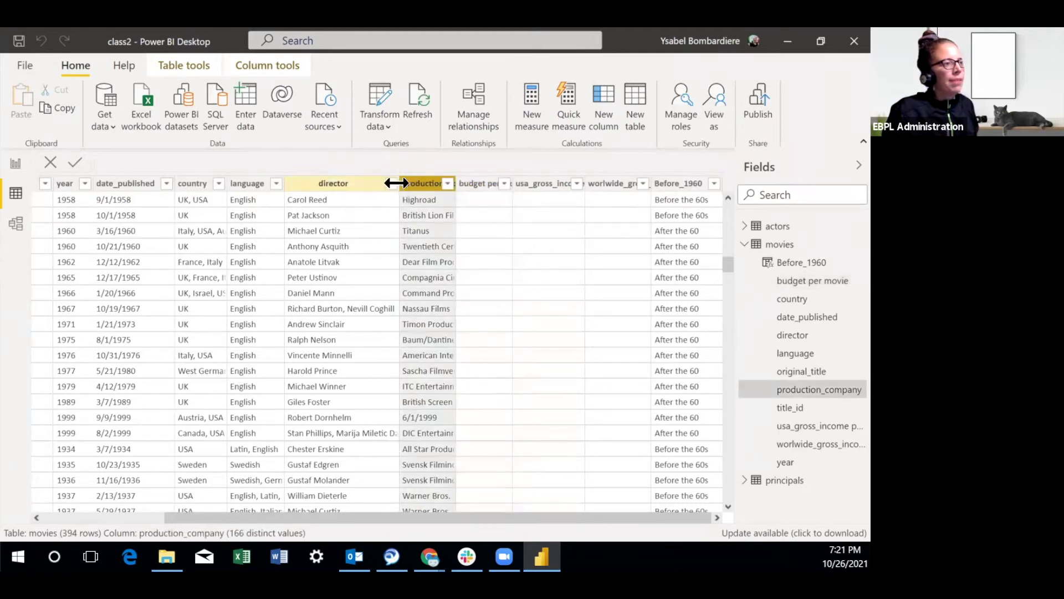
{"action": "left_click_drag", "start_coordinate": [396, 183], "coordinate": [255, 230]}
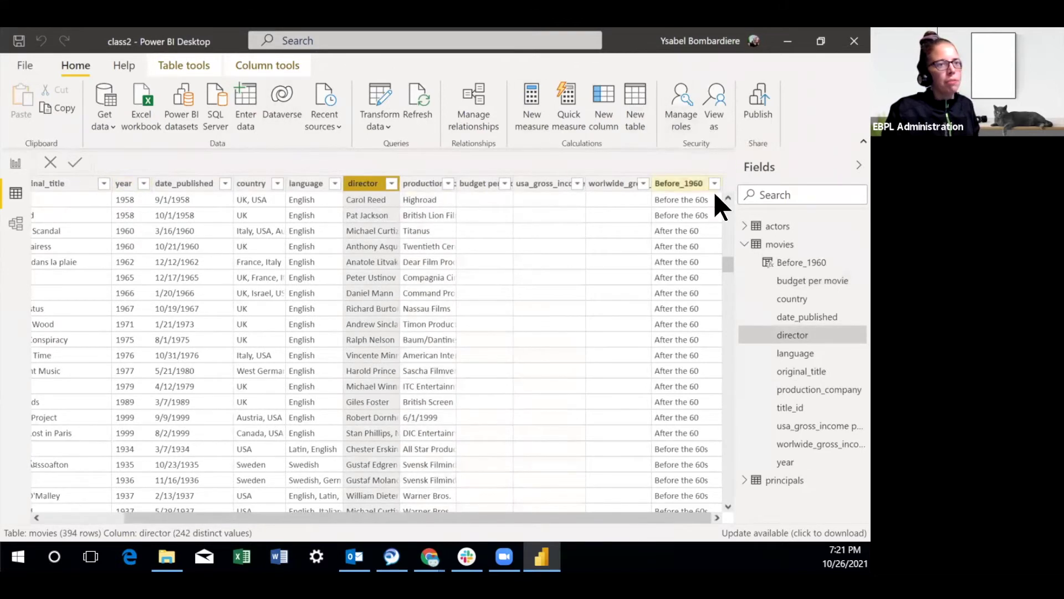
{"action": "left_click_drag", "start_coordinate": [641, 182], "coordinate": [606, 193]}
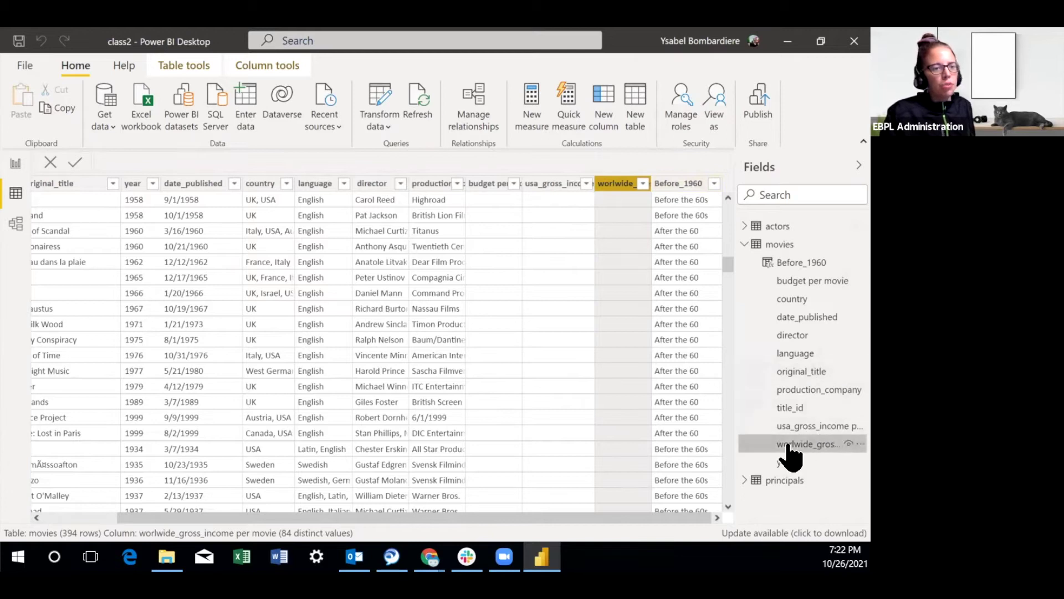
Select the Before_1960 column of the movies table to show its formula.
{"action": "left_click", "coordinate": [802, 270]}
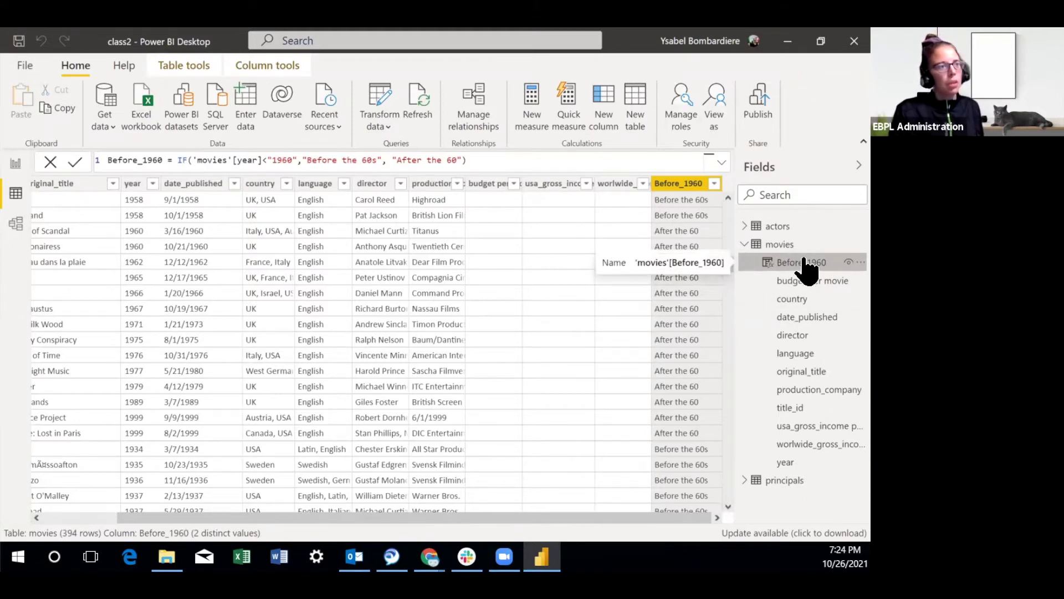
{"action": "left_click", "coordinate": [798, 281]}
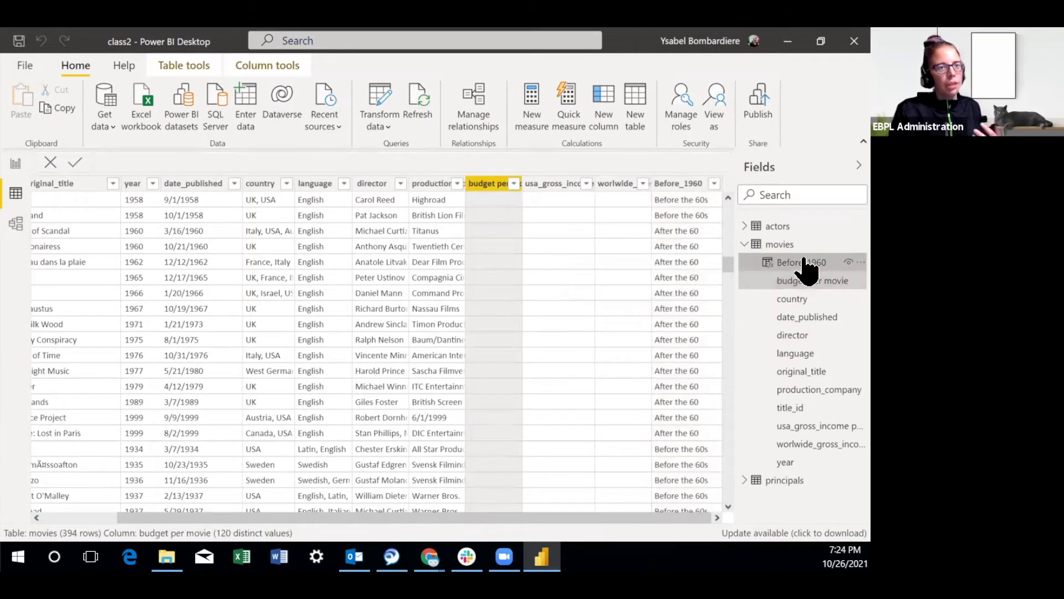
{"action": "left_click", "coordinate": [804, 261]}
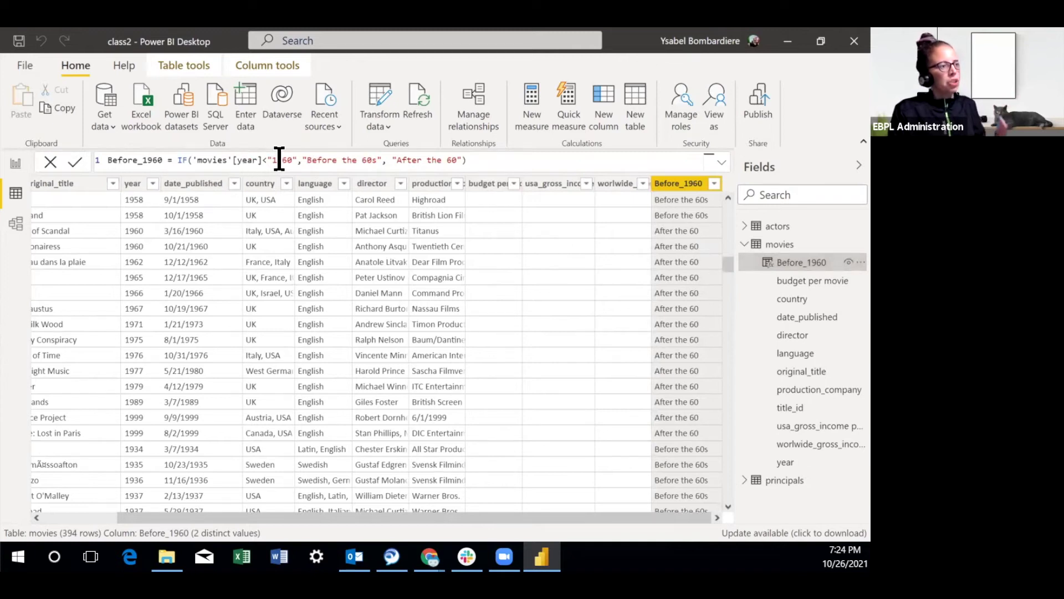
{"action": "double_click", "coordinate": [319, 160]}
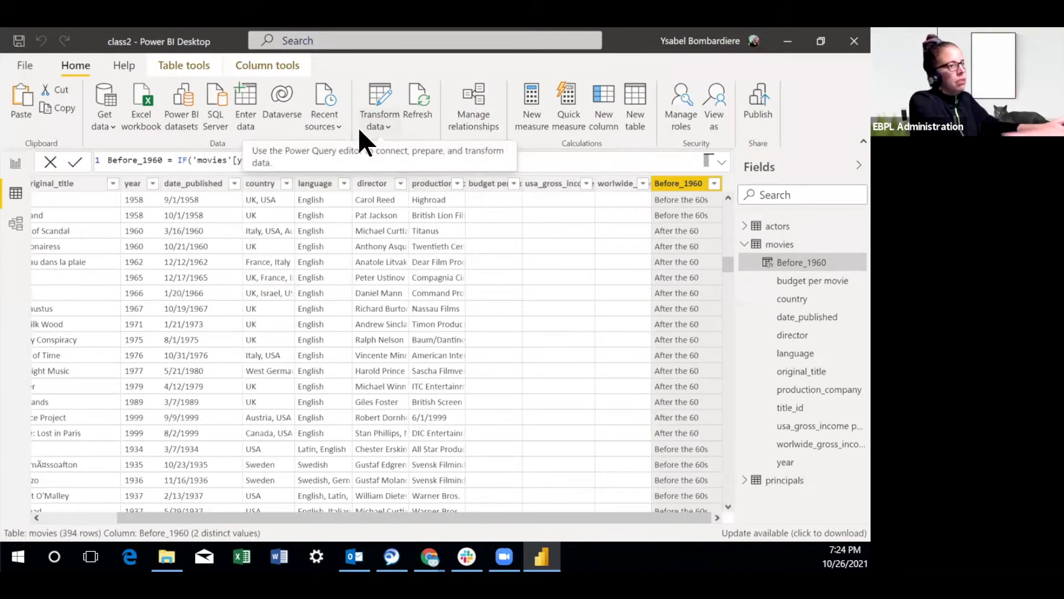
{"action": "type", "text": "in 19Before the 60s\", \"After the 60\""}
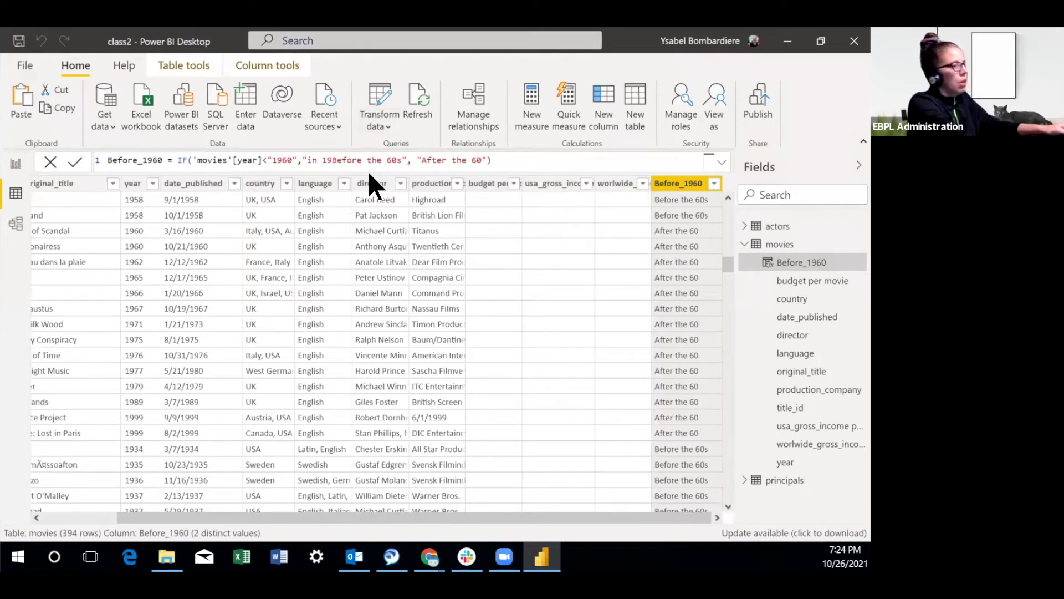
{"action": "key", "text": "BackSpace"}
{"action": "key", "text": "BackSpace"}
{"action": "key", "text": "BackSpace"}
{"action": "key", "text": "BackSpace"}
{"action": "key", "text": "BackSpace"}
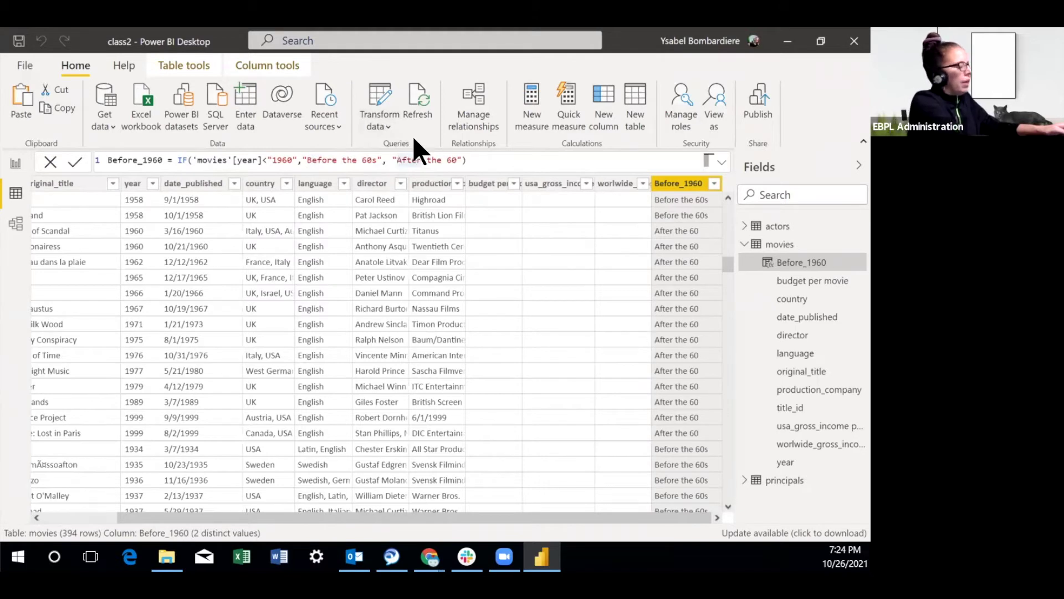
Change the IF function's result for a false test to "1960 or After the 60" and commit the formula.
{"action": "type", "text": "1960 "}
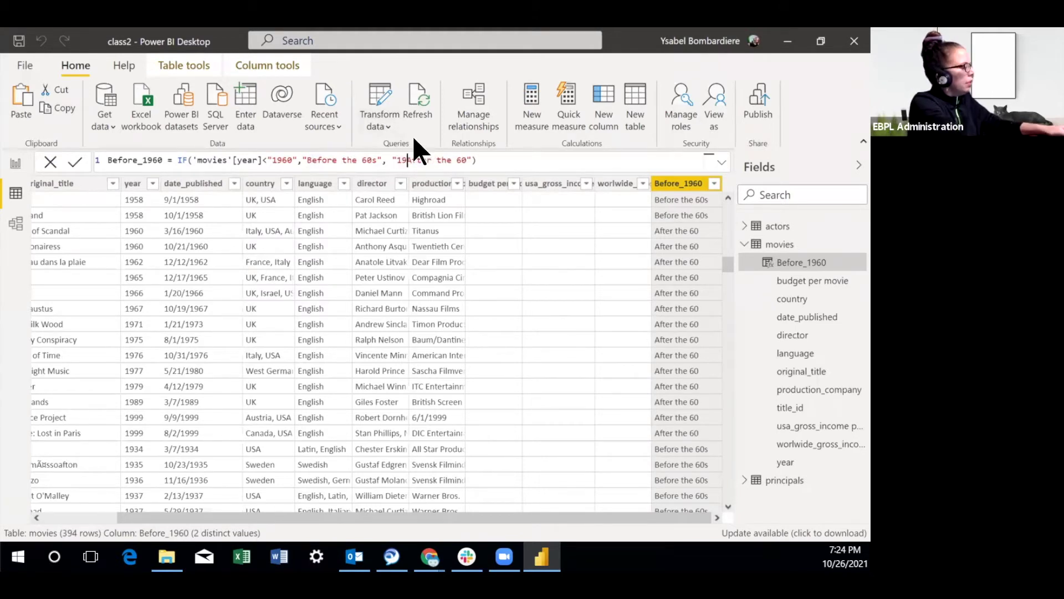
{"action": "type", "text": "or"}
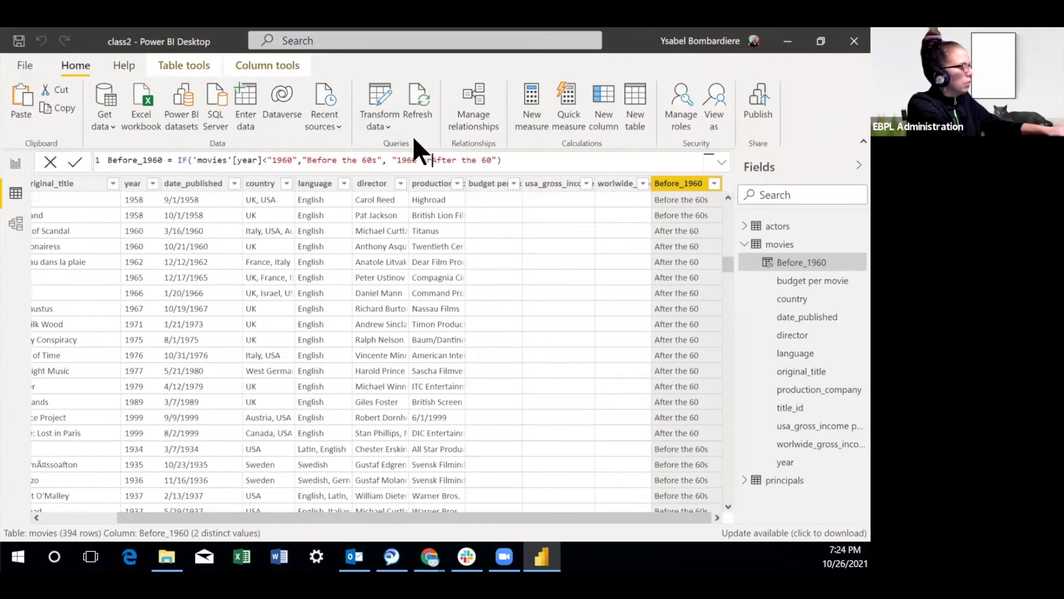
{"action": "key", "text": "Return"}
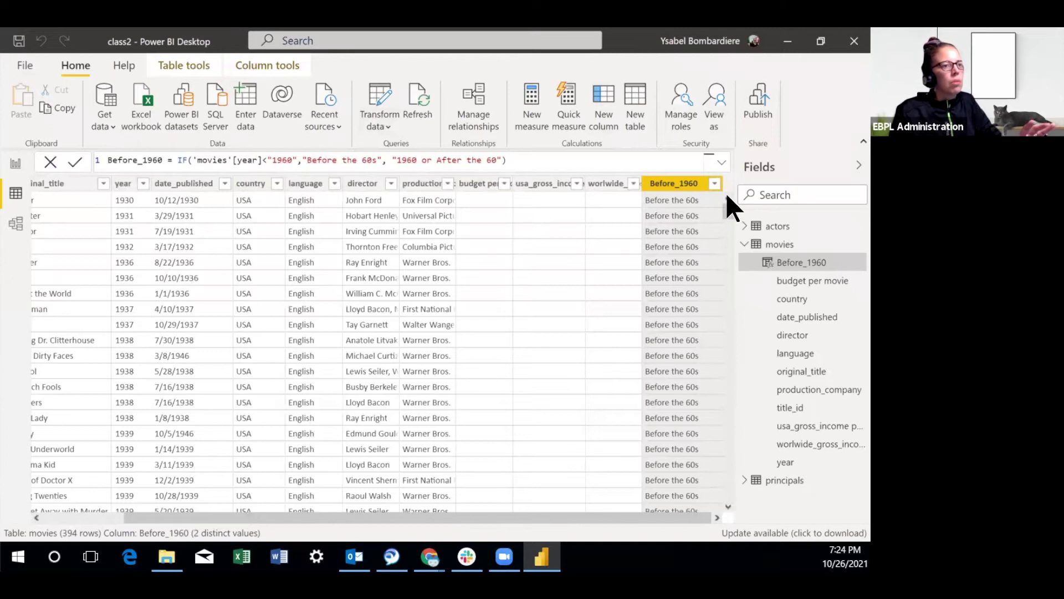
Compare the year values with the Before_1960 labels around 1960, and review the formula and the year column's data type.
{"action": "left_click", "coordinate": [134, 310]}
{"action": "scroll", "coordinate": [134, 312], "scroll_direction": "down", "scroll_amount": 8}
{"action": "scroll", "coordinate": [134, 313], "scroll_direction": "down", "scroll_amount": 10}
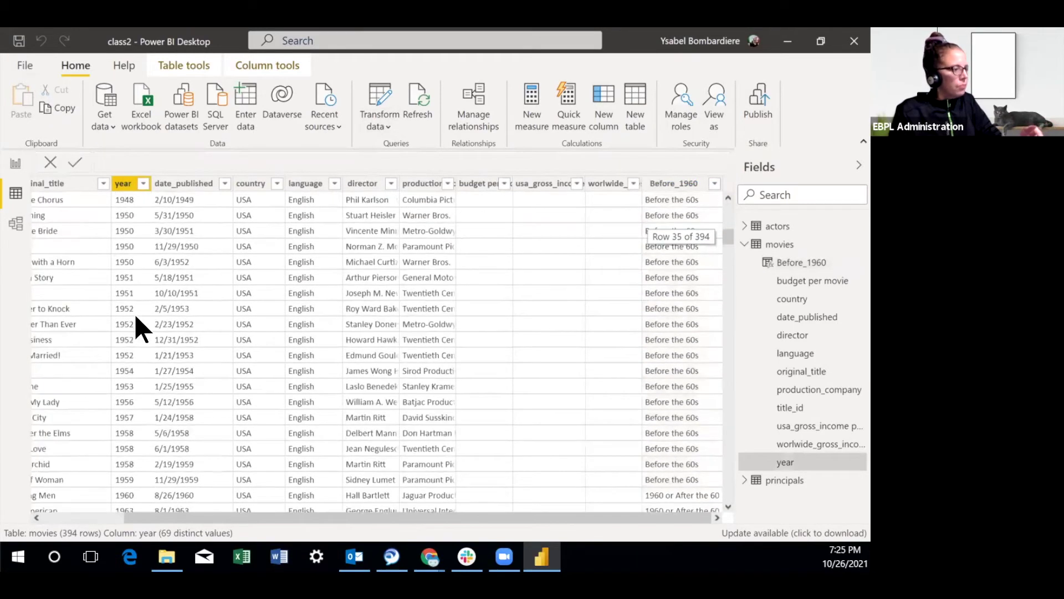
{"action": "scroll", "coordinate": [138, 294], "scroll_direction": "up", "scroll_amount": 2}
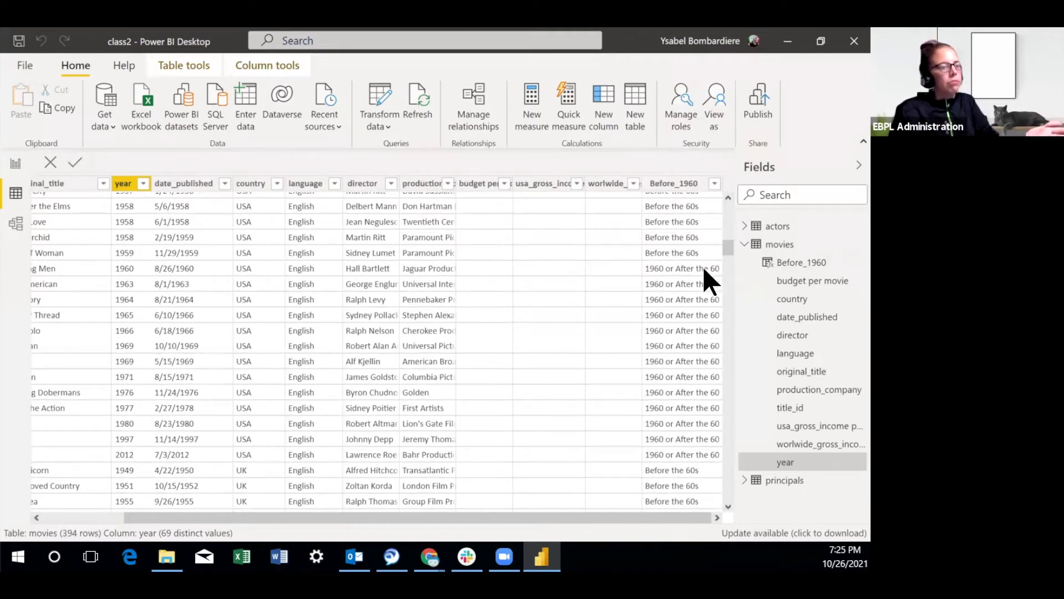
{"action": "left_click", "coordinate": [798, 263]}
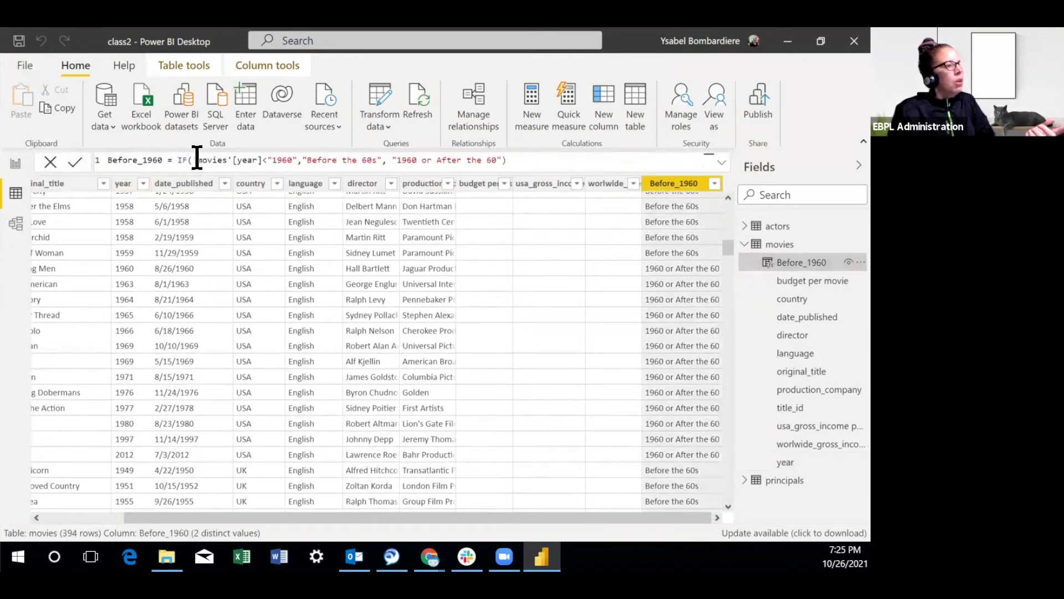
{"action": "left_click", "coordinate": [268, 160]}
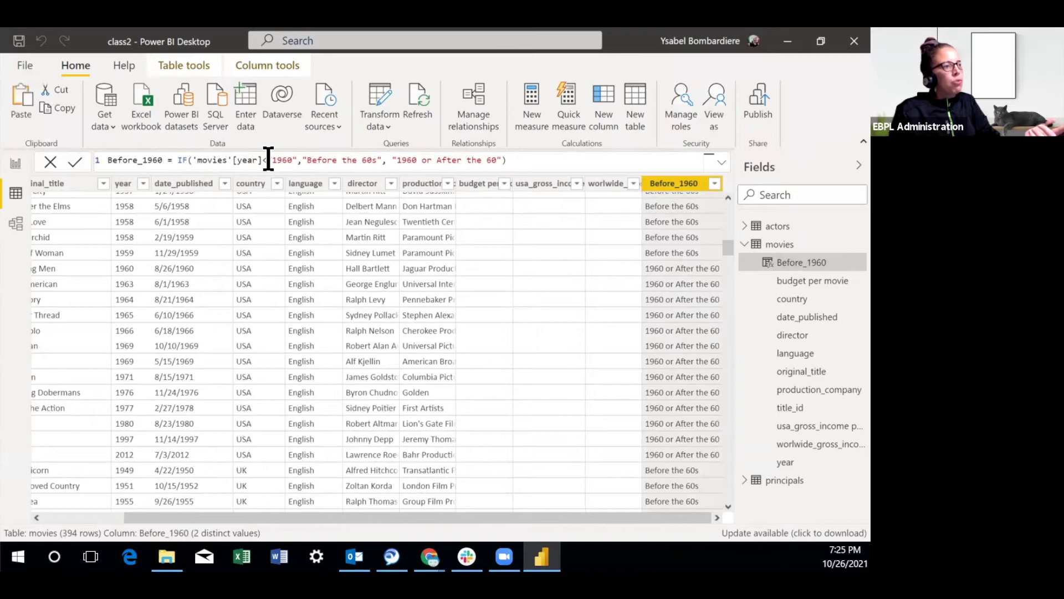
{"action": "left_click", "coordinate": [306, 159]}
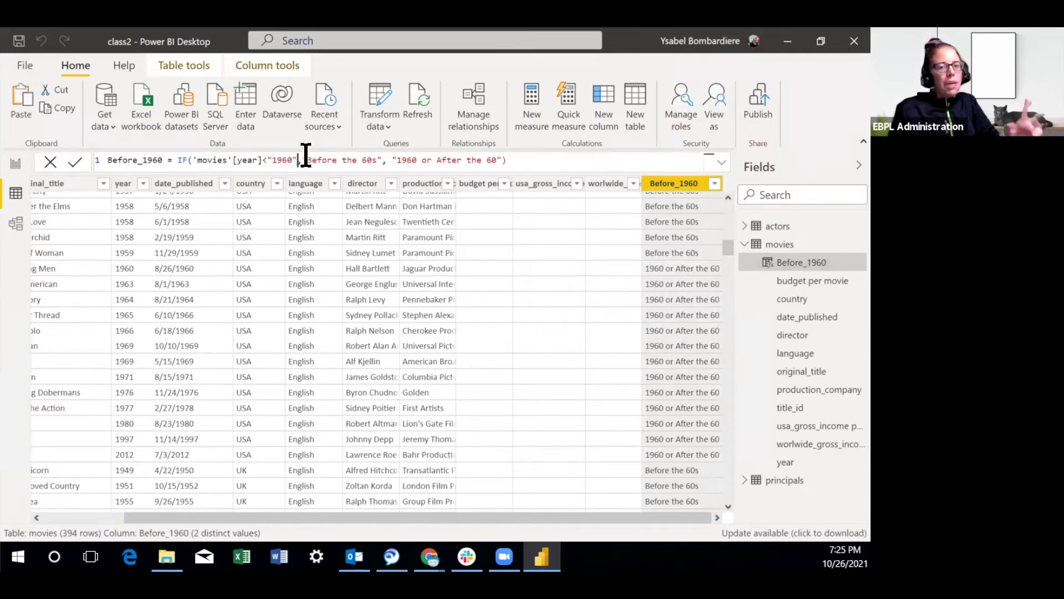
{"action": "left_click", "coordinate": [123, 188]}
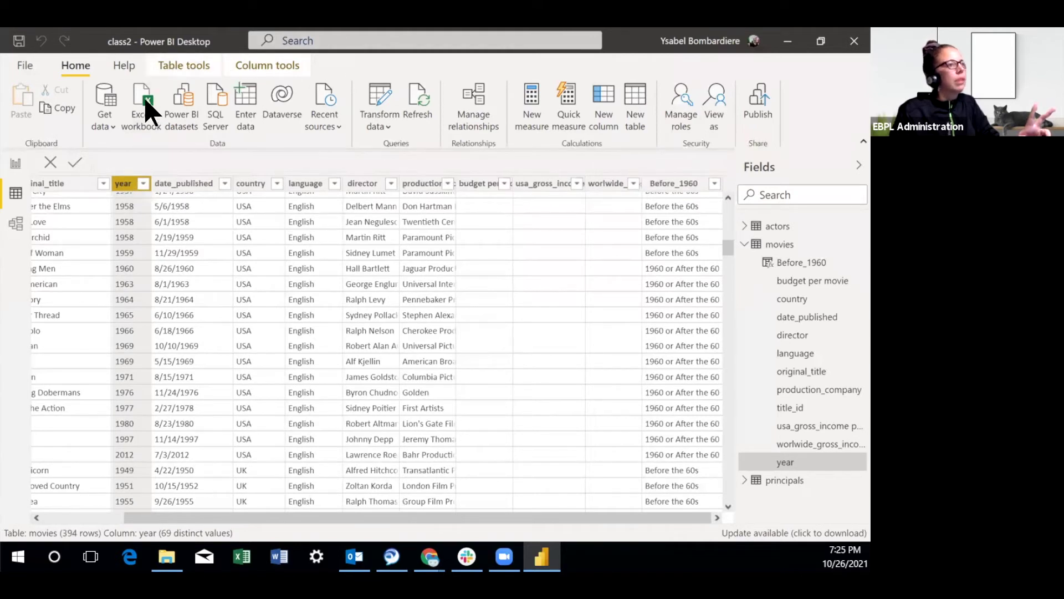
{"action": "left_click", "coordinate": [261, 59]}
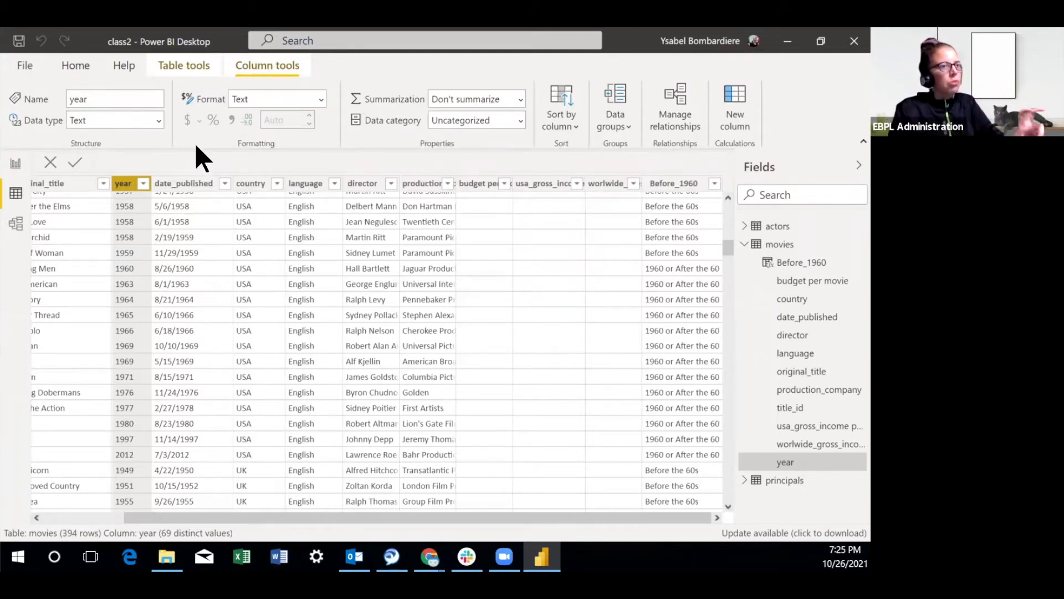
Try the Before_1960 formula with the quotation marks around 1960 removed from the logical test, and commit it.
{"action": "left_click", "coordinate": [701, 256]}
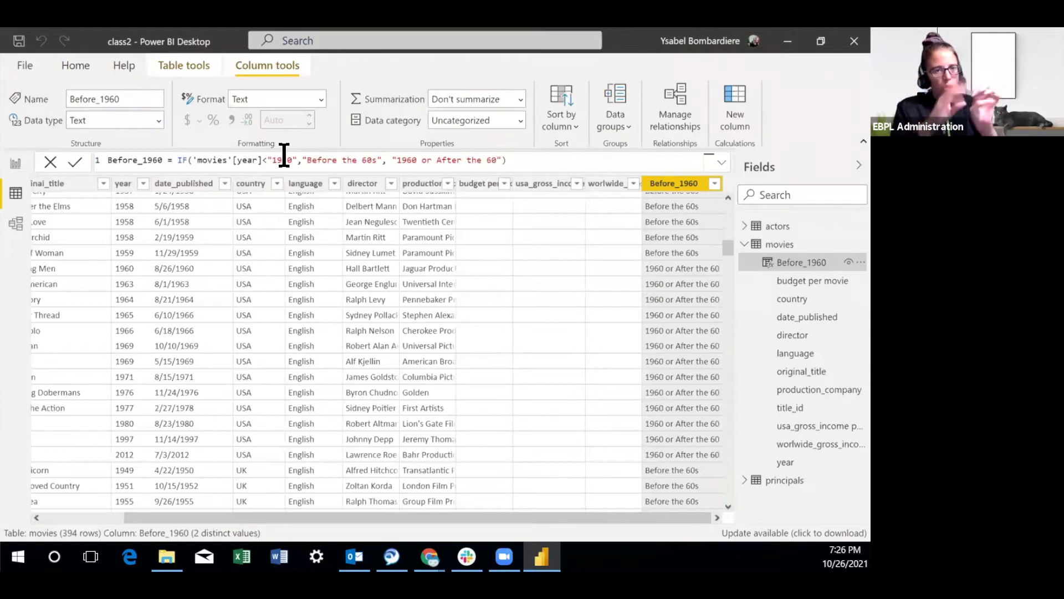
{"action": "left_click", "coordinate": [272, 159]}
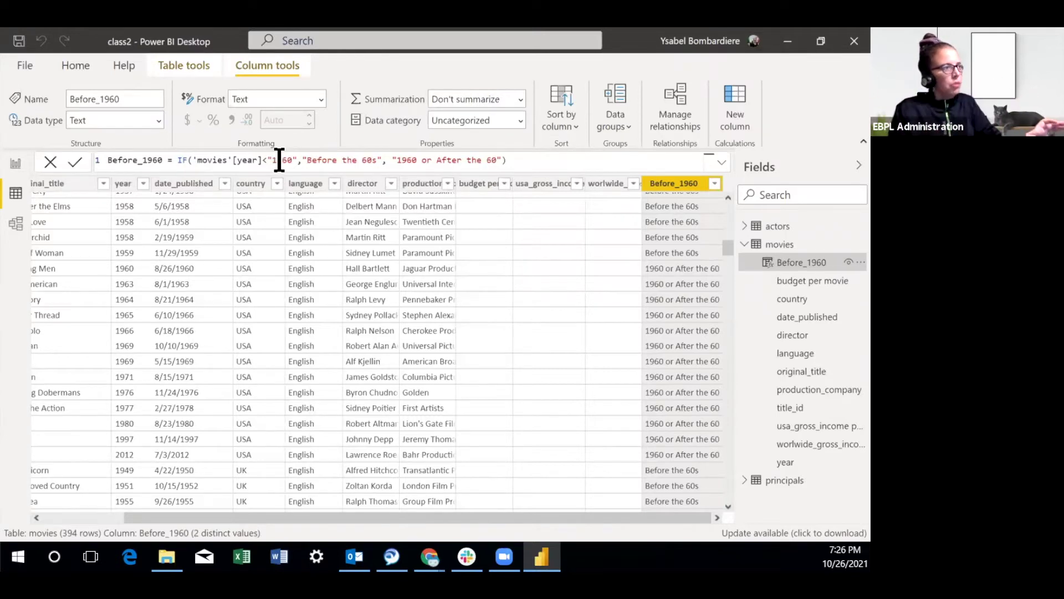
{"action": "key", "text": "BackSpace"}
{"action": "key", "text": "Right"}
{"action": "key", "text": "Right"}
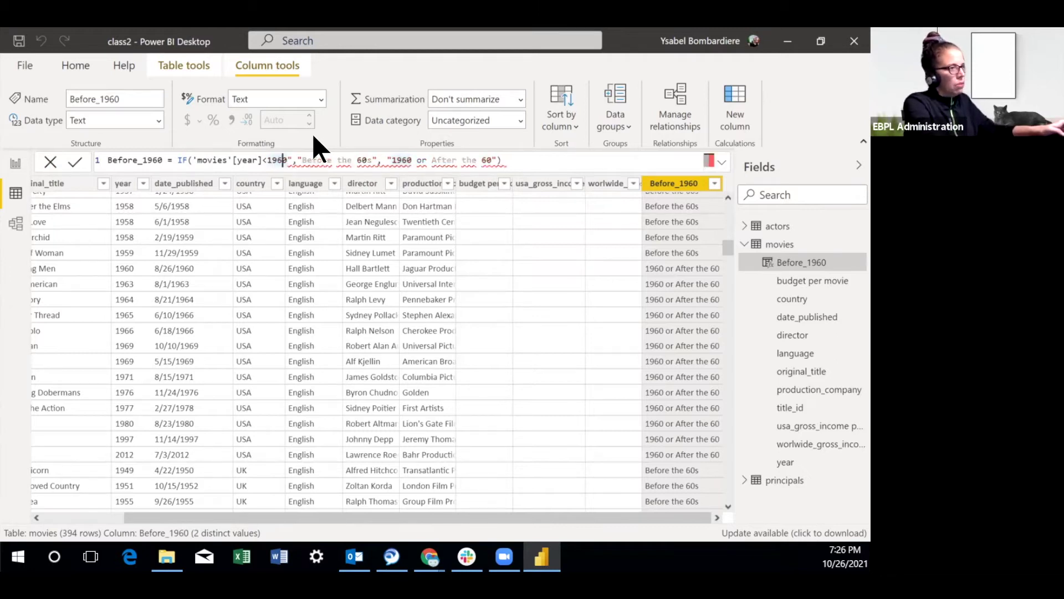
{"action": "key", "text": "Delete"}
{"action": "key", "text": "Return"}
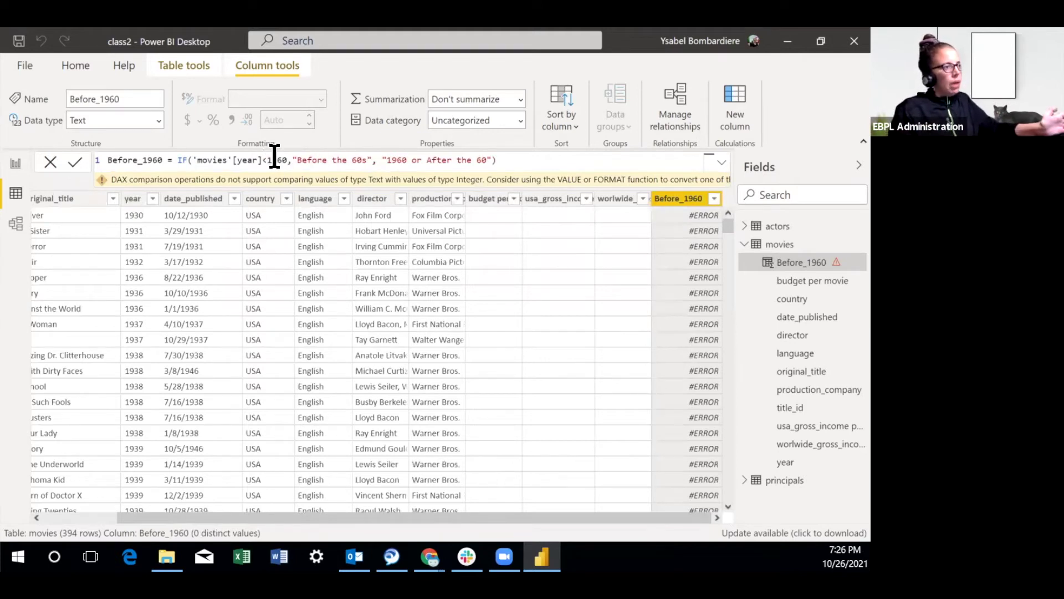
Put quotation marks back around 1960 in the logical test of the Before_1960 formula and commit it.
{"action": "type", "text": "'"}
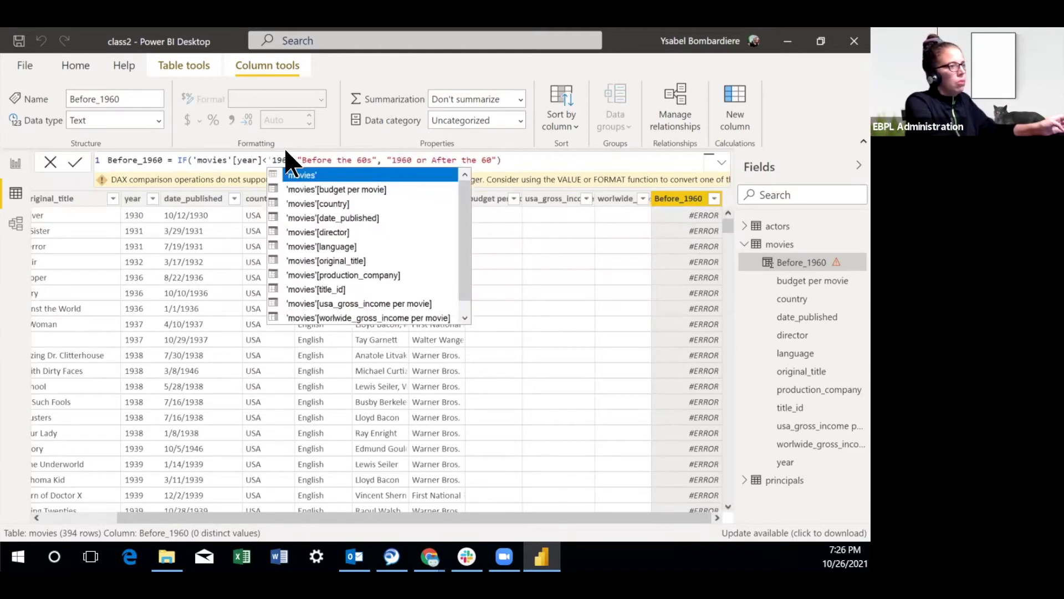
{"action": "key", "text": "BackSpace"}
{"action": "type", "text": "\""}
{"action": "key", "text": "Right"}
{"action": "key", "text": "Right"}
{"action": "key", "text": "Right"}
{"action": "key", "text": "Right"}
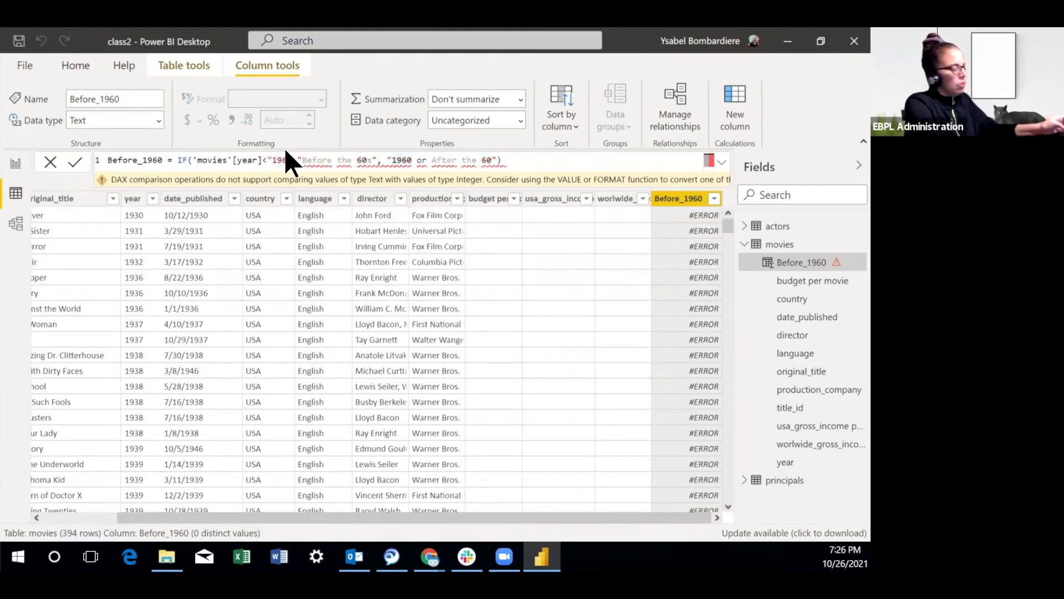
{"action": "type", "text": "\""}
{"action": "key", "text": "Return"}
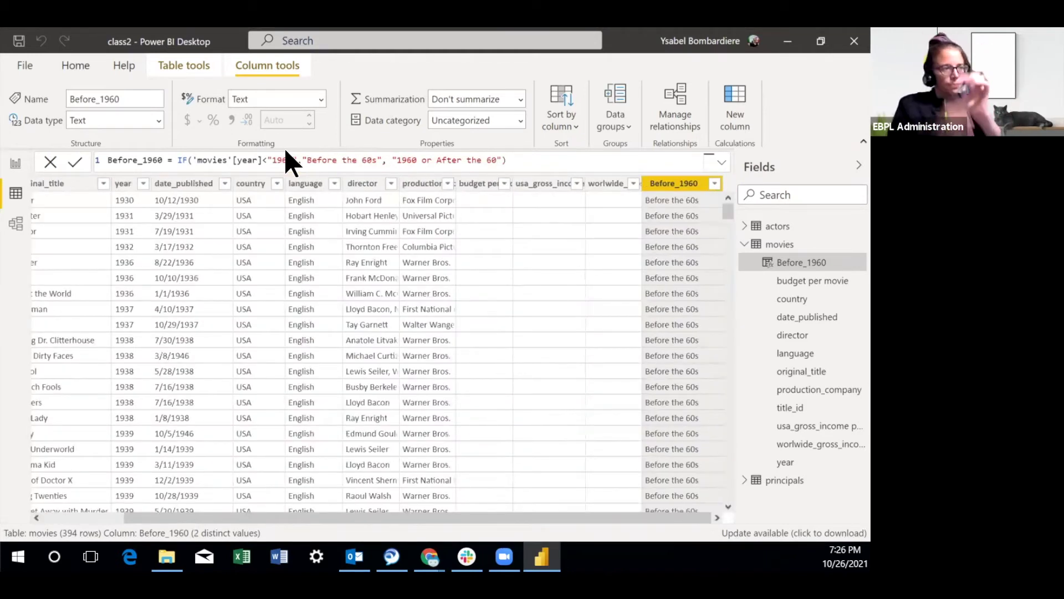
Select and copy the complete Before_1960 formula.
{"action": "left_click", "coordinate": [517, 160]}
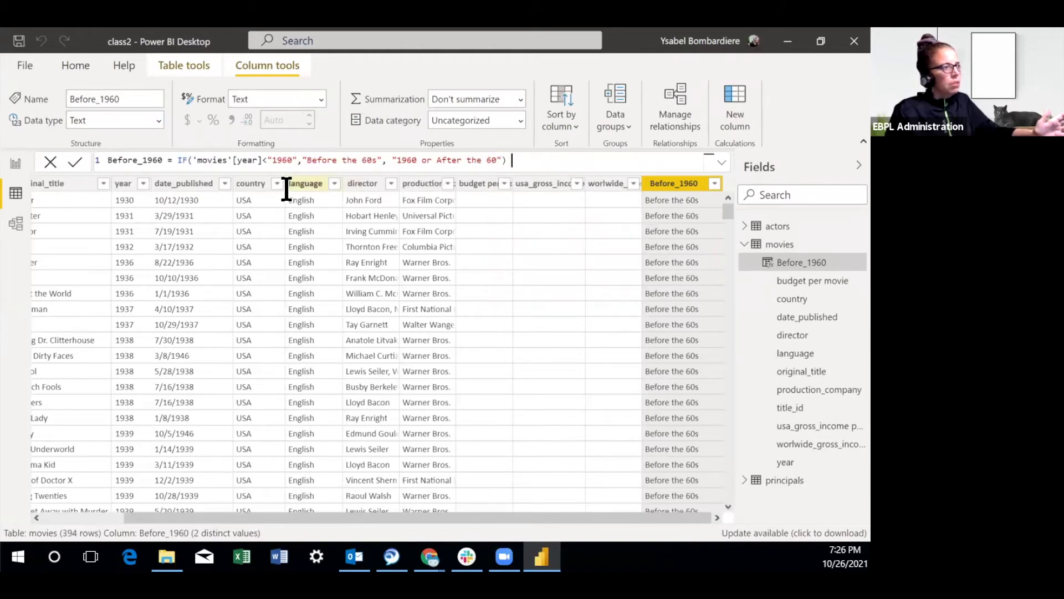
{"action": "triple_click", "coordinate": [104, 160]}
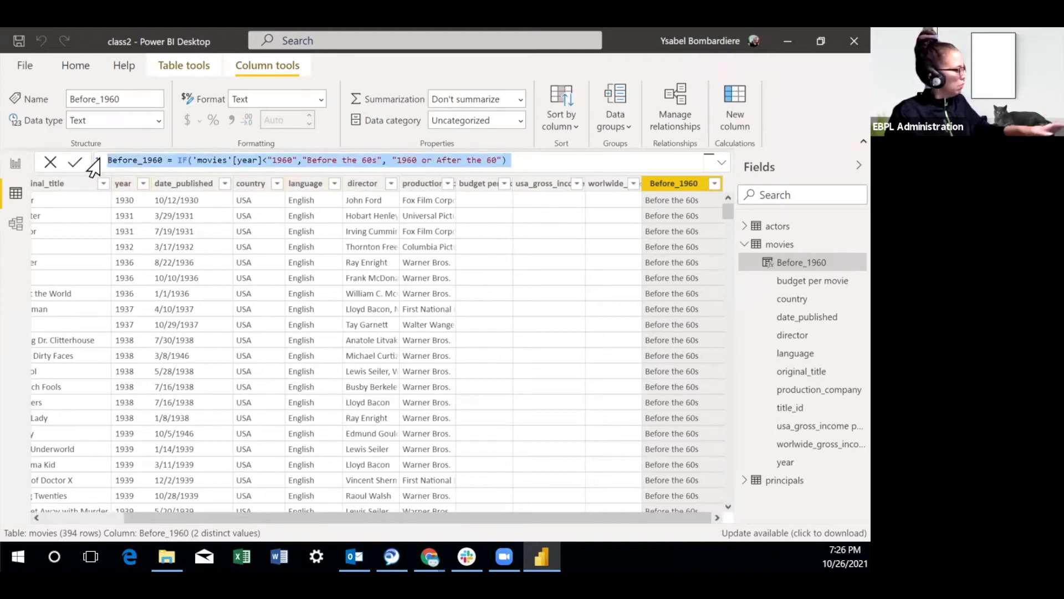
{"action": "key", "text": "BackSpace"}
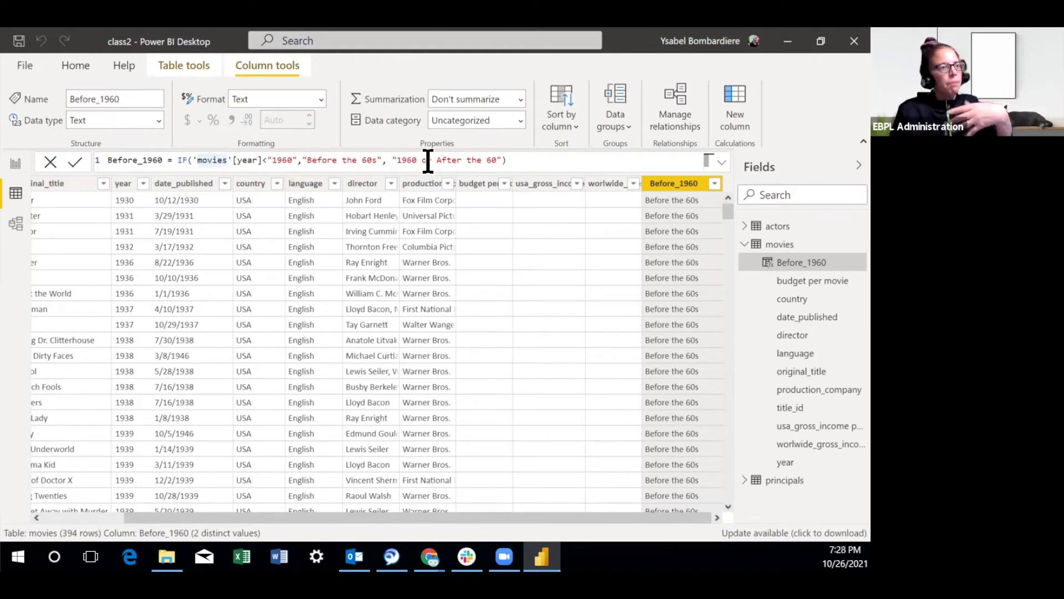
Examine the quoted 1960 in the Before_1960 formula and compare it with the year column's data type.
{"action": "left_click", "coordinate": [558, 160]}
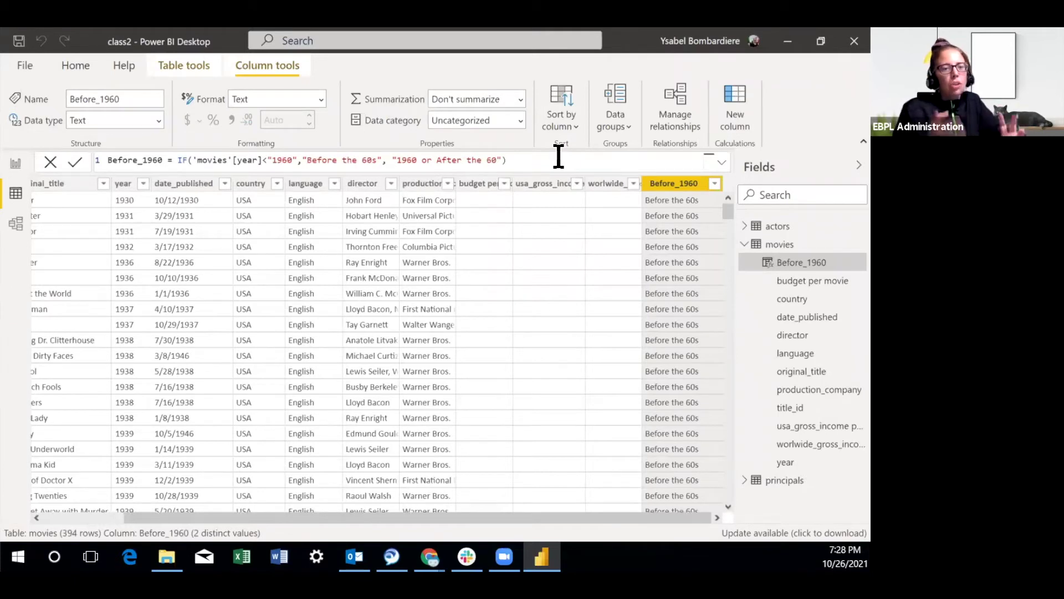
{"action": "left_click", "coordinate": [273, 160]}
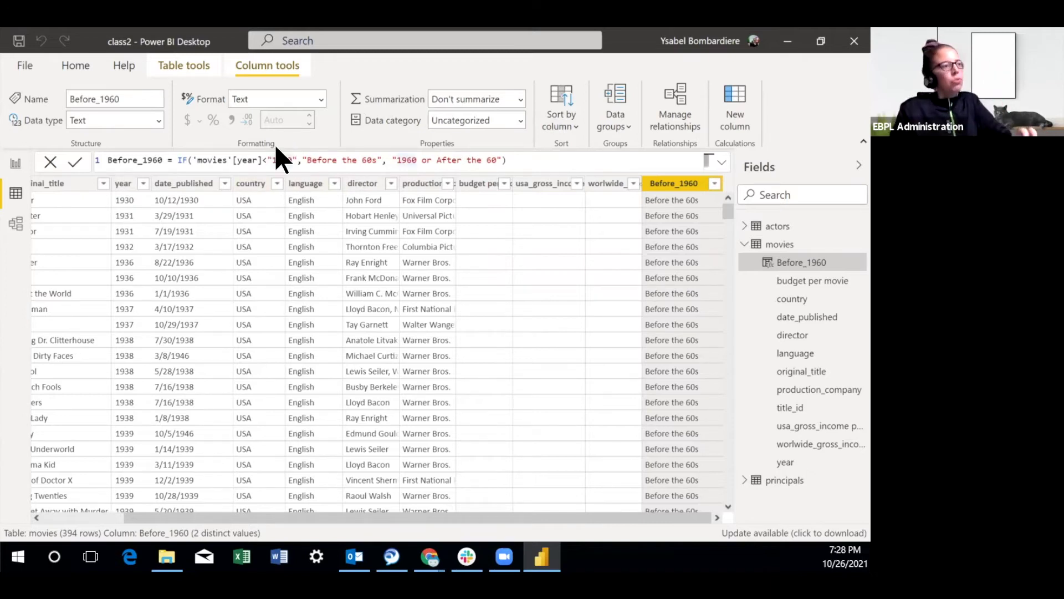
{"action": "left_click_drag", "start_coordinate": [274, 162], "coordinate": [292, 161]}
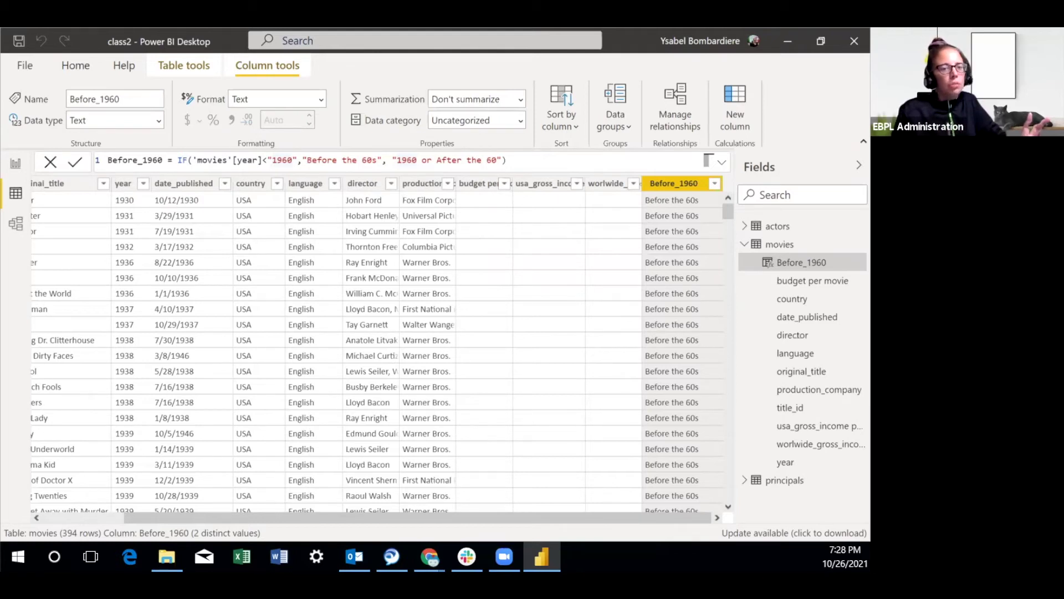
{"action": "left_click", "coordinate": [124, 185]}
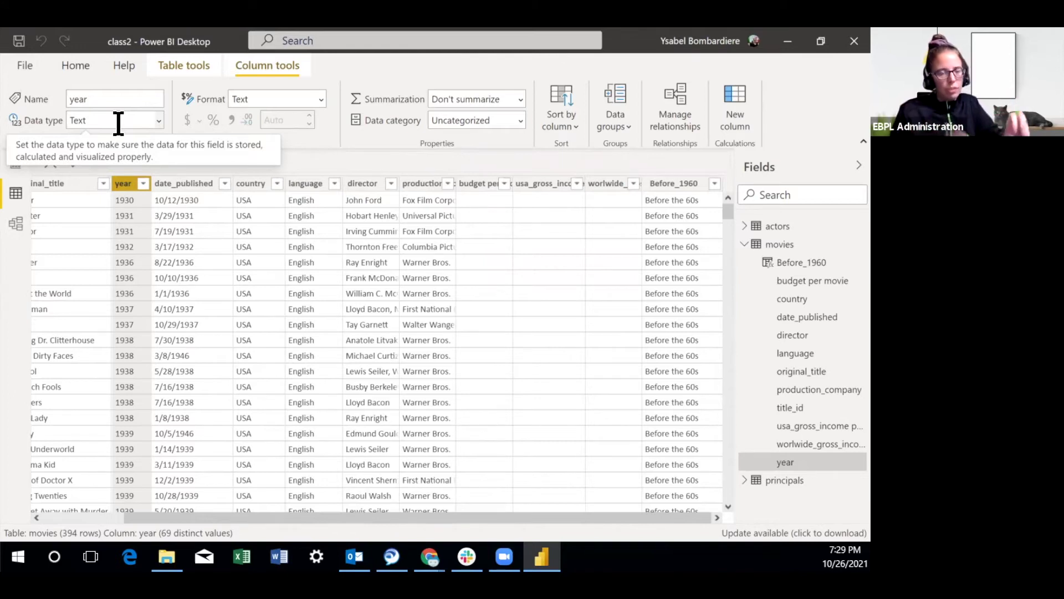
{"action": "left_click", "coordinate": [804, 260]}
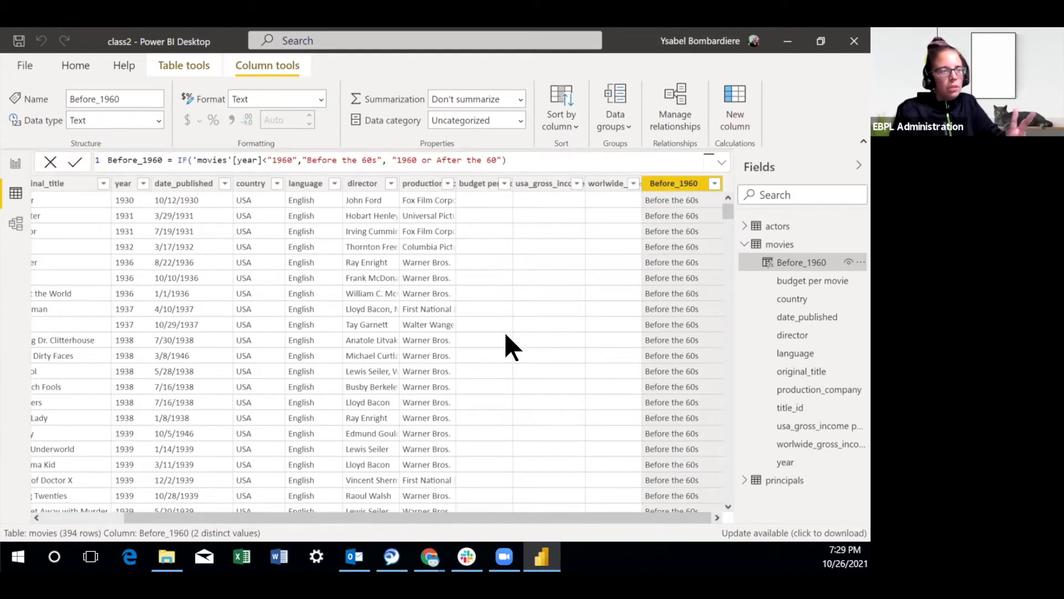
Change the data type of the year column to Whole number and accept the data type change.
{"action": "left_click", "coordinate": [128, 183]}
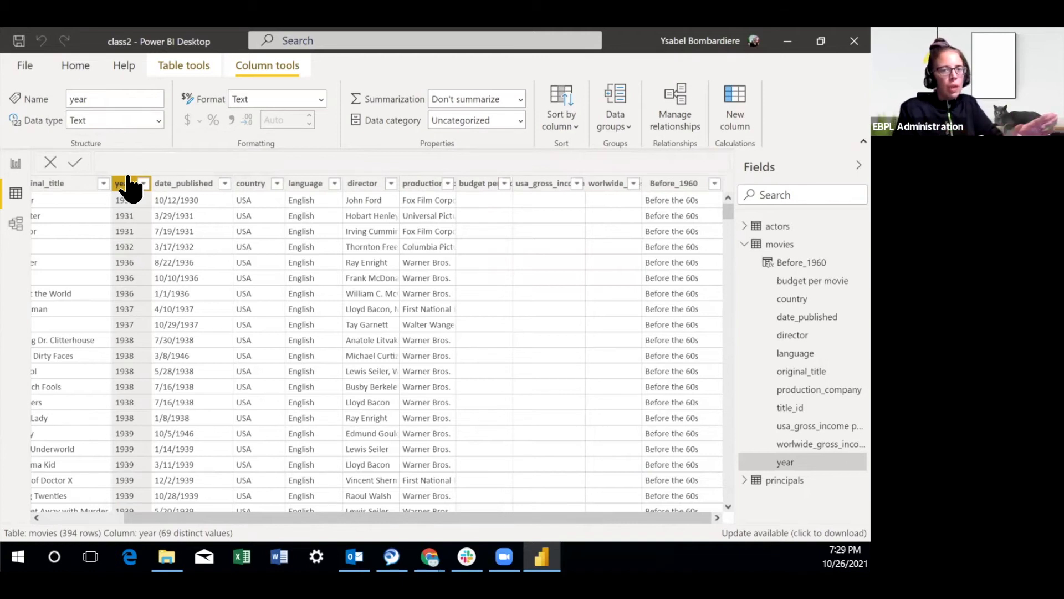
{"action": "left_click", "coordinate": [159, 118]}
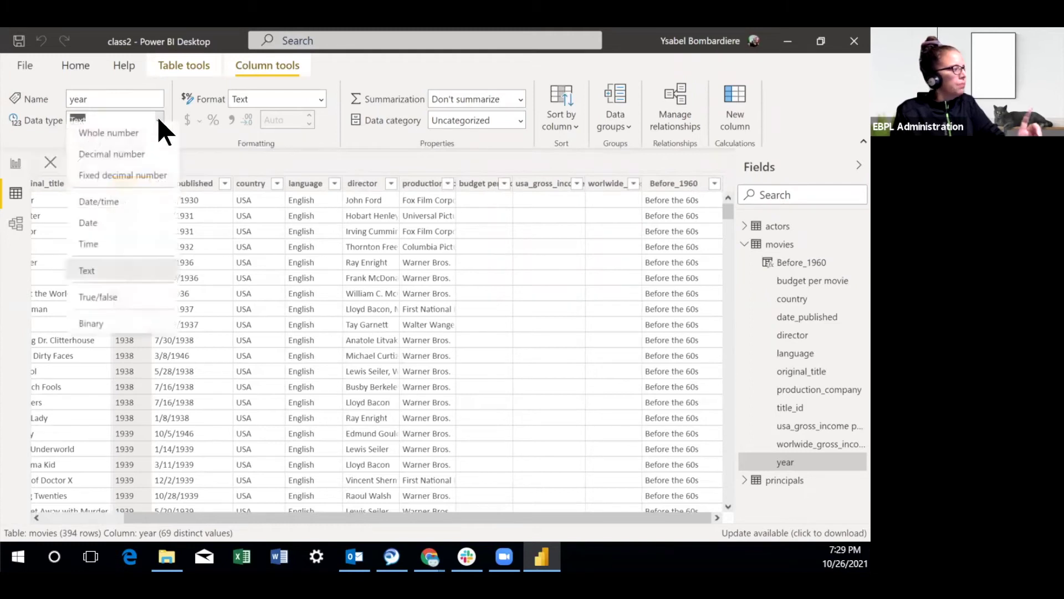
{"action": "left_click", "coordinate": [140, 141]}
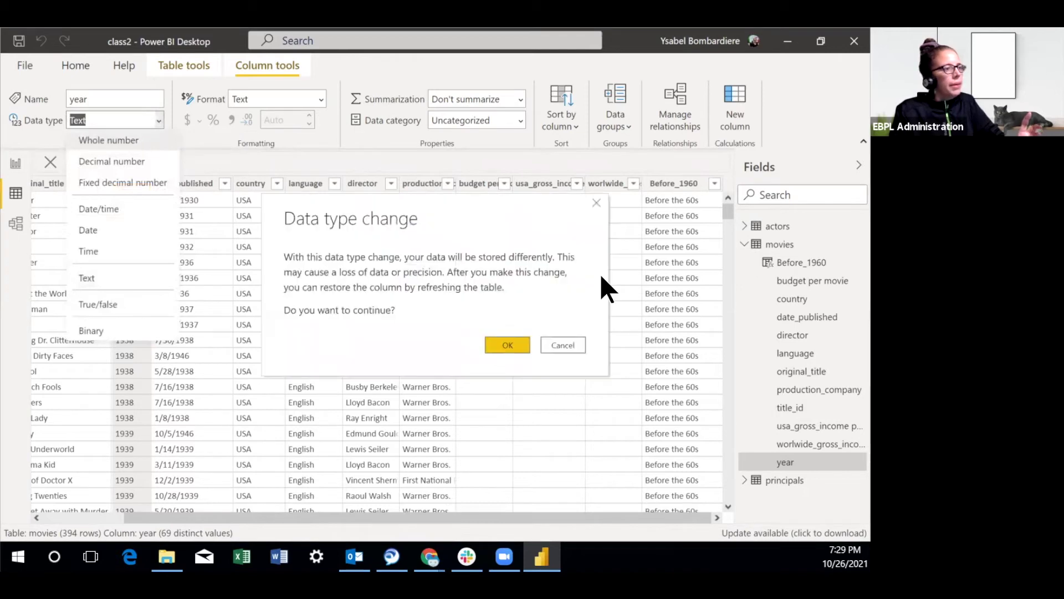
{"action": "left_click", "coordinate": [506, 344]}
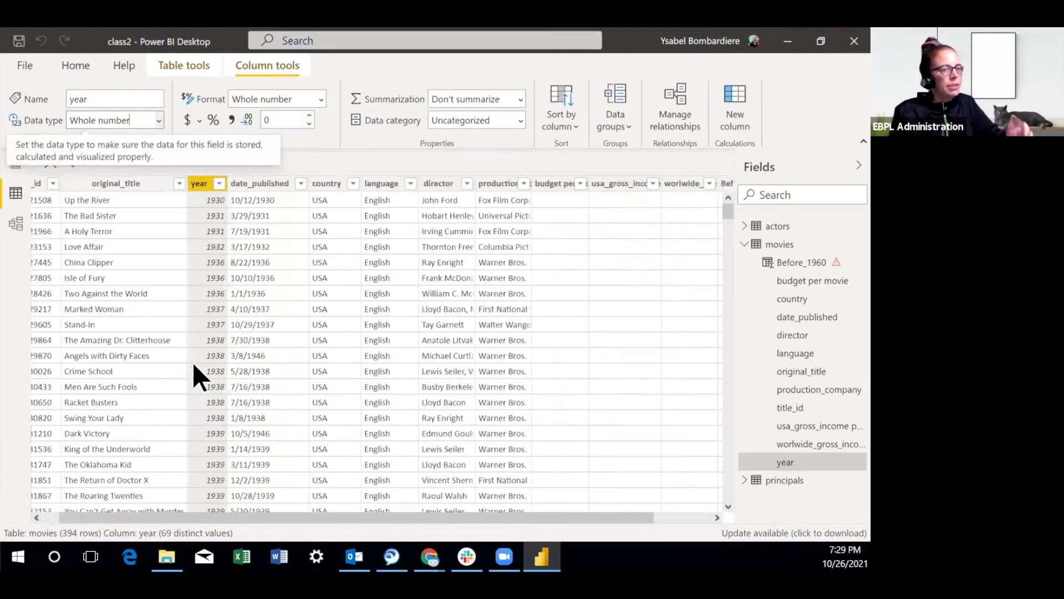
Remove the quotation marks around 1960 in the logical test of the Before_1960 formula and commit it.
{"action": "left_click", "coordinate": [798, 263]}
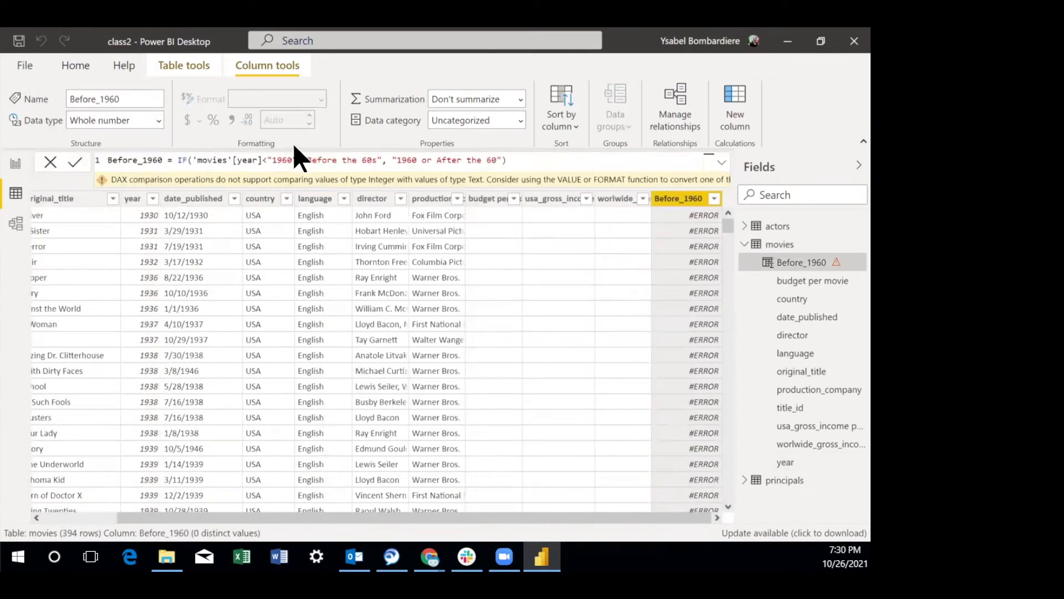
{"action": "key", "text": "BackSpace"}
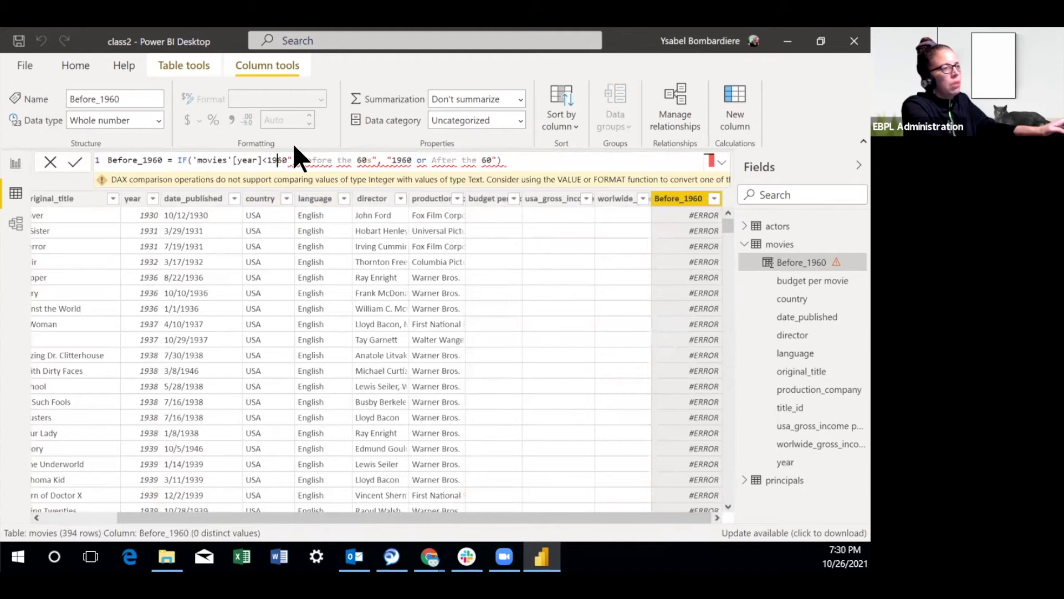
{"action": "type", "text": ","}
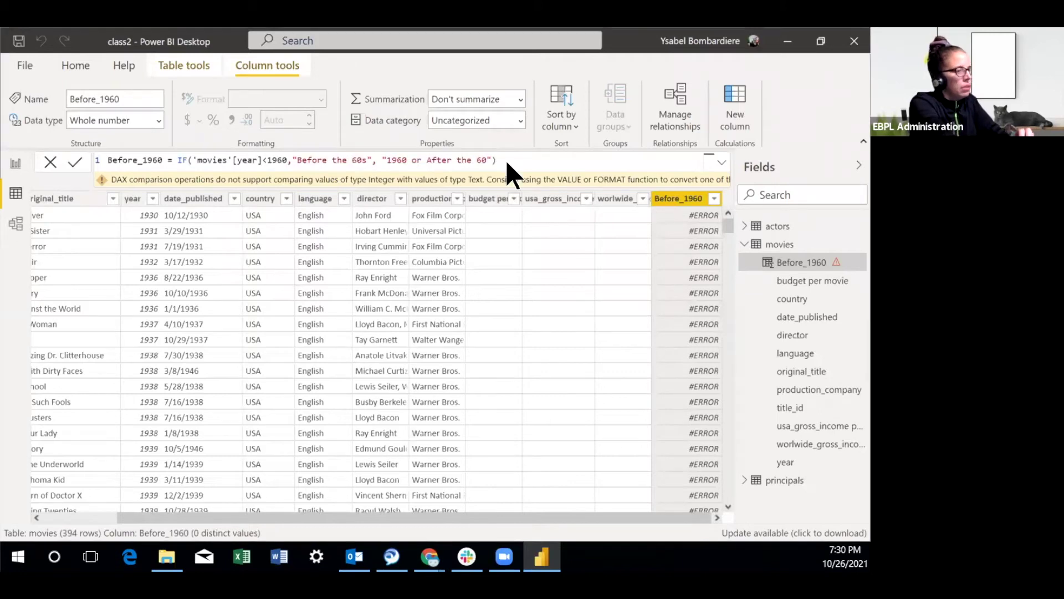
{"action": "key", "text": "Return"}
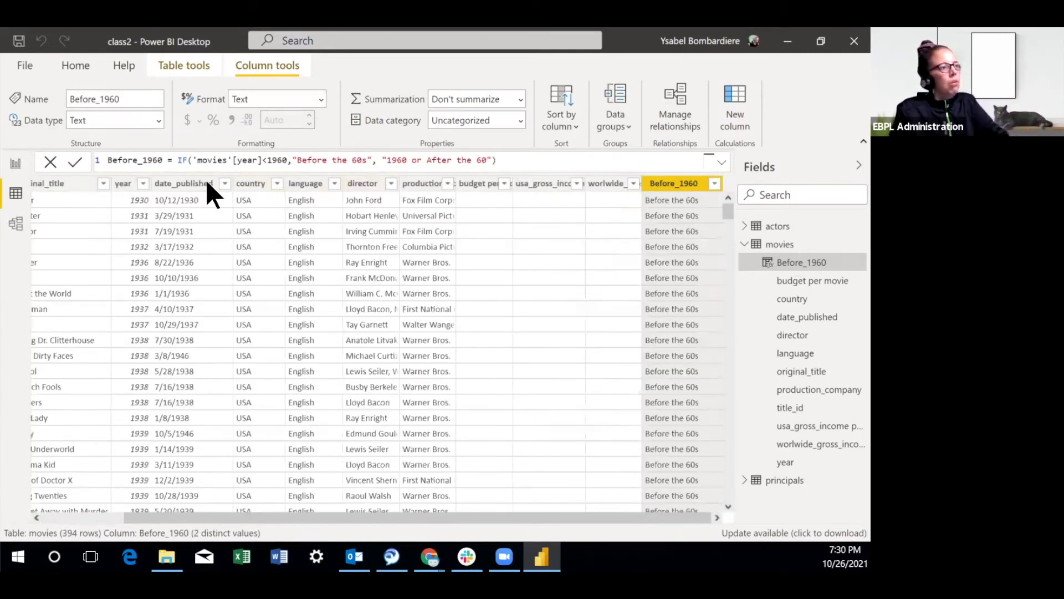
Check the year column's data type and review the two quoted result texts in the Before_1960 formula.
{"action": "left_click", "coordinate": [123, 186]}
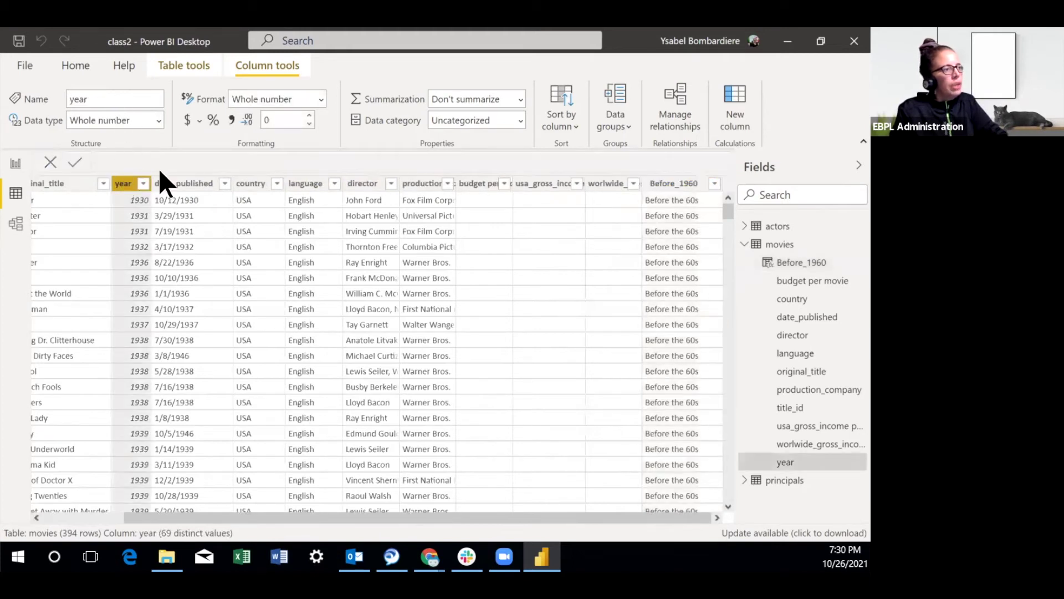
{"action": "left_click", "coordinate": [798, 263]}
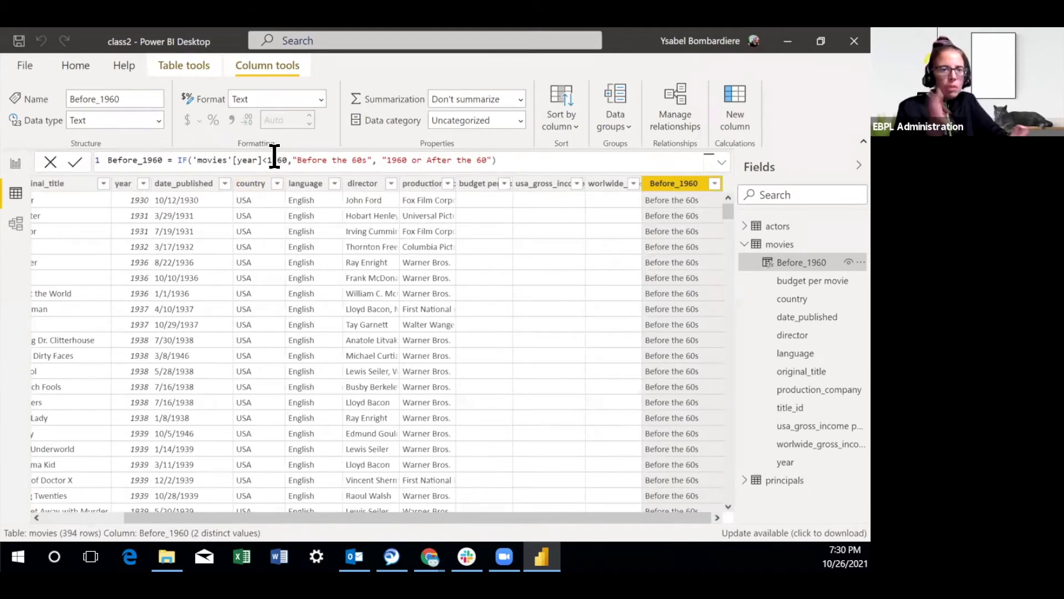
{"action": "left_click_drag", "start_coordinate": [293, 157], "coordinate": [374, 160]}
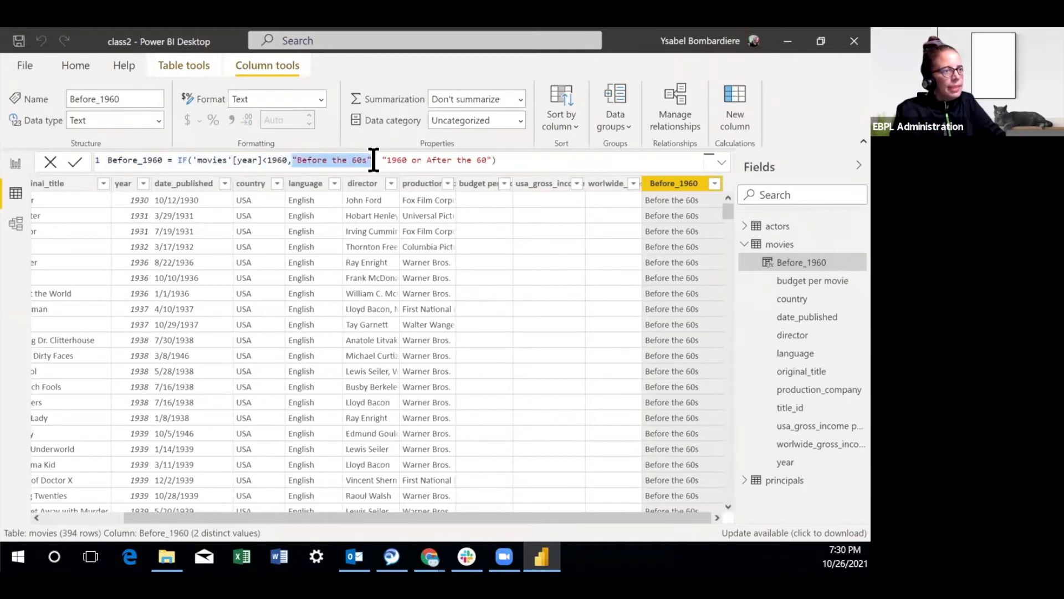
{"action": "left_click_drag", "start_coordinate": [382, 159], "coordinate": [491, 160]}
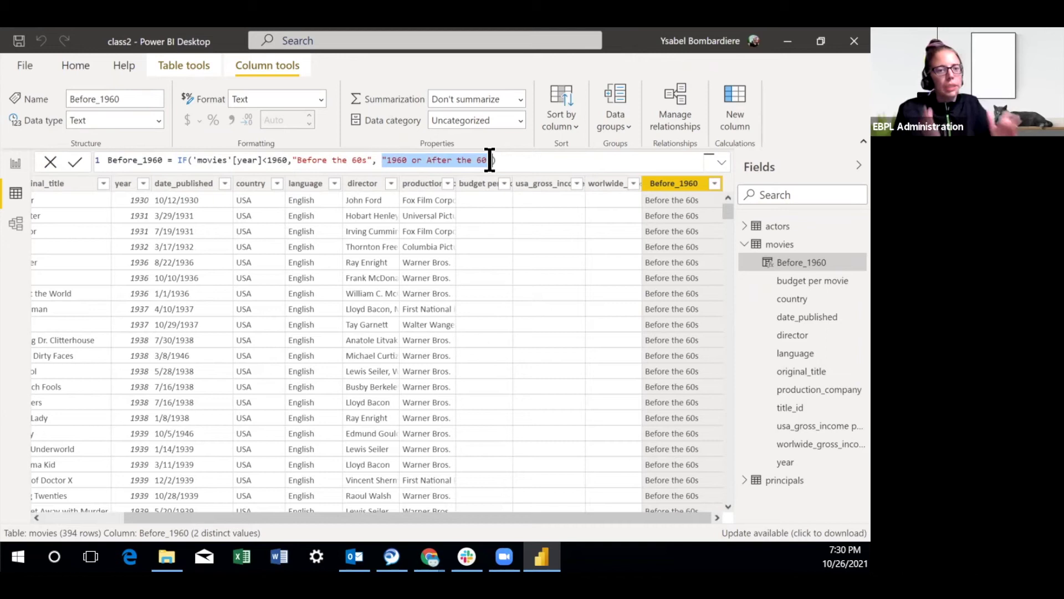
Try 1 and 0 as the IF function's results, and replace the 1 with pass without quotation marks, committing each version.
{"action": "left_click", "coordinate": [540, 161]}
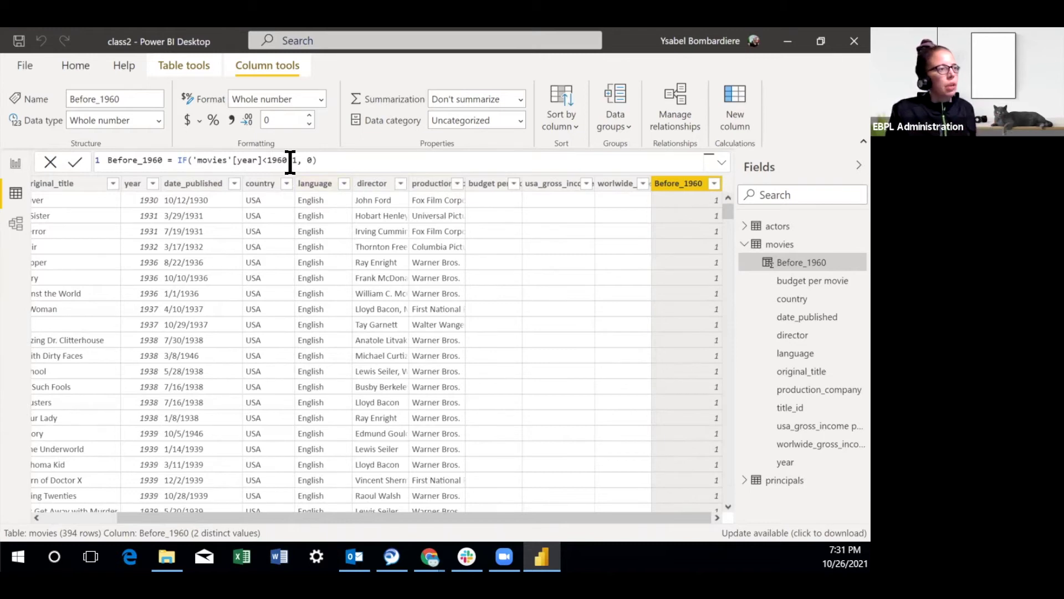
{"action": "key", "text": "BackSpace"}
{"action": "type", "text": "\""}
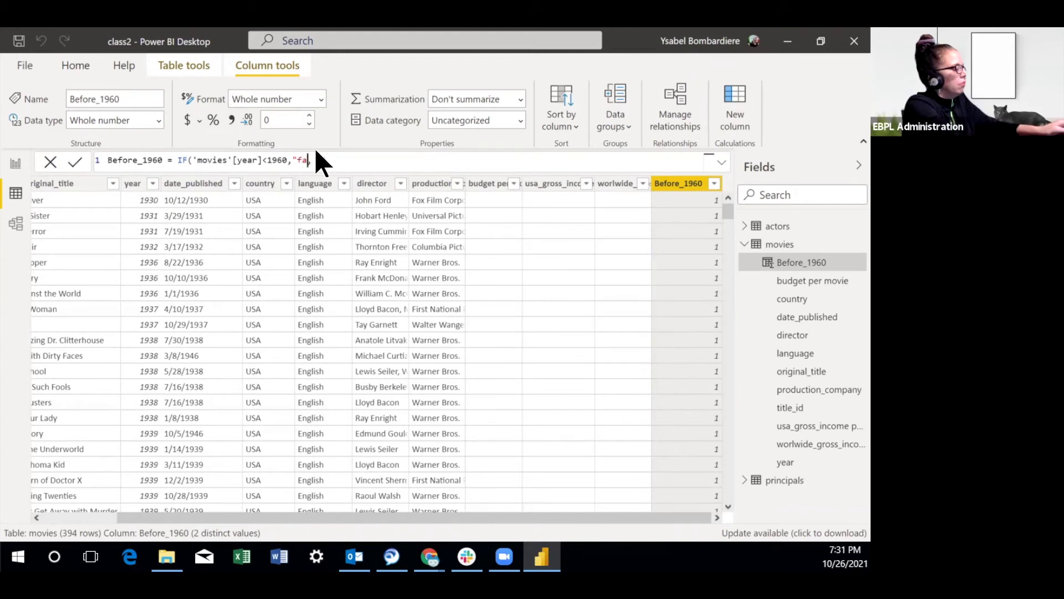
{"action": "type", "text": "pass"}
{"action": "key", "text": "BackSpace"}
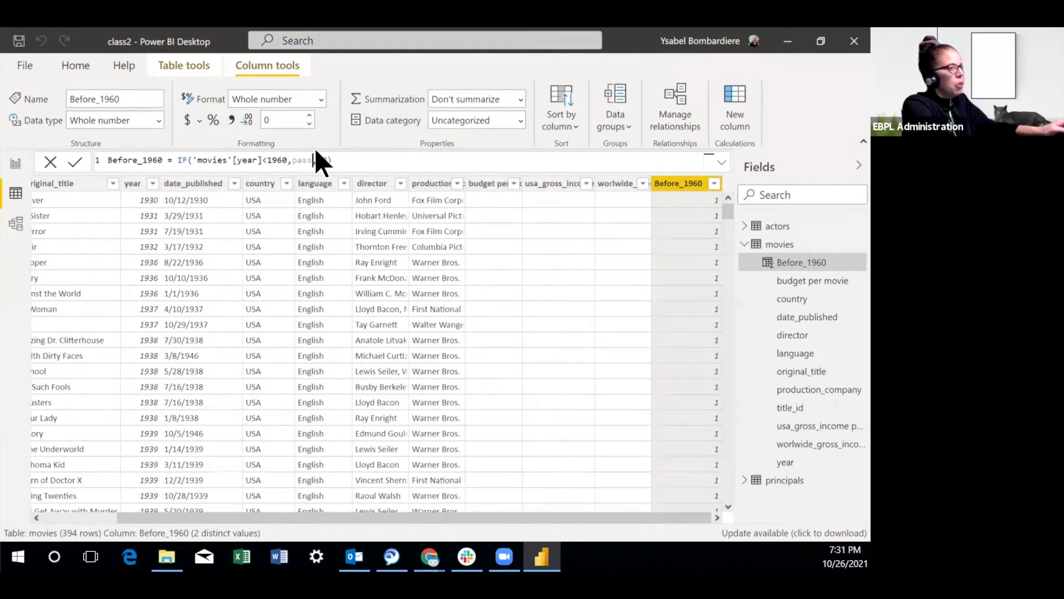
{"action": "type", "text": "s, 0"}
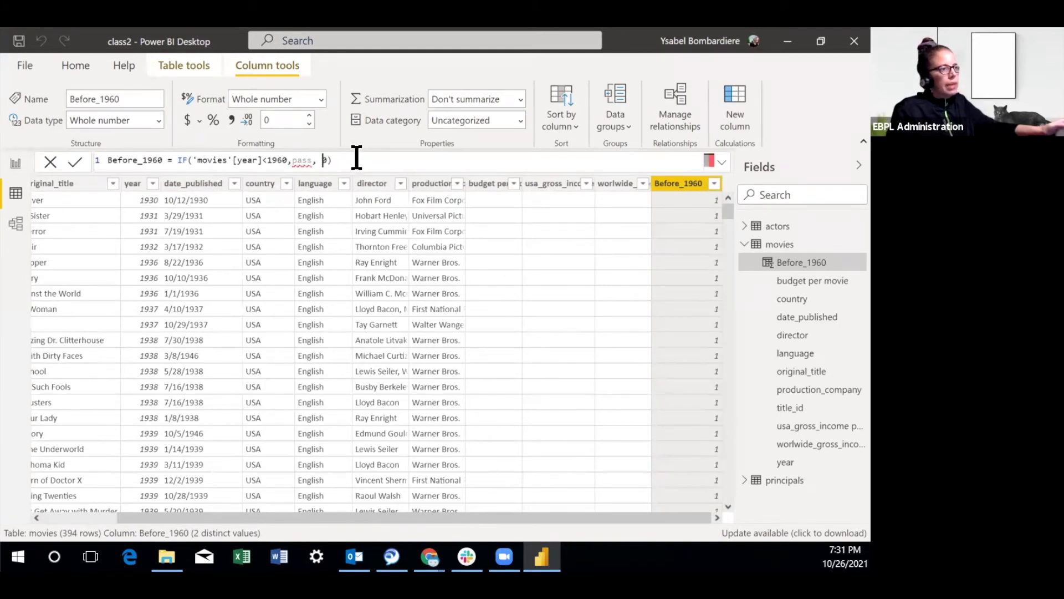
{"action": "key", "text": "Return"}
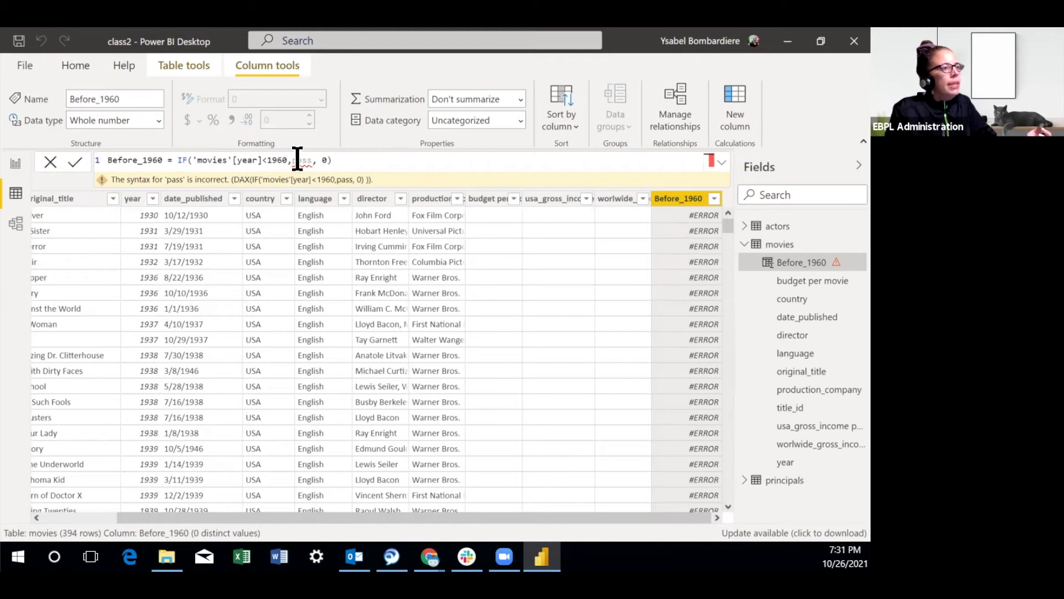
Try "pass" in quotation marks as the IF function's true result and "fail" as its false result, committing each change.
{"action": "type", "text": "\"pass"}
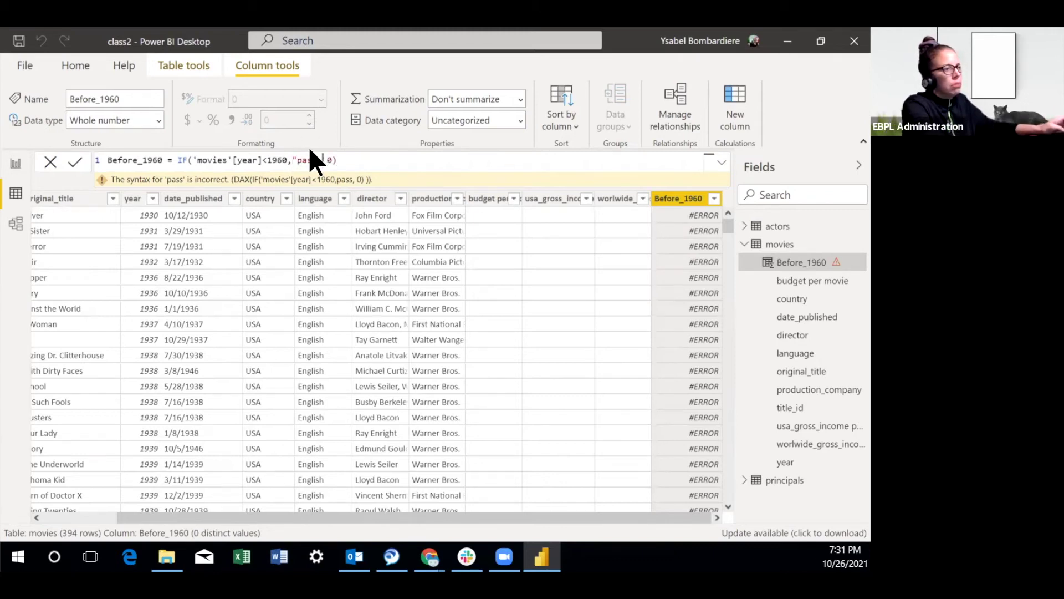
{"action": "type", "text": "\""}
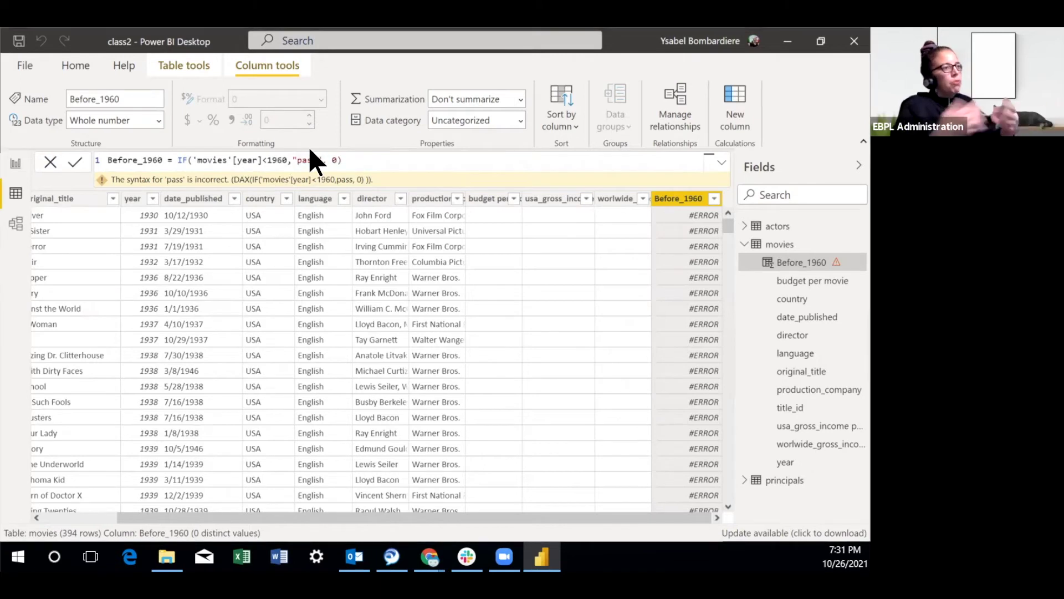
{"action": "key", "text": "Return"}
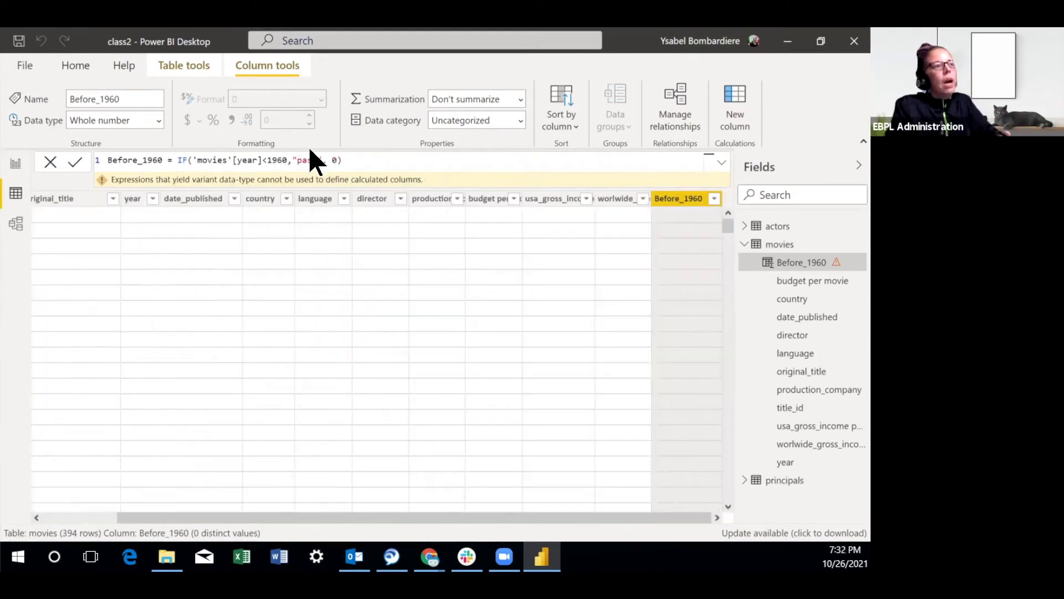
{"action": "key", "text": "BackSpace"}
{"action": "type", "text": "\"fail\""}
{"action": "key", "text": "Return"}
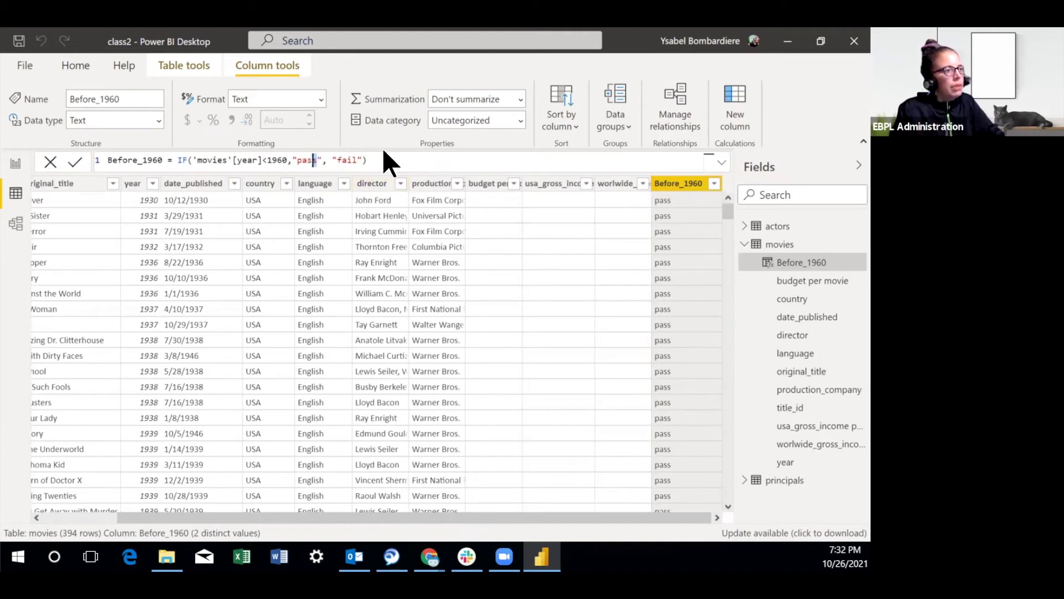
Rewrite the Before_1960 formula to test year<1960 without quotation marks, returning "Before the 60s" or "1960 or After the 60", and commit it.
{"action": "left_click_drag", "start_coordinate": [370, 161], "coordinate": [107, 160]}
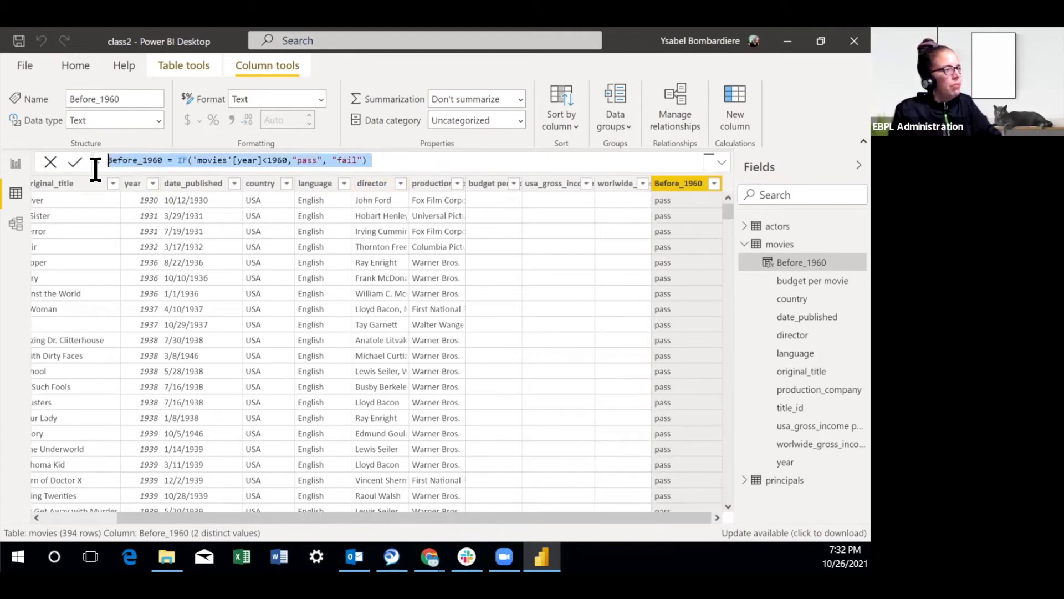
{"action": "type", "text": "Before_1960 = IF('movies'[year]<\"1960\",\"Before the 60s\", \"1960 or After the 60\")"}
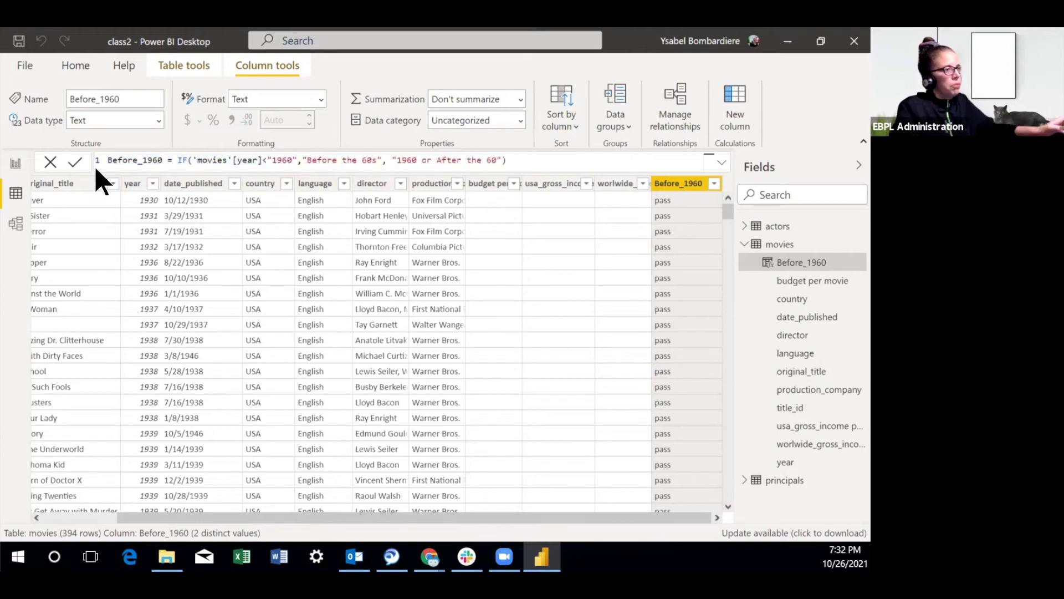
{"action": "left_click_drag", "start_coordinate": [272, 156], "coordinate": [281, 155]}
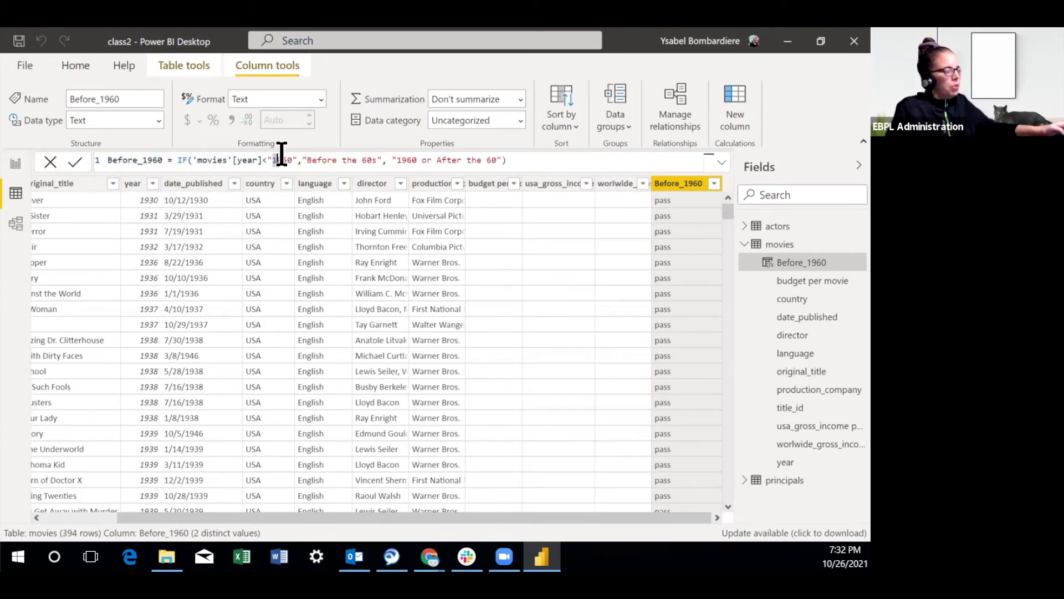
{"action": "key", "text": "BackSpace"}
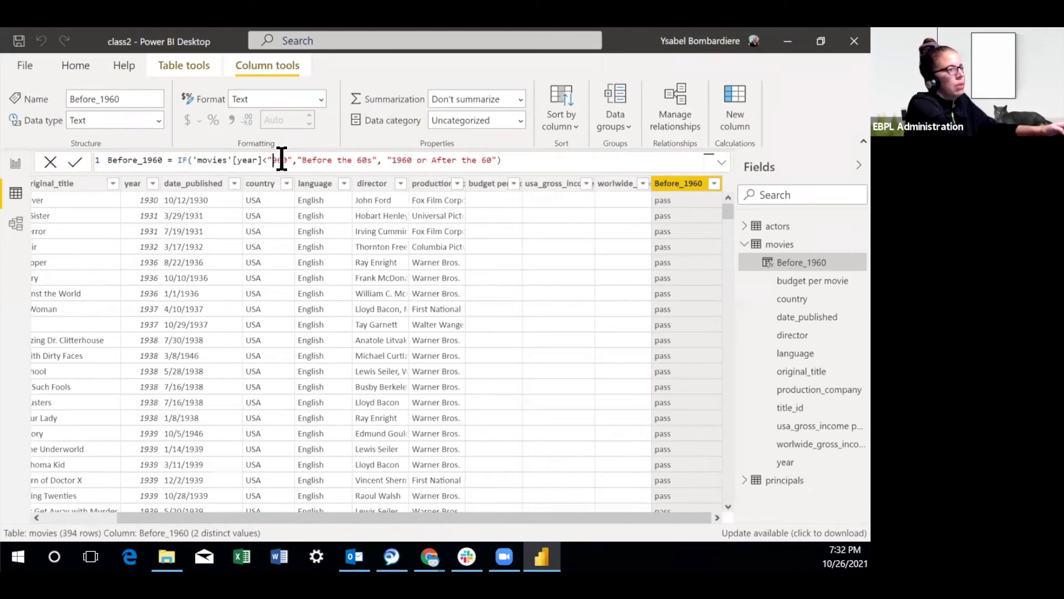
{"action": "key", "text": "BackSpace"}
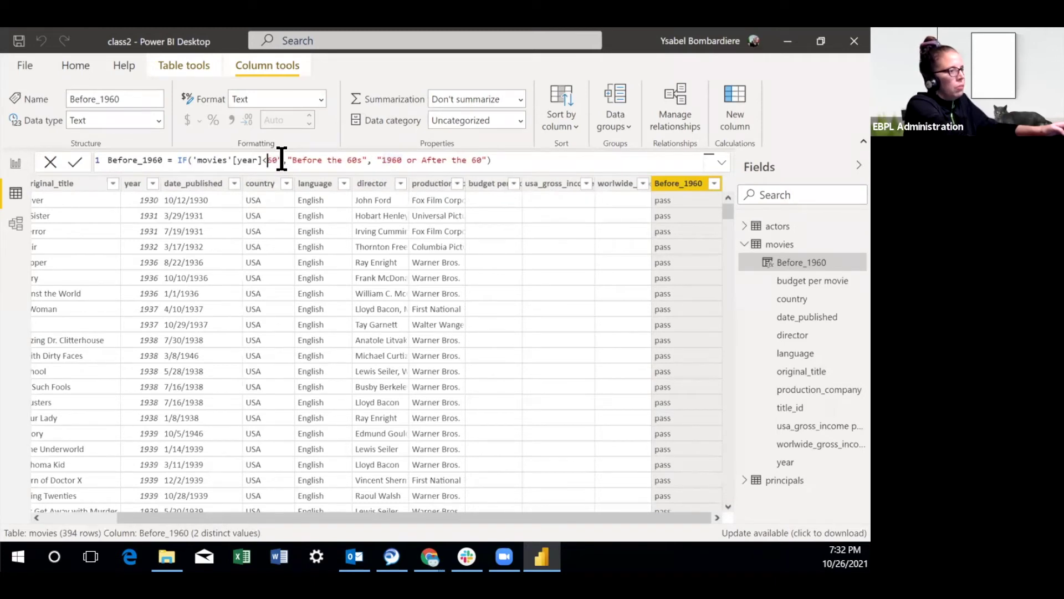
{"action": "type", "text": "19"}
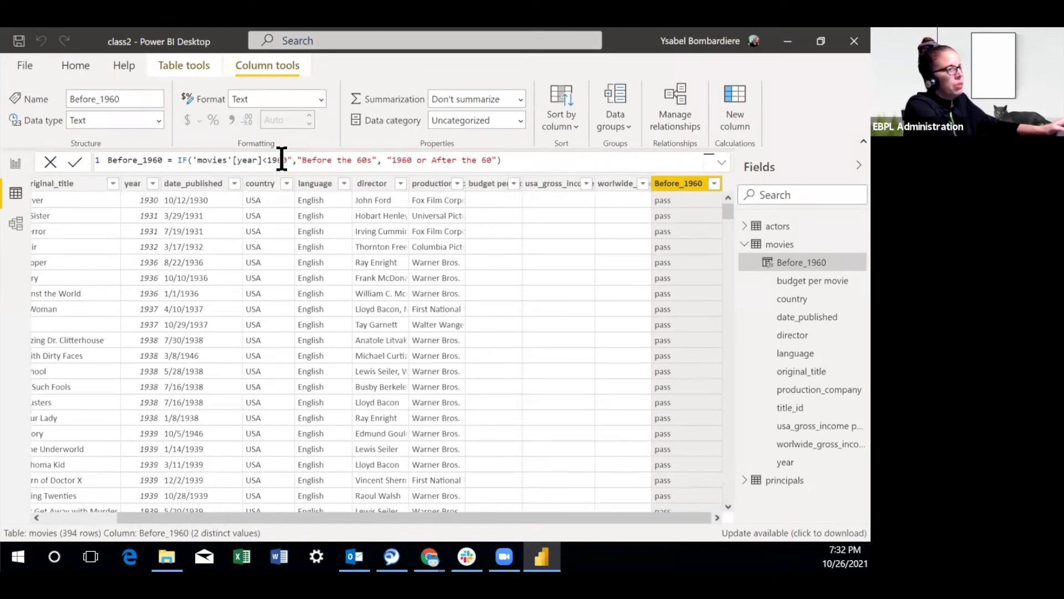
{"action": "key", "text": "Delete"}
{"action": "key", "text": "Delete"}
{"action": "key", "text": "Delete"}
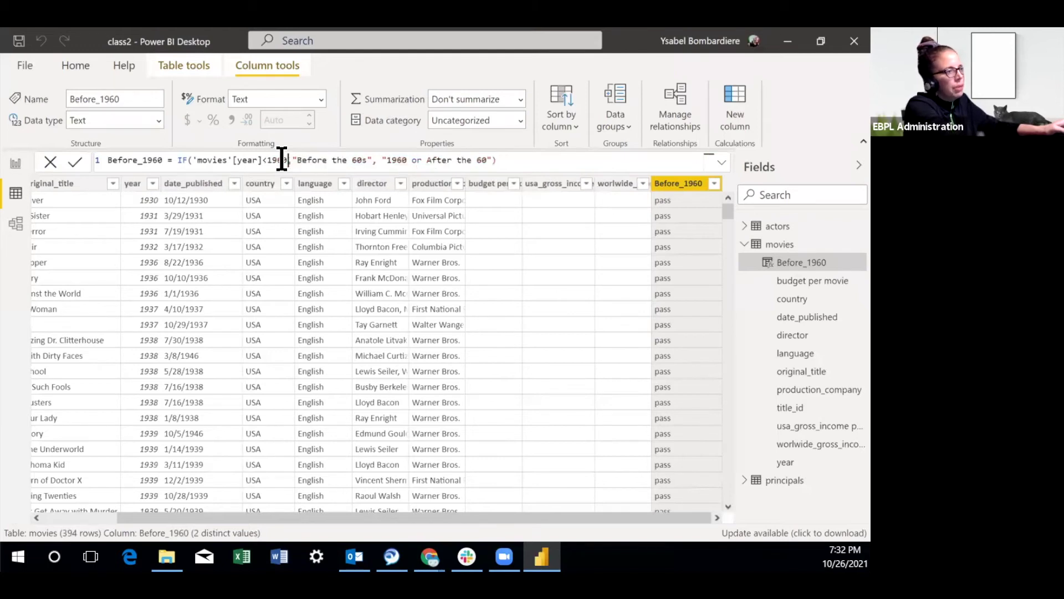
{"action": "type", "text": "60"}
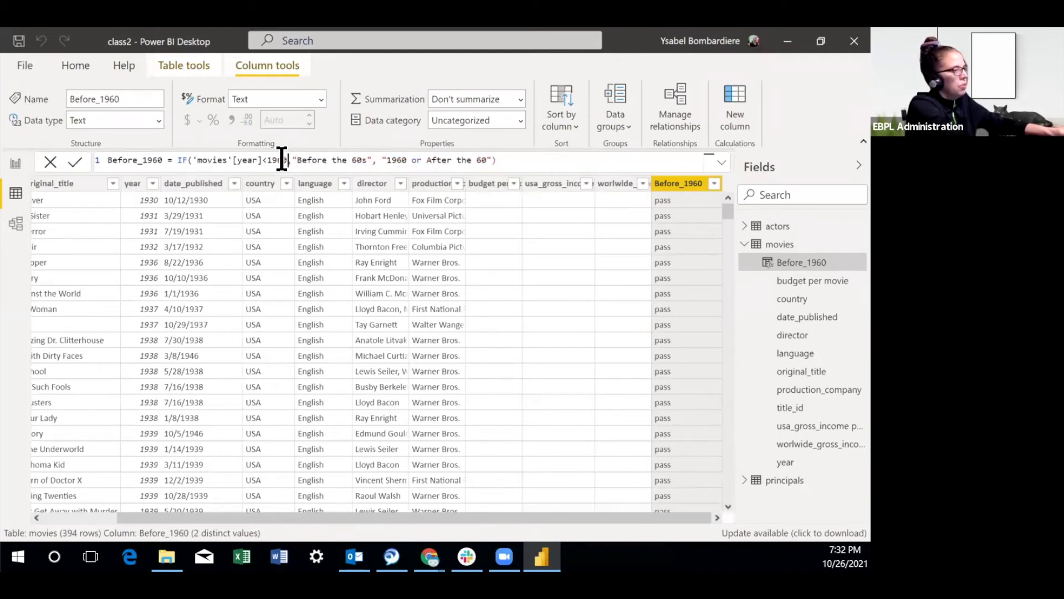
{"action": "key", "text": "Return"}
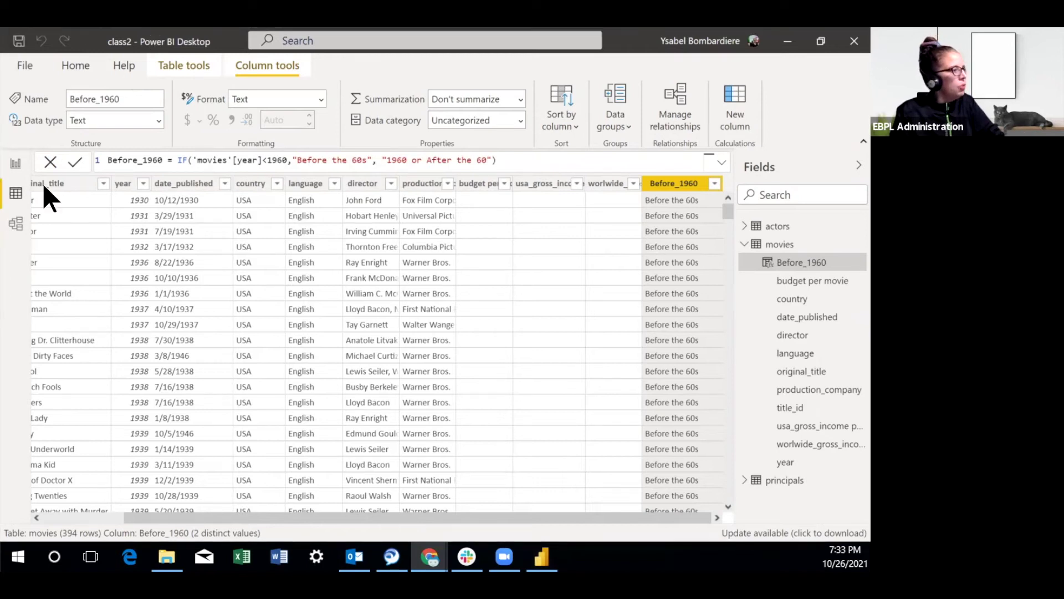
Start a new calculated table and write the formula Directors = DISTINCT('movies'[director]) without committing it.
{"action": "left_click", "coordinate": [19, 222]}
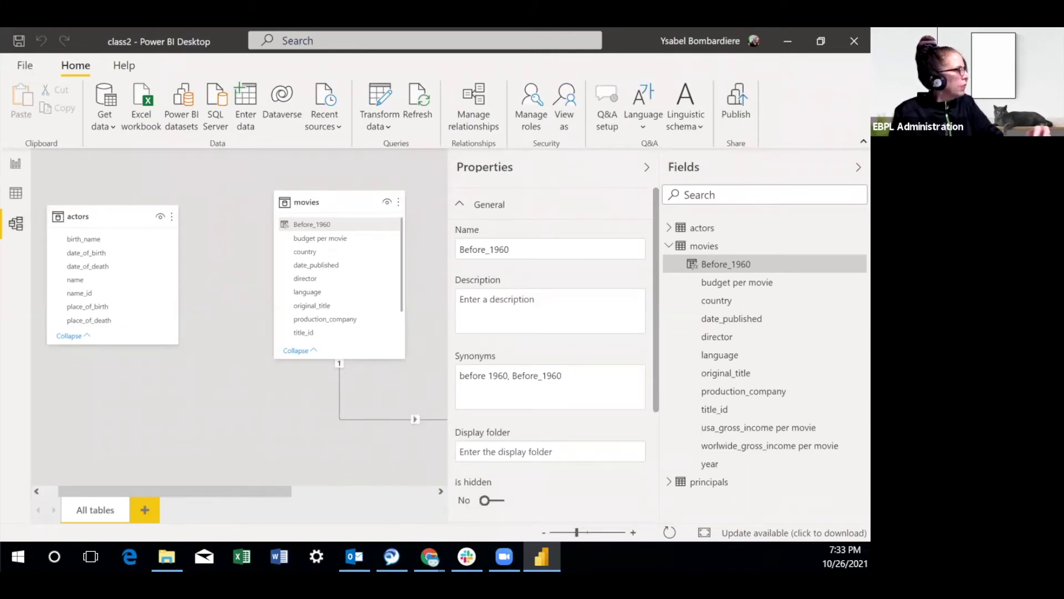
{"action": "left_click", "coordinate": [16, 194]}
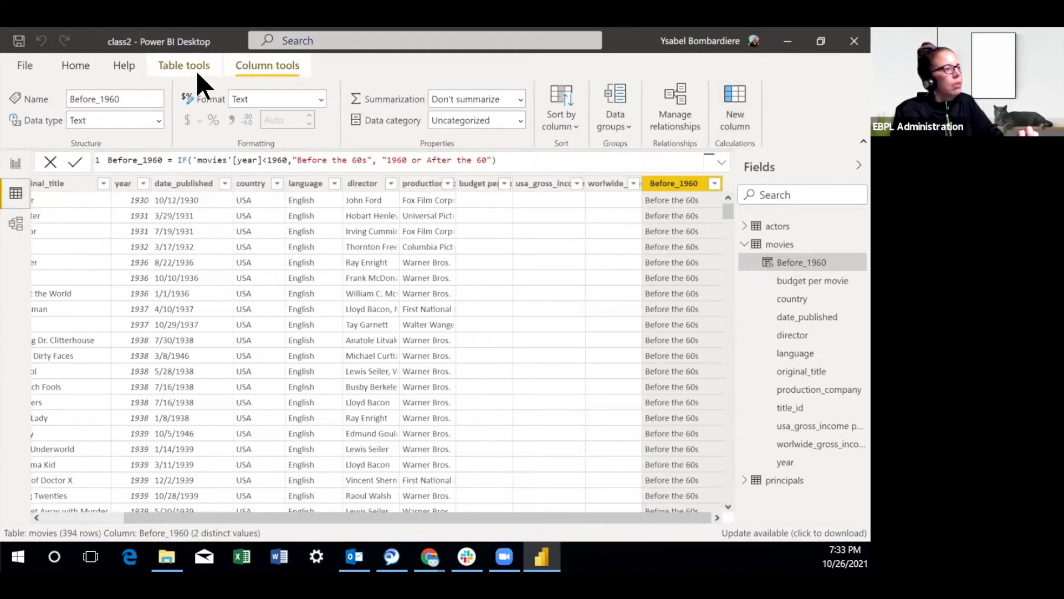
{"action": "left_click", "coordinate": [182, 61]}
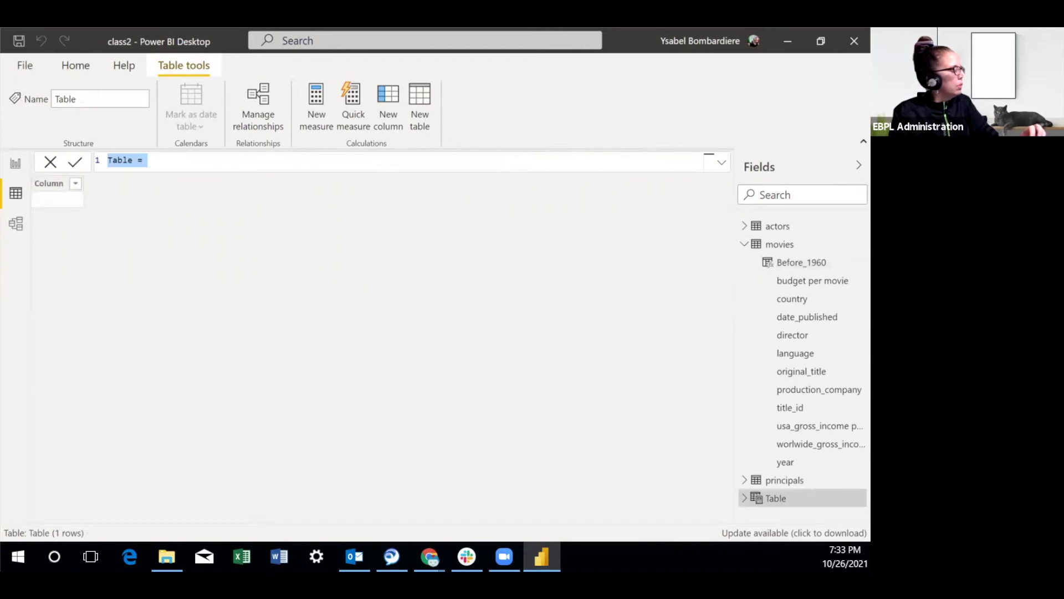
{"action": "key", "text": "alt+Tab"}
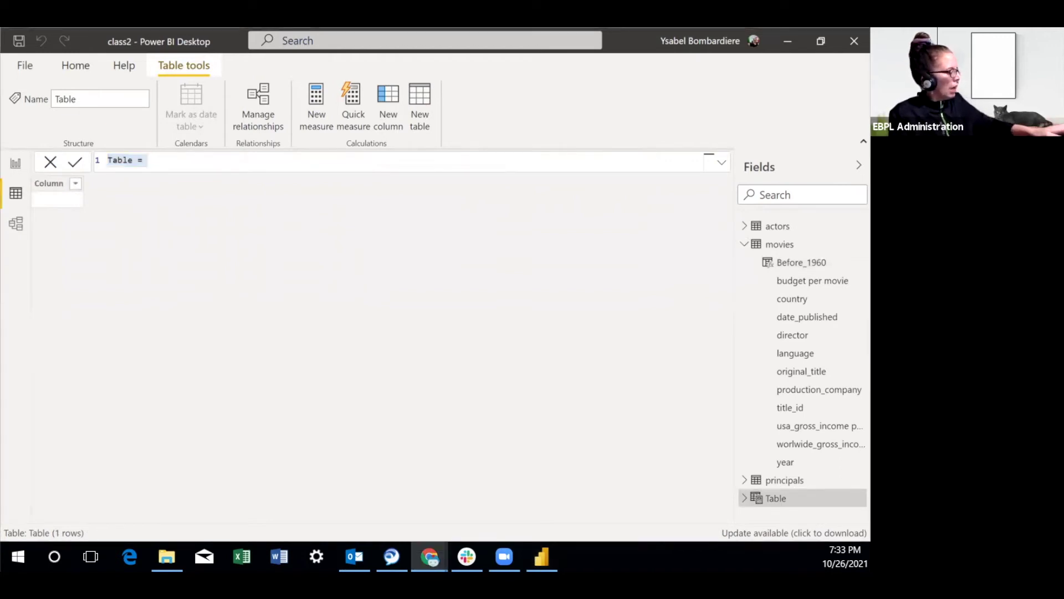
{"action": "left_click", "coordinate": [192, 159]}
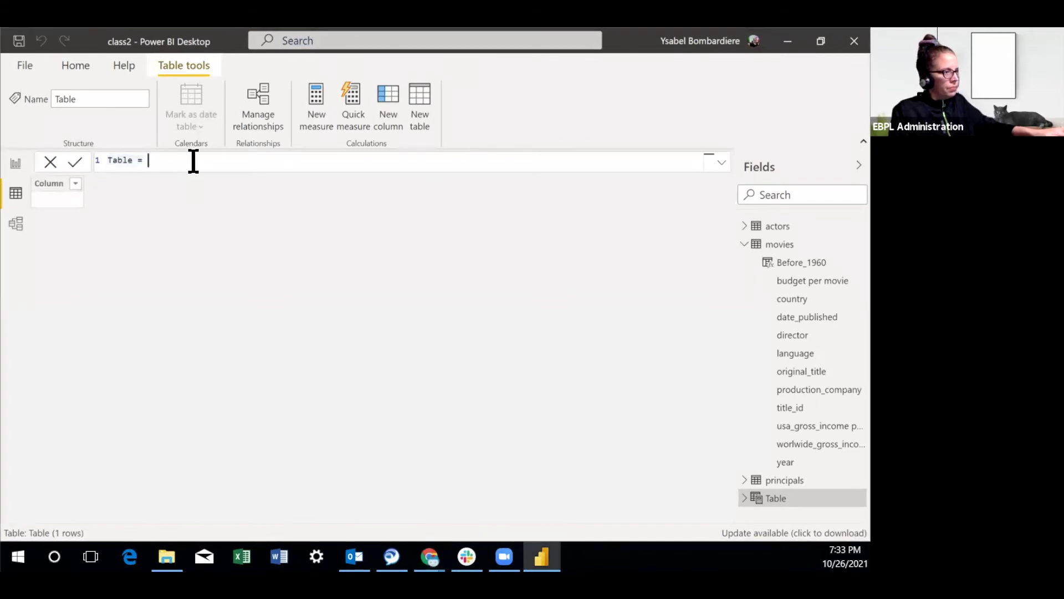
{"action": "key", "text": "BackSpace"}
{"action": "key", "text": "BackSpace"}
{"action": "key", "text": "BackSpace"}
{"action": "key", "text": "BackSpace"}
{"action": "key", "text": "BackSpace"}
{"action": "key", "text": "BackSpace"}
{"action": "key", "text": "BackSpace"}
{"action": "key", "text": "BackSpace"}
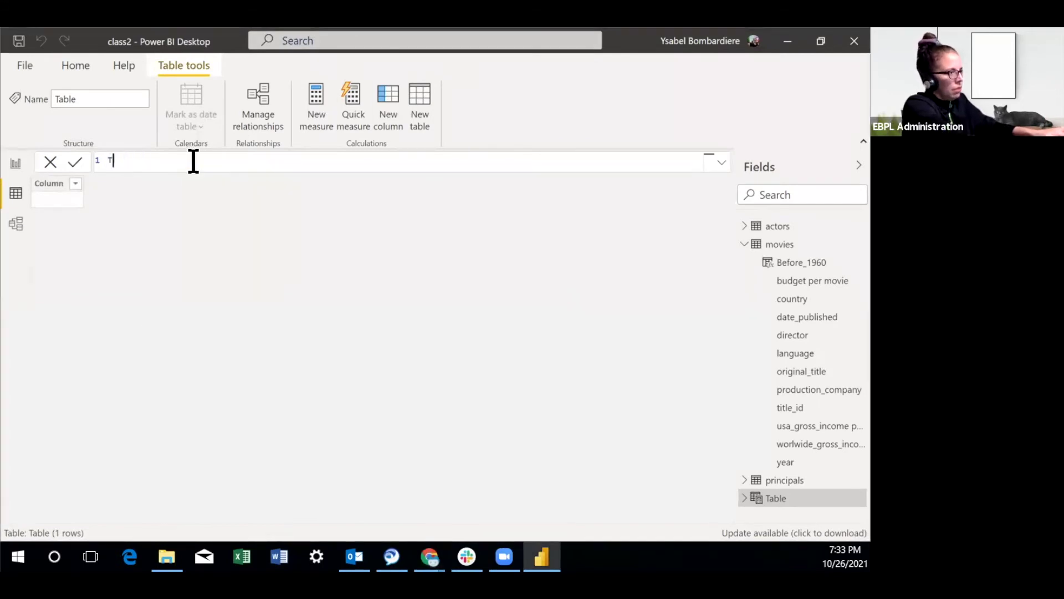
{"action": "type", "text": "Directors = DISTINCT('movies'[director])"}
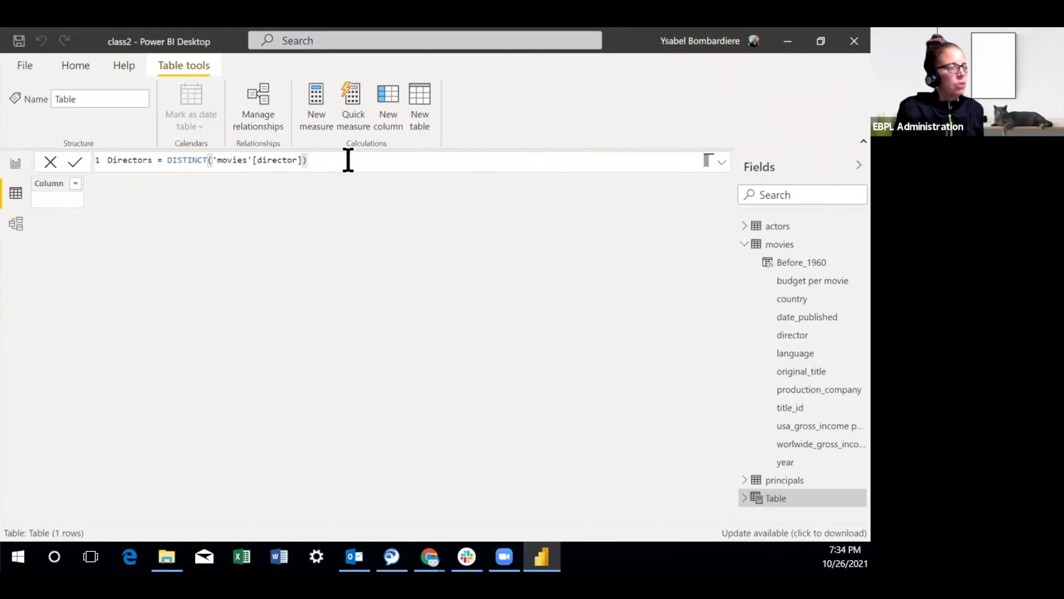
Copy the whole Directors formula, clear it, and cancel the uncommitted new table.
{"action": "key", "text": "ctrl+a"}
{"action": "key", "text": "ctrl+c"}
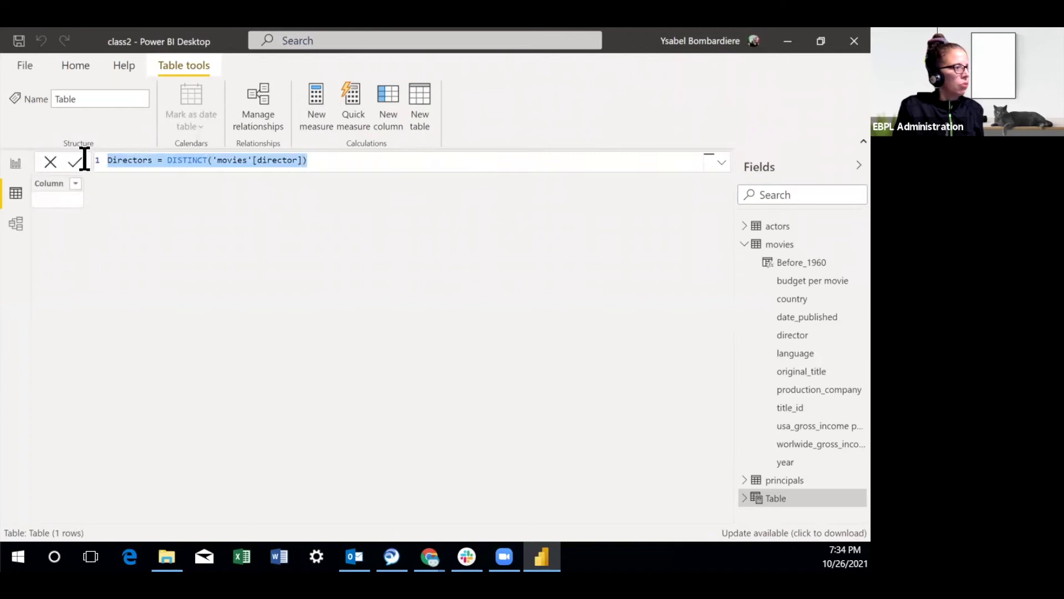
{"action": "key", "text": "BackSpace"}
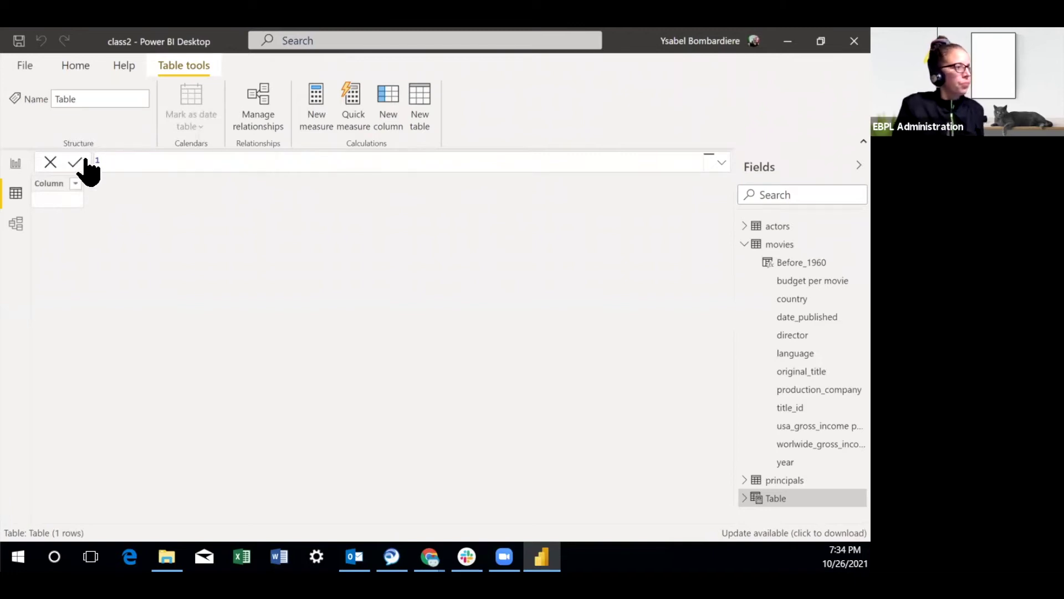
{"action": "left_click", "coordinate": [51, 165]}
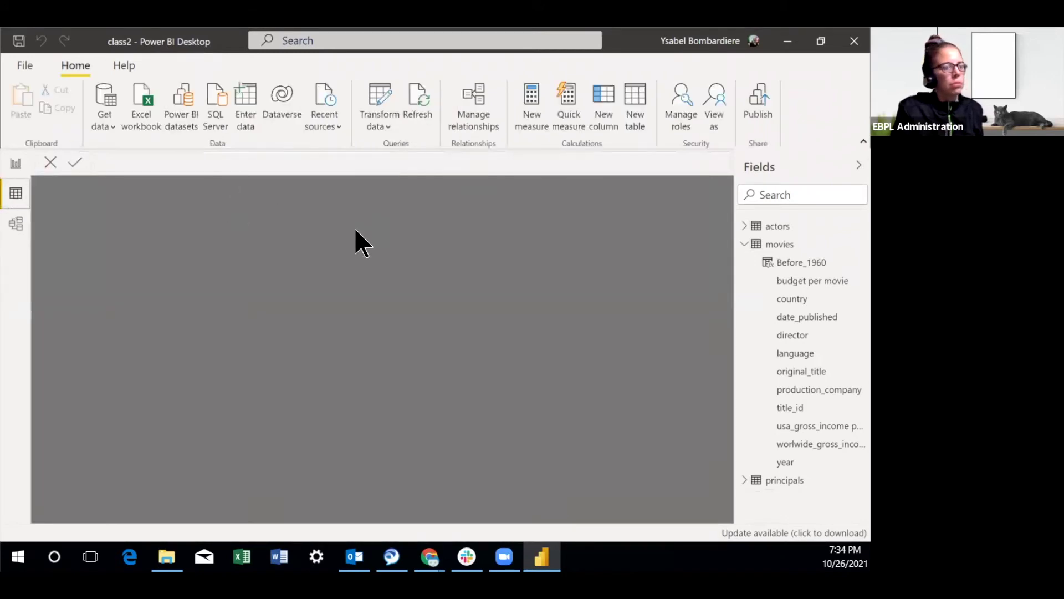
Open the movies table and examine its rows for directors that repeat across films.
{"action": "left_click", "coordinate": [778, 244]}
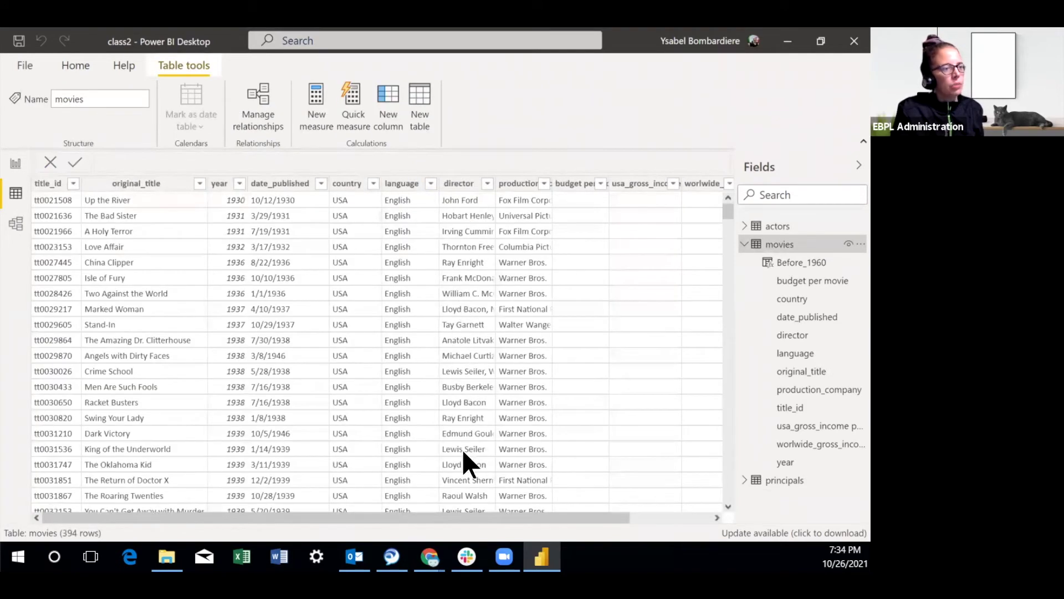
{"action": "scroll", "coordinate": [462, 396], "scroll_direction": "down", "scroll_amount": 6}
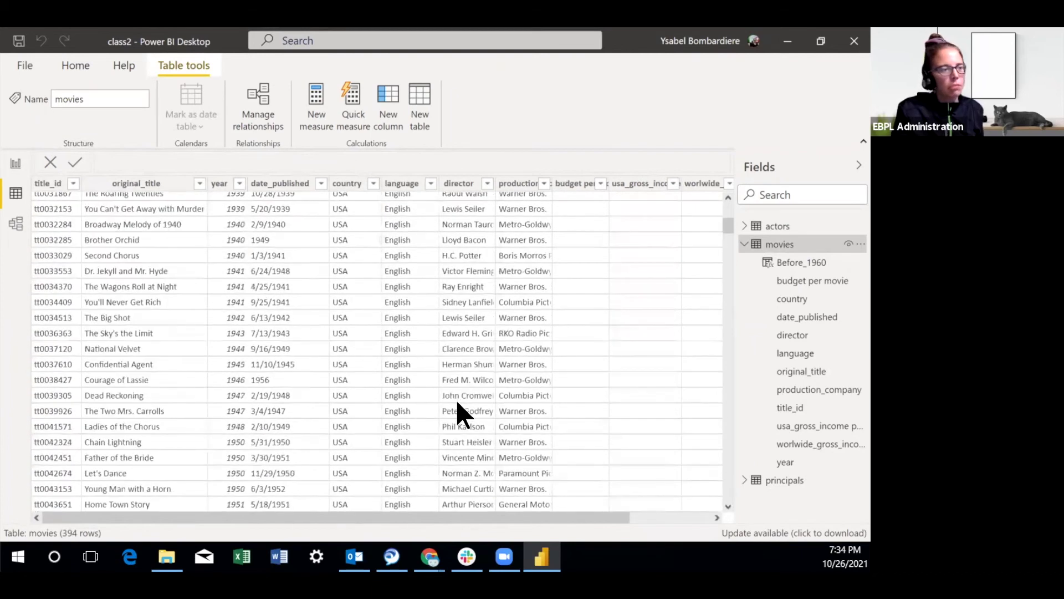
{"action": "scroll", "coordinate": [458, 404], "scroll_direction": "down", "scroll_amount": 5}
{"action": "scroll", "coordinate": [457, 402], "scroll_direction": "down", "scroll_amount": 6}
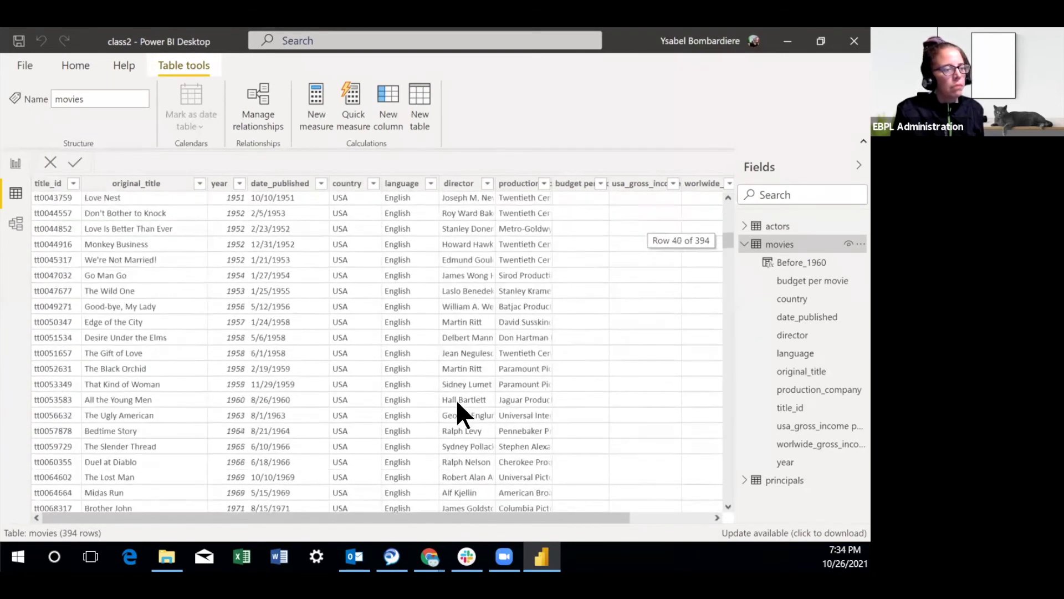
{"action": "scroll", "coordinate": [467, 444], "scroll_direction": "down", "scroll_amount": 2}
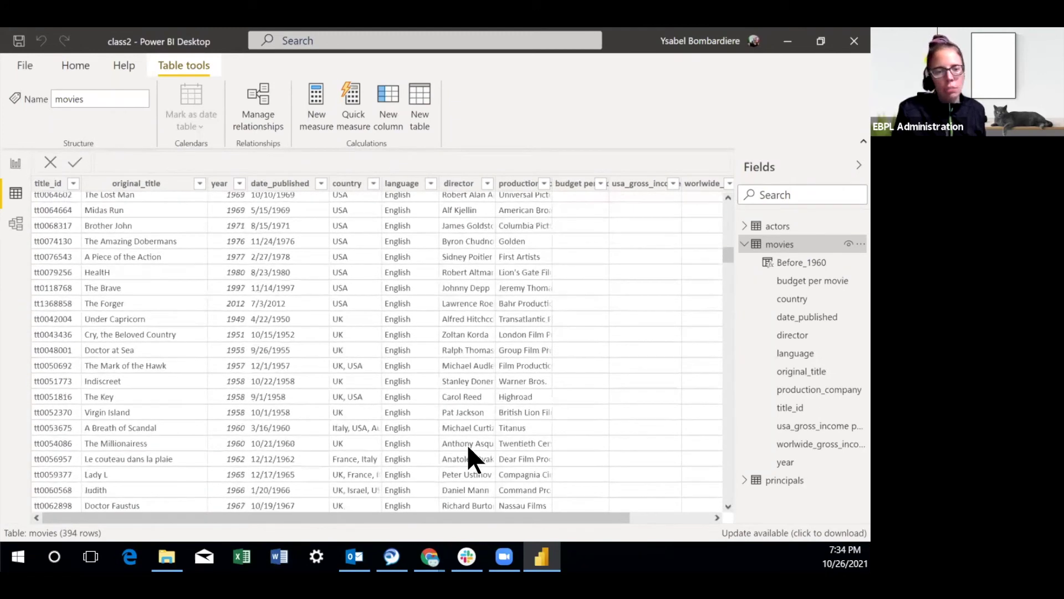
{"action": "scroll", "coordinate": [467, 443], "scroll_direction": "down", "scroll_amount": 3}
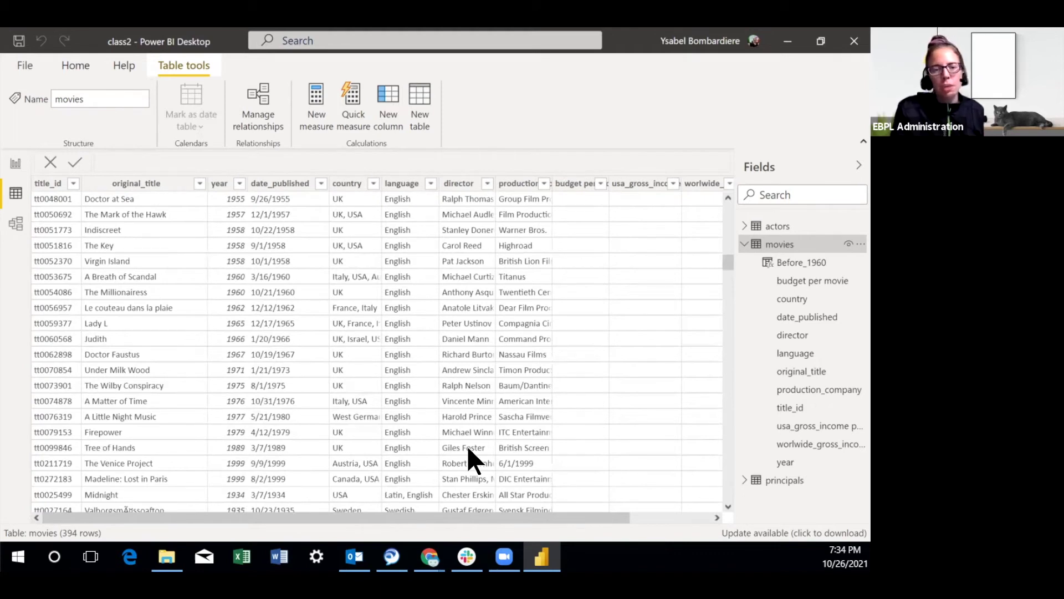
{"action": "scroll", "coordinate": [468, 449], "scroll_direction": "down", "scroll_amount": 7}
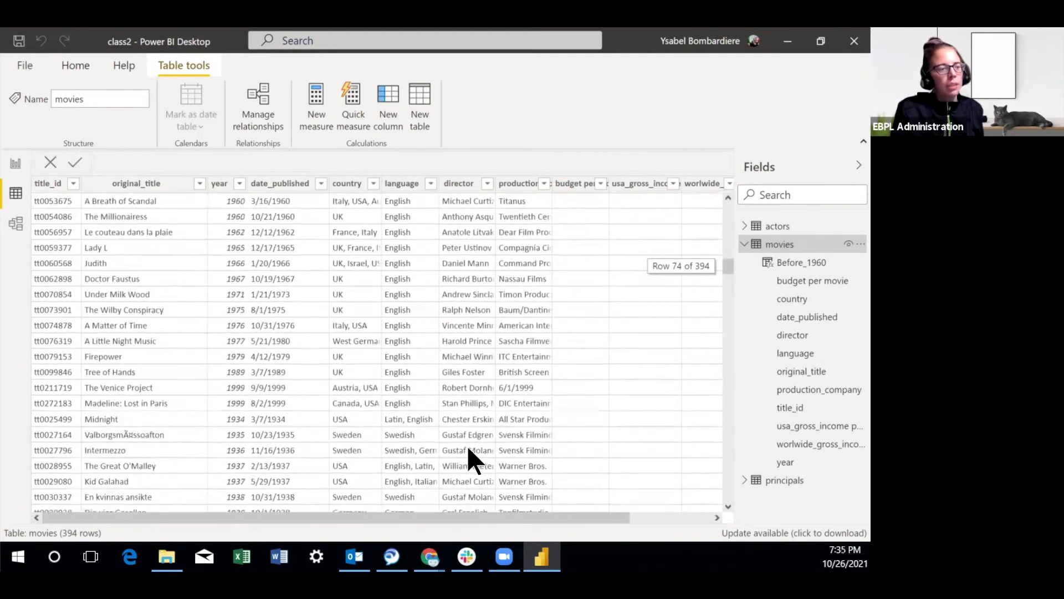
{"action": "scroll", "coordinate": [468, 449], "scroll_direction": "up", "scroll_amount": 10}
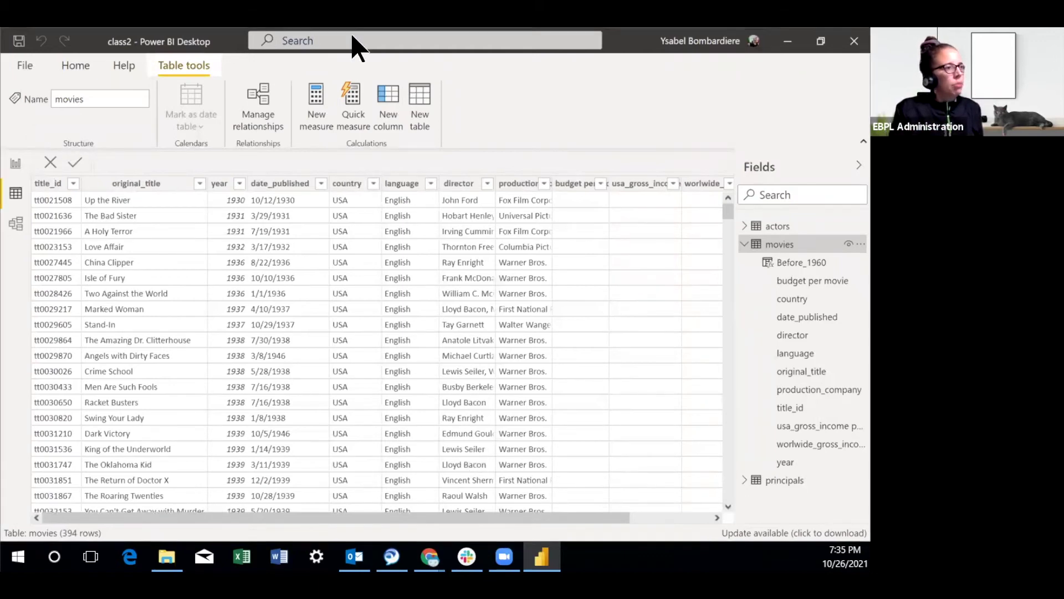
Create a calculated table from the copied formula Directors = DISTINCT('movies'[director]) and commit it.
{"action": "left_click", "coordinate": [417, 84]}
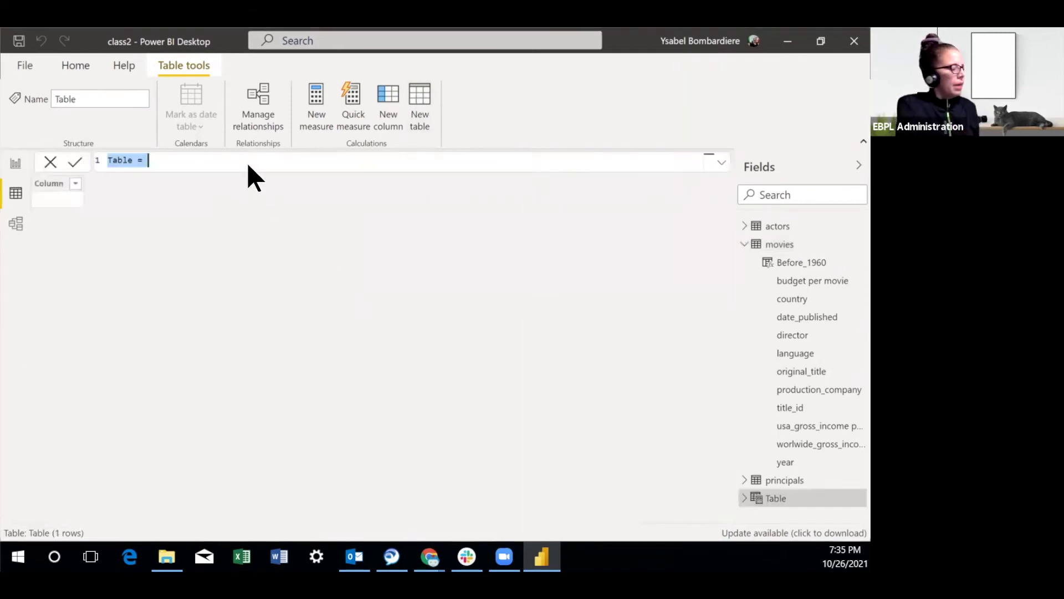
{"action": "key", "text": "BackSpace"}
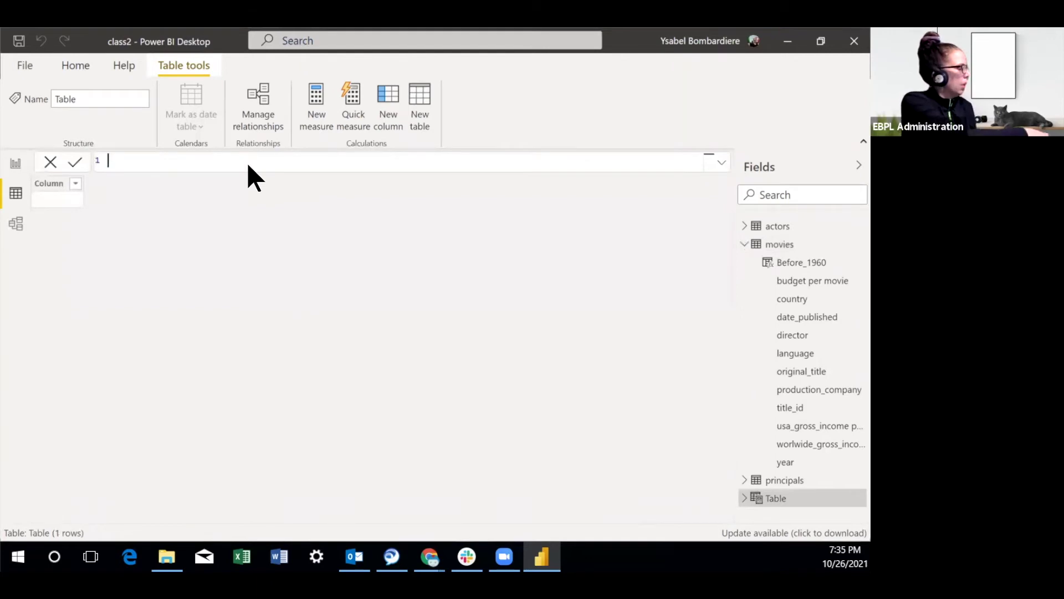
{"action": "key", "text": "ctrl+v"}
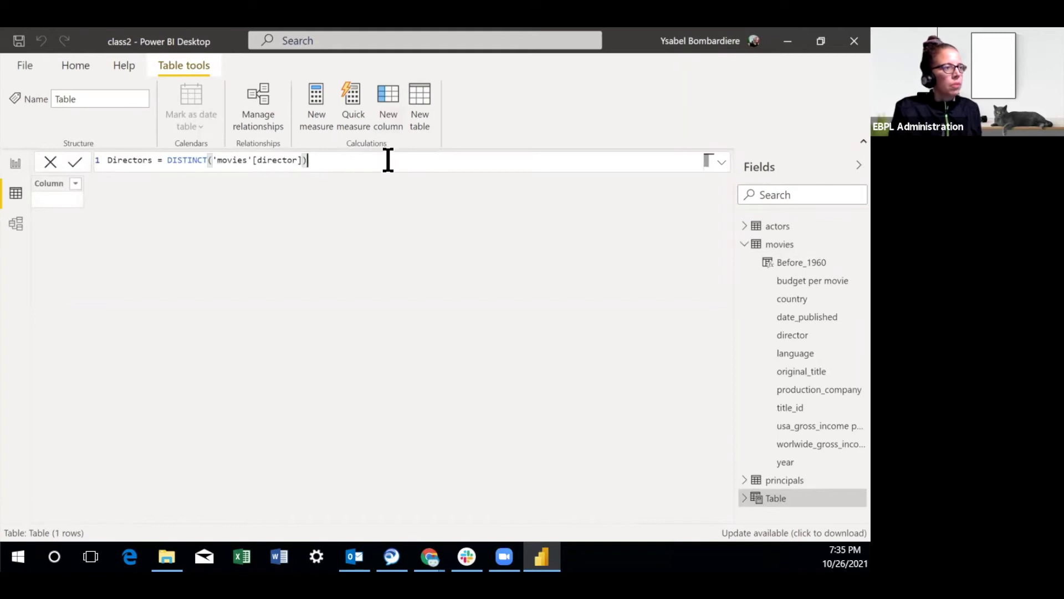
{"action": "key", "text": "Return"}
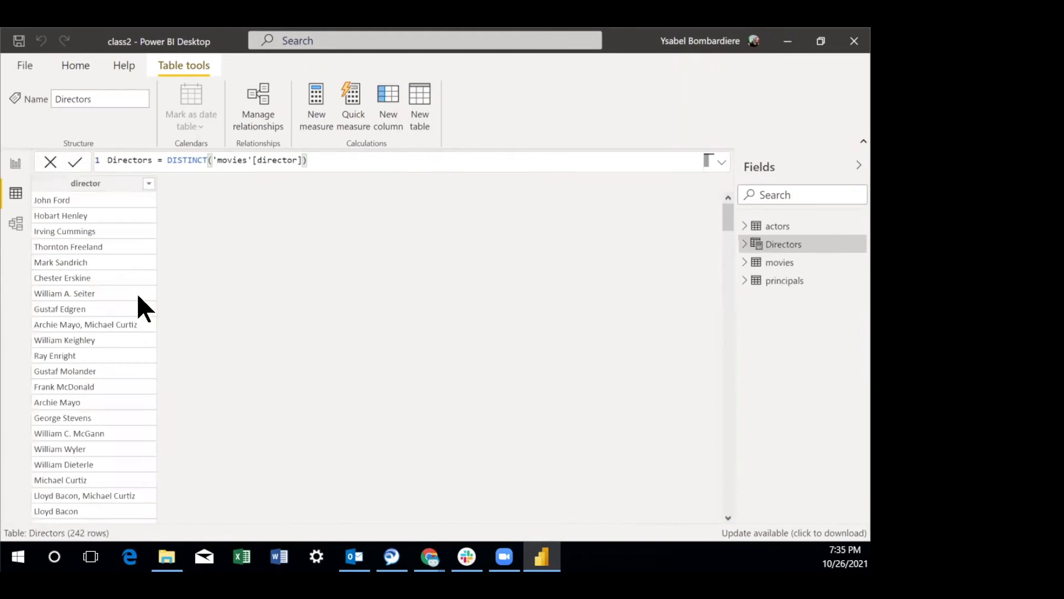
Look through the full list of distinct names in the Directors table's director column.
{"action": "scroll", "coordinate": [149, 365], "scroll_direction": "down", "scroll_amount": 20}
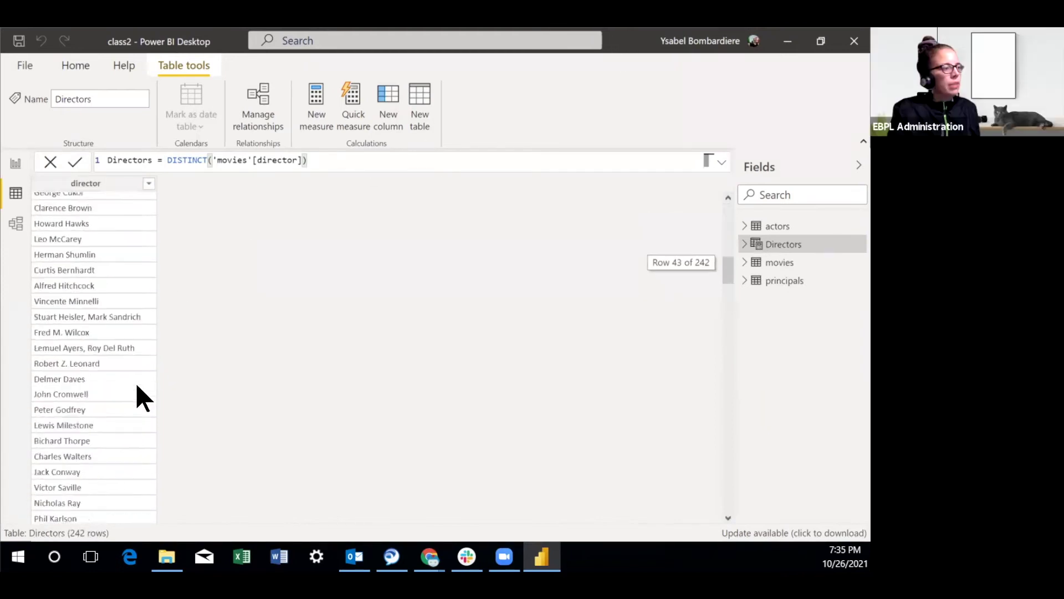
{"action": "scroll", "coordinate": [135, 389], "scroll_direction": "down", "scroll_amount": 20}
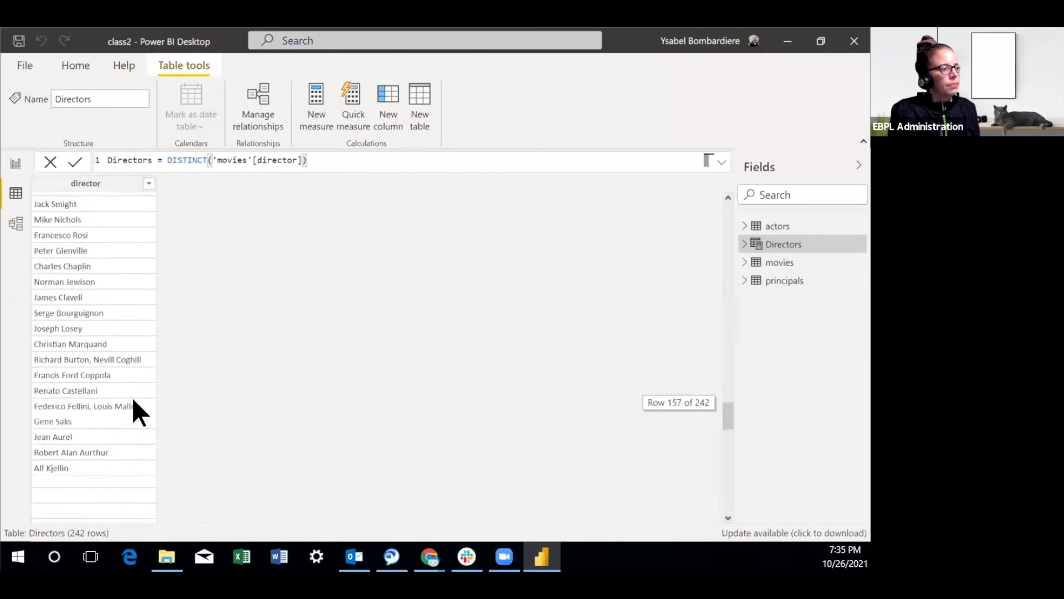
{"action": "scroll", "coordinate": [133, 413], "scroll_direction": "down", "scroll_amount": 9}
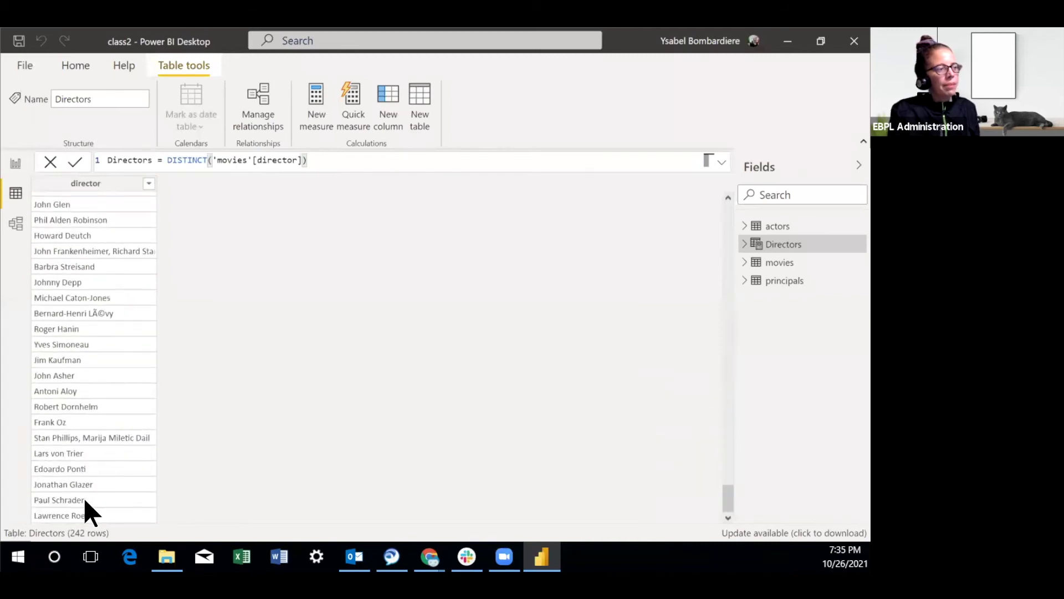
{"action": "scroll", "coordinate": [114, 459], "scroll_direction": "up", "scroll_amount": 20}
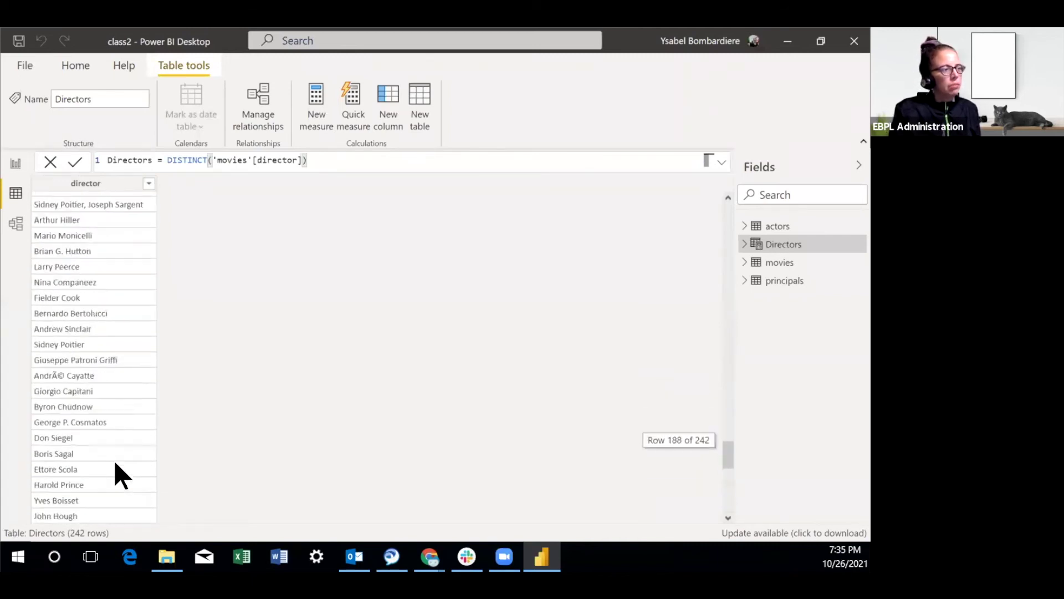
{"action": "scroll", "coordinate": [114, 459], "scroll_direction": "up", "scroll_amount": 20}
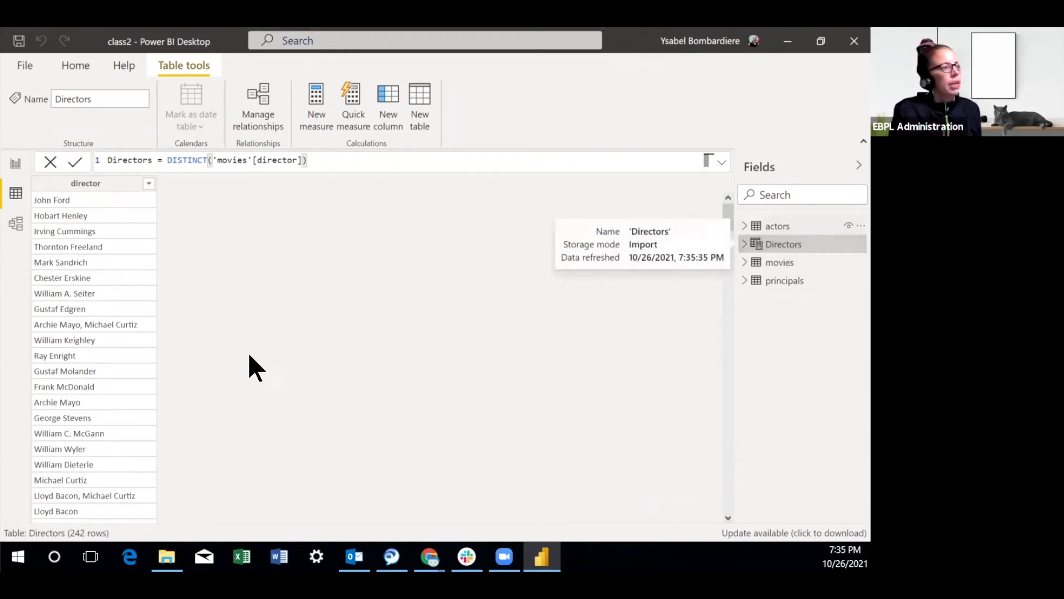
Check the Directors table in the model diagram, shift its card slightly, and return to the table's data.
{"action": "left_click", "coordinate": [14, 224]}
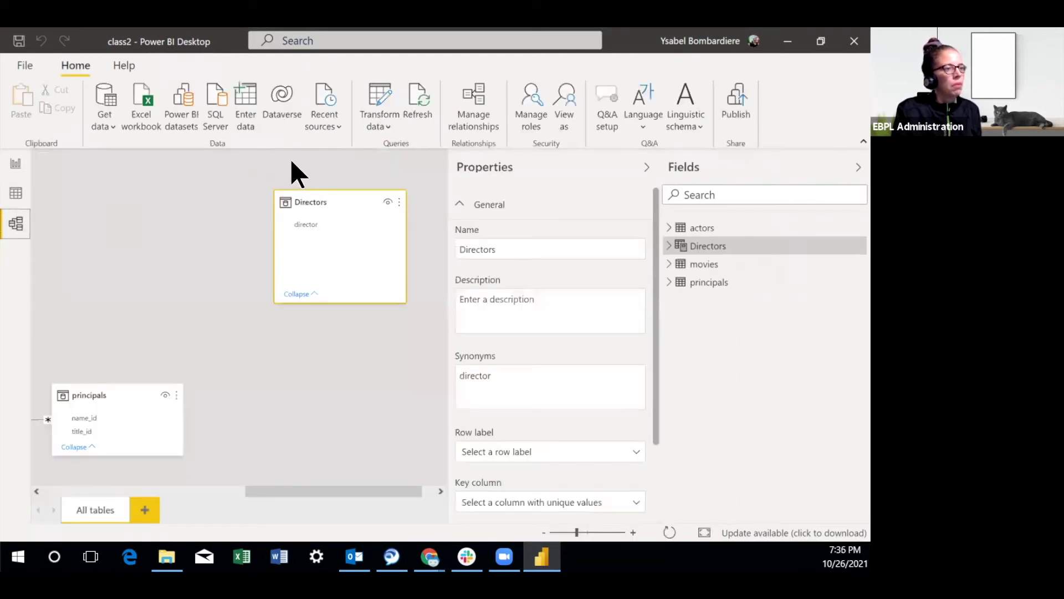
{"action": "mouse_move", "coordinate": [336, 196]}
{"action": "left_mouse_down"}
{"action": "mouse_move", "coordinate": [308, 220]}
{"action": "mouse_move", "coordinate": [325, 214]}
{"action": "mouse_move", "coordinate": [319, 204]}
{"action": "left_mouse_up"}
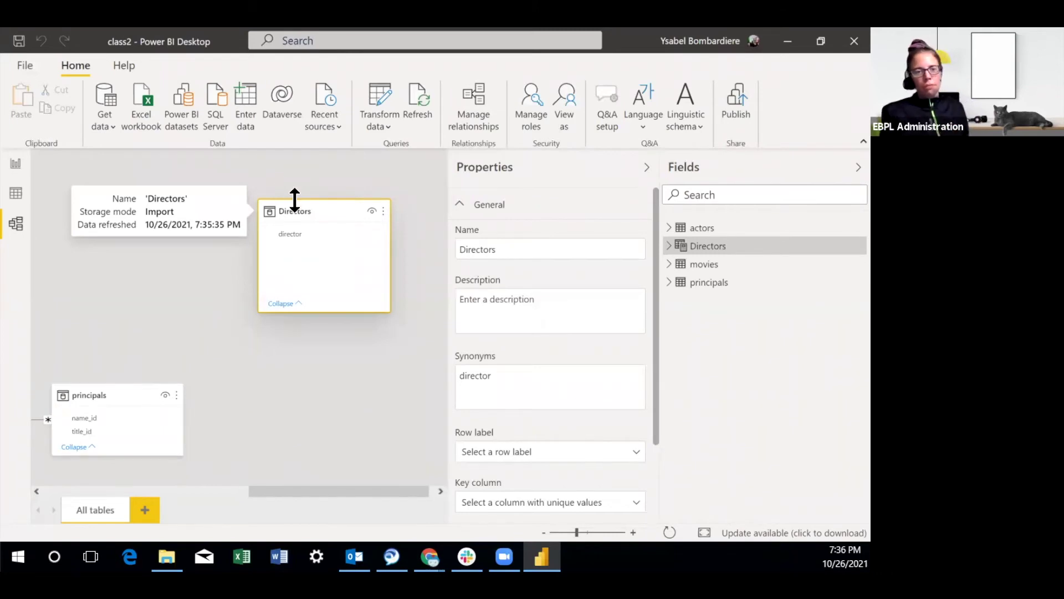
{"action": "left_click", "coordinate": [16, 193]}
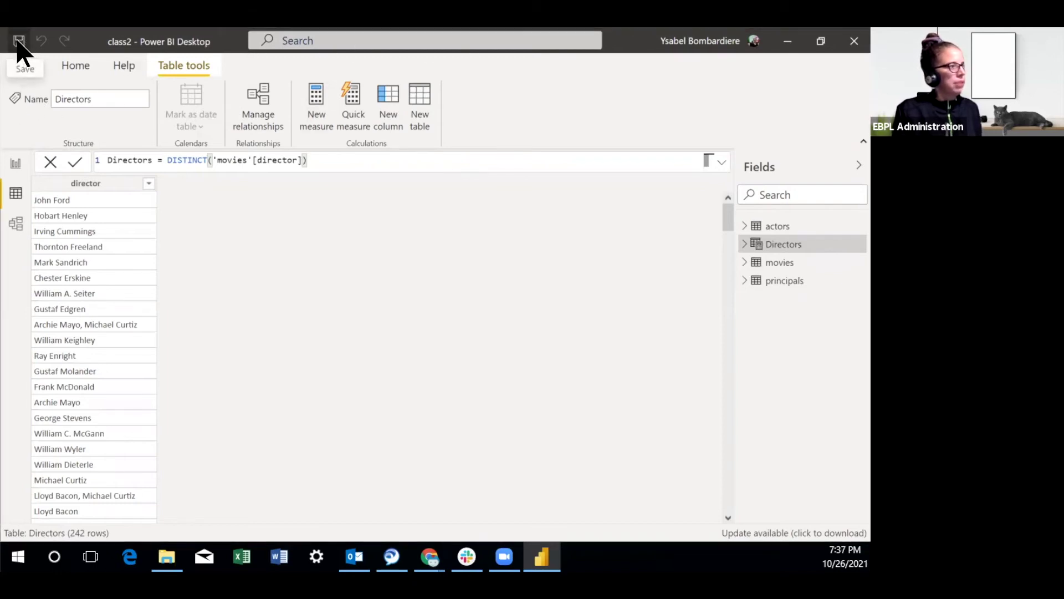
Close the class2 report and find the Time Series For Stock Market Data section in the class notes in Chrome.
{"action": "key", "text": "alt+F4"}
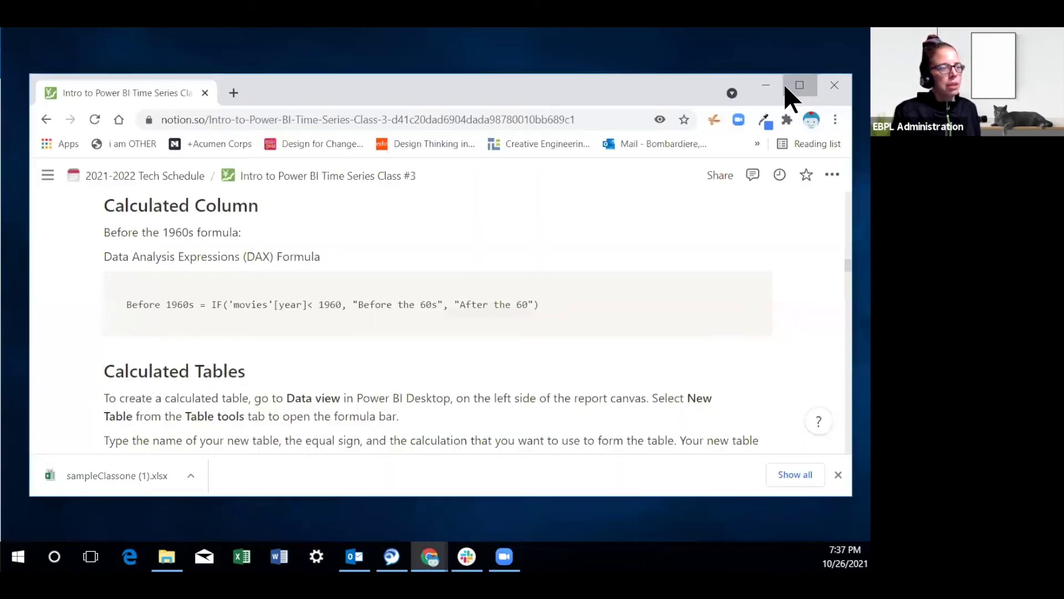
{"action": "left_click", "coordinate": [799, 84]}
{"action": "scroll", "coordinate": [315, 338], "scroll_direction": "down", "scroll_amount": 5}
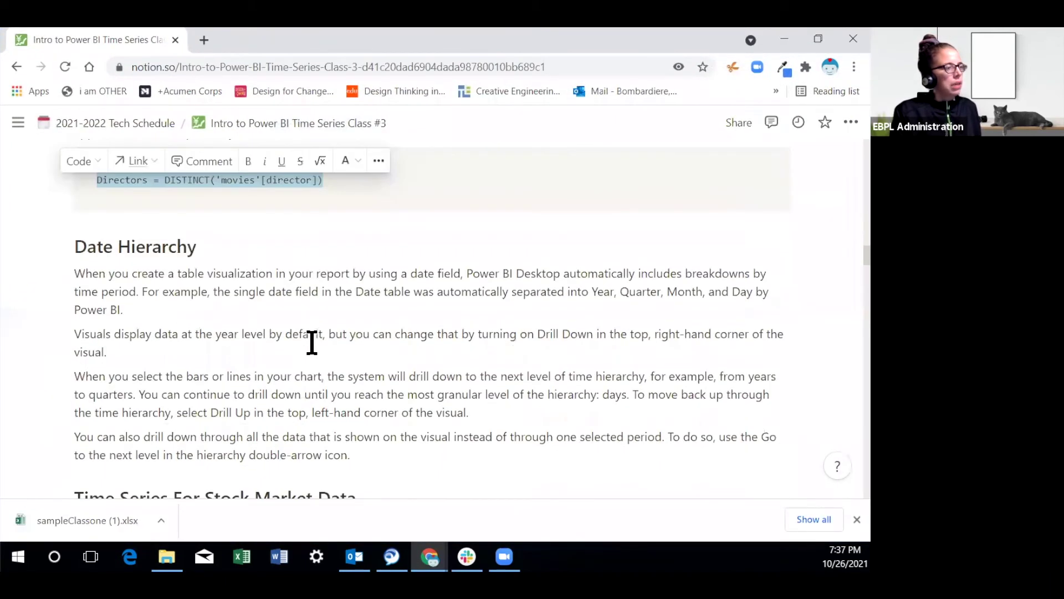
{"action": "scroll", "coordinate": [312, 344], "scroll_direction": "down", "scroll_amount": 3}
{"action": "scroll", "coordinate": [311, 342], "scroll_direction": "down", "scroll_amount": 3}
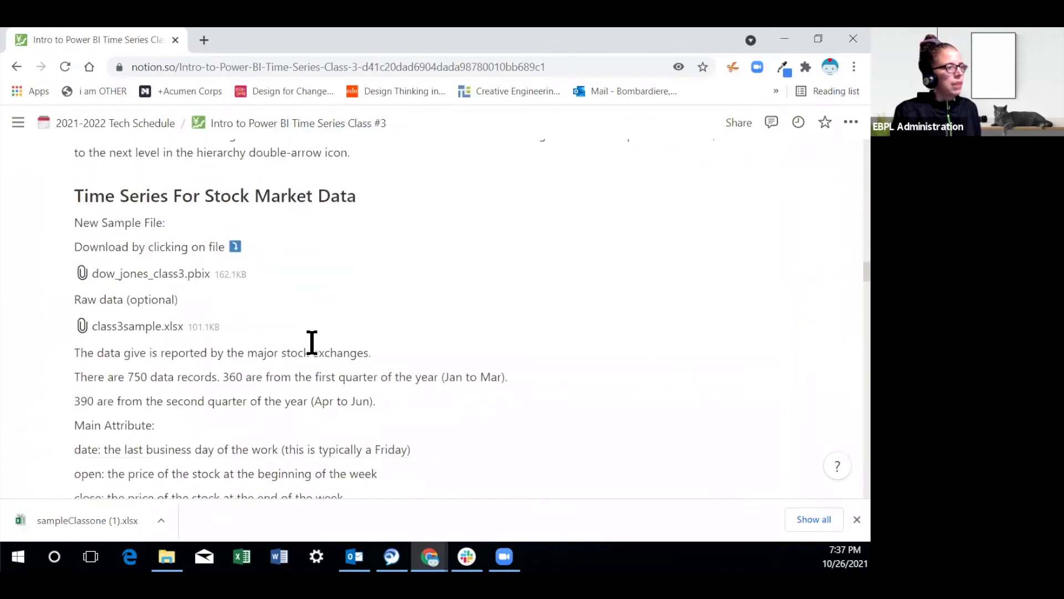
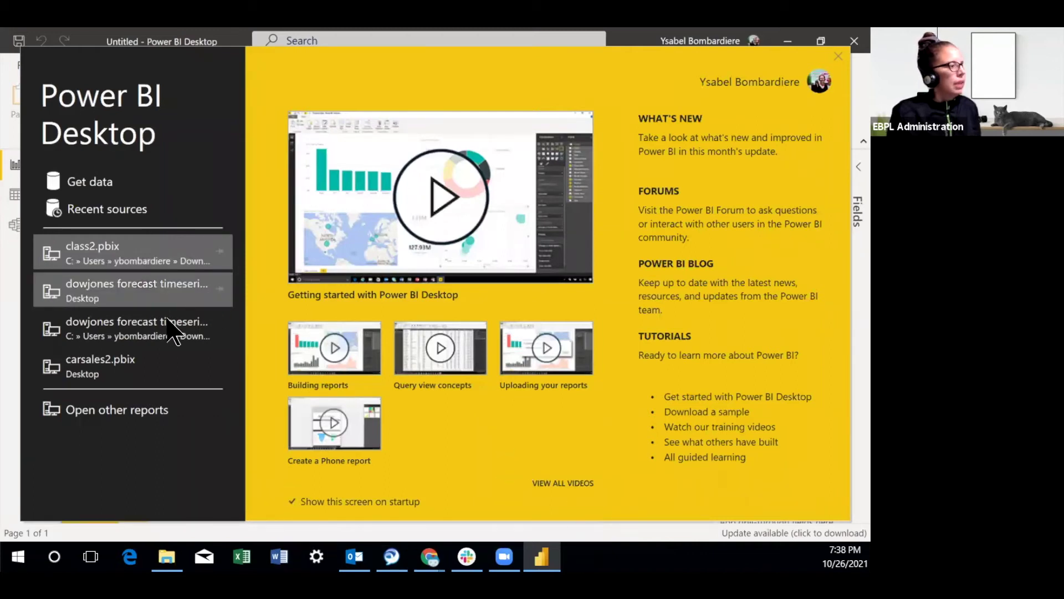
Open the recent dowjones forecast timeseries report stored on the Desktop in Power BI Desktop and dismiss its version and R installation notices.
{"action": "left_click", "coordinate": [141, 290]}
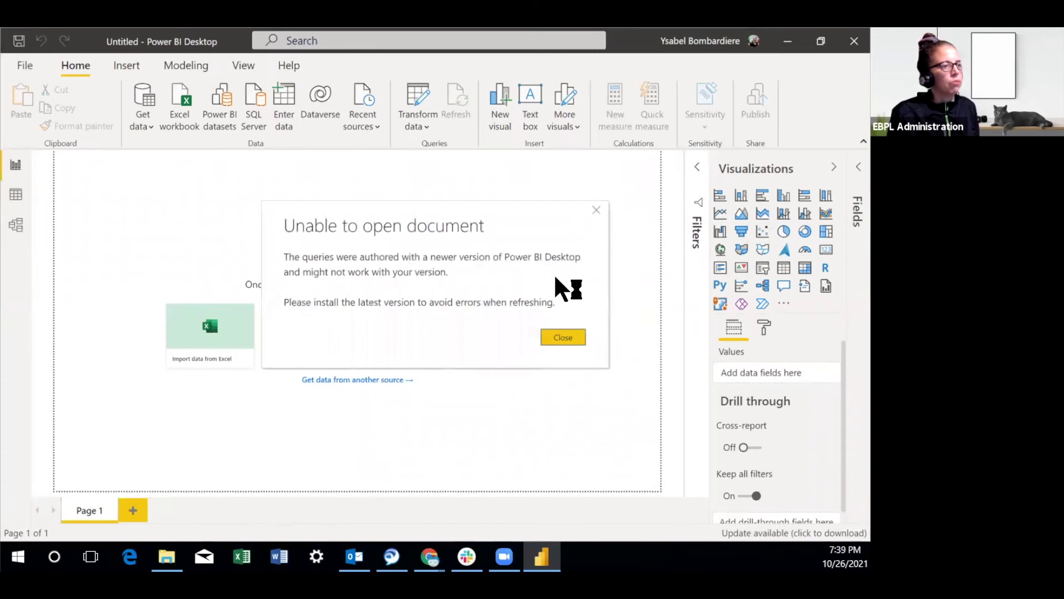
{"action": "left_click", "coordinate": [560, 337]}
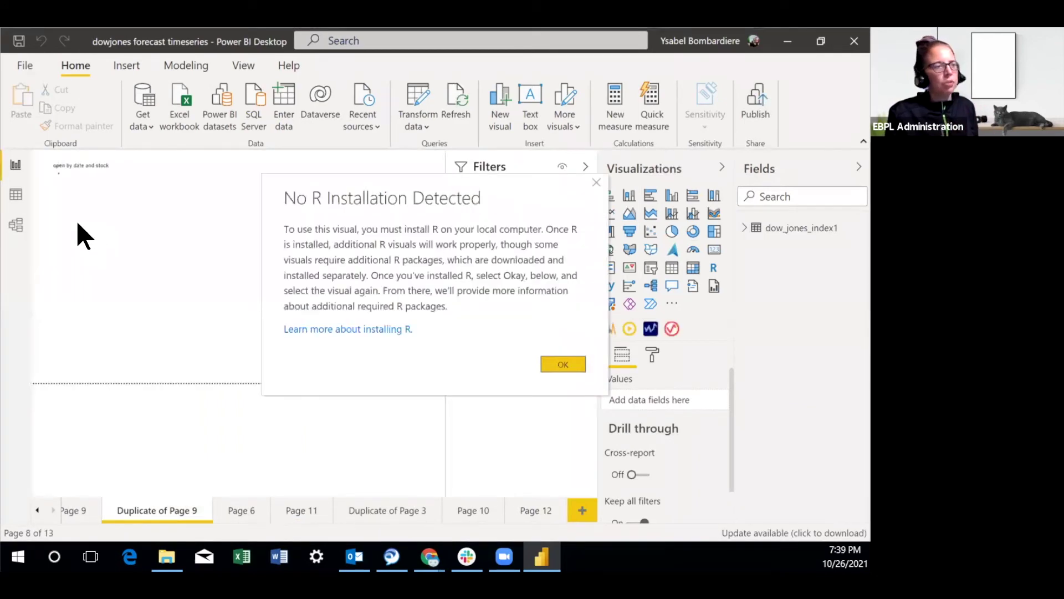
{"action": "left_click", "coordinate": [563, 363]}
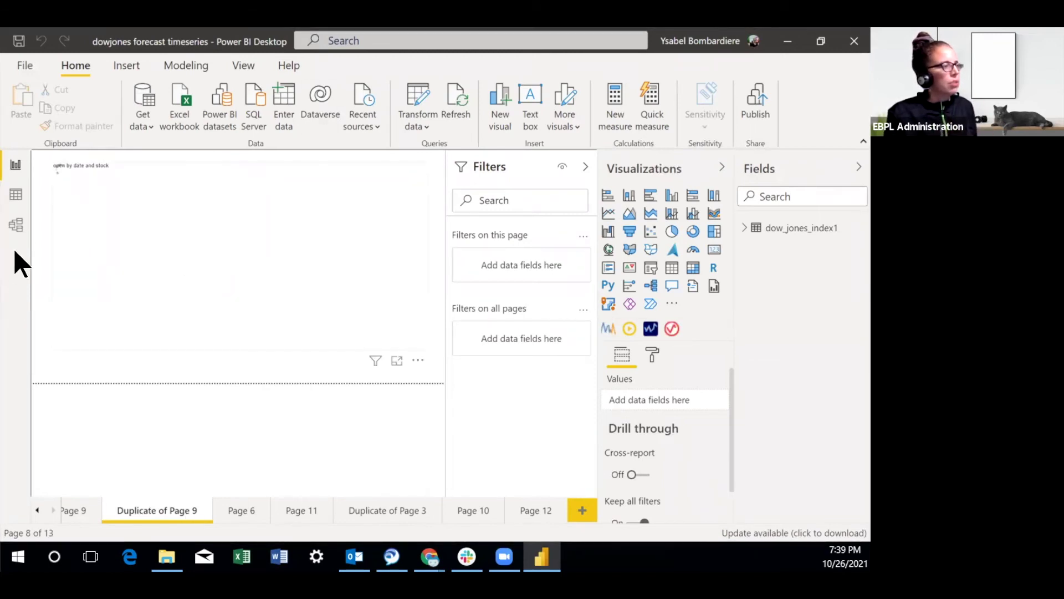
Open the dow_jones_index1 data and review its column headings, including quarter, stock, date, prices, volume and percentage change.
{"action": "left_click", "coordinate": [16, 198]}
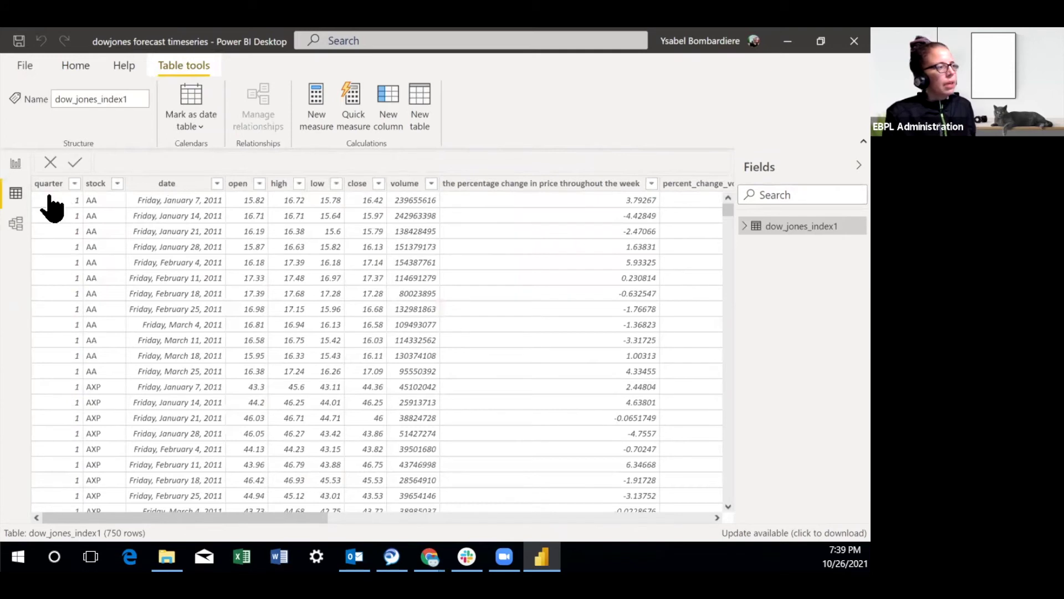
{"action": "left_click_drag", "start_coordinate": [56, 185], "coordinate": [76, 205]}
{"action": "left_click", "coordinate": [166, 183]}
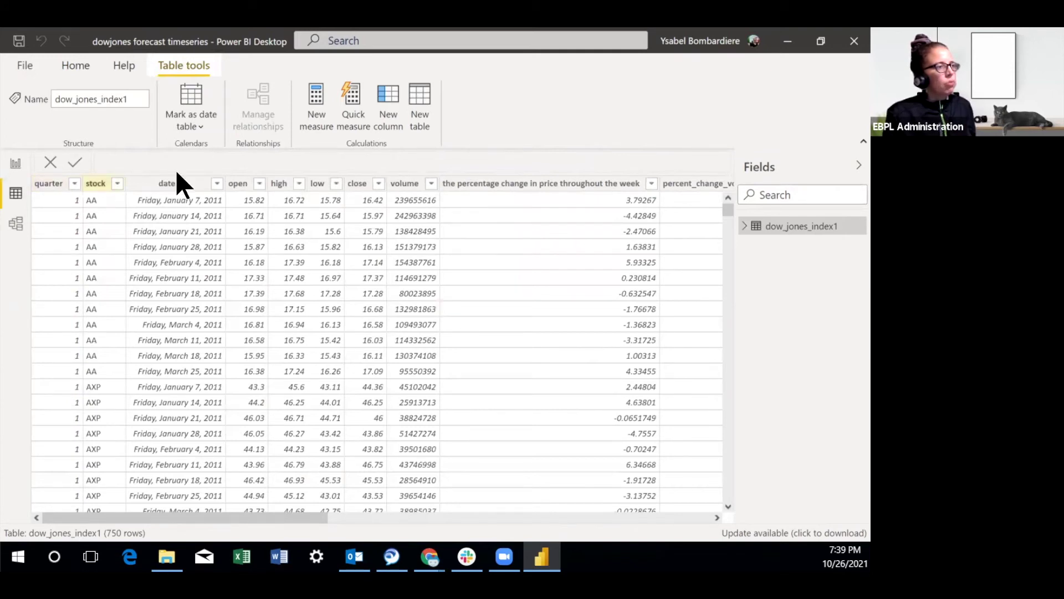
{"action": "left_click", "coordinate": [235, 183]}
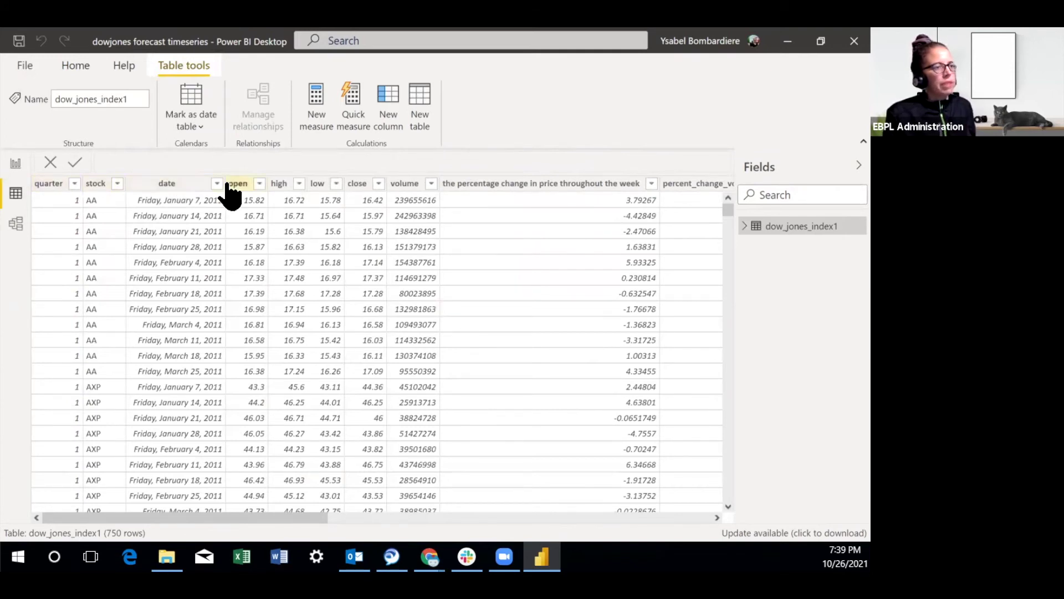
{"action": "left_click", "coordinate": [317, 184]}
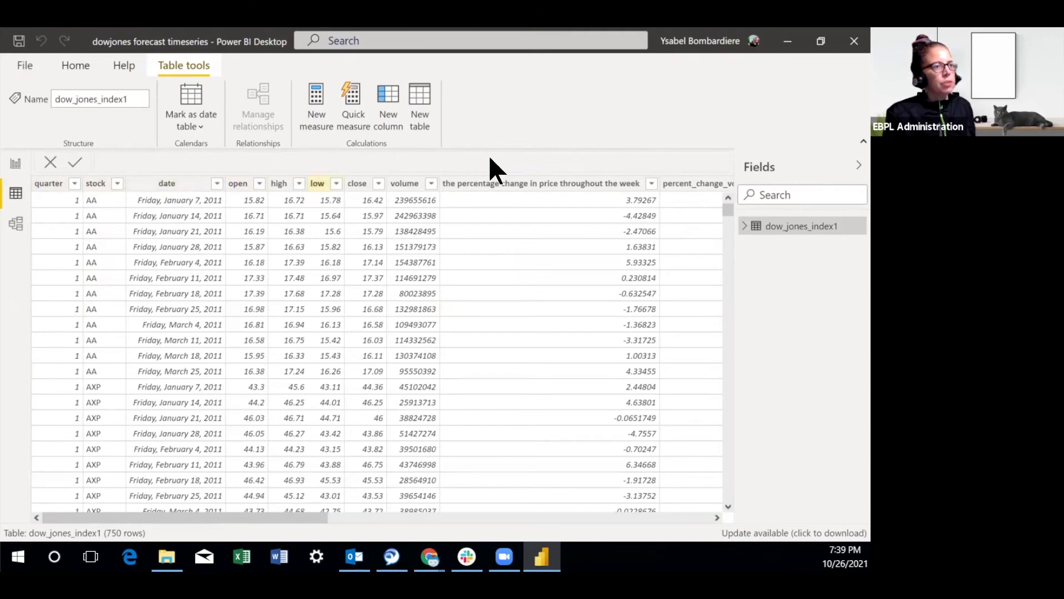
{"action": "left_click", "coordinate": [687, 185]}
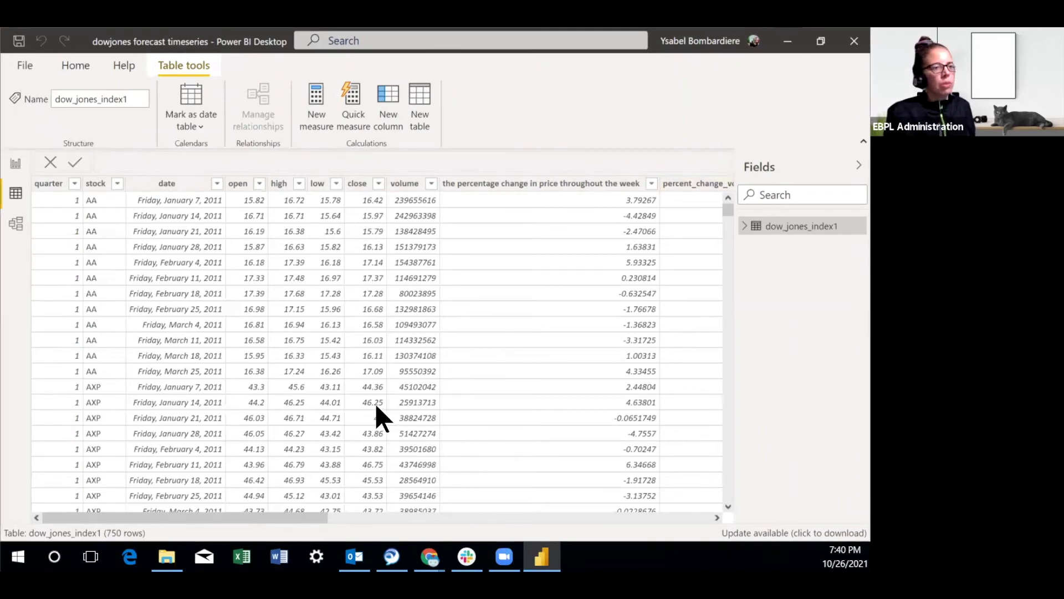
Examine the remaining columns of dow_jones_index1 and its weekly rows for the different stocks, returning to the first row.
{"action": "left_click_drag", "start_coordinate": [249, 518], "coordinate": [285, 518]}
{"action": "scroll", "coordinate": [570, 442], "scroll_direction": "right", "scroll_amount": 5}
{"action": "scroll", "coordinate": [676, 411], "scroll_direction": "left", "scroll_amount": 6}
{"action": "scroll", "coordinate": [676, 411], "scroll_direction": "right", "scroll_amount": 5}
{"action": "scroll", "coordinate": [388, 471], "scroll_direction": "left", "scroll_amount": 4}
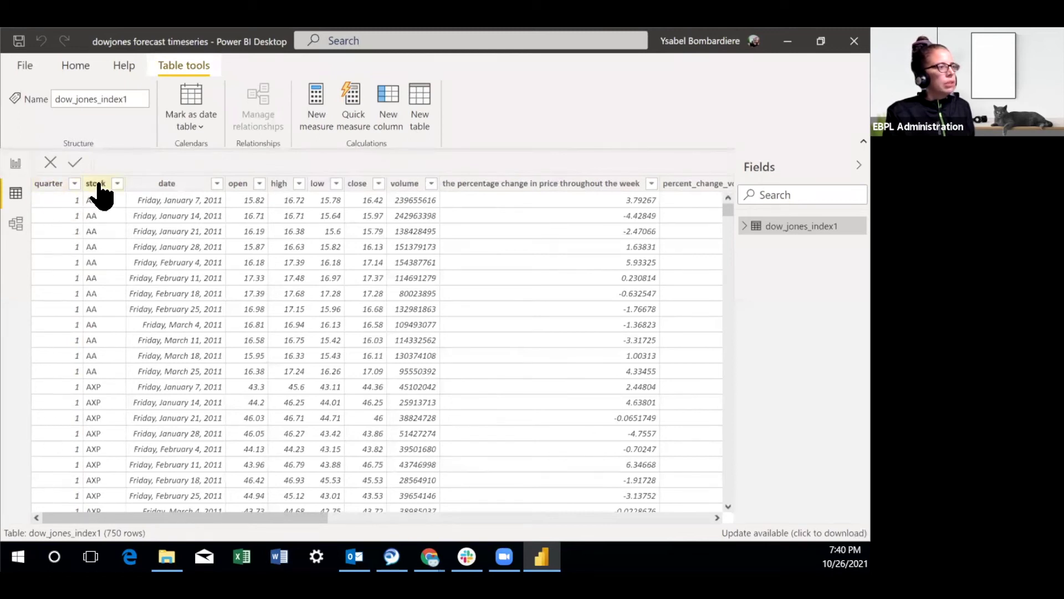
{"action": "scroll", "coordinate": [65, 304], "scroll_direction": "down", "scroll_amount": 8}
{"action": "scroll", "coordinate": [64, 304], "scroll_direction": "down", "scroll_amount": 20}
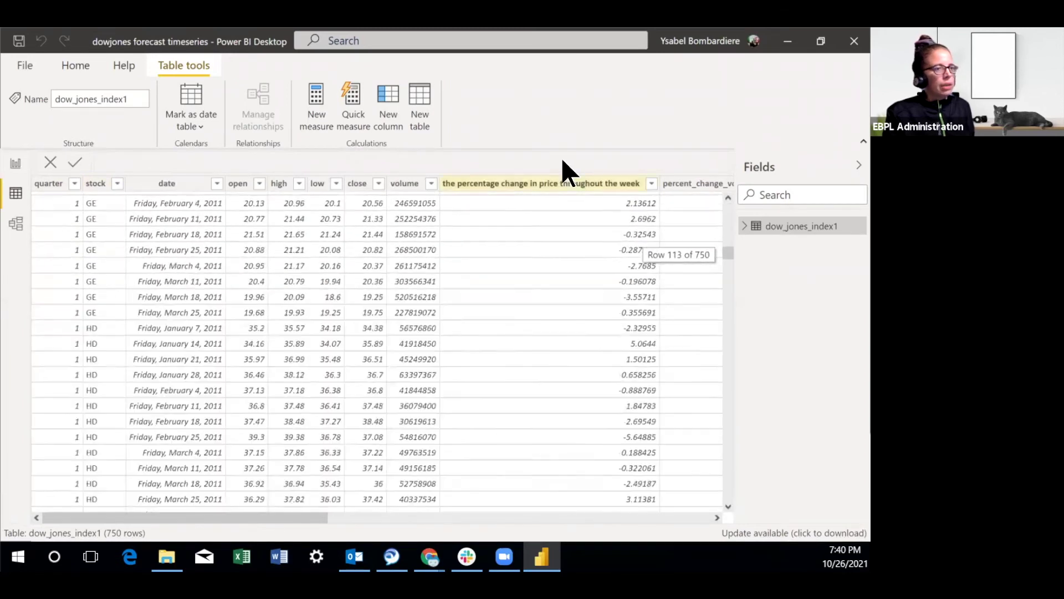
{"action": "scroll", "coordinate": [531, 248], "scroll_direction": "down", "scroll_amount": 8}
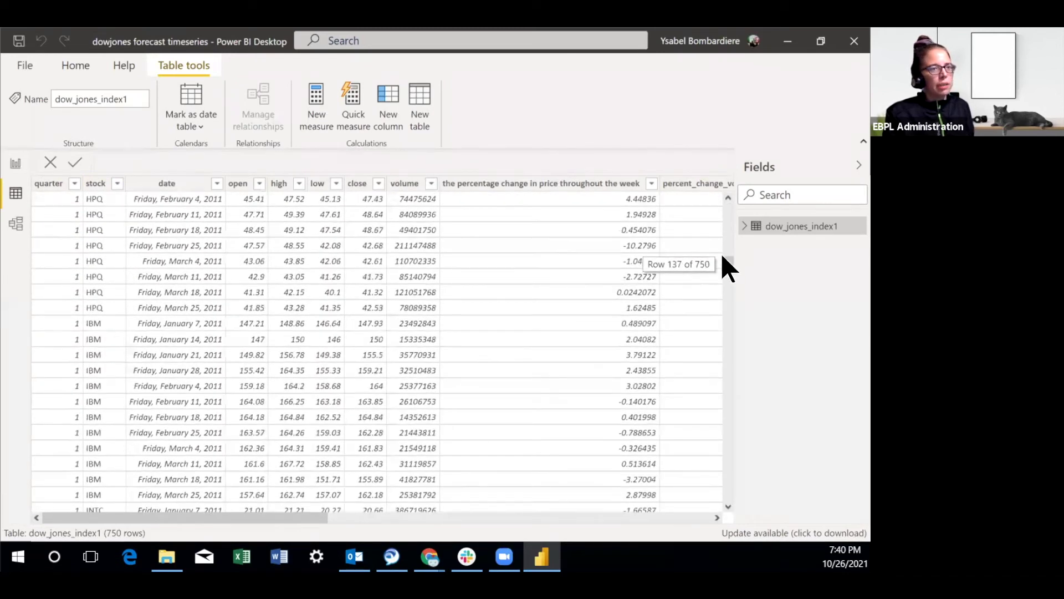
{"action": "left_click_drag", "start_coordinate": [724, 259], "coordinate": [727, 188]}
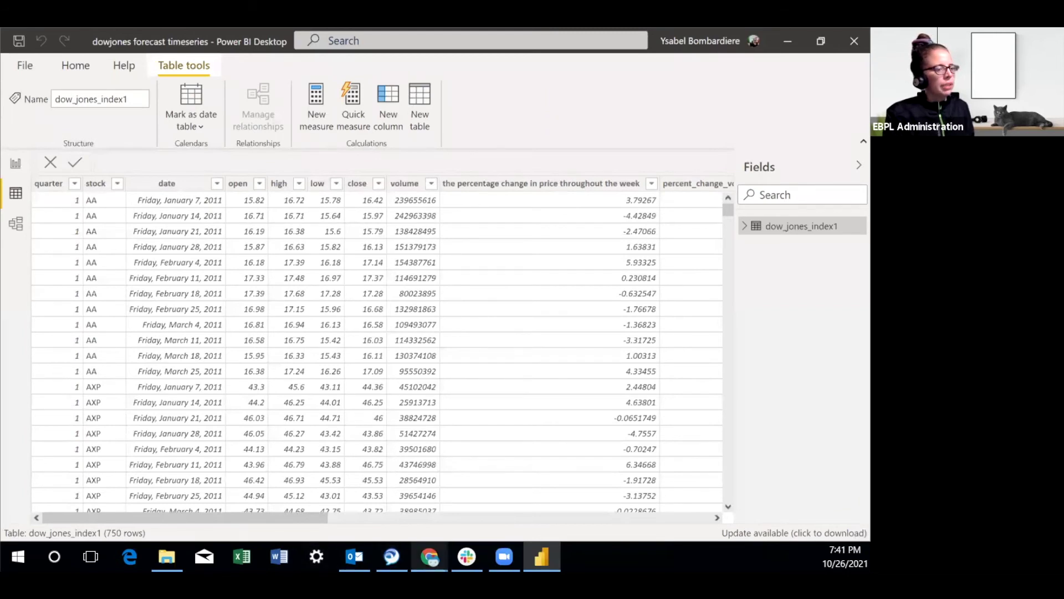
Switch to the class notes in Chrome, review the stock market data description, and return to Power BI Desktop.
{"action": "mouse_move", "coordinate": [430, 556]}
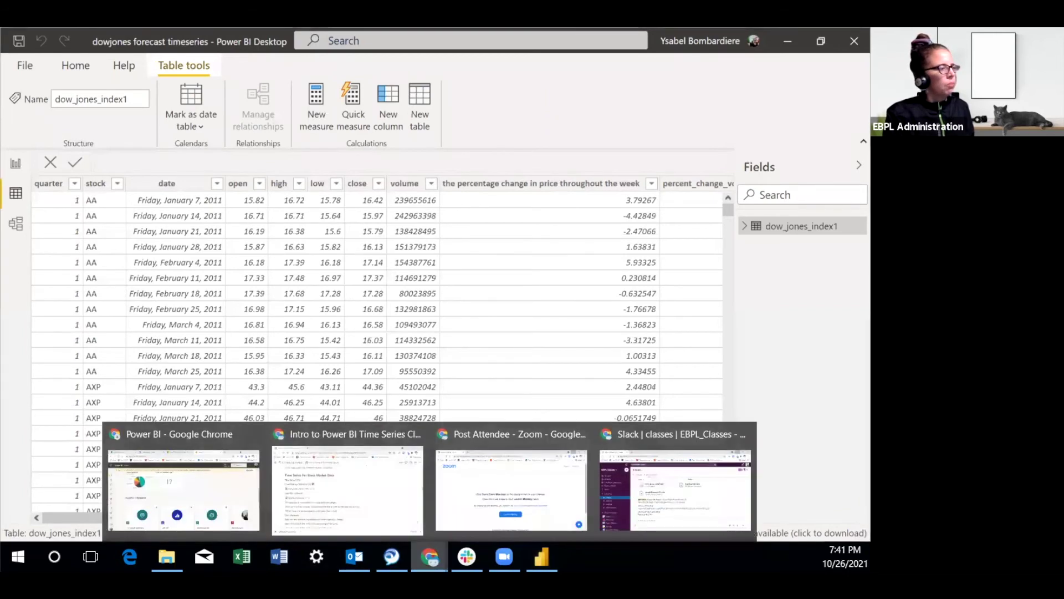
{"action": "left_click", "coordinate": [360, 480]}
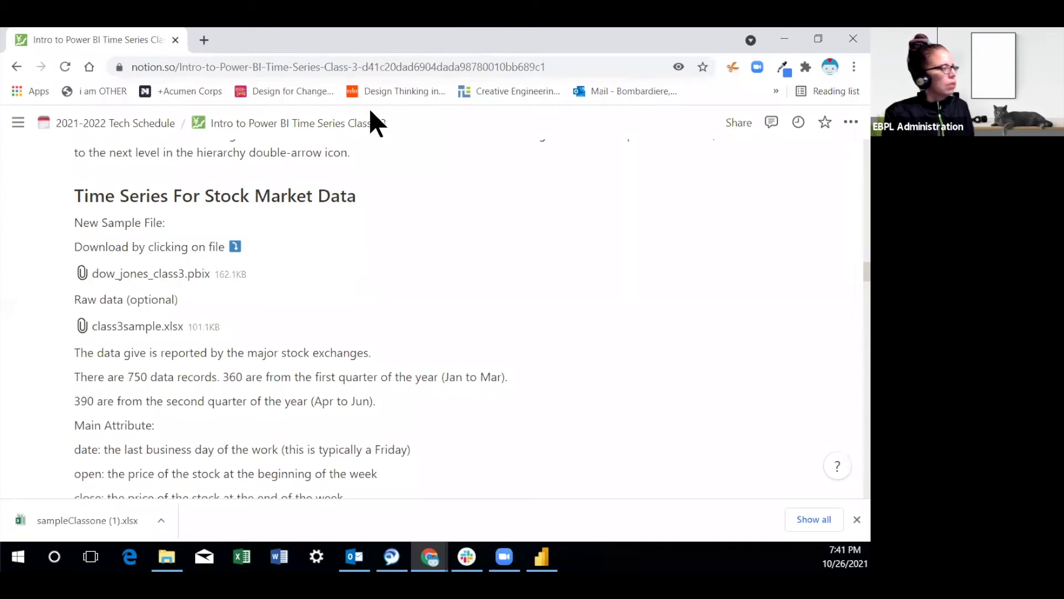
{"action": "key", "text": "alt+Tab"}
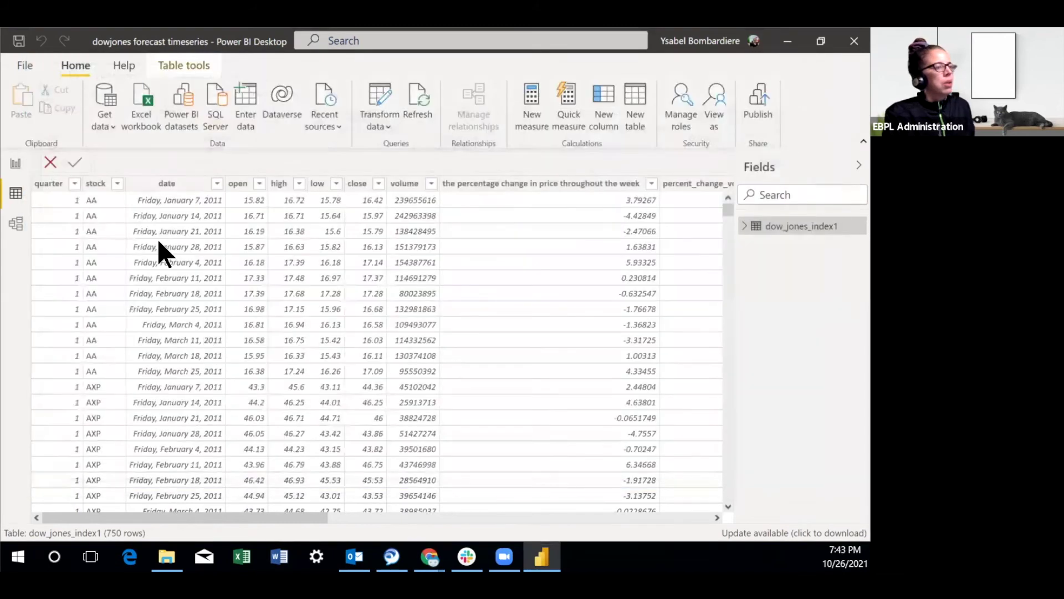
Go to the report canvas and open Page 3 with the open by date forecast chart.
{"action": "left_click", "coordinate": [16, 164]}
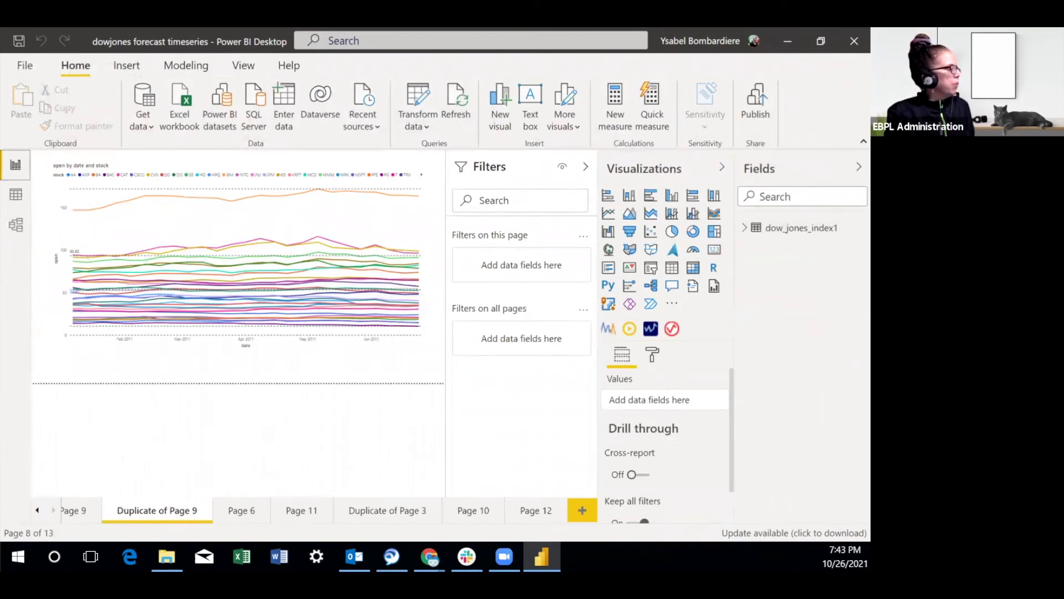
{"action": "left_click", "coordinate": [38, 509]}
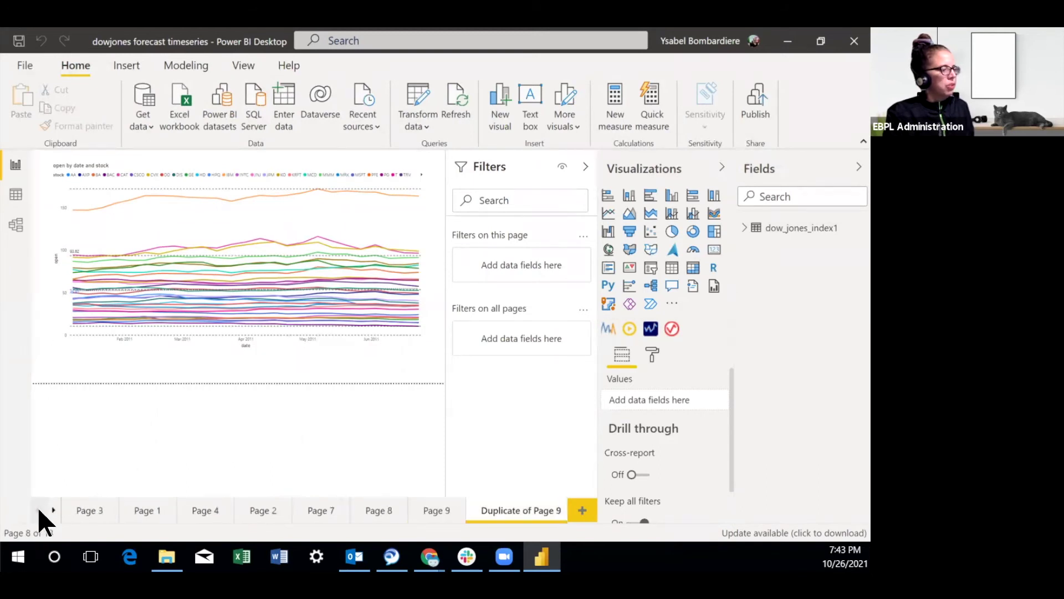
{"action": "left_click", "coordinate": [88, 508]}
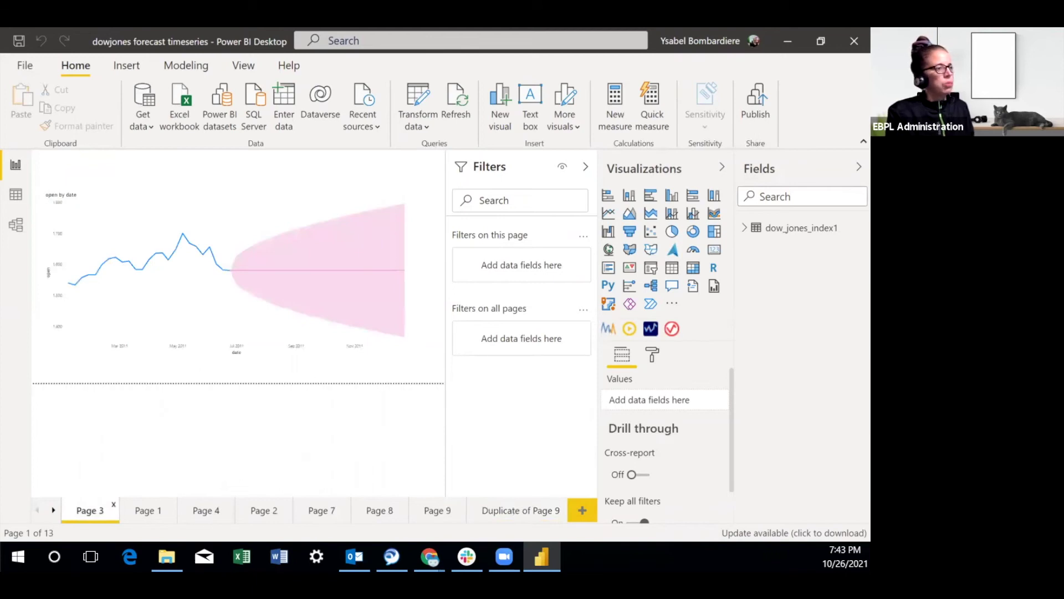
Read the Perform a Time Series Chart with Open by Date section of the class notes in Chrome, and return to the report.
{"action": "key", "text": "alt+Tab"}
{"action": "scroll", "coordinate": [327, 300], "scroll_direction": "down", "scroll_amount": 3}
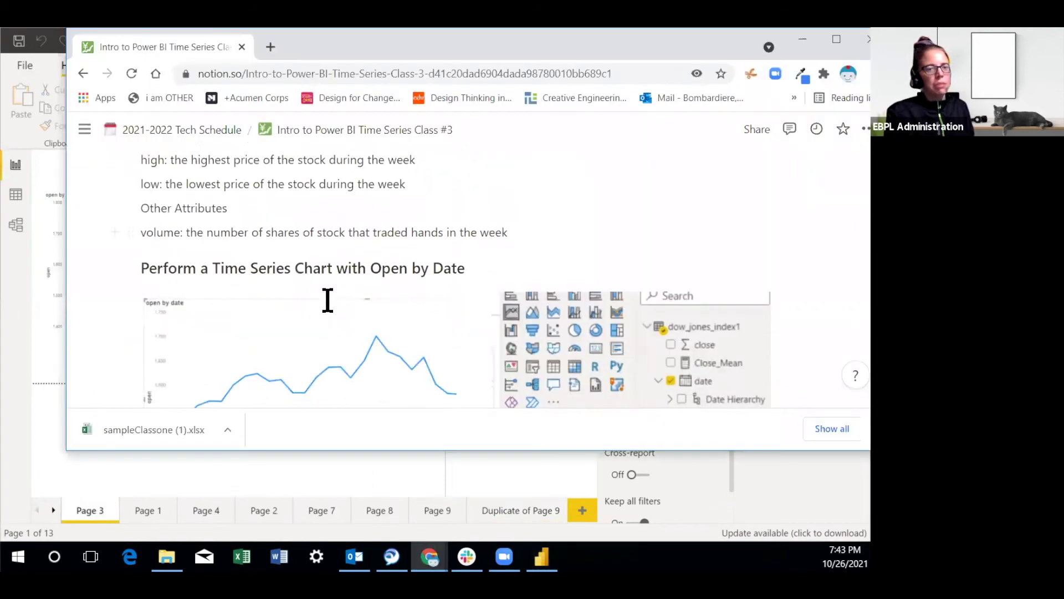
{"action": "scroll", "coordinate": [331, 311], "scroll_direction": "down", "scroll_amount": 2}
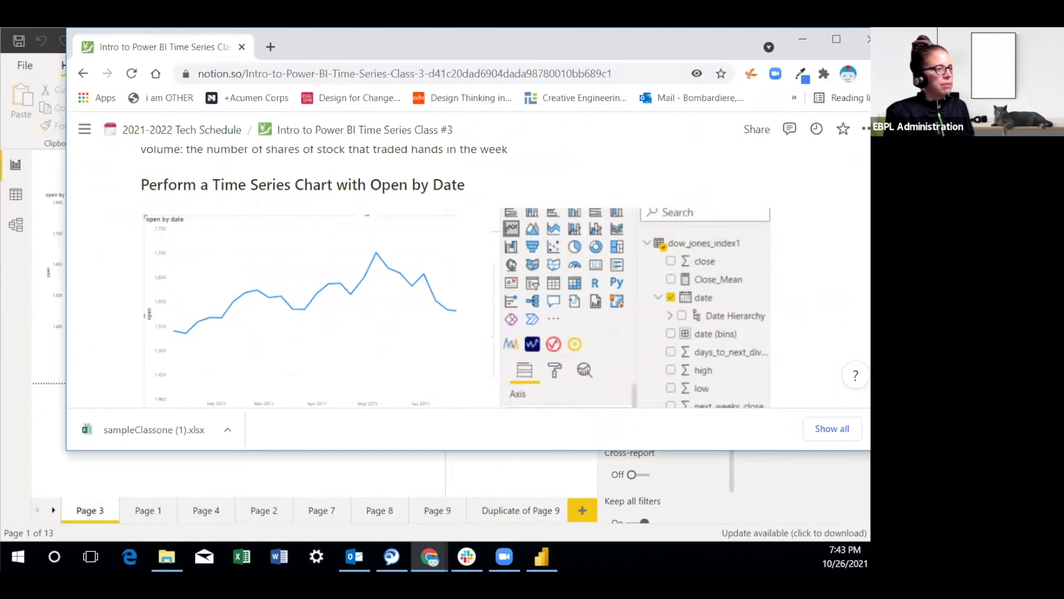
{"action": "left_click", "coordinate": [803, 39]}
Shrink the open by date forecast chart and move it up near the top of Page 3 to free space below.
{"action": "mouse_move", "coordinate": [175, 303]}
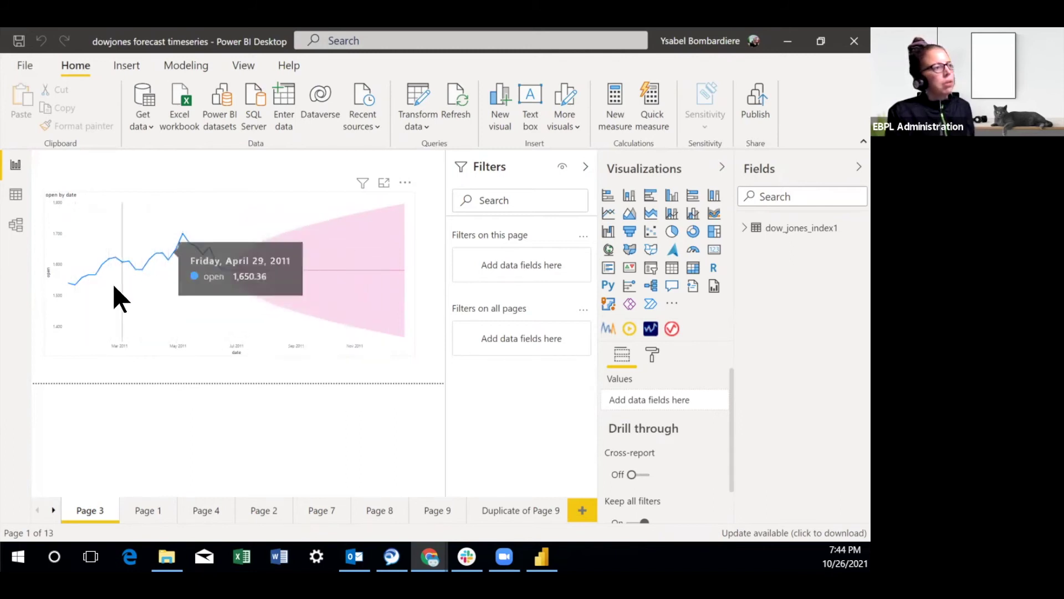
{"action": "mouse_move", "coordinate": [81, 282]}
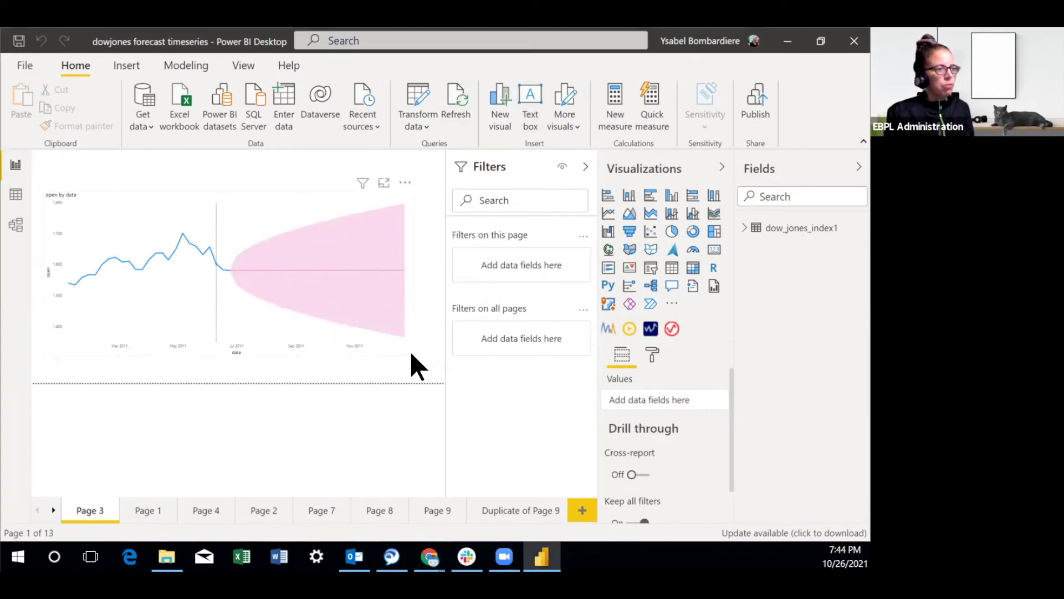
{"action": "left_click", "coordinate": [394, 349]}
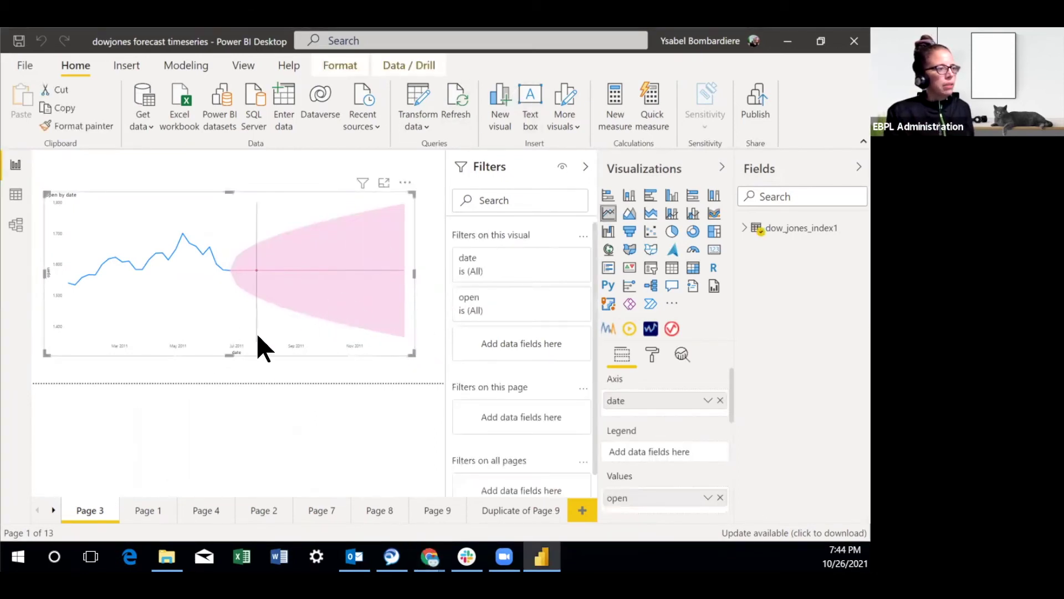
{"action": "left_click_drag", "start_coordinate": [412, 355], "coordinate": [300, 250]}
{"action": "left_click_drag", "start_coordinate": [290, 189], "coordinate": [288, 163]}
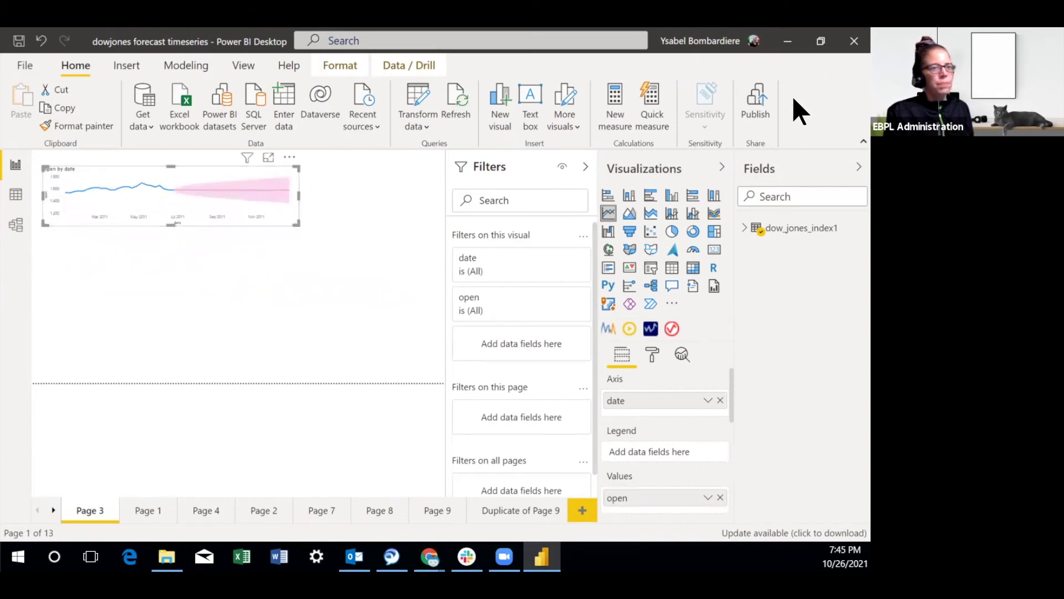
Expand the dow_jones_index1 fields and add an empty line chart below the open by date chart.
{"action": "left_click", "coordinate": [746, 227]}
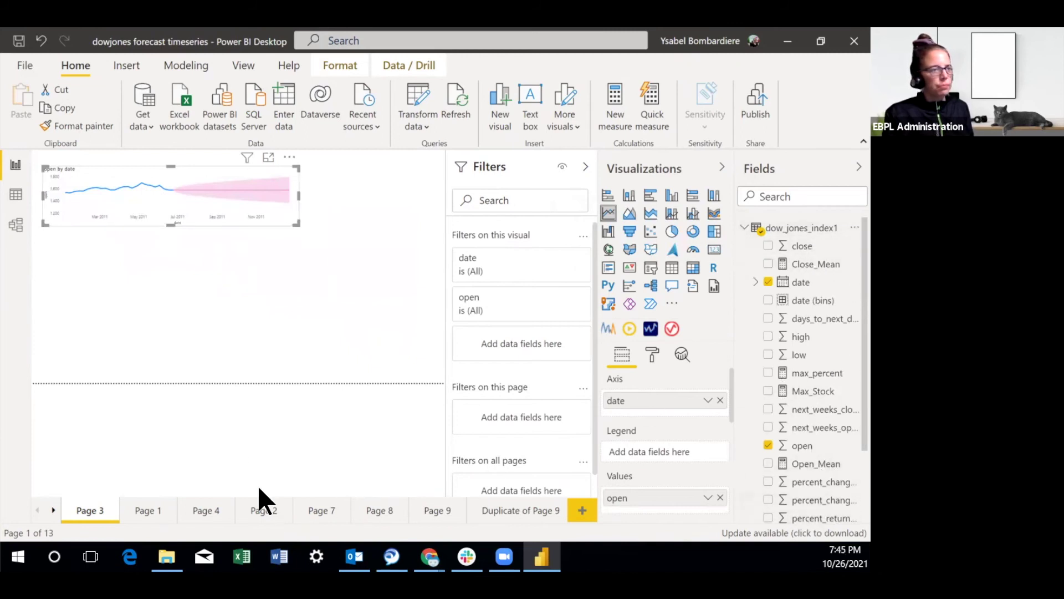
{"action": "left_click", "coordinate": [87, 293]}
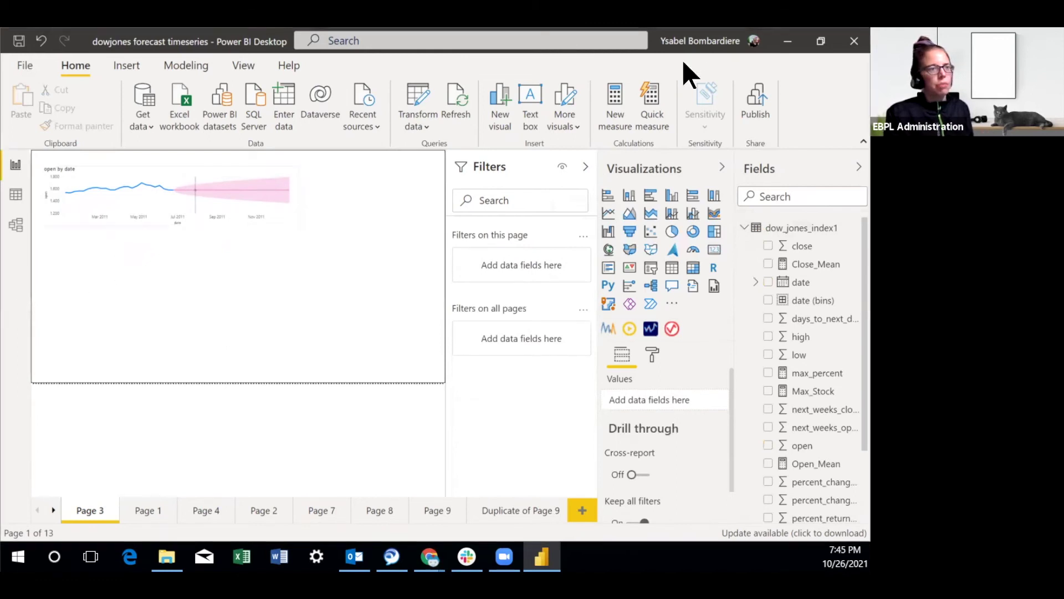
{"action": "left_click", "coordinate": [609, 213]}
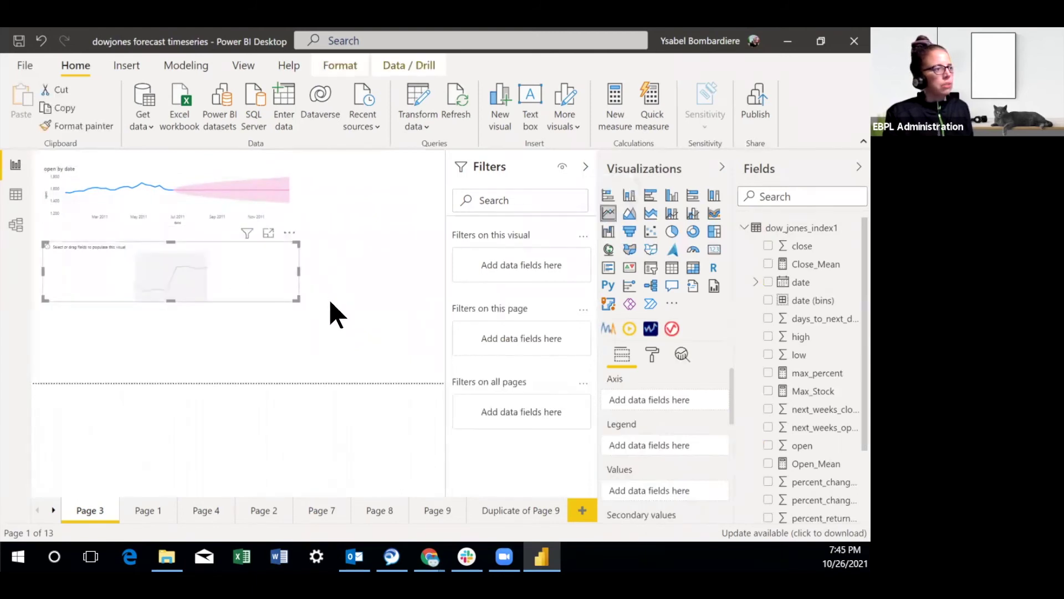
{"action": "left_click", "coordinate": [302, 306]}
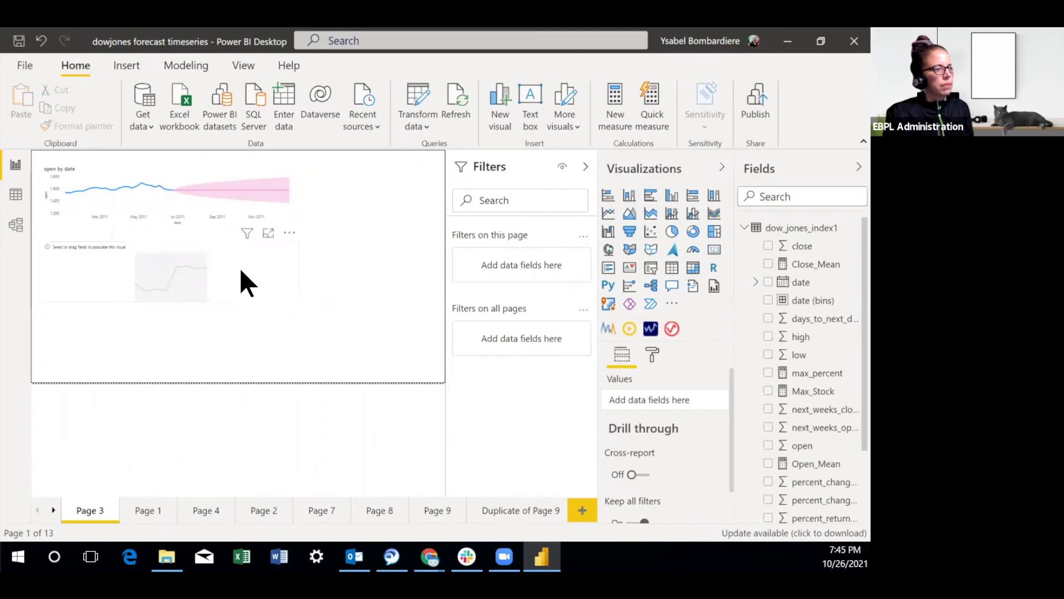
Enlarge the empty line chart to span the area below the forecast chart, collapsing the Filters pane for more room.
{"action": "left_click", "coordinate": [297, 299]}
{"action": "left_click_drag", "start_coordinate": [297, 299], "coordinate": [422, 371]}
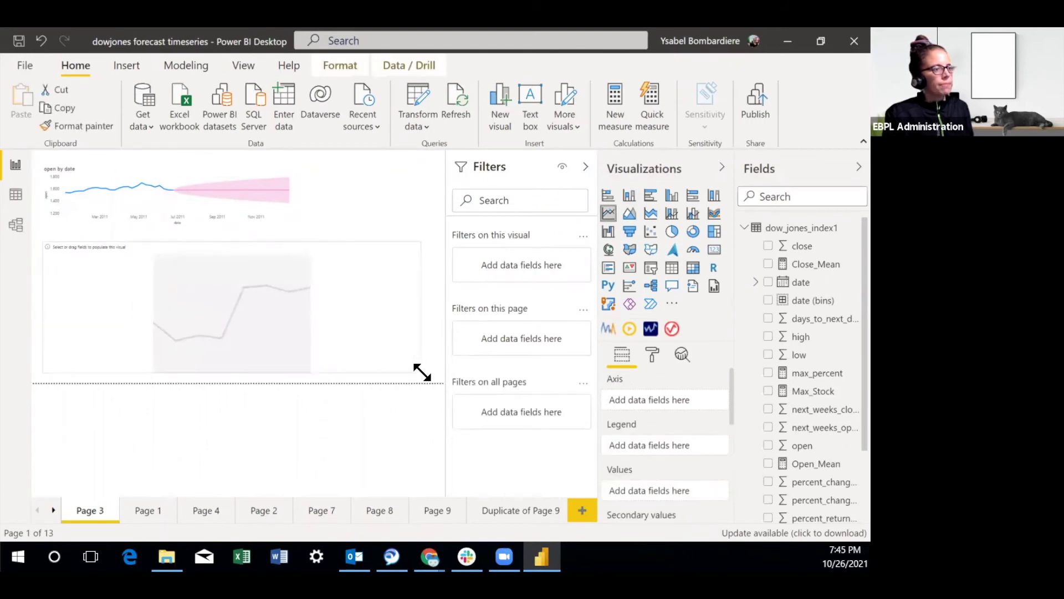
{"action": "left_click", "coordinate": [586, 166]}
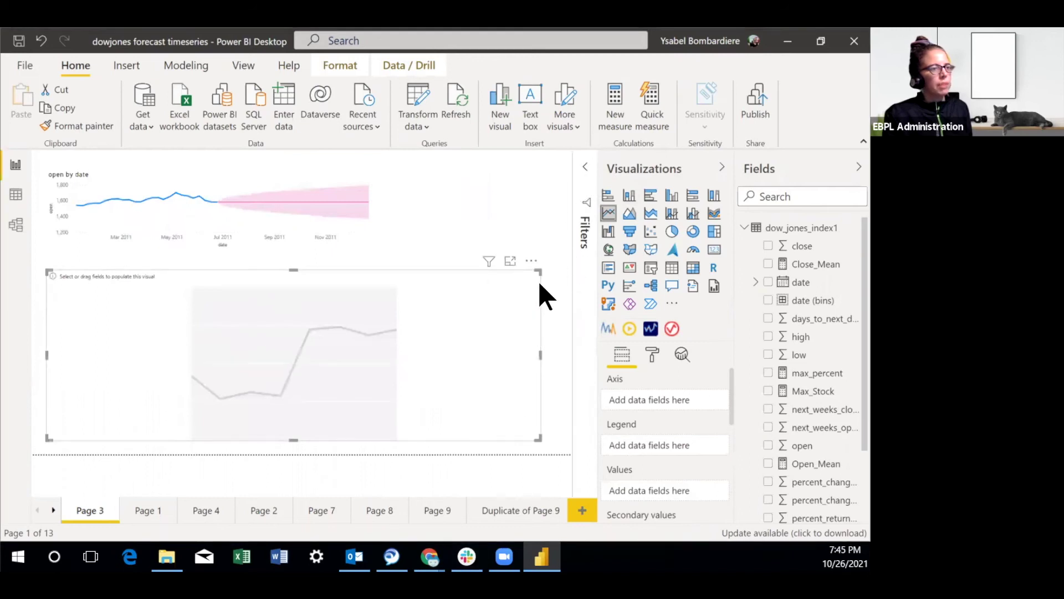
{"action": "left_click_drag", "start_coordinate": [540, 270], "coordinate": [566, 250]}
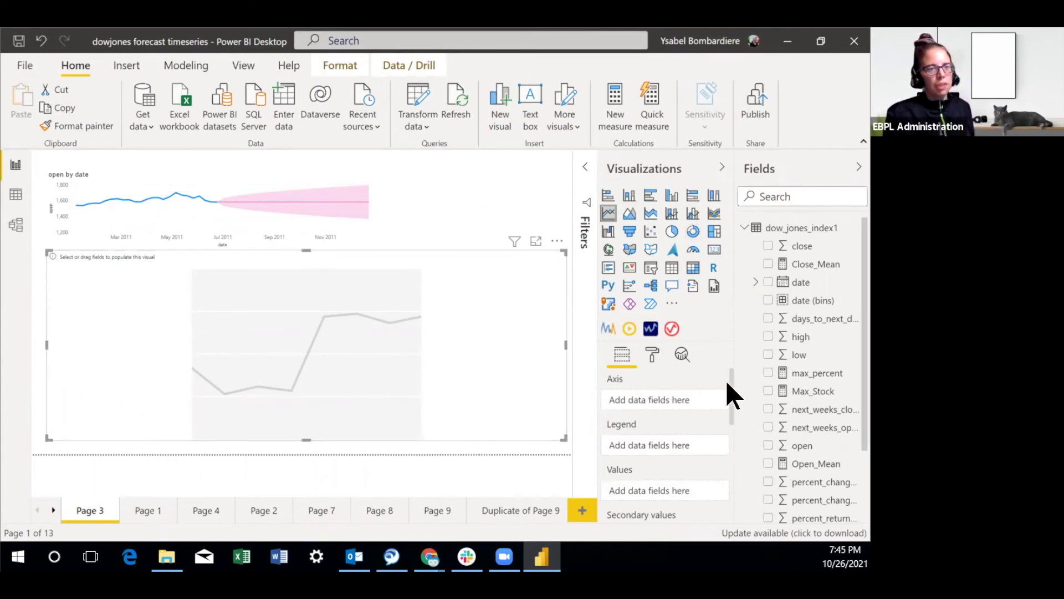
Add the date field to the empty line chart's axis and compare its field setup with the forecast chart above.
{"action": "left_click", "coordinate": [770, 284]}
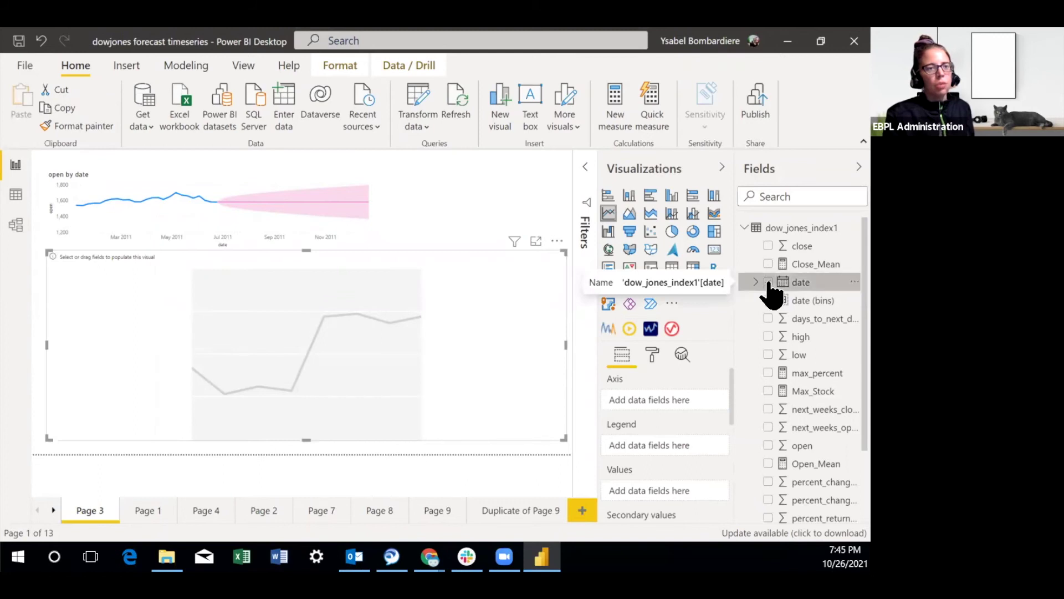
{"action": "left_click", "coordinate": [767, 283]}
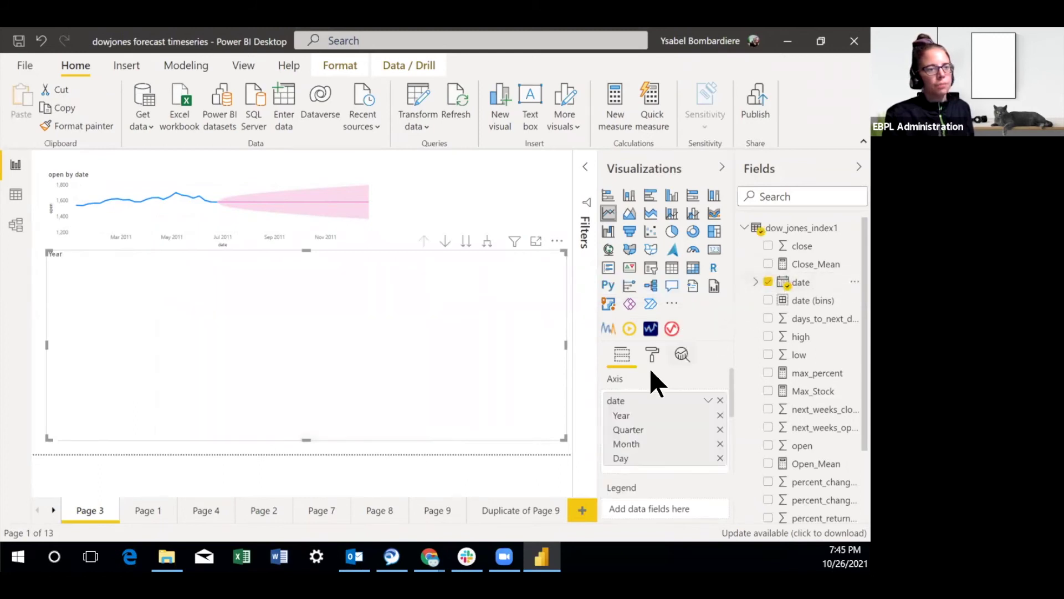
{"action": "left_click", "coordinate": [333, 232]}
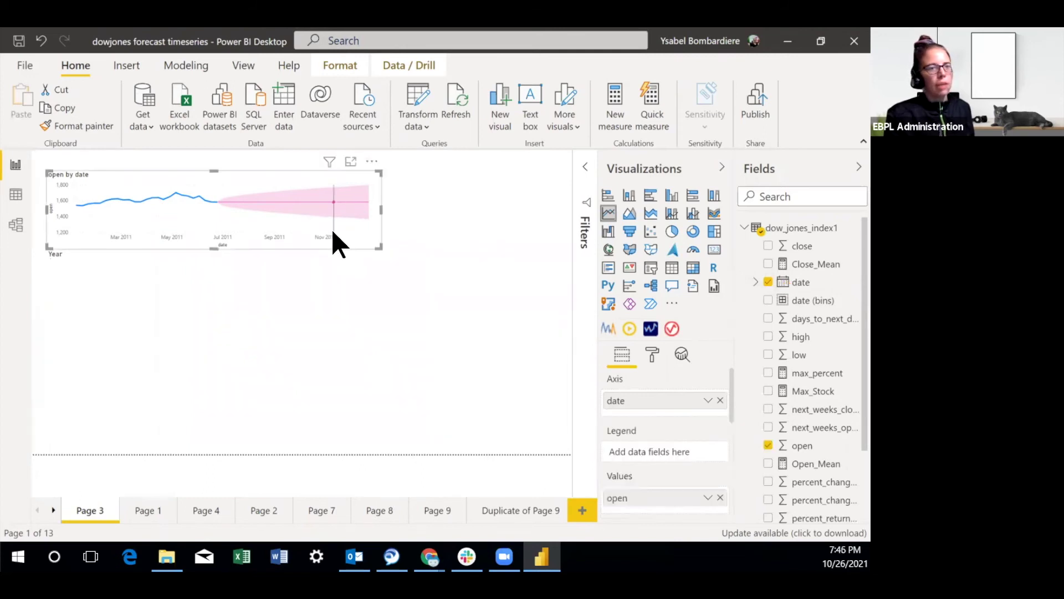
{"action": "left_click", "coordinate": [755, 282]}
{"action": "left_click", "coordinate": [755, 282]}
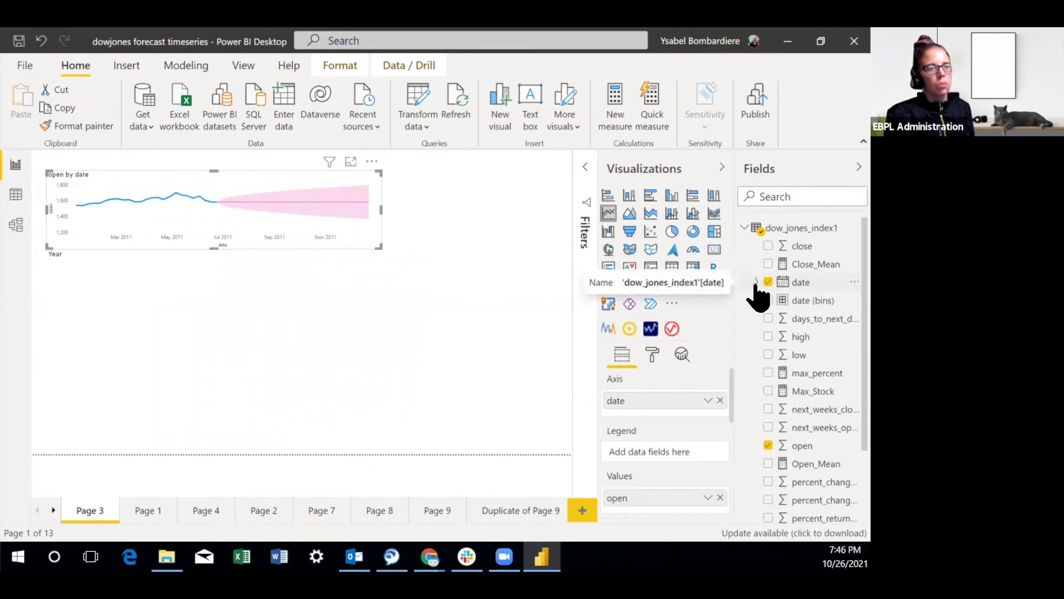
{"action": "left_click", "coordinate": [405, 371]}
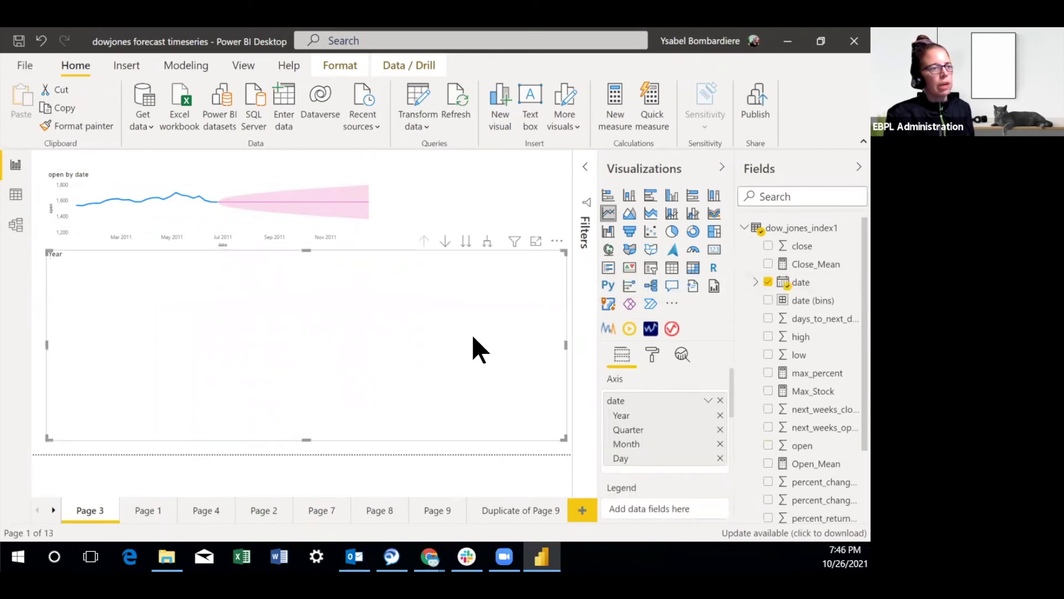
Remove the Date Hierarchy from the lower chart, add date again, and strip its Day, Month, Quarter and Year levels.
{"action": "left_click", "coordinate": [755, 282]}
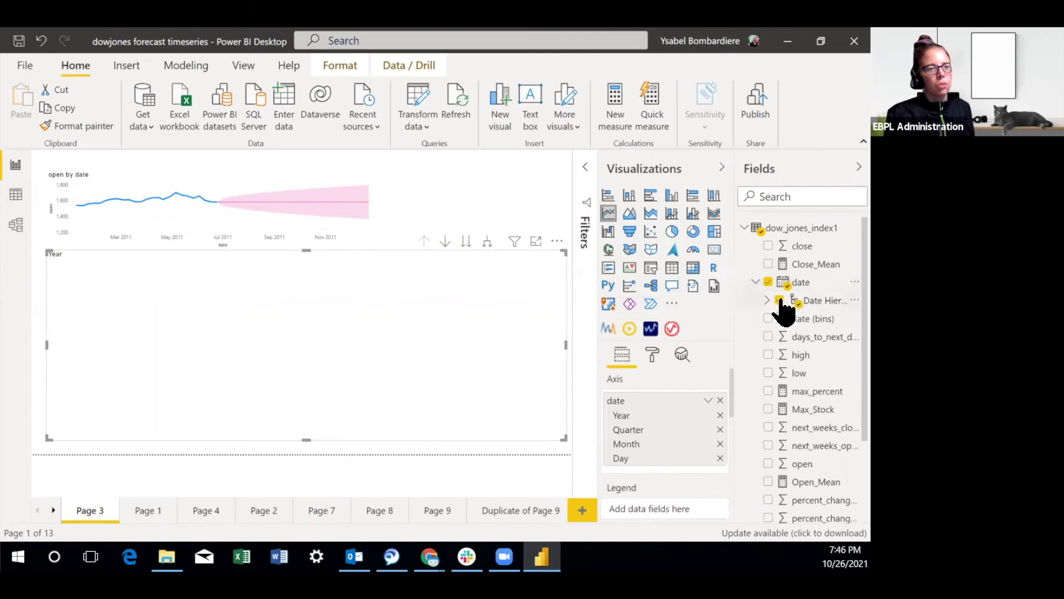
{"action": "left_click", "coordinate": [779, 301]}
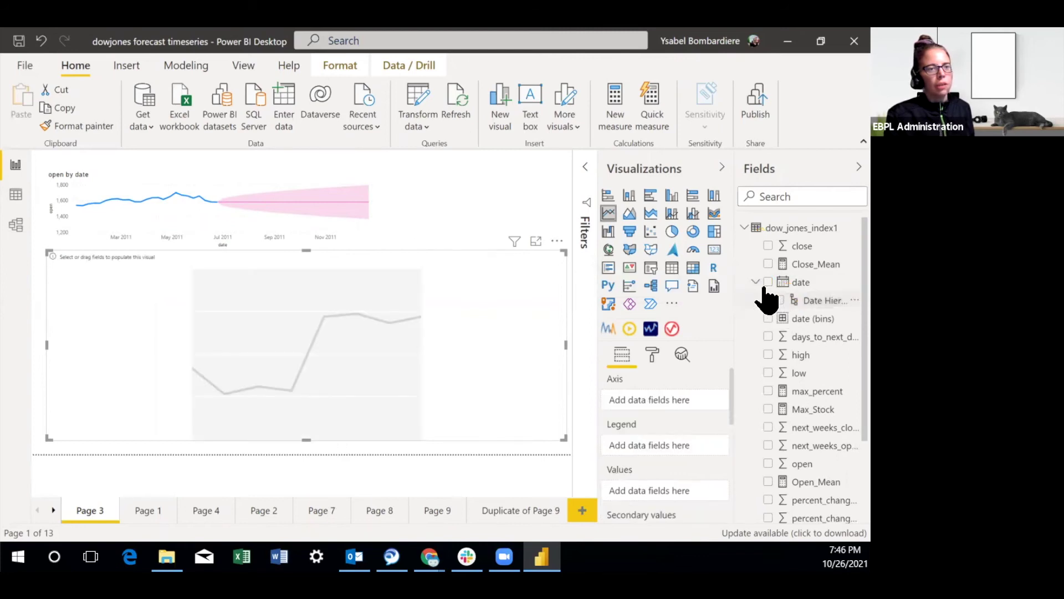
{"action": "left_click", "coordinate": [769, 282]}
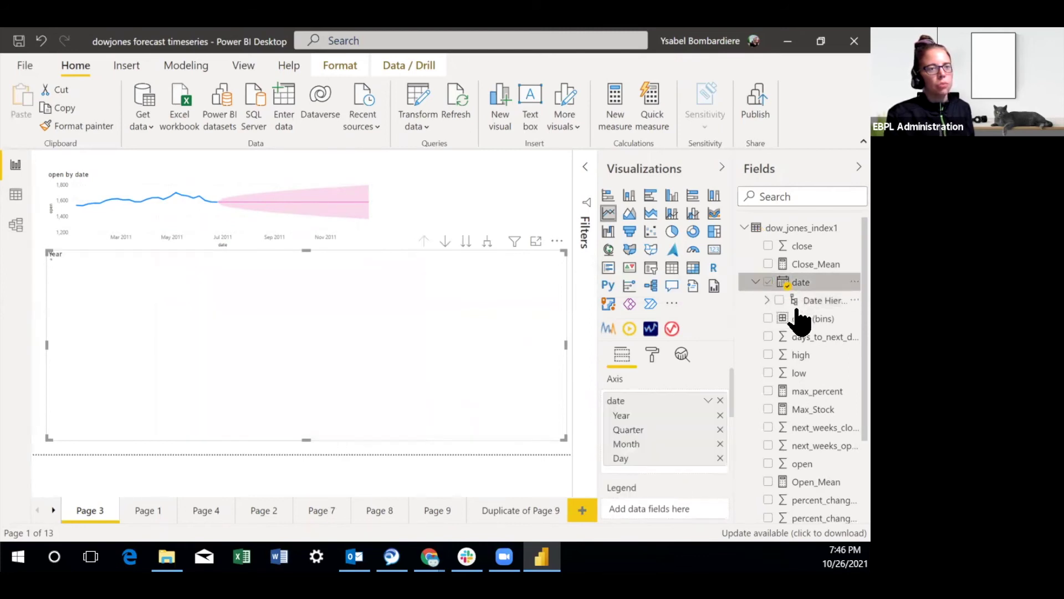
{"action": "left_click", "coordinate": [720, 458]}
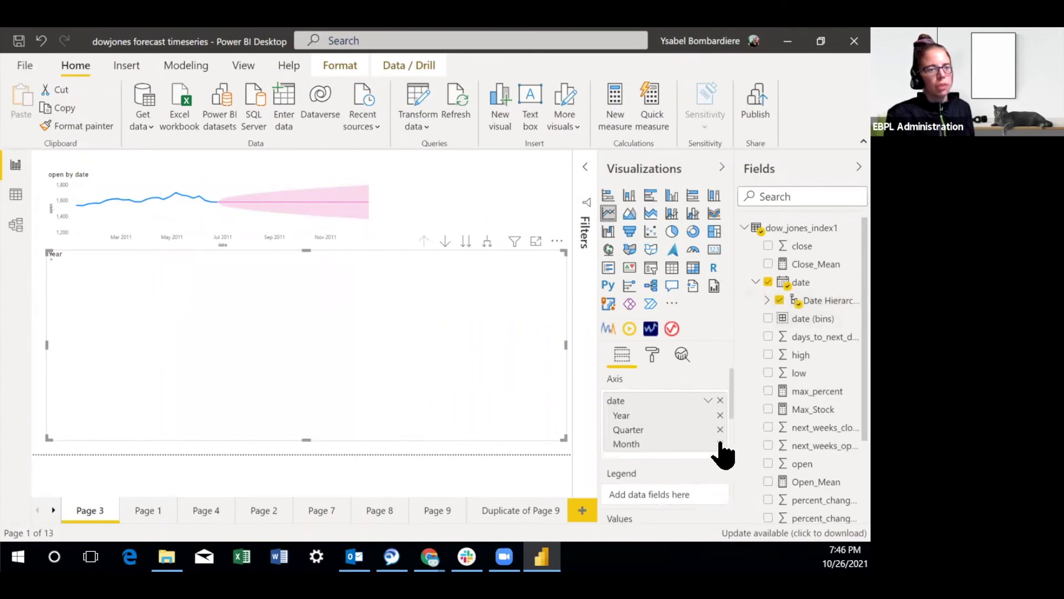
{"action": "left_click", "coordinate": [720, 444]}
{"action": "left_click", "coordinate": [720, 430]}
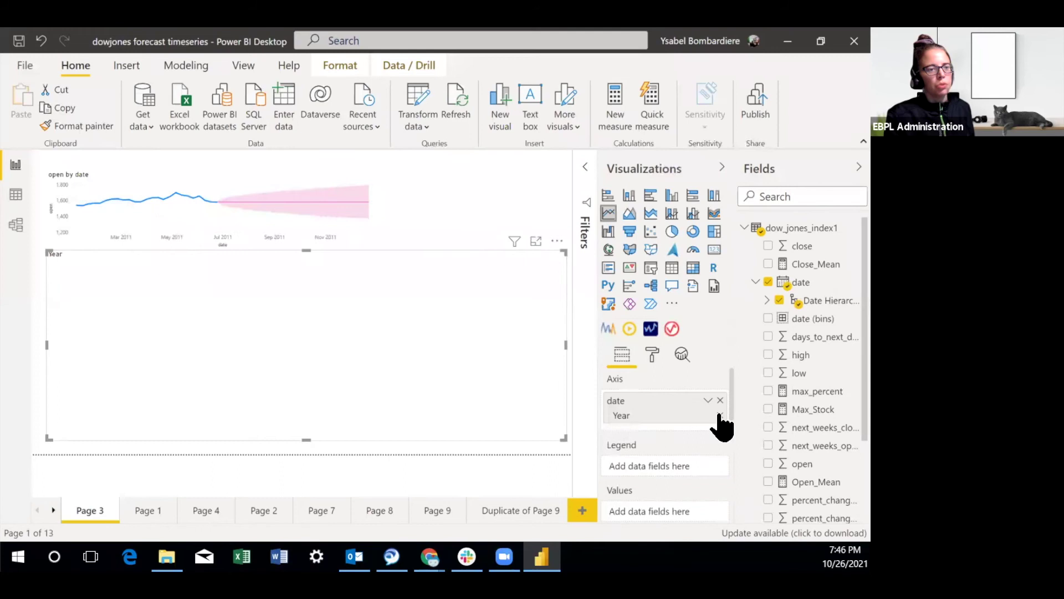
{"action": "left_click", "coordinate": [720, 415]}
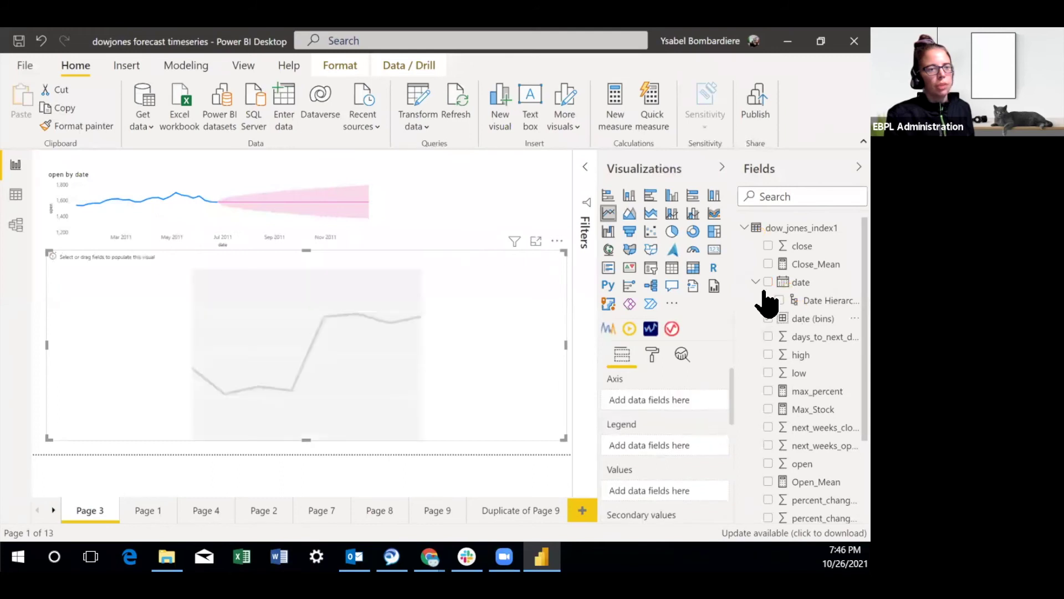
Put the date field on the lower chart's axis again and keep only its Month level.
{"action": "left_click_drag", "start_coordinate": [768, 284], "coordinate": [671, 439]}
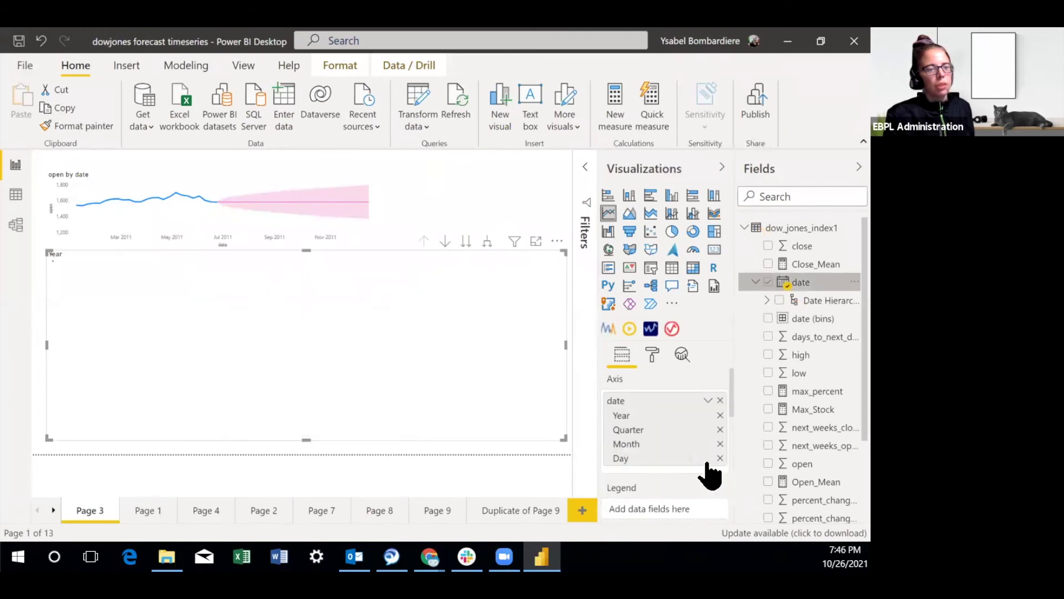
{"action": "left_click", "coordinate": [719, 415]}
{"action": "left_click", "coordinate": [719, 415]}
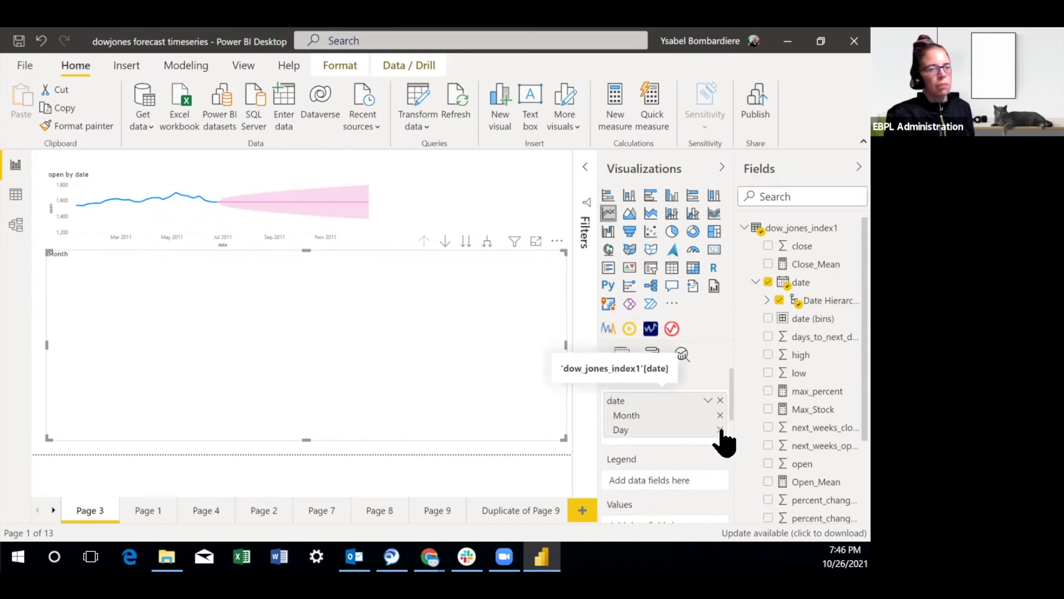
{"action": "left_click", "coordinate": [720, 430]}
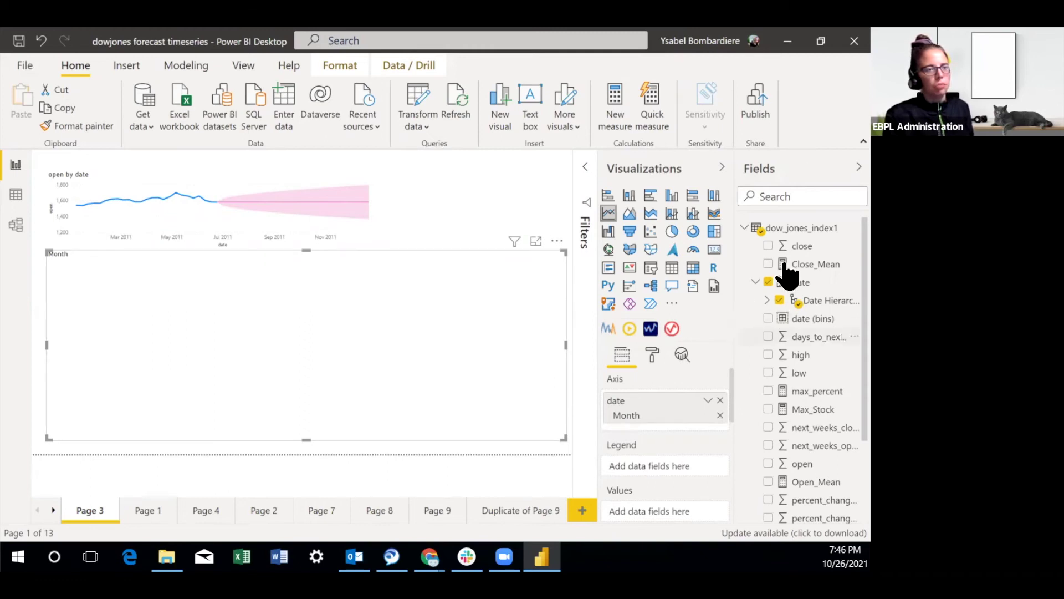
Add the open field as the values of the lower line chart.
{"action": "scroll", "coordinate": [784, 440], "scroll_direction": "down", "scroll_amount": 3}
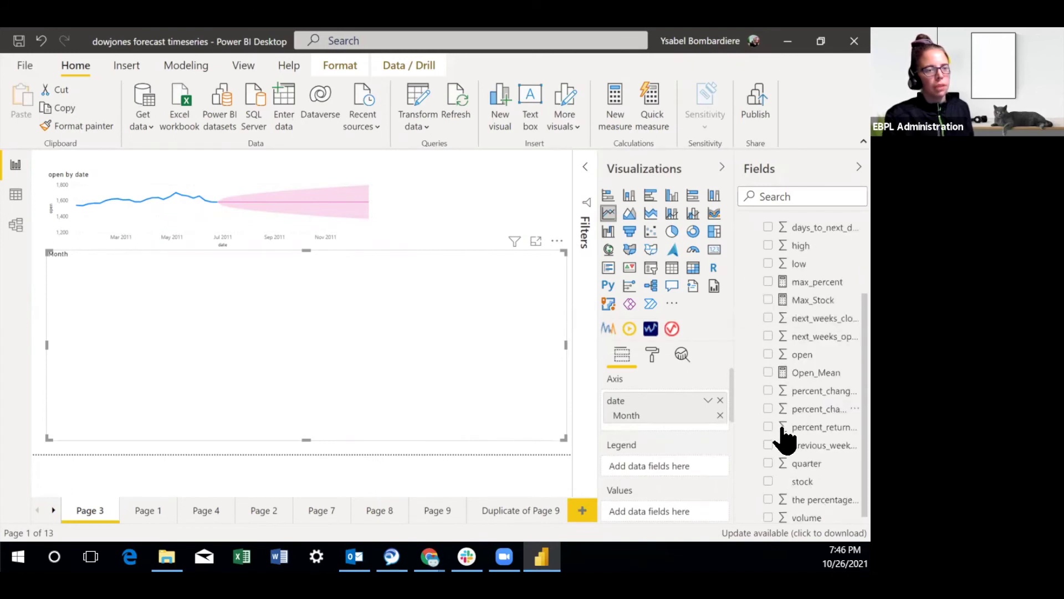
{"action": "left_click", "coordinate": [769, 517]}
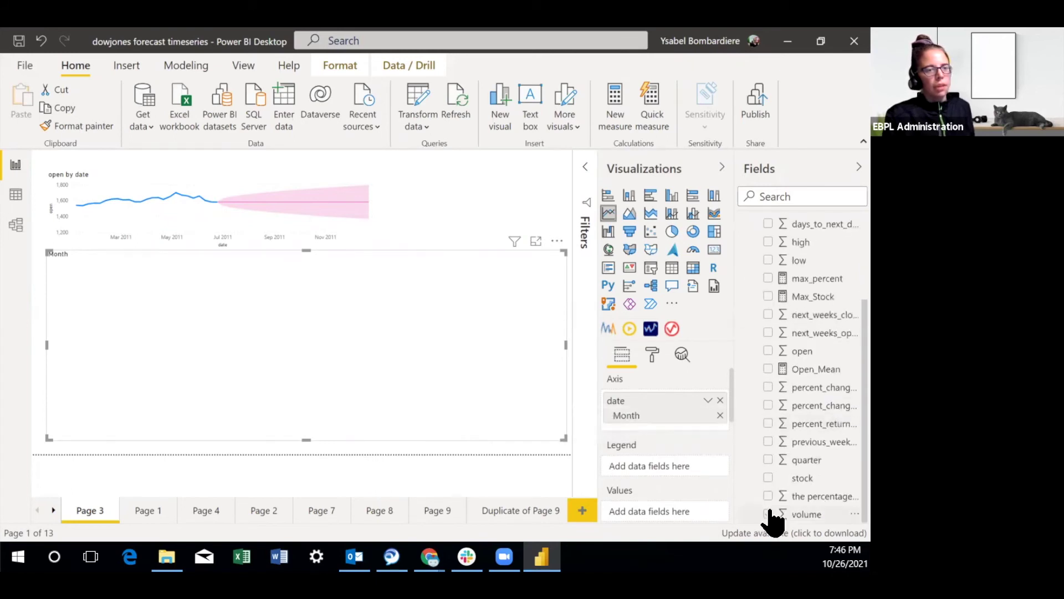
{"action": "left_click", "coordinate": [768, 351]}
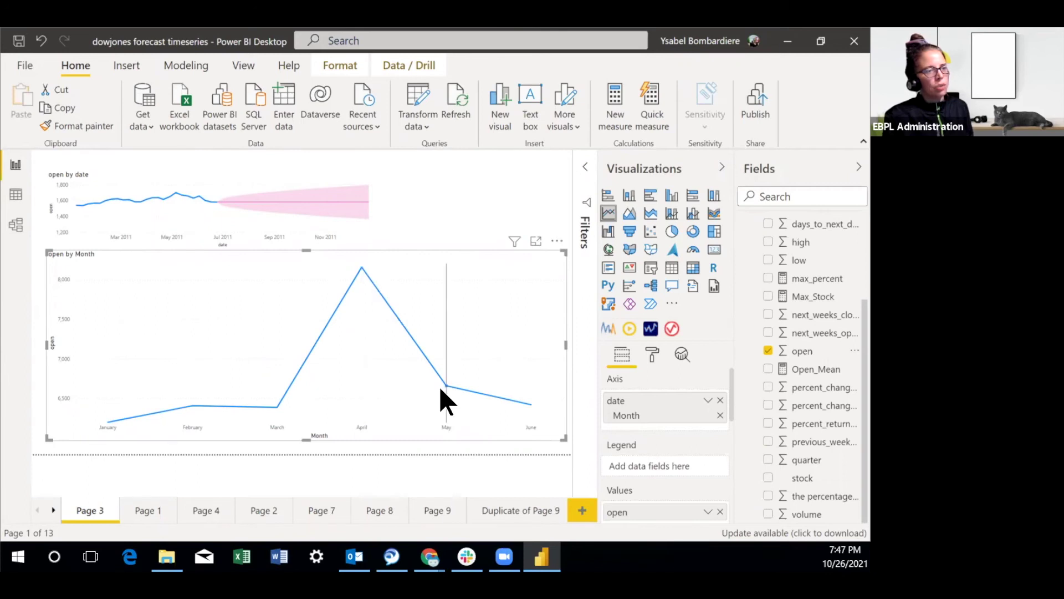
Check the May data point of the open by month chart and look through the chart's available analytics options.
{"action": "mouse_move", "coordinate": [439, 382]}
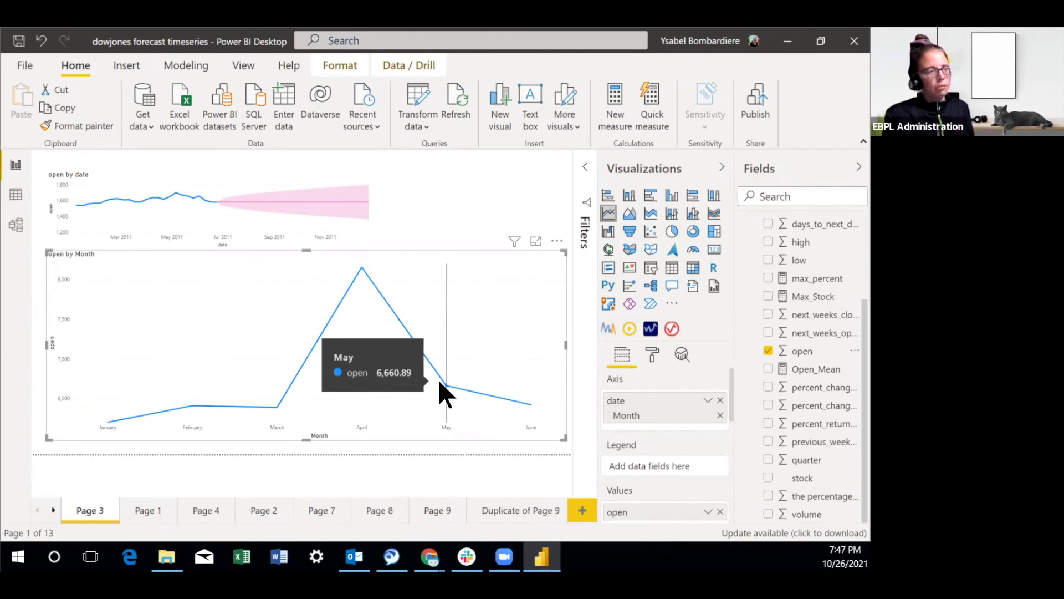
{"action": "mouse_move", "coordinate": [531, 398]}
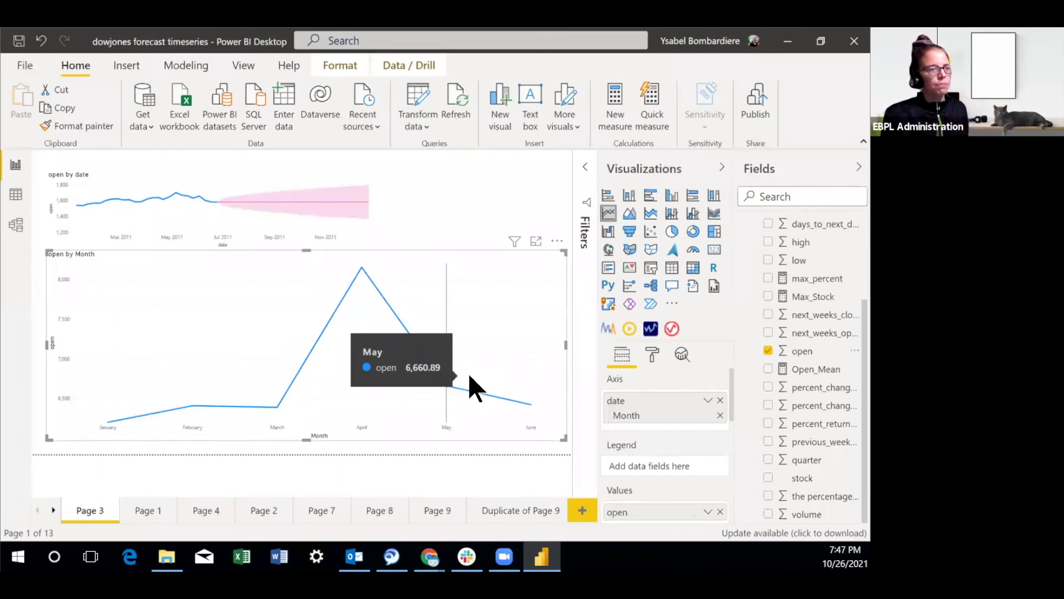
{"action": "left_click", "coordinate": [682, 355]}
{"action": "scroll", "coordinate": [703, 415], "scroll_direction": "down", "scroll_amount": 2}
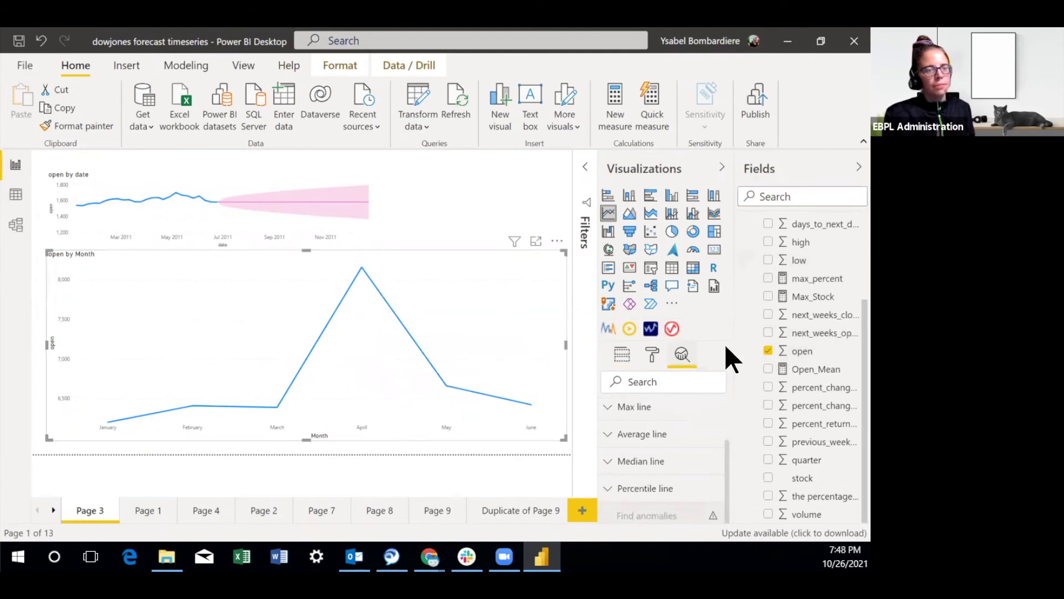
Change the data type of the date field in dow_jones_index1 to Text and accept the data type change.
{"action": "scroll", "coordinate": [798, 321], "scroll_direction": "up", "scroll_amount": 3}
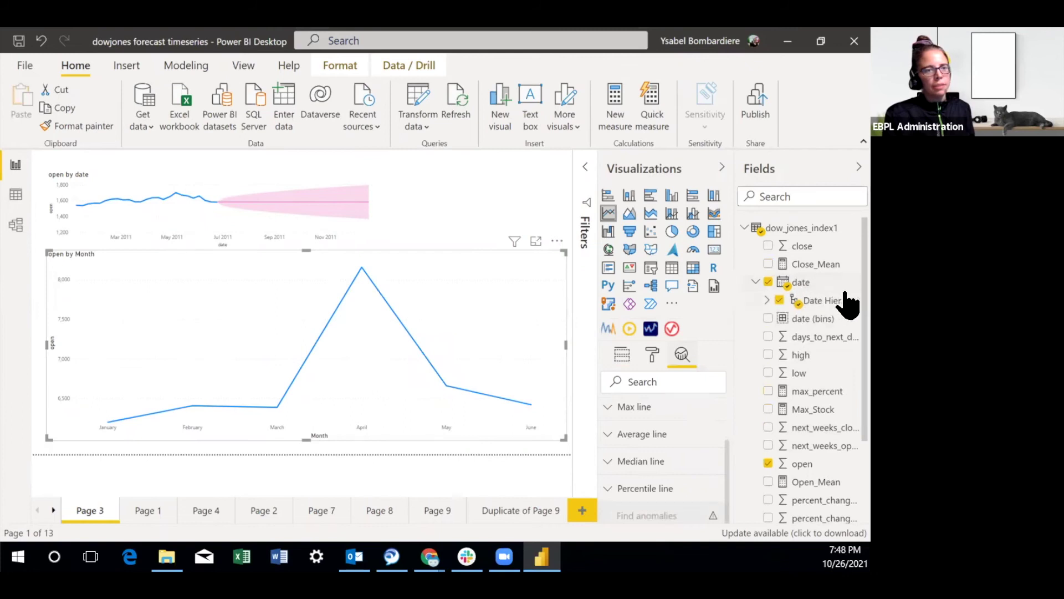
{"action": "left_click", "coordinate": [778, 301]}
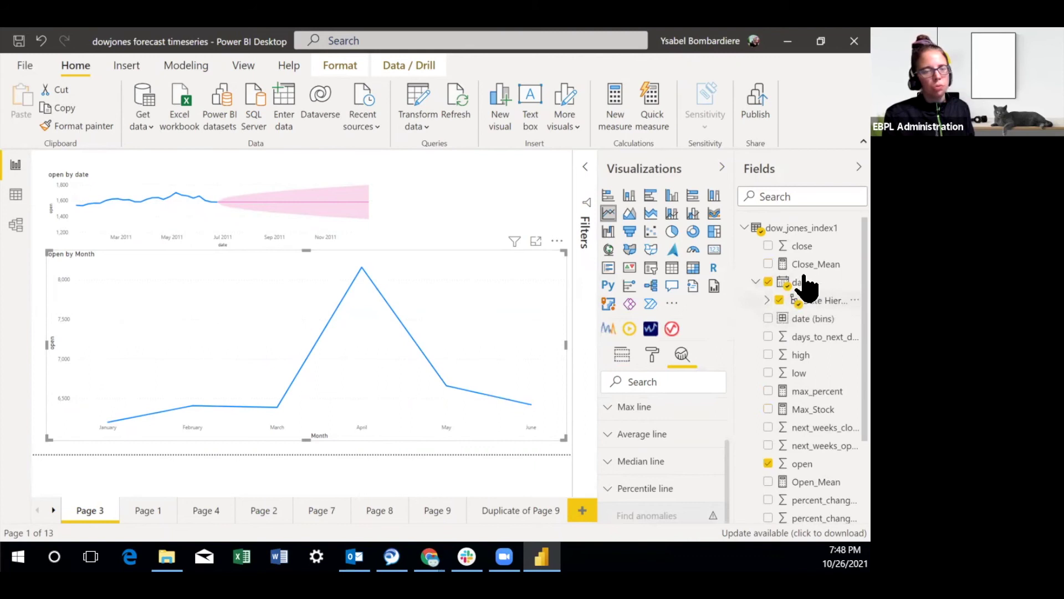
{"action": "left_click", "coordinate": [801, 283]}
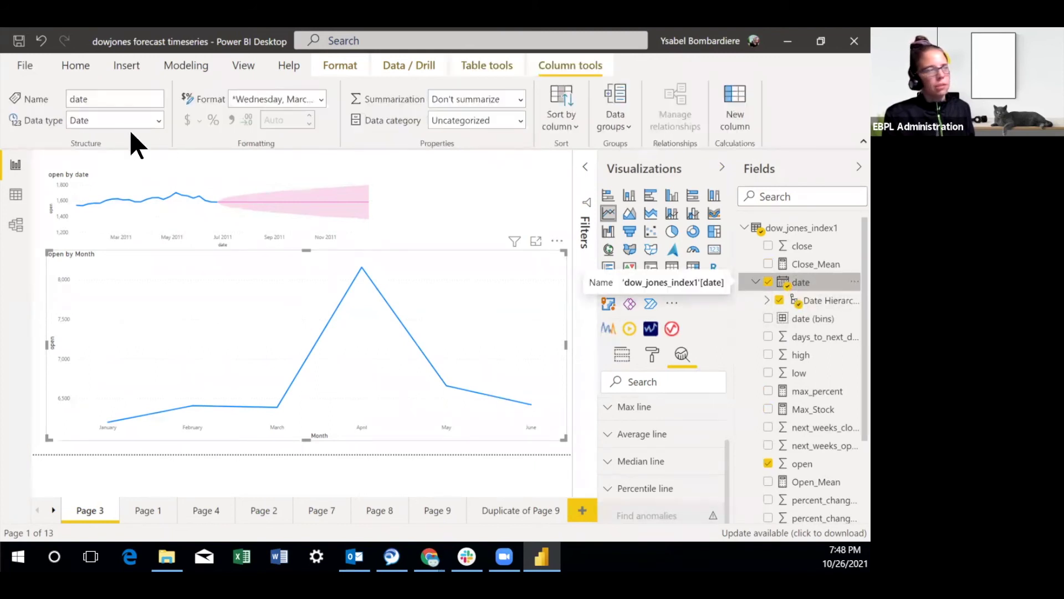
{"action": "left_click", "coordinate": [158, 119]}
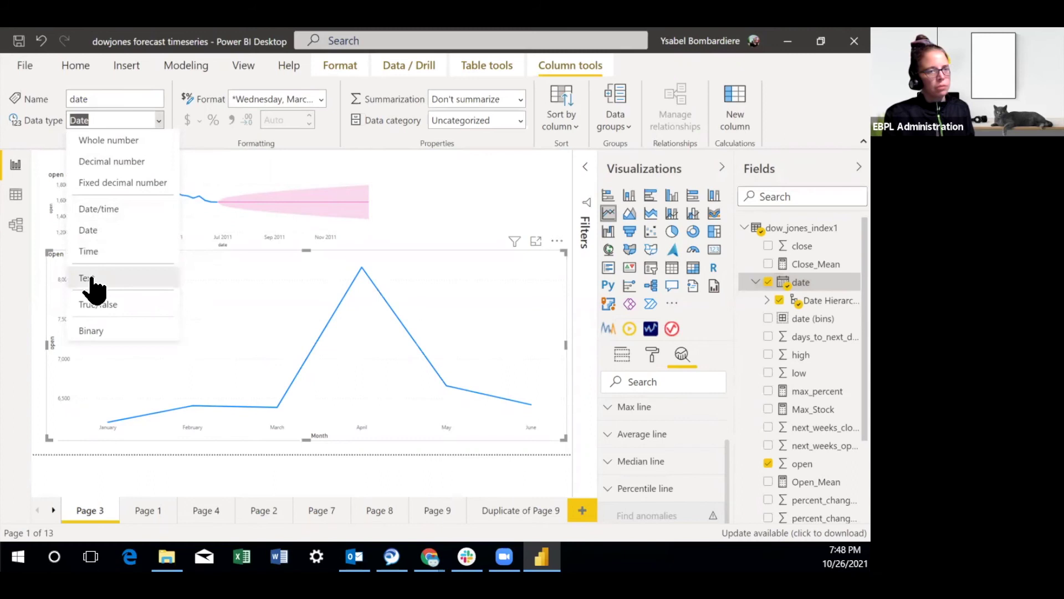
{"action": "left_click", "coordinate": [90, 278]}
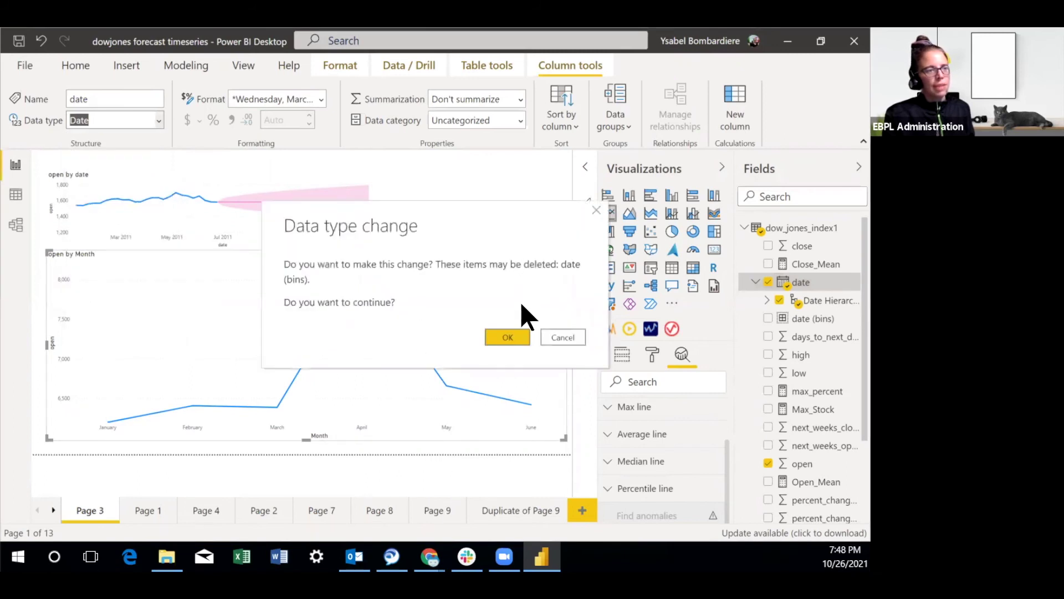
{"action": "left_click", "coordinate": [508, 336]}
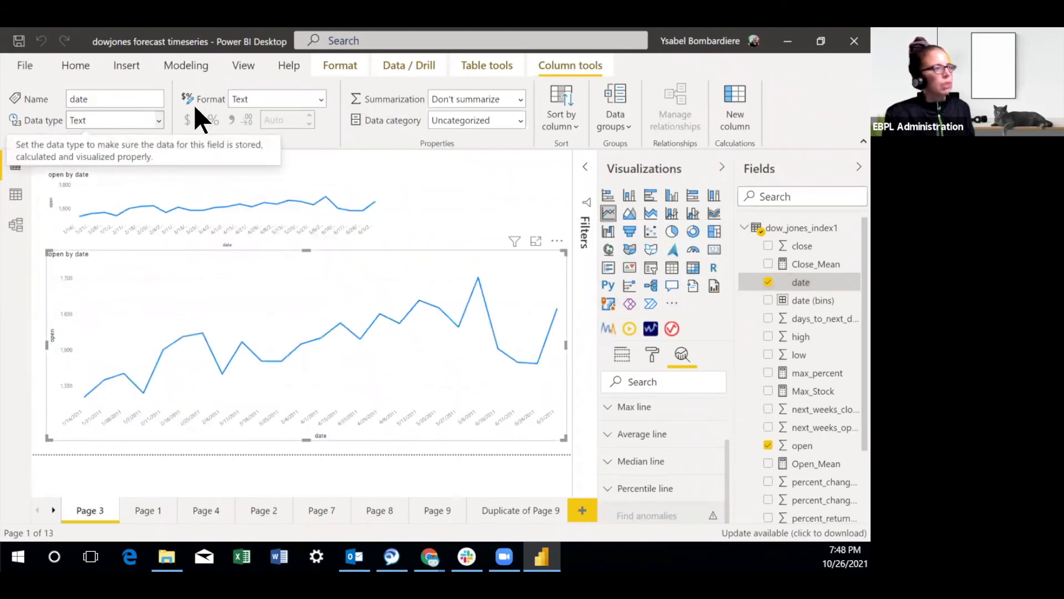
Set the date field's data type back to Date and accept the change.
{"action": "left_click", "coordinate": [153, 120]}
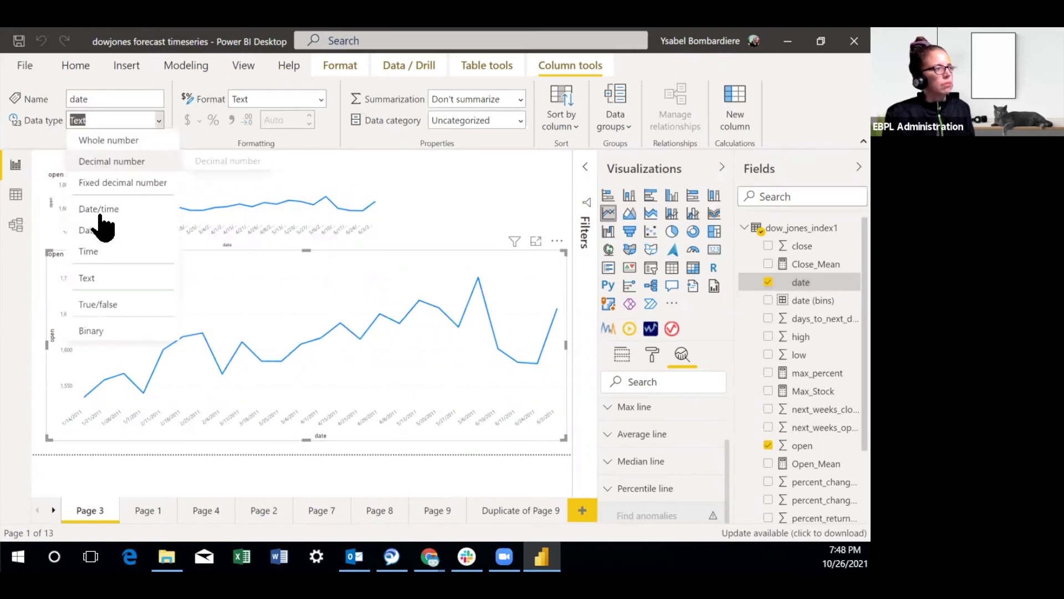
{"action": "left_click", "coordinate": [97, 230]}
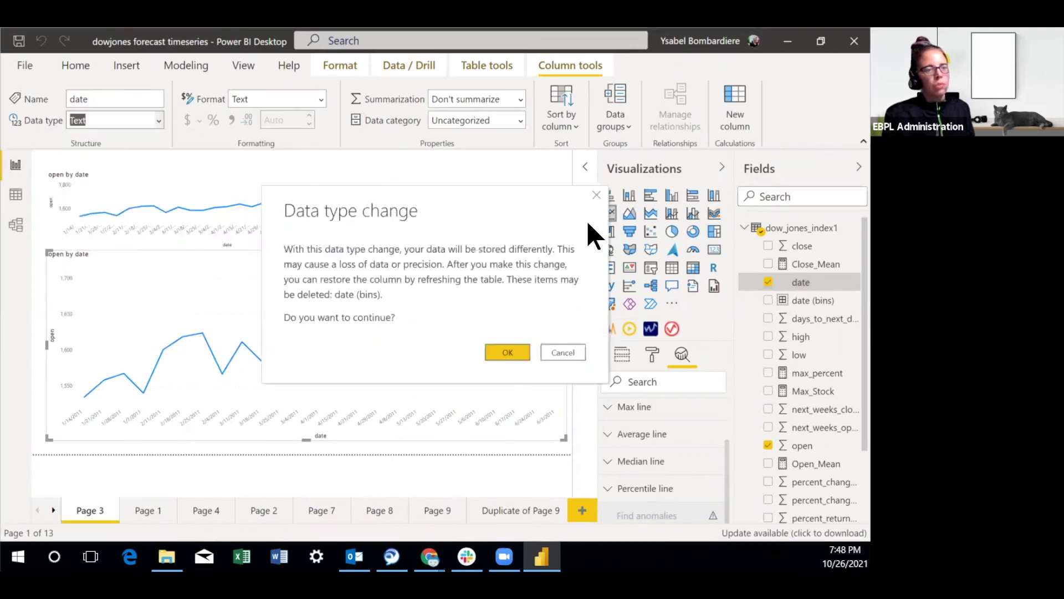
{"action": "key", "text": "Return"}
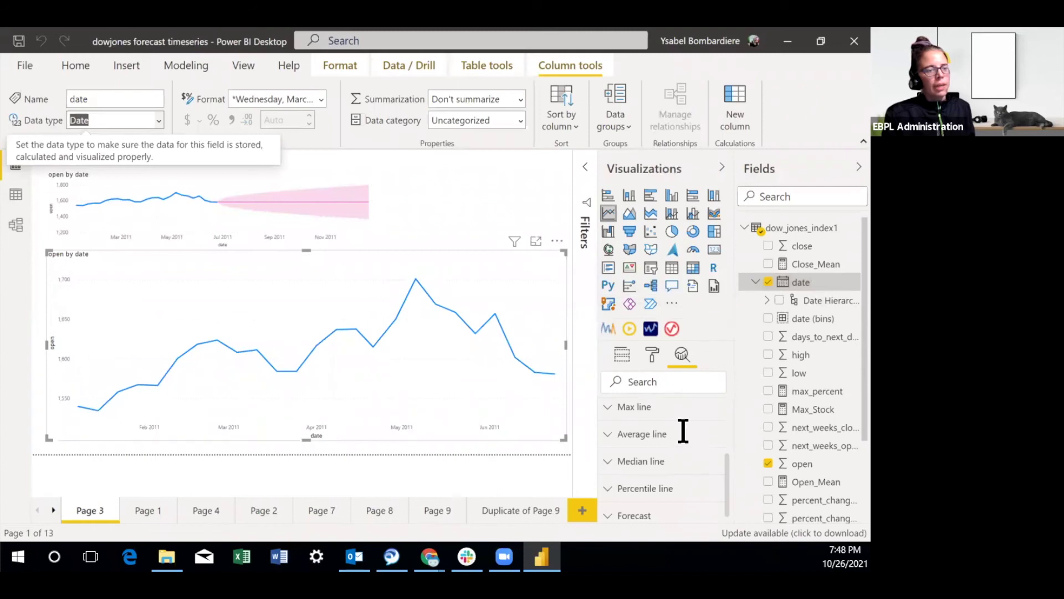
Review the lower chart's analytics options and field assignments, and return to its analytics options.
{"action": "scroll", "coordinate": [669, 425], "scroll_direction": "down", "scroll_amount": 1}
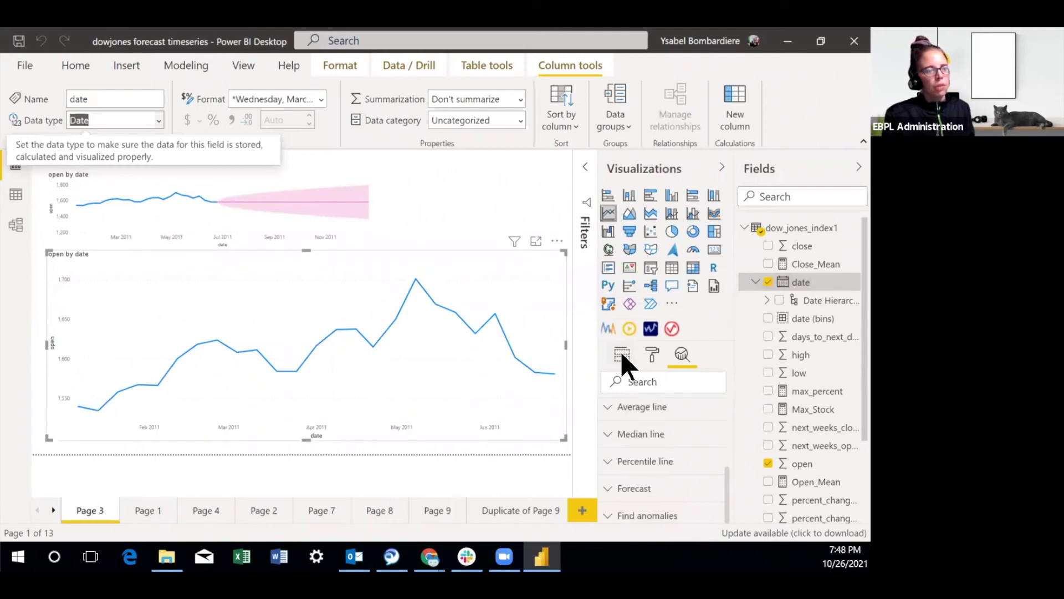
{"action": "left_click", "coordinate": [620, 351]}
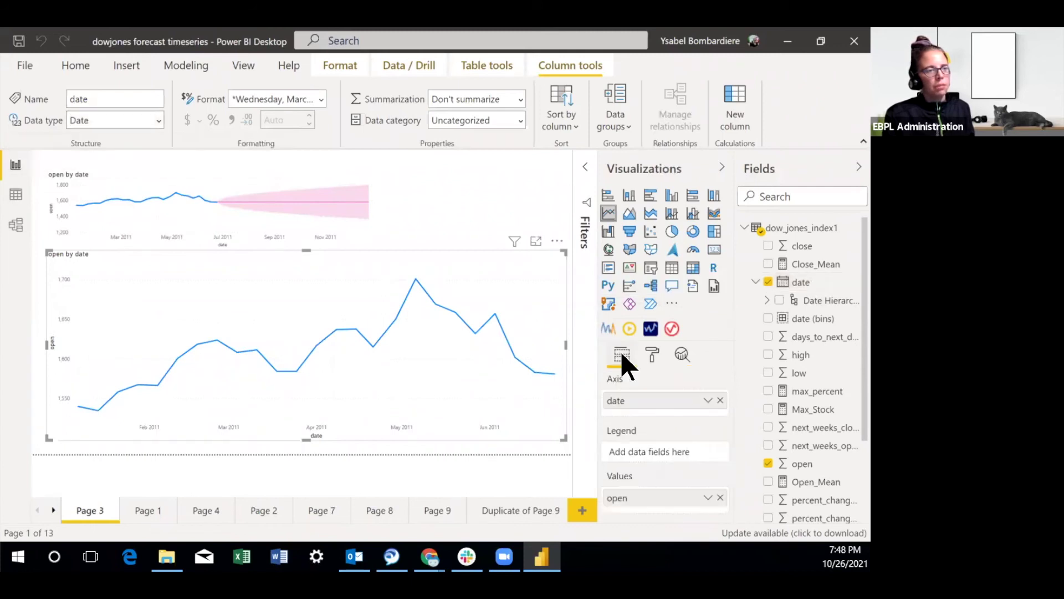
{"action": "left_click", "coordinate": [681, 354]}
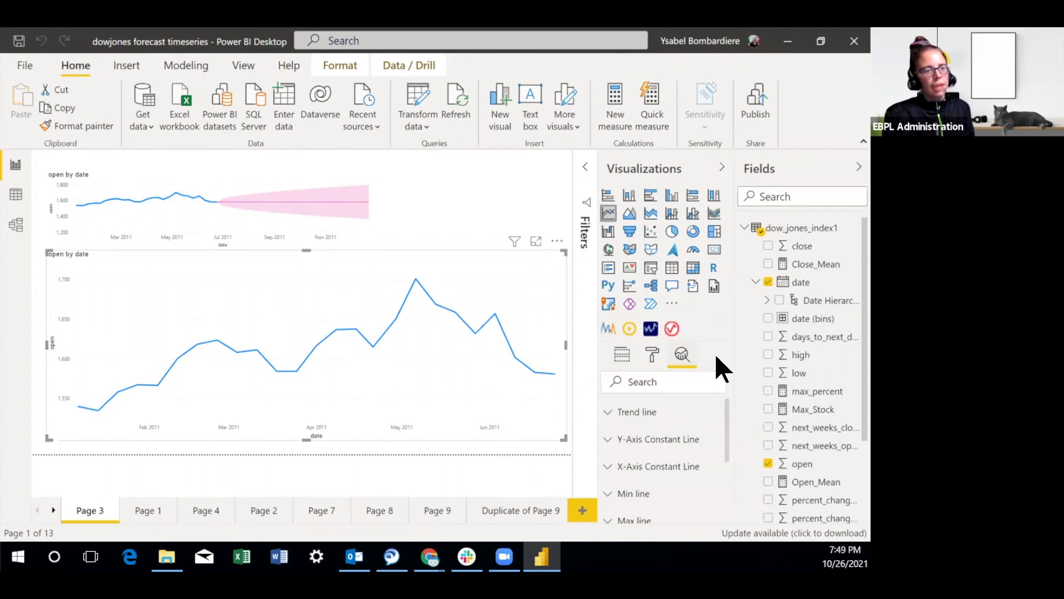
Add a forecast to the lower open by date line chart.
{"action": "left_click_drag", "start_coordinate": [725, 404], "coordinate": [726, 499]}
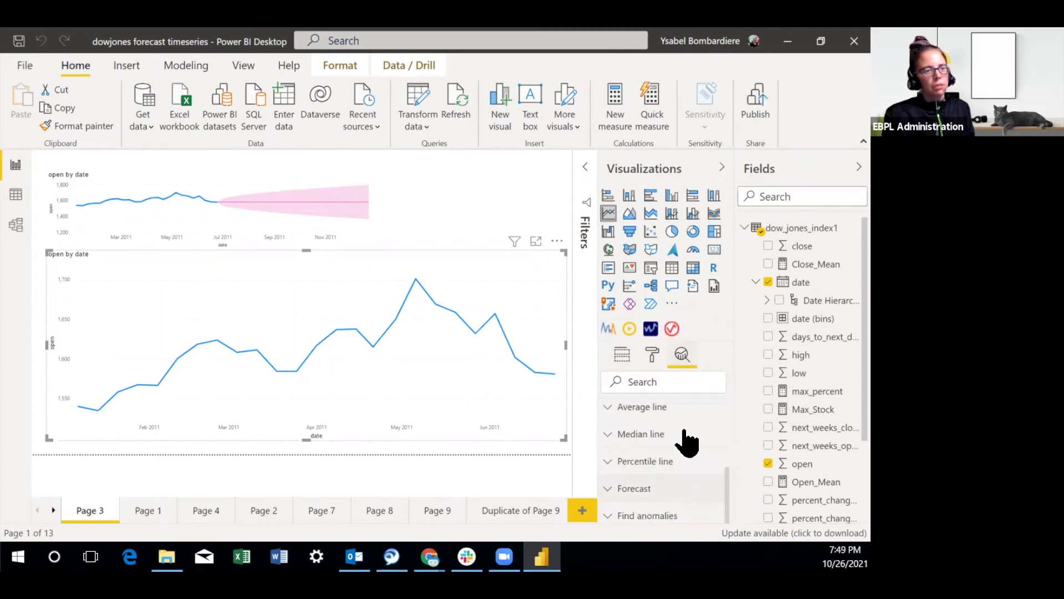
{"action": "left_click", "coordinate": [659, 497]}
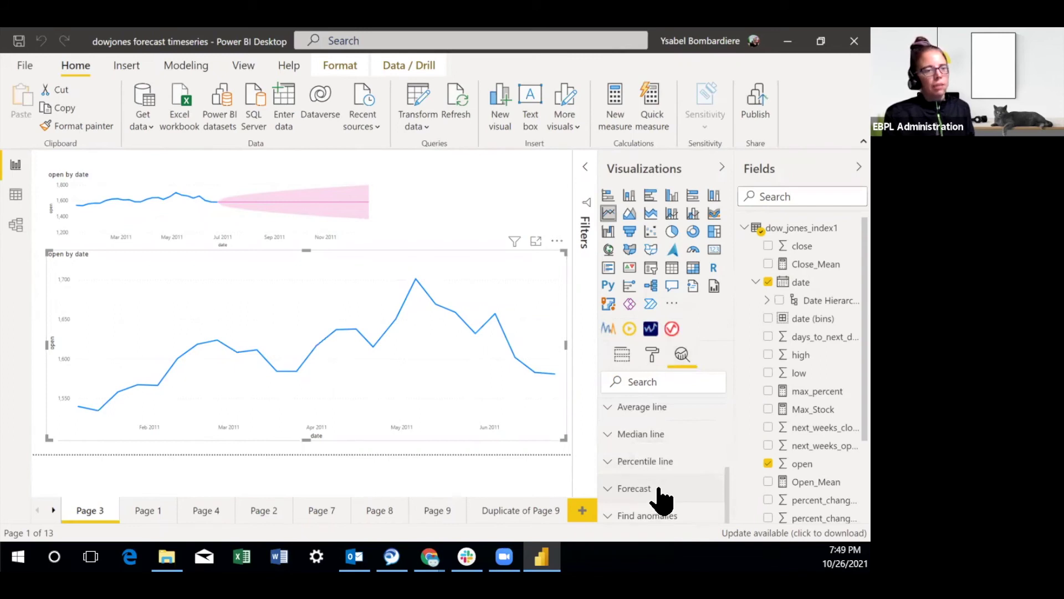
{"action": "left_click_drag", "start_coordinate": [726, 431], "coordinate": [728, 452]}
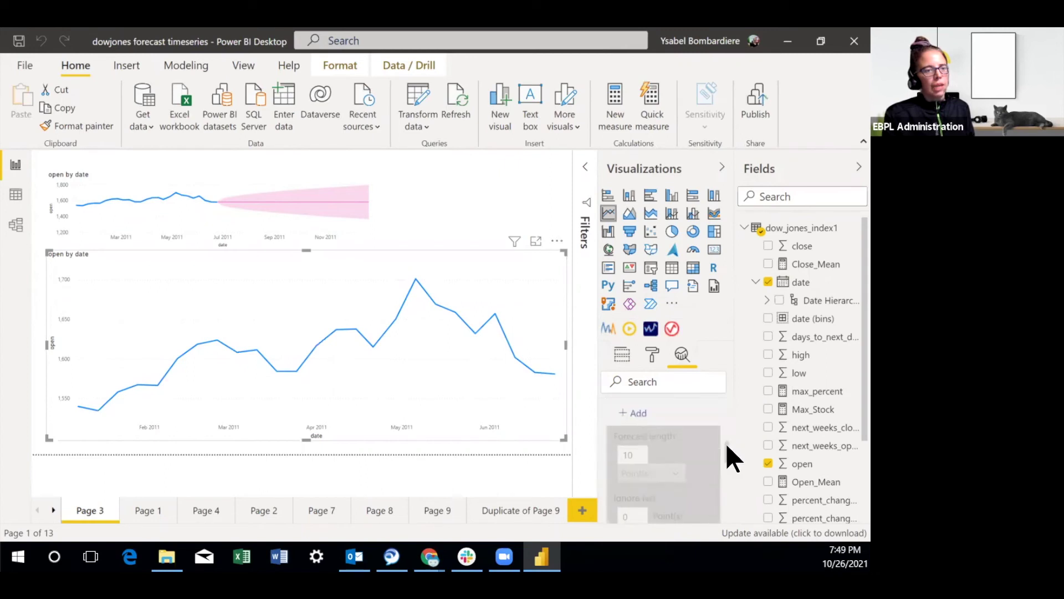
{"action": "left_click", "coordinate": [637, 414]}
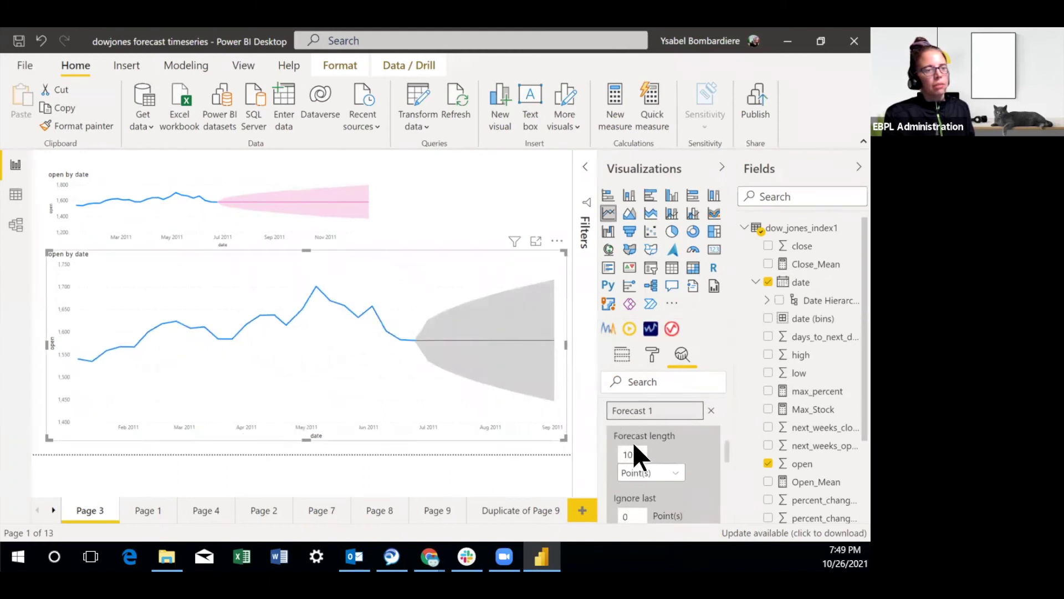
Enter a forecast length of 3 with months as the unit for the lower chart.
{"action": "left_click", "coordinate": [679, 474]}
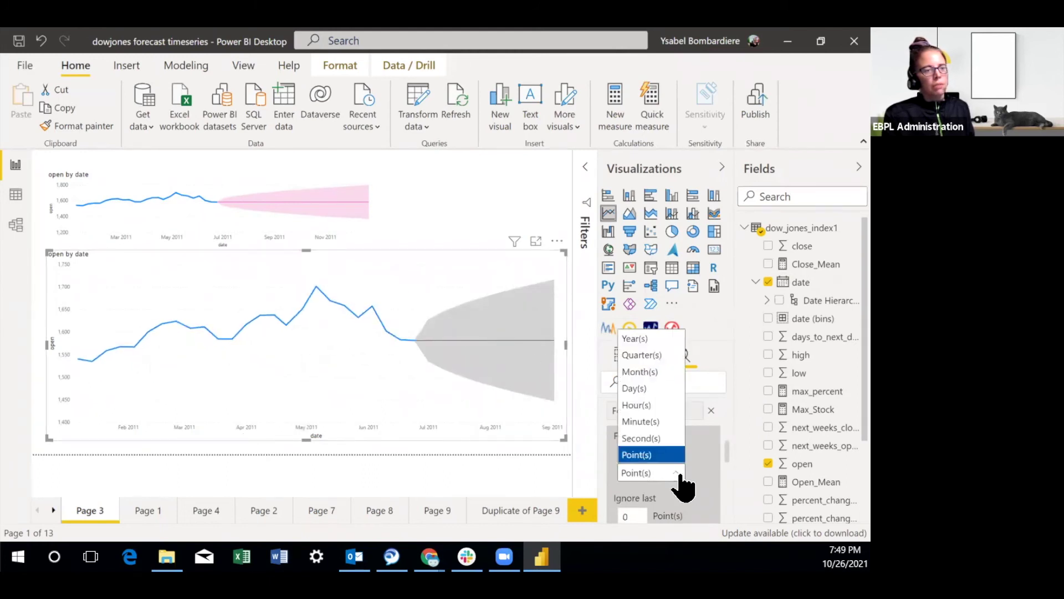
{"action": "left_click", "coordinate": [643, 372]}
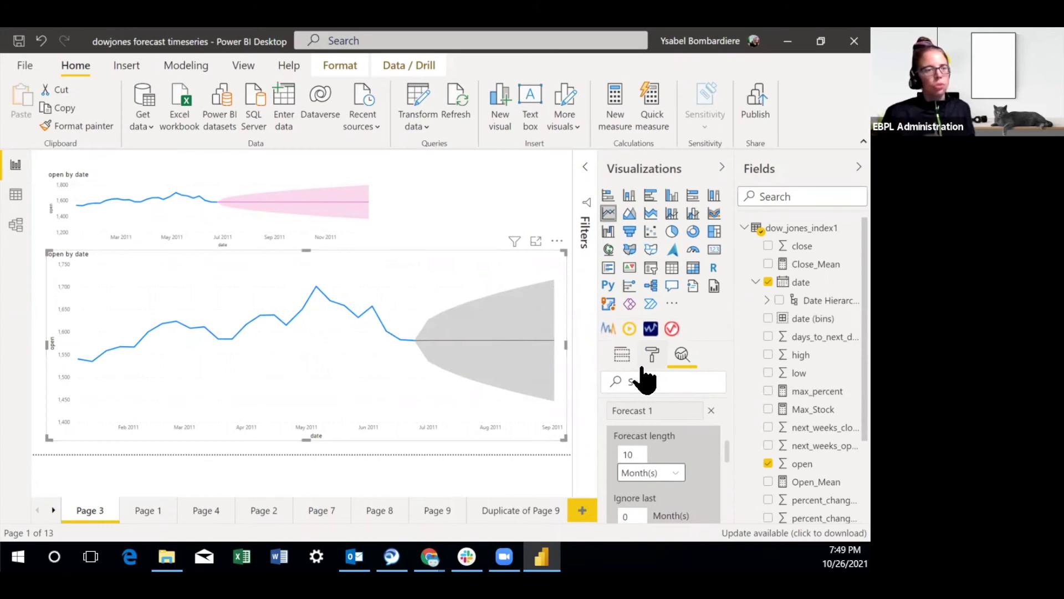
{"action": "double_click", "coordinate": [619, 453]}
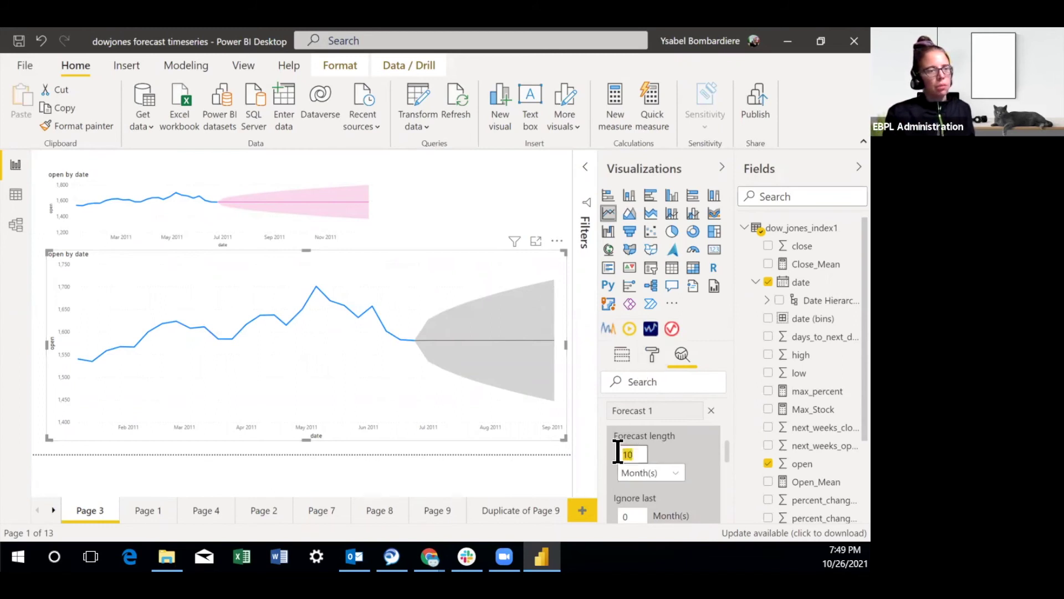
{"action": "type", "text": "3"}
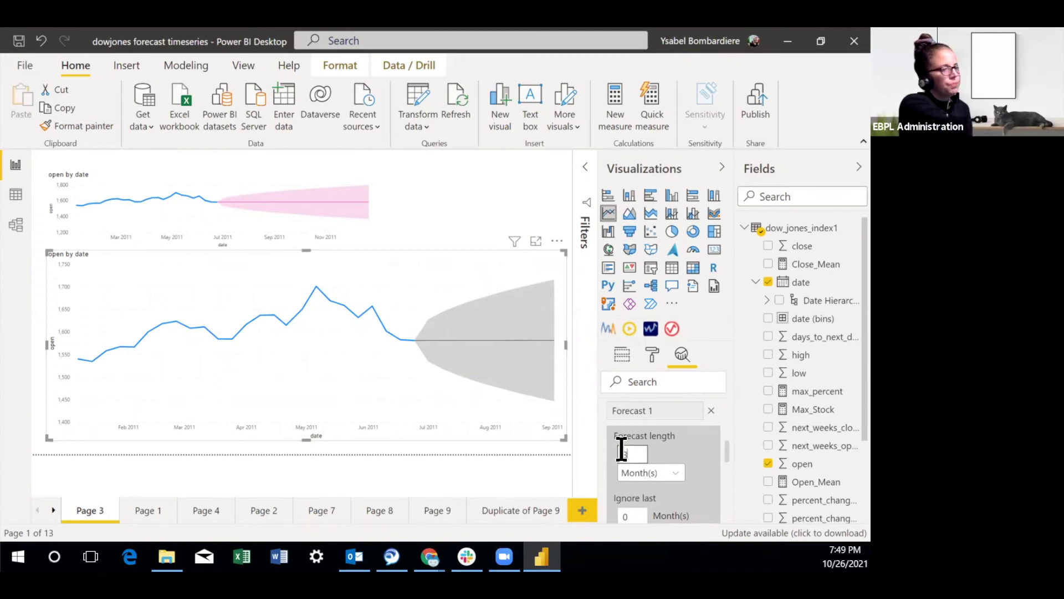
Set the lower chart's forecast color to the pink from the recent colors and review the forecast settings.
{"action": "left_click_drag", "start_coordinate": [725, 443], "coordinate": [727, 481]}
{"action": "scroll", "coordinate": [731, 456], "scroll_direction": "down", "scroll_amount": 1}
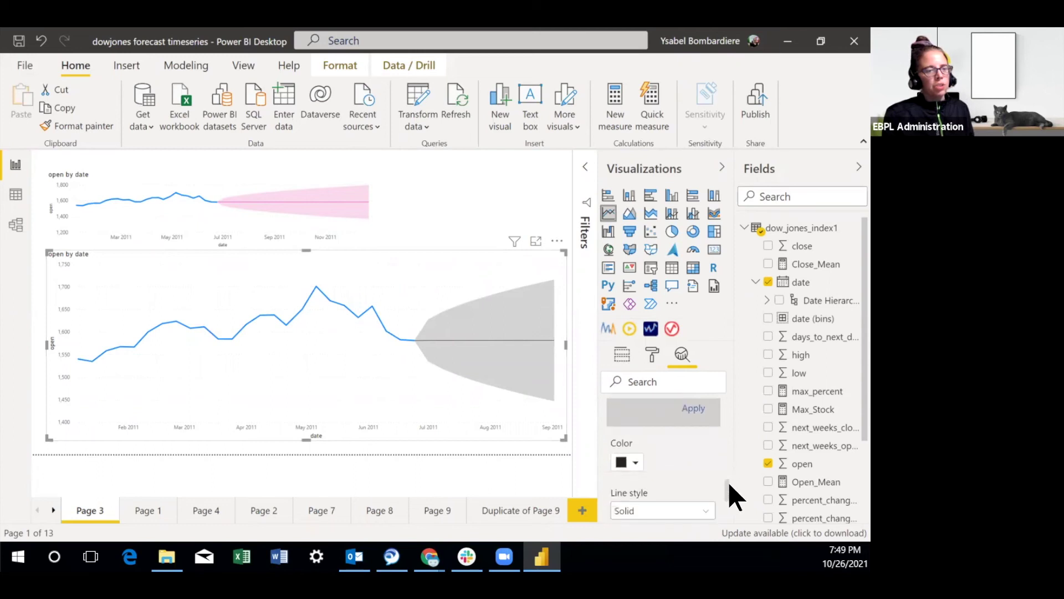
{"action": "left_click", "coordinate": [636, 475]}
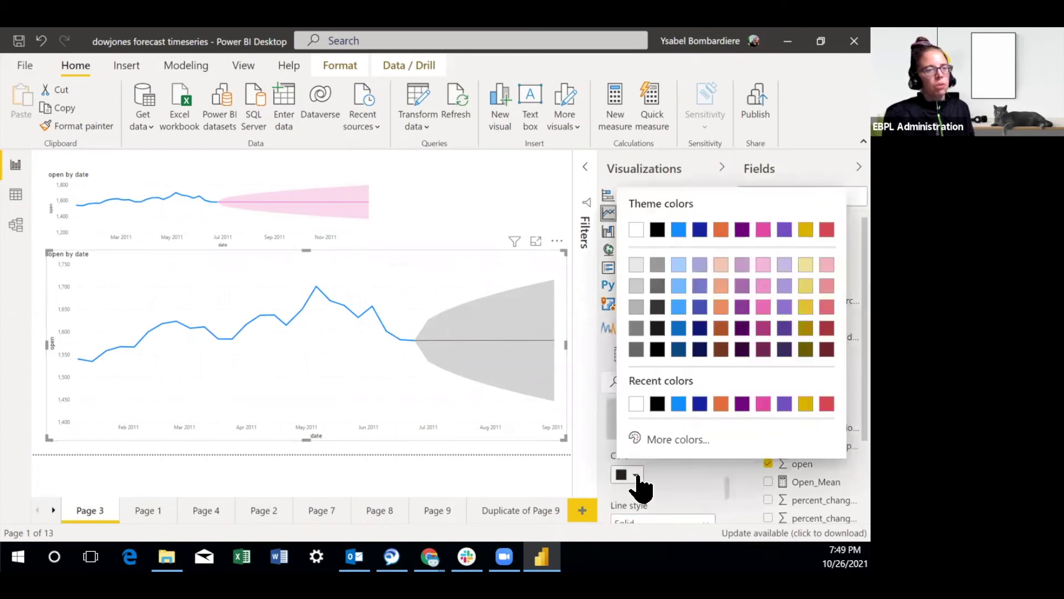
{"action": "left_click", "coordinate": [764, 407]}
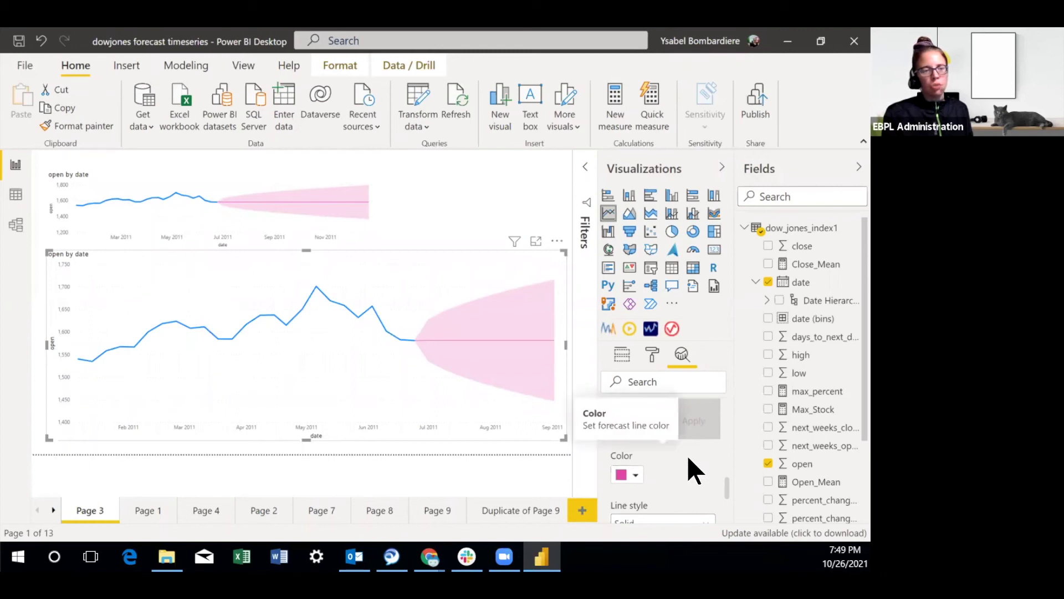
{"action": "mouse_move", "coordinate": [726, 482]}
{"action": "left_mouse_down"}
{"action": "mouse_move", "coordinate": [727, 507]}
{"action": "mouse_move", "coordinate": [730, 477]}
{"action": "left_mouse_up"}
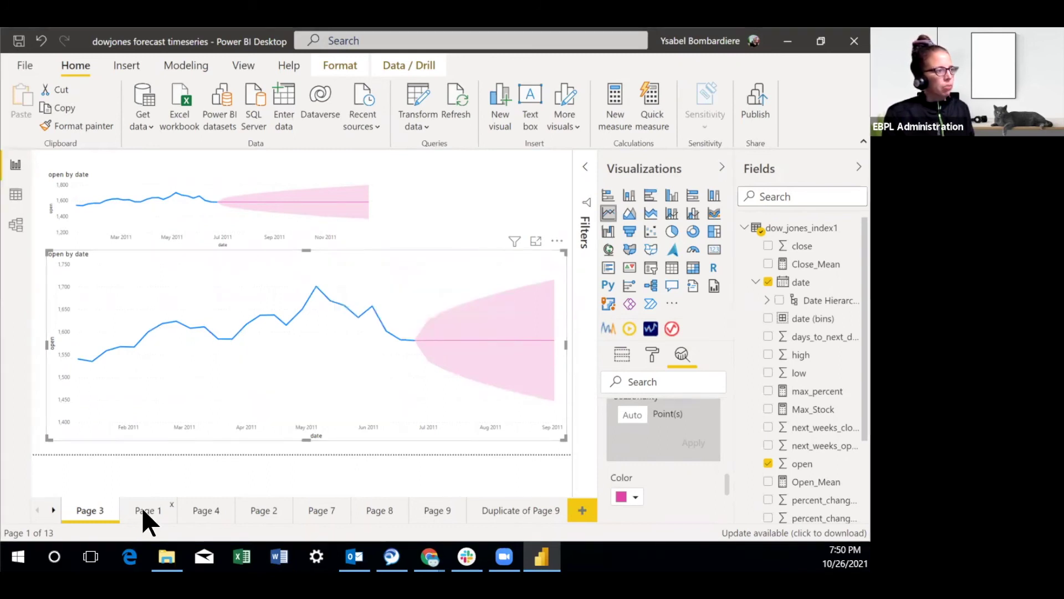
Compare the peaks around May 2011 in the open, high, low and close by date charts on Pages 3, 1, 4 and 2.
{"action": "left_click", "coordinate": [145, 521]}
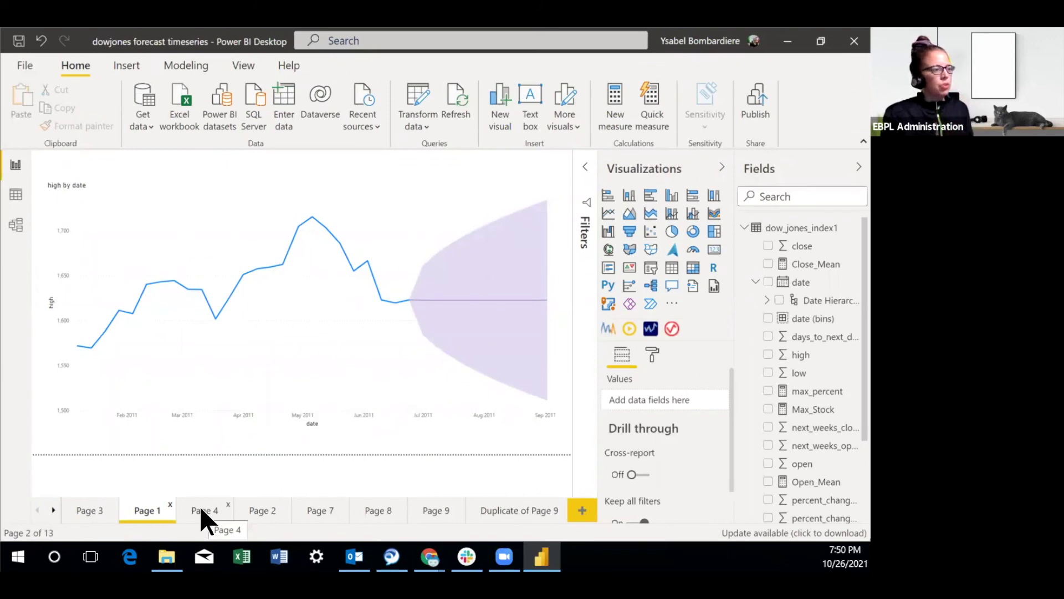
{"action": "left_click", "coordinate": [88, 514]}
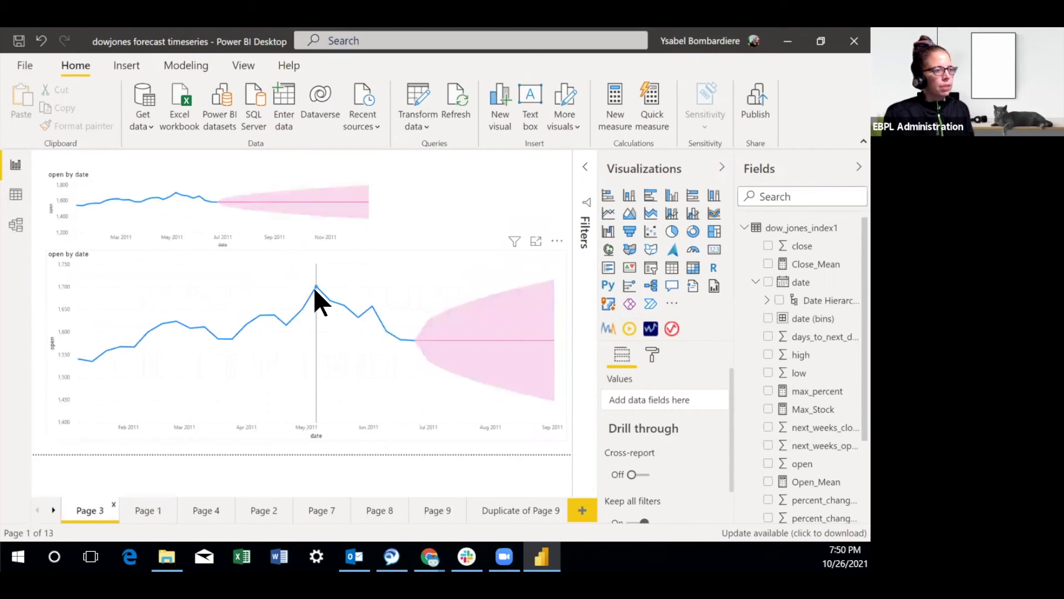
{"action": "mouse_move", "coordinate": [314, 288]}
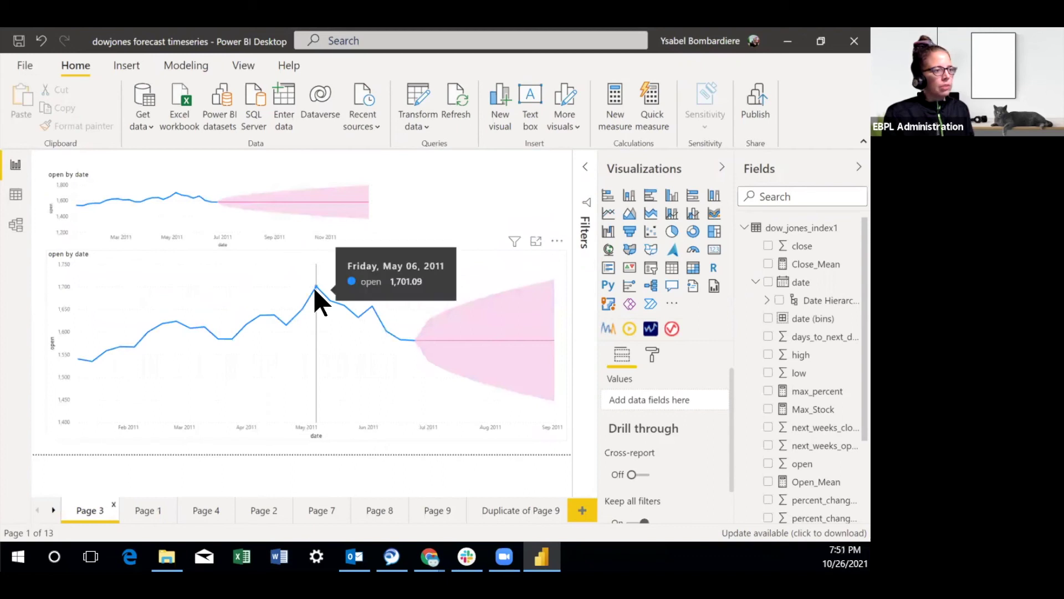
{"action": "left_click", "coordinate": [146, 510]}
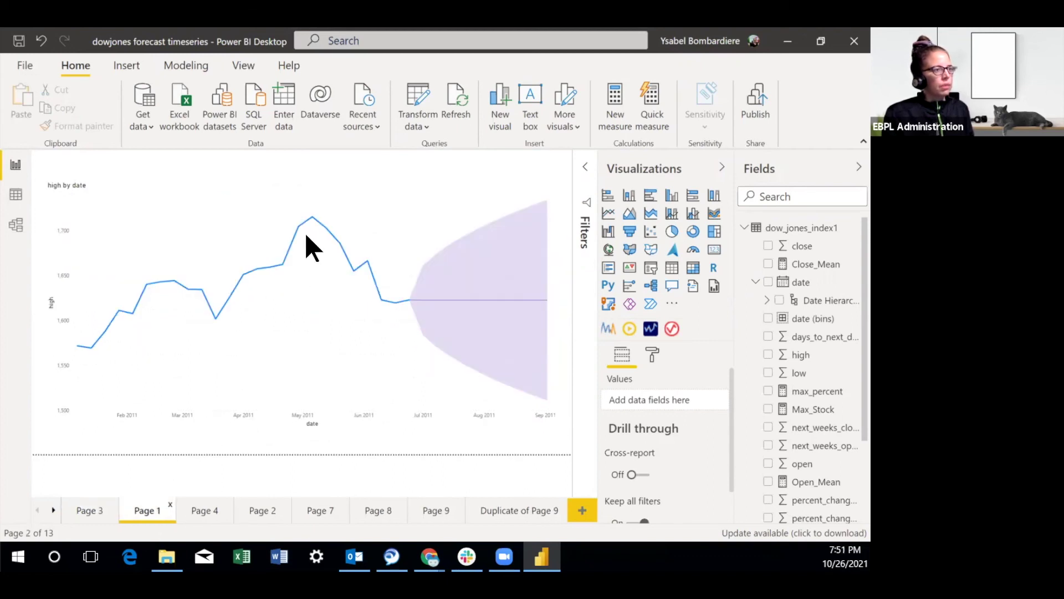
{"action": "mouse_move", "coordinate": [307, 236]}
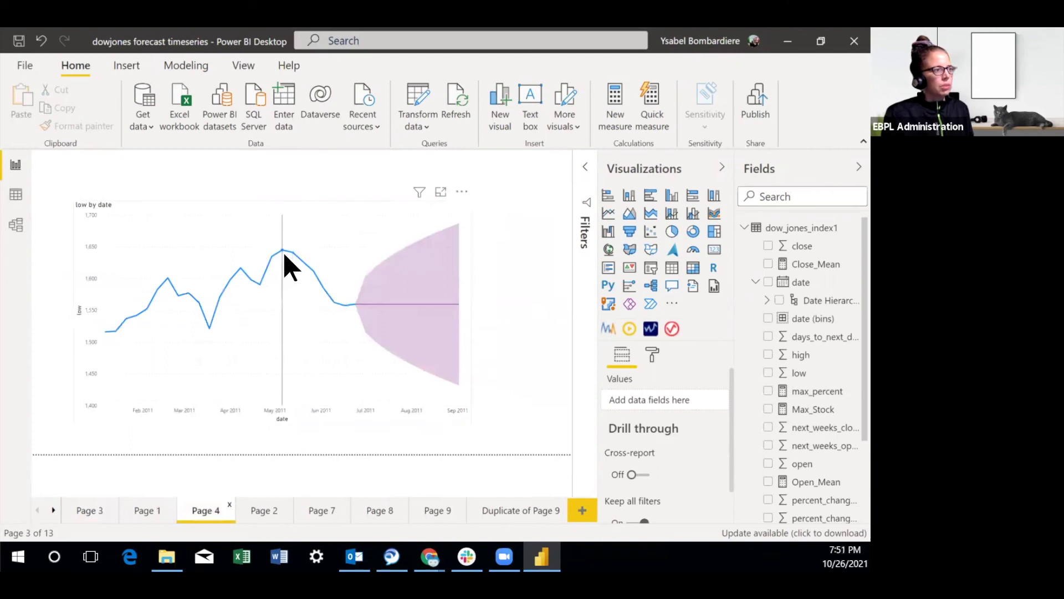
{"action": "mouse_move", "coordinate": [284, 256]}
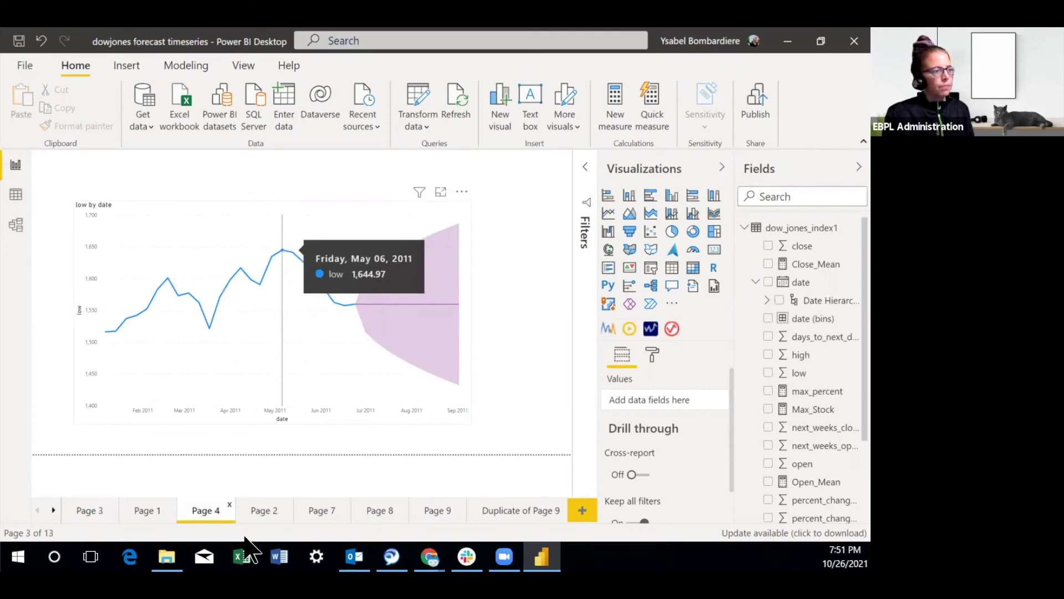
{"action": "left_click", "coordinate": [260, 510]}
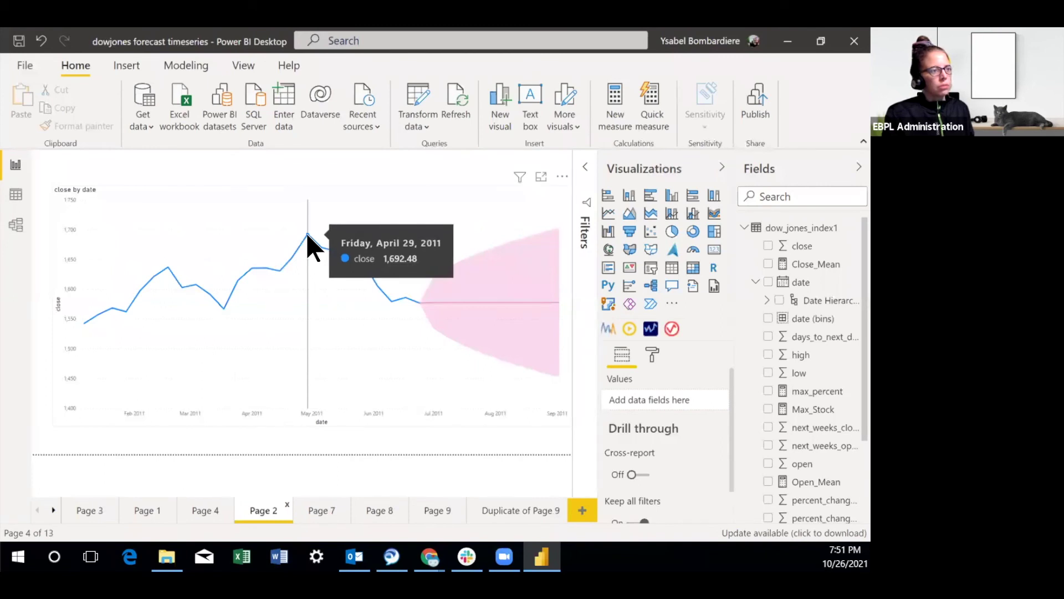
Look through the remaining report pages, including the open by date scatter chart on Page 8, and return to Page 3.
{"action": "left_click", "coordinate": [311, 512]}
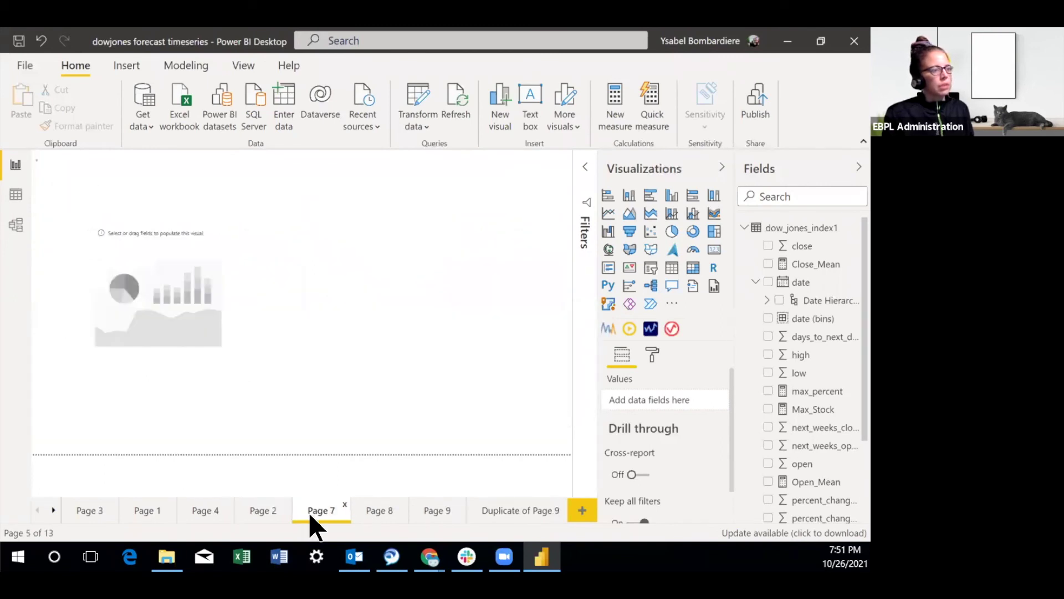
{"action": "left_click", "coordinate": [374, 509]}
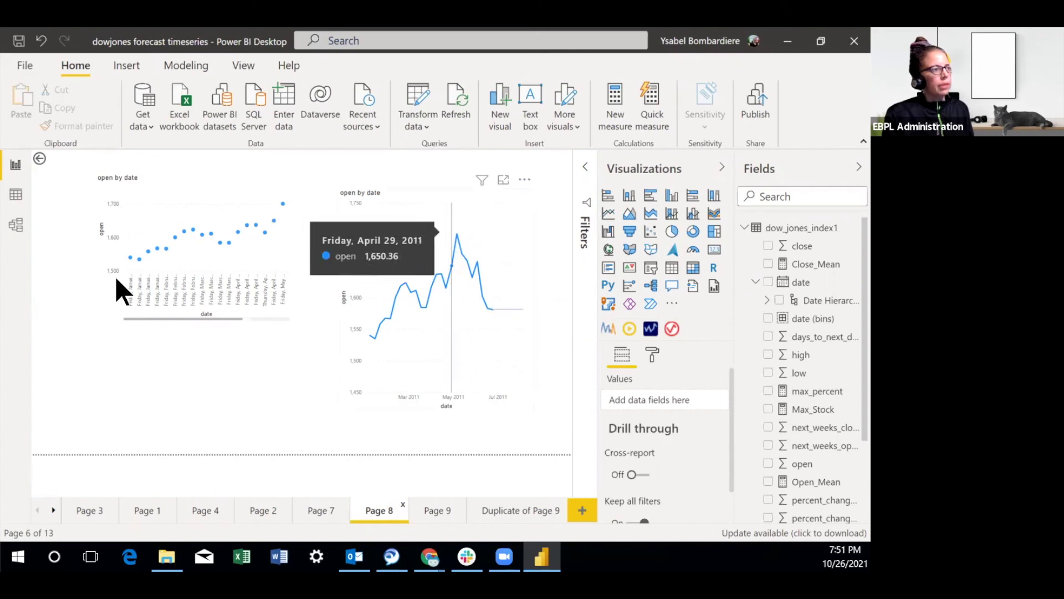
{"action": "left_click", "coordinate": [148, 205]}
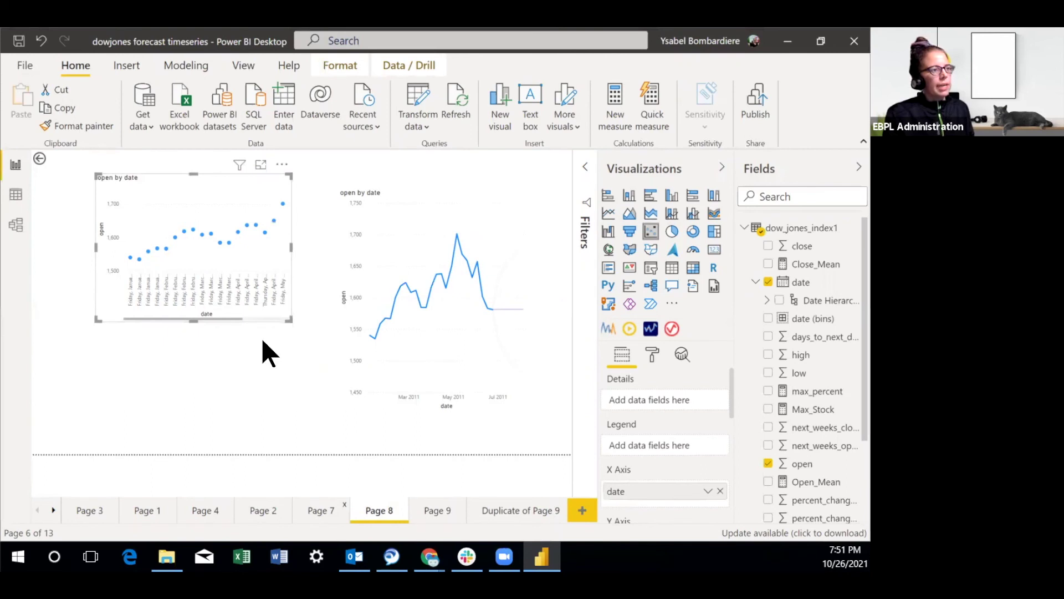
{"action": "left_click", "coordinate": [321, 510]}
{"action": "left_click", "coordinate": [259, 510]}
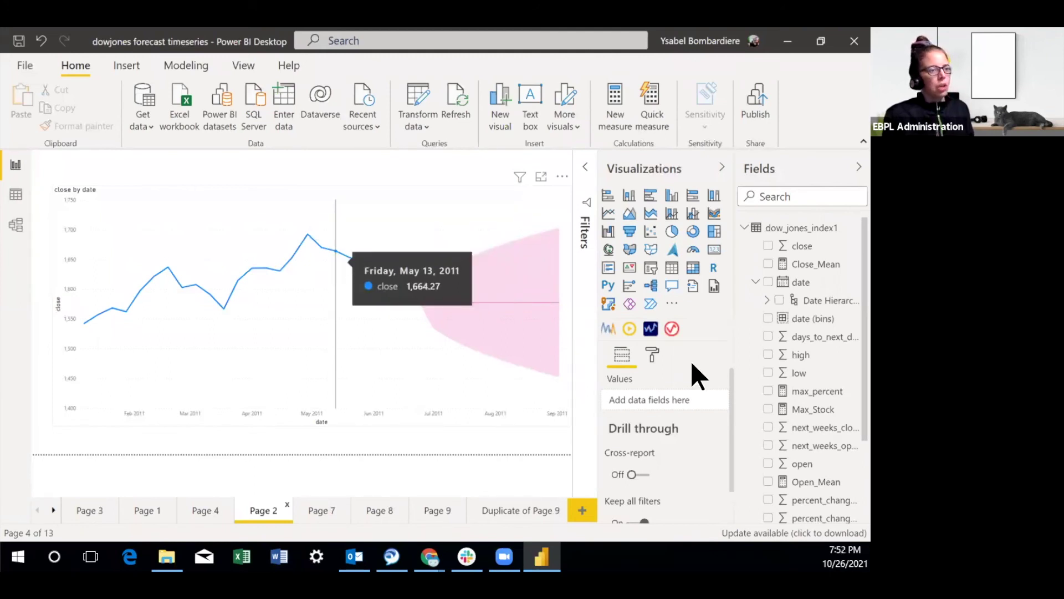
{"action": "left_click", "coordinate": [494, 507]}
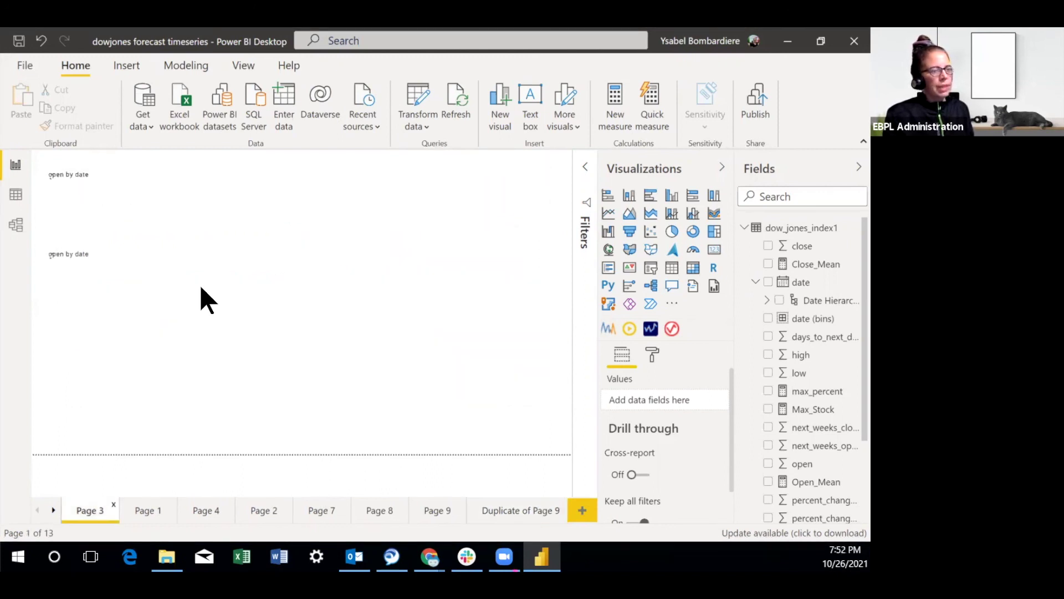
Add the stock field as the legend of the lower open by date chart and inspect the values per stock.
{"action": "left_click", "coordinate": [200, 287]}
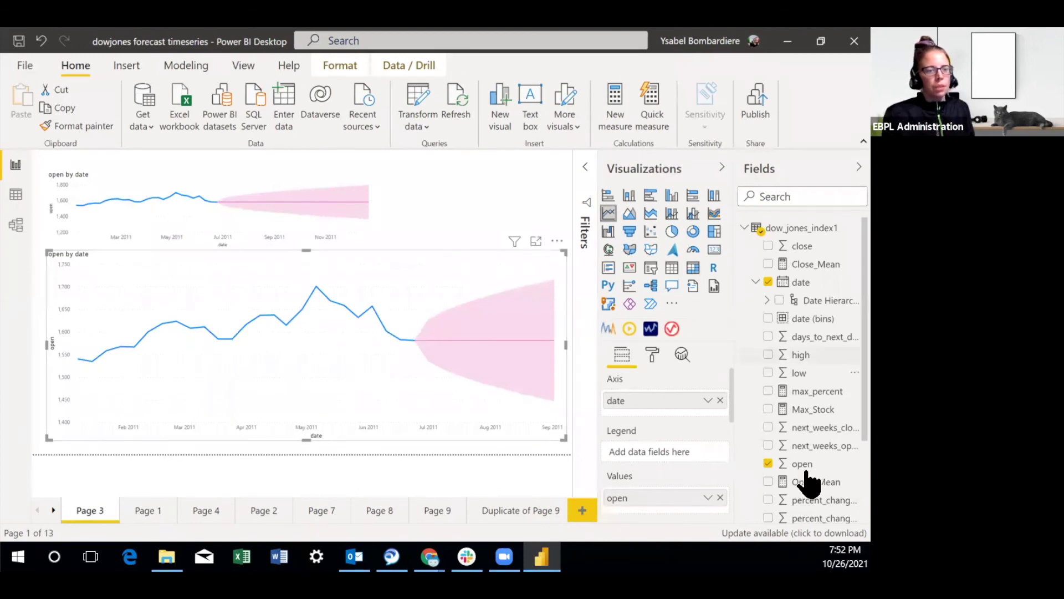
{"action": "scroll", "coordinate": [810, 482], "scroll_direction": "down", "scroll_amount": 1}
{"action": "scroll", "coordinate": [806, 486], "scroll_direction": "down", "scroll_amount": 3}
{"action": "left_click_drag", "start_coordinate": [809, 484], "coordinate": [643, 457]}
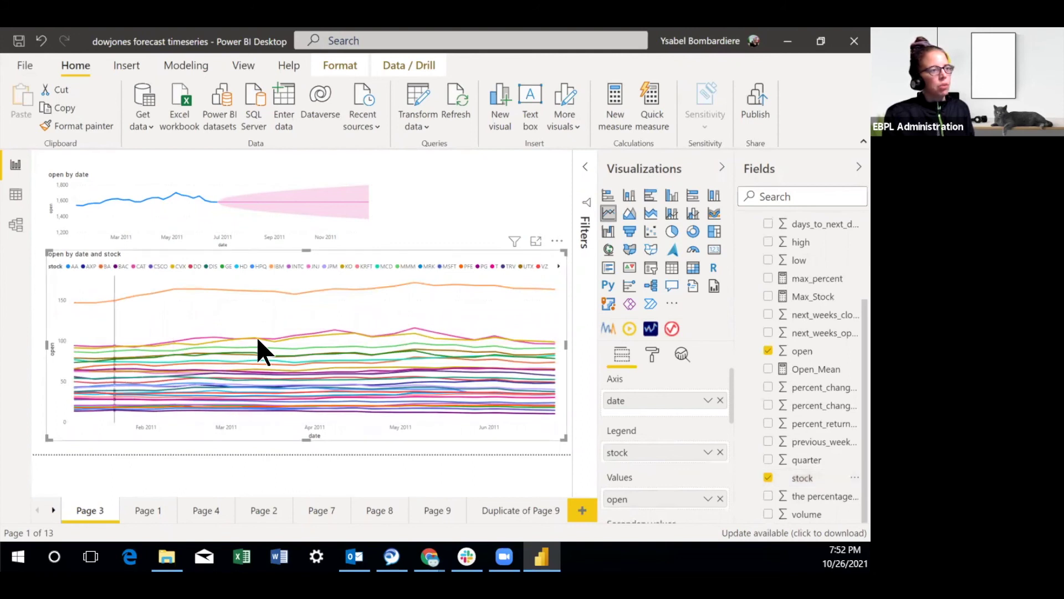
{"action": "mouse_move", "coordinate": [257, 341]}
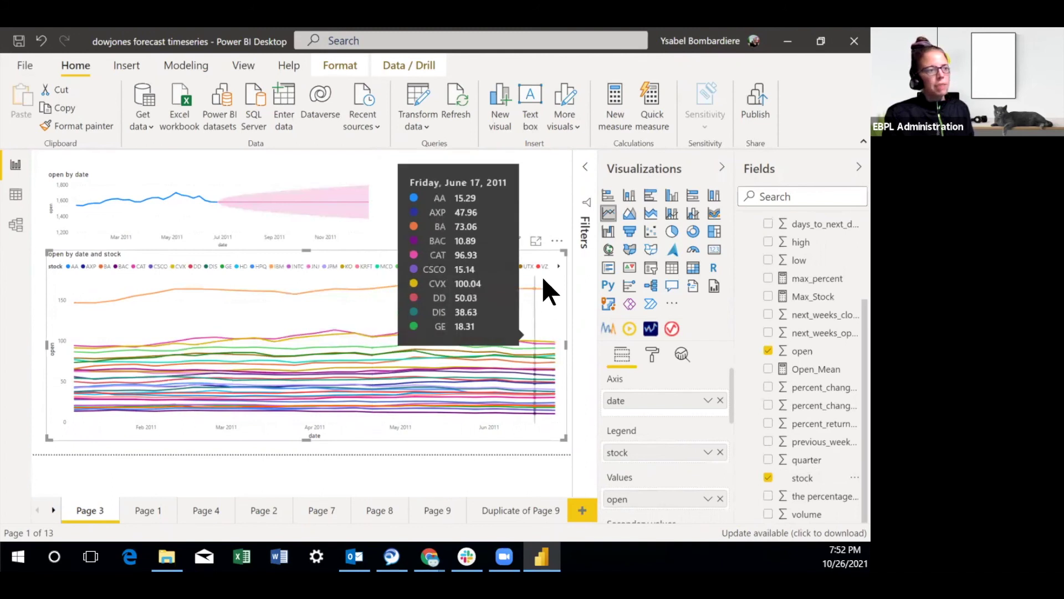
{"action": "mouse_move", "coordinate": [543, 279]}
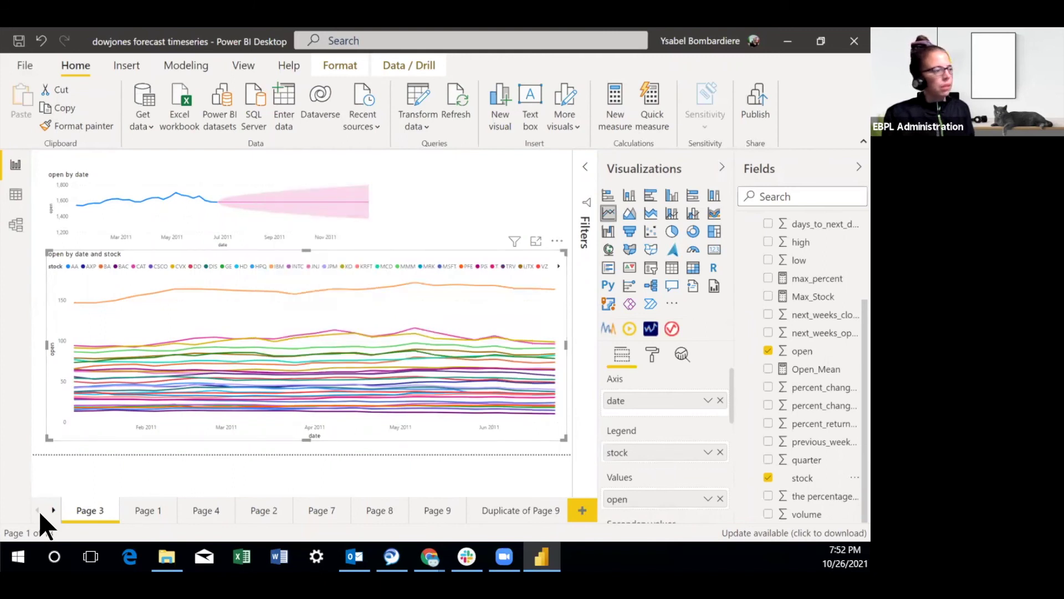
Go to the Duplicate of Page 3 page and select its open by date and stock chart.
{"action": "left_click", "coordinate": [53, 510]}
{"action": "left_click", "coordinate": [53, 510]}
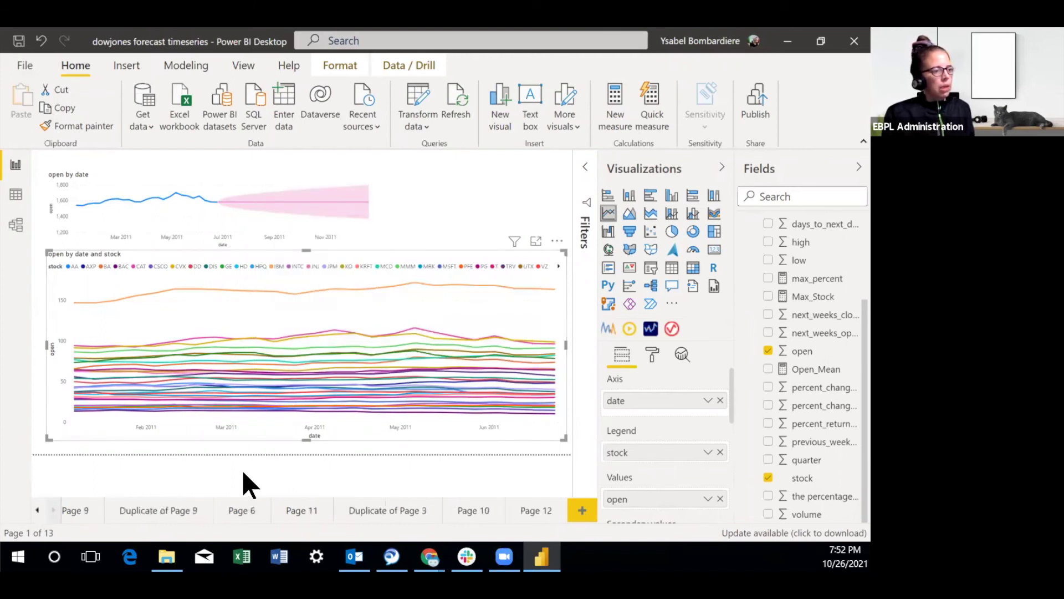
{"action": "left_click", "coordinate": [383, 516]}
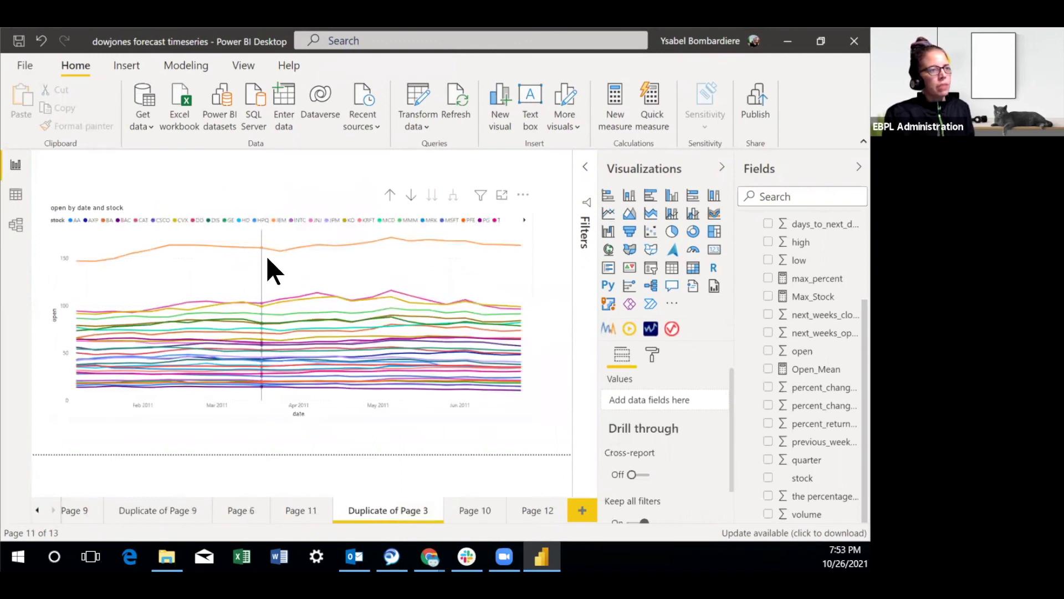
{"action": "left_click", "coordinate": [268, 270]}
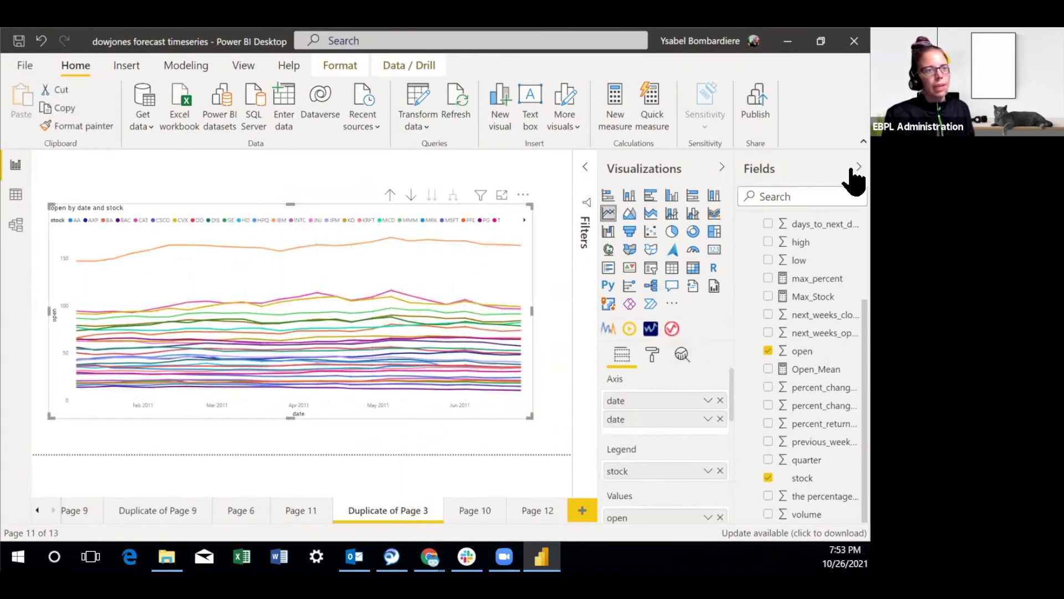
Add the Date Hierarchy to the chart's axis, turn on drill down and move to the Year level.
{"action": "scroll", "coordinate": [791, 290], "scroll_direction": "up", "scroll_amount": 3}
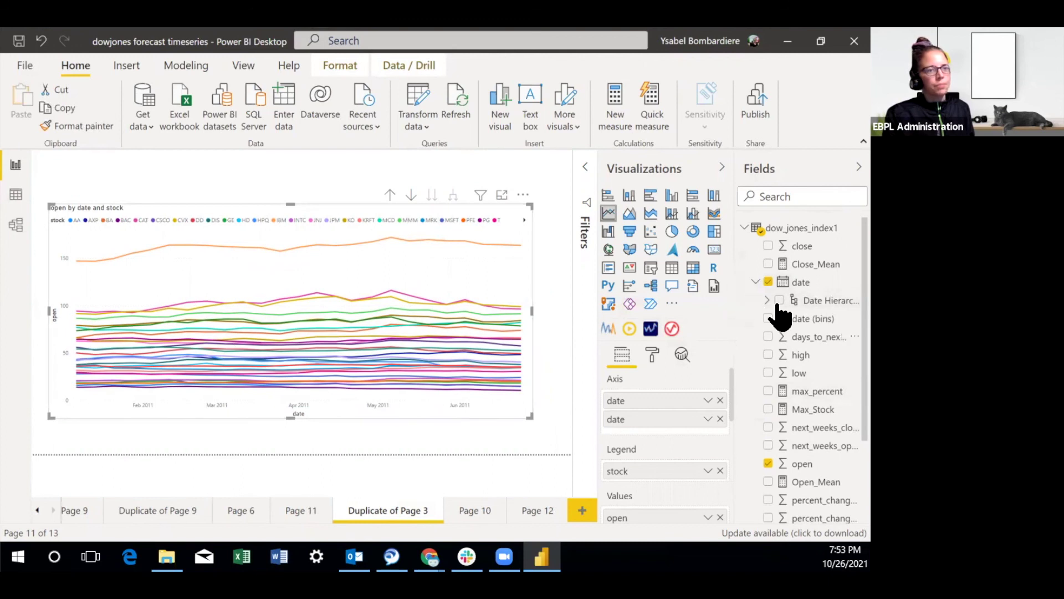
{"action": "left_click_drag", "start_coordinate": [783, 304], "coordinate": [408, 244]}
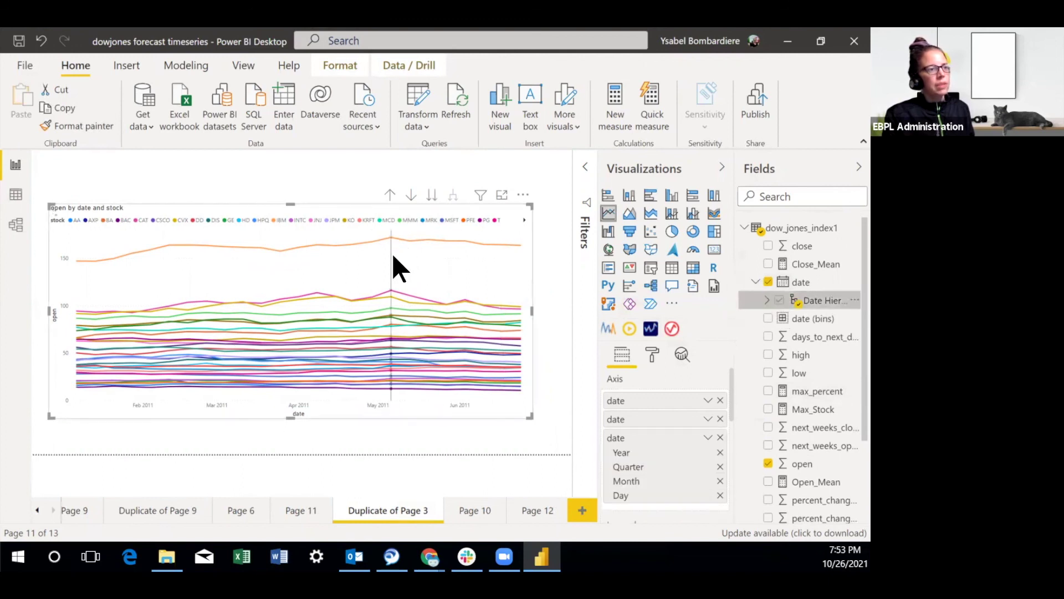
{"action": "left_click", "coordinate": [411, 195]}
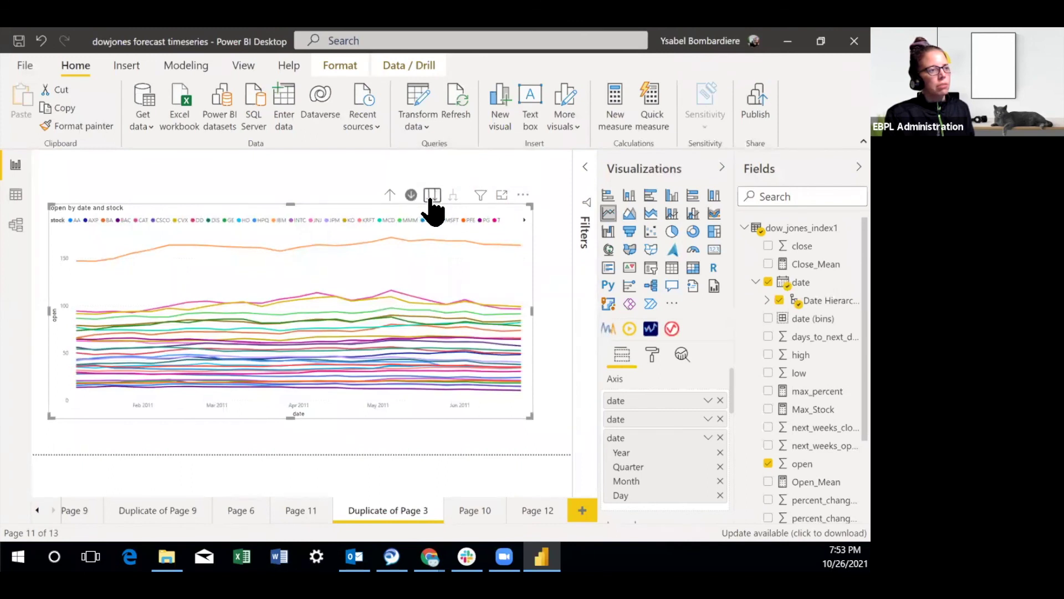
{"action": "left_click", "coordinate": [432, 196]}
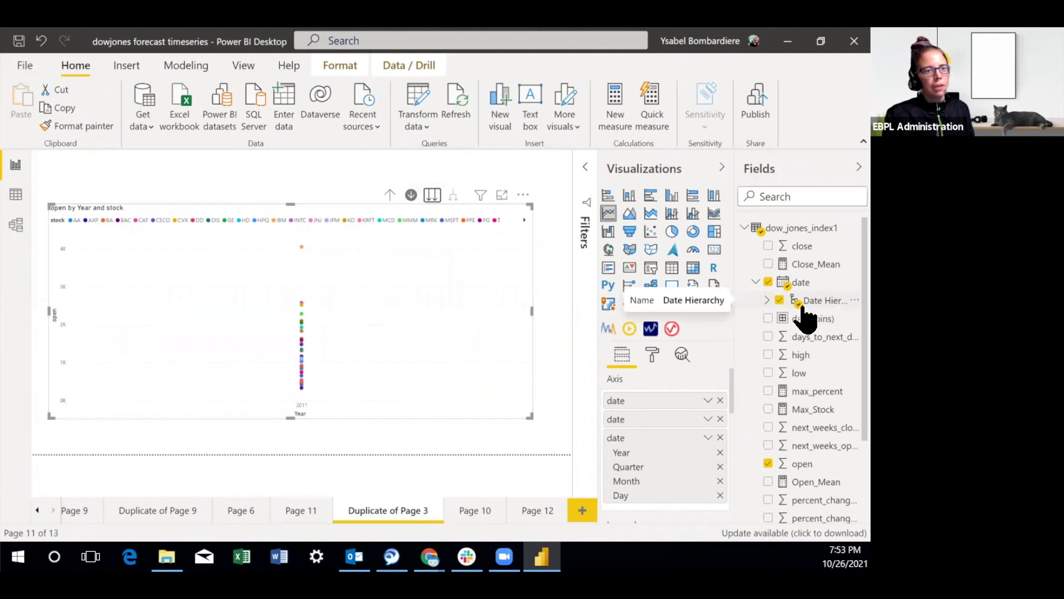
Remove the two duplicate date fields from the chart's axis and move through the Quarter and Month levels to the Day level.
{"action": "left_click", "coordinate": [766, 300]}
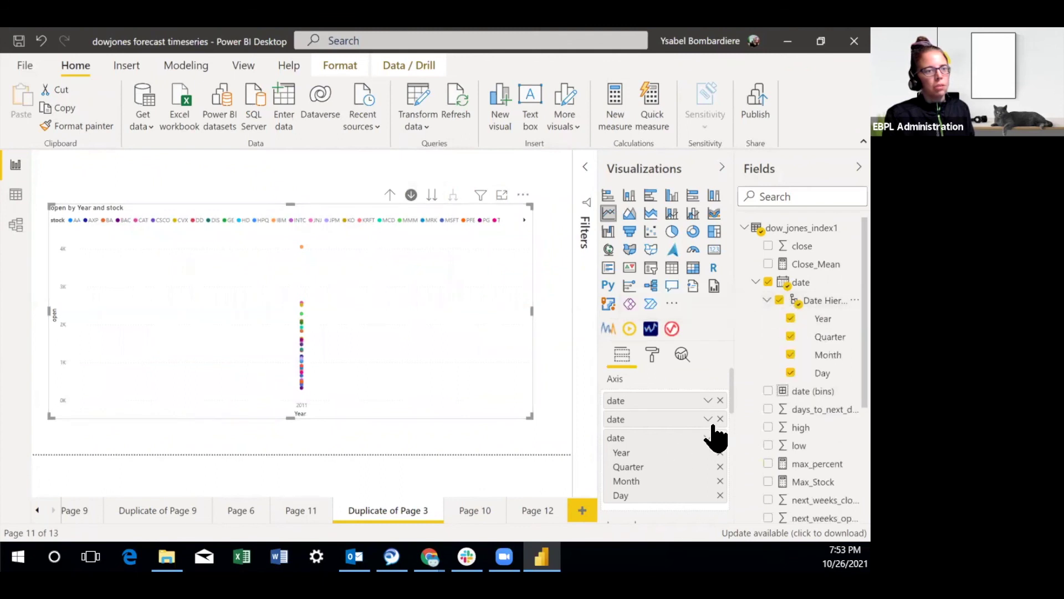
{"action": "left_click", "coordinate": [720, 400]}
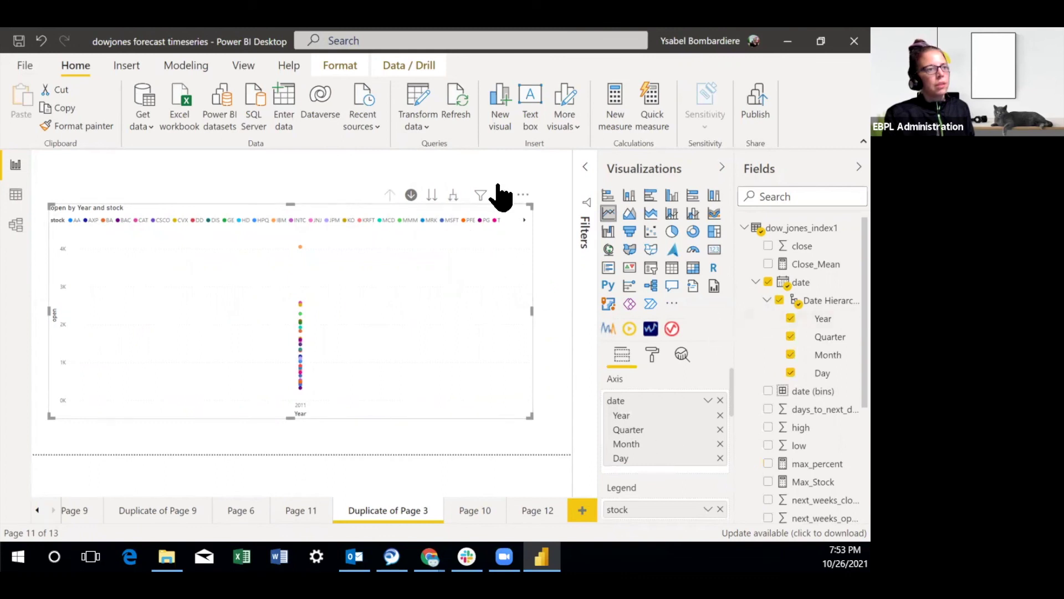
{"action": "left_click", "coordinate": [433, 195]}
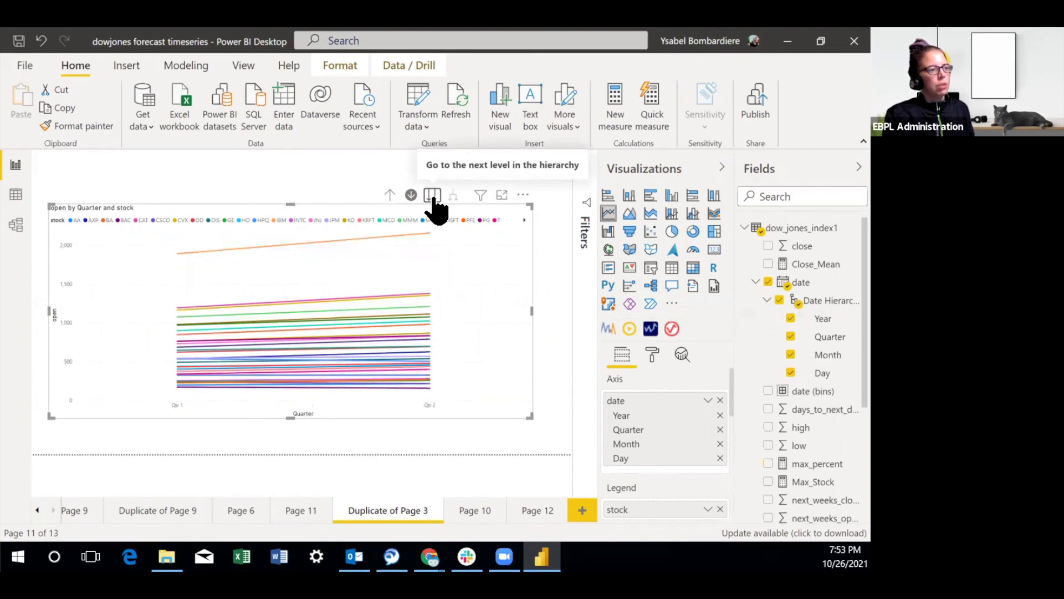
{"action": "left_click", "coordinate": [432, 195]}
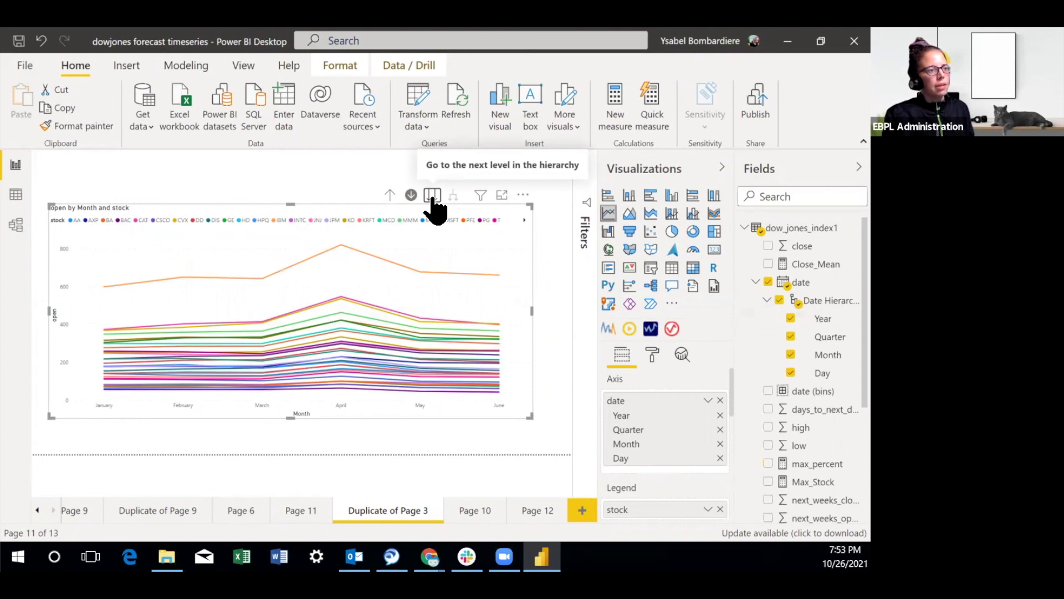
{"action": "left_click", "coordinate": [432, 195]}
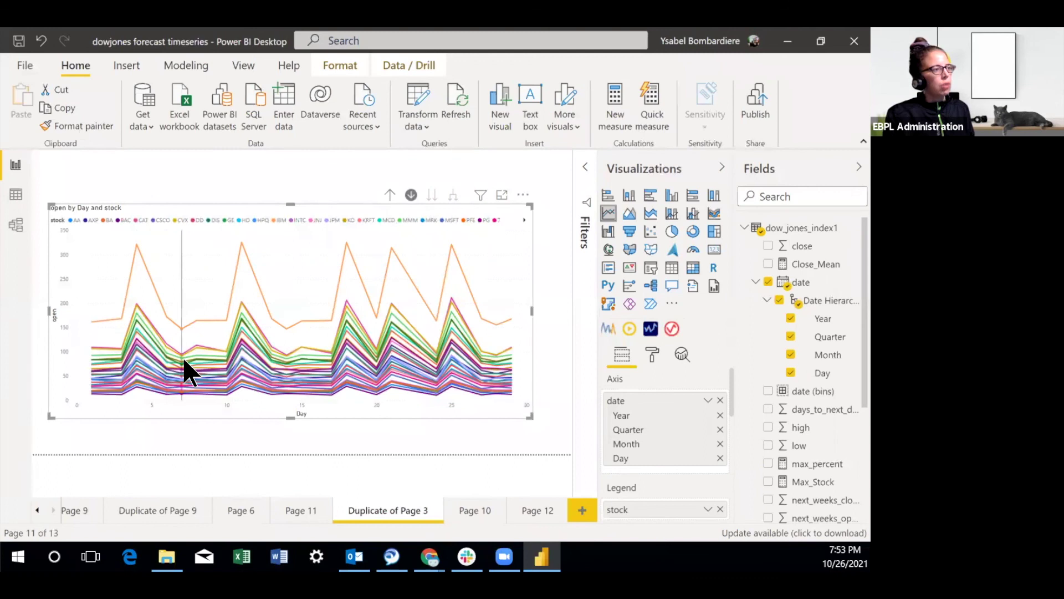
{"action": "mouse_move", "coordinate": [189, 374]}
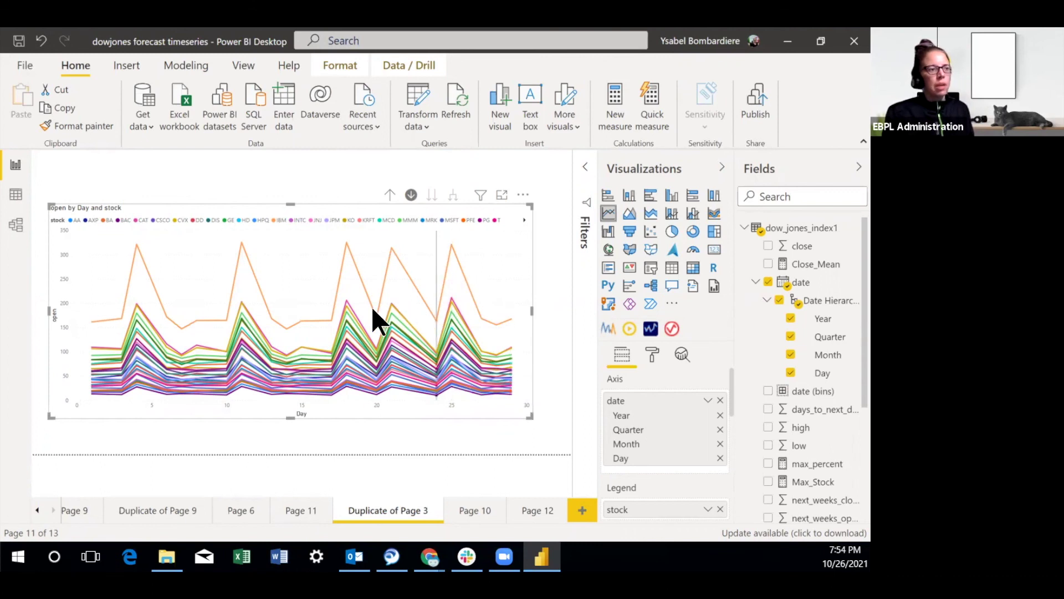
Drill the open by stock chart up to the Year level and step through the hierarchy again to the Day level.
{"action": "left_click", "coordinate": [390, 195]}
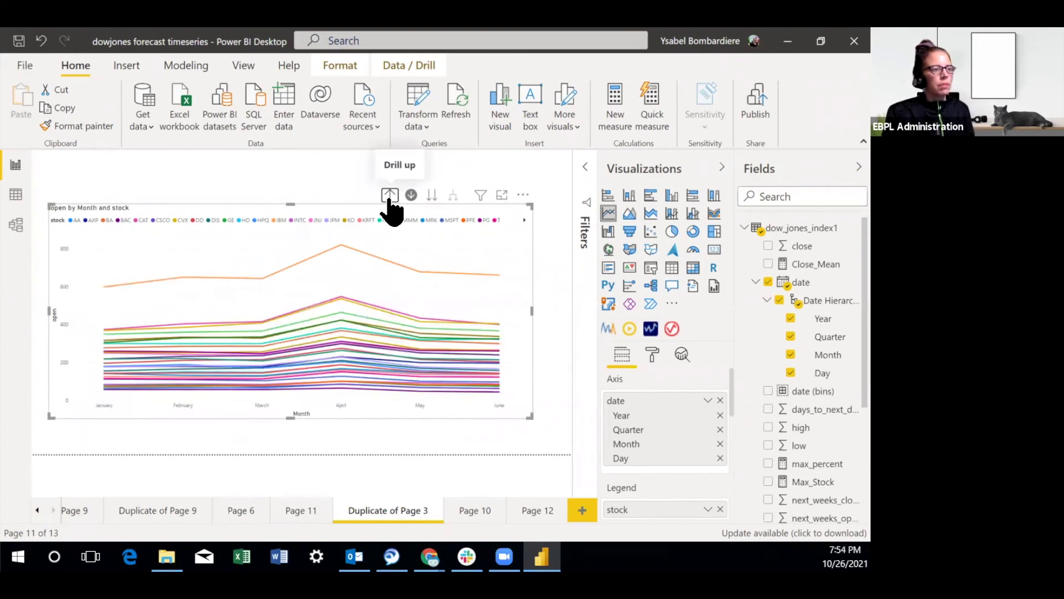
{"action": "left_click", "coordinate": [389, 196]}
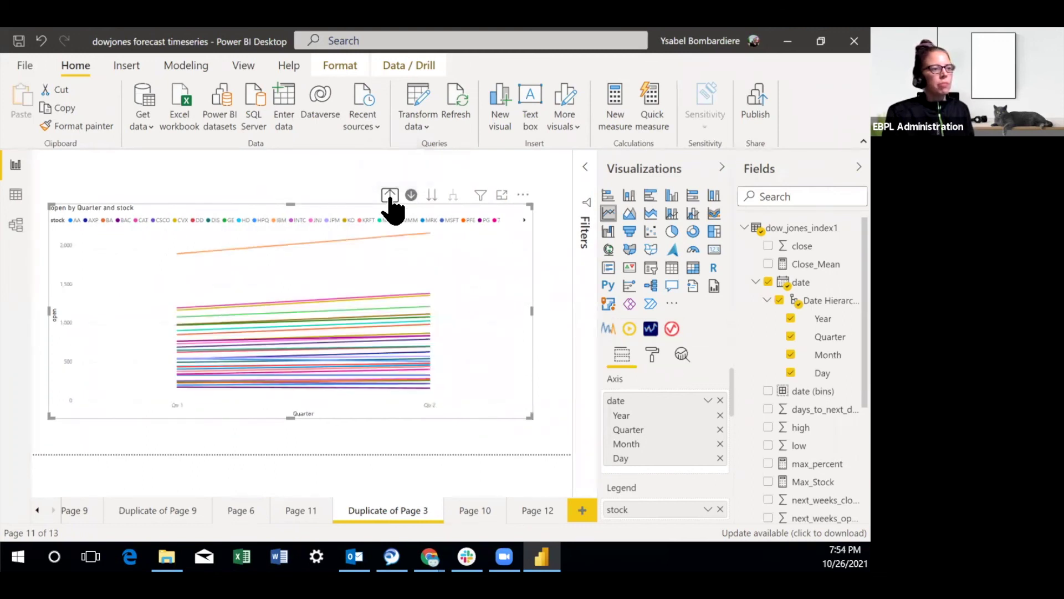
{"action": "left_click", "coordinate": [389, 195]}
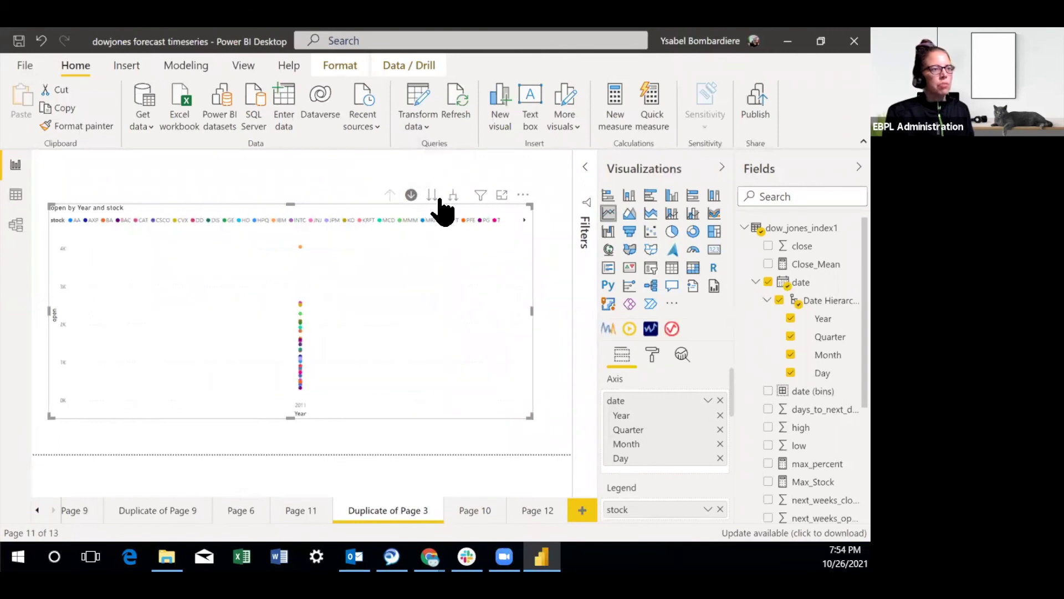
{"action": "left_click", "coordinate": [432, 195]}
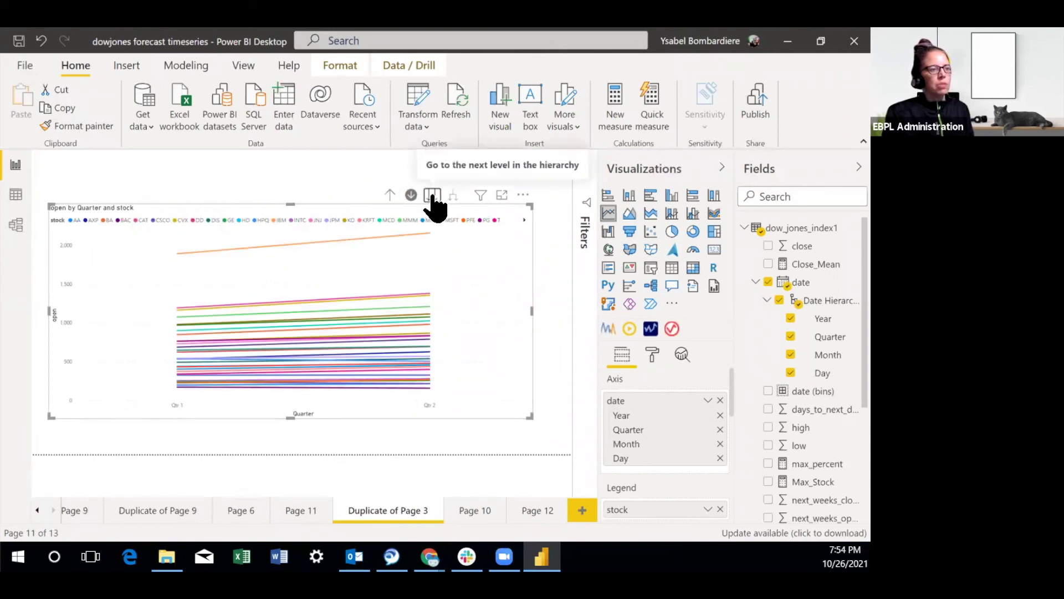
{"action": "left_click", "coordinate": [432, 196]}
{"action": "left_click", "coordinate": [432, 196]}
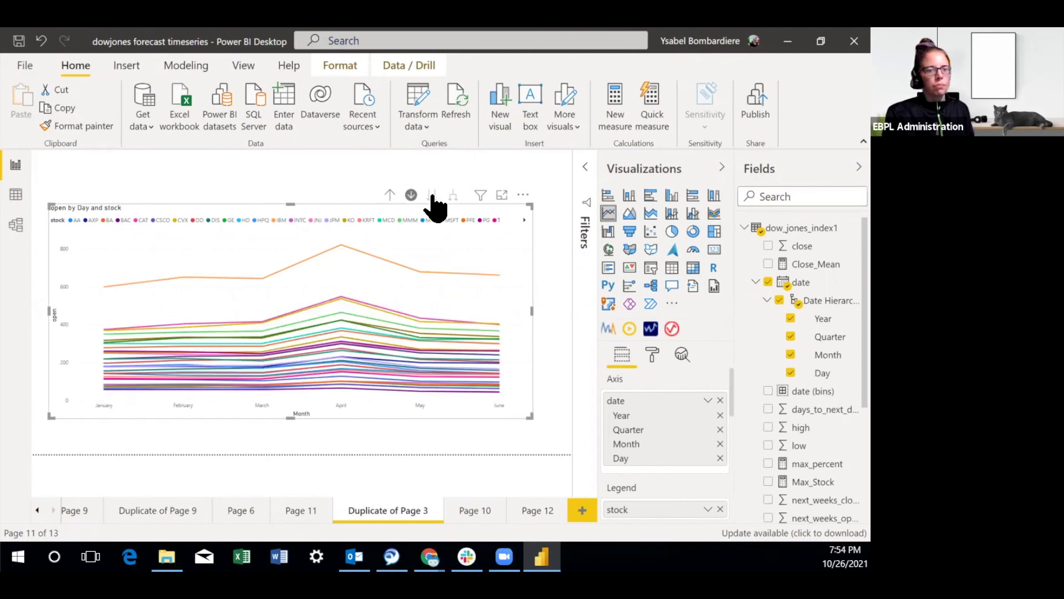
Go to Page 12 and show the formula of the max_percent measure.
{"action": "left_click", "coordinate": [538, 511]}
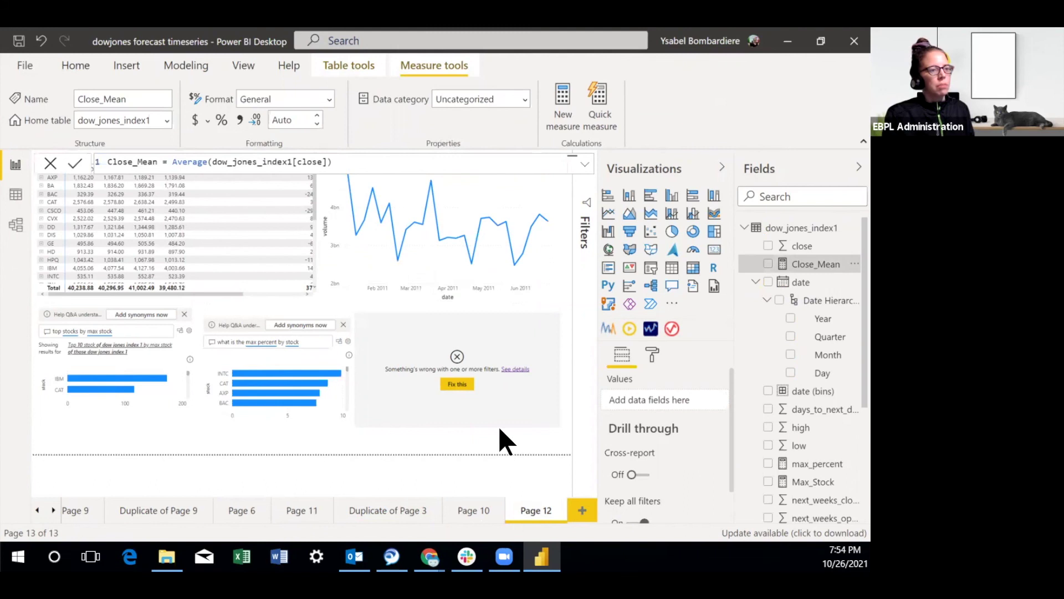
{"action": "scroll", "coordinate": [791, 334], "scroll_direction": "down", "scroll_amount": 3}
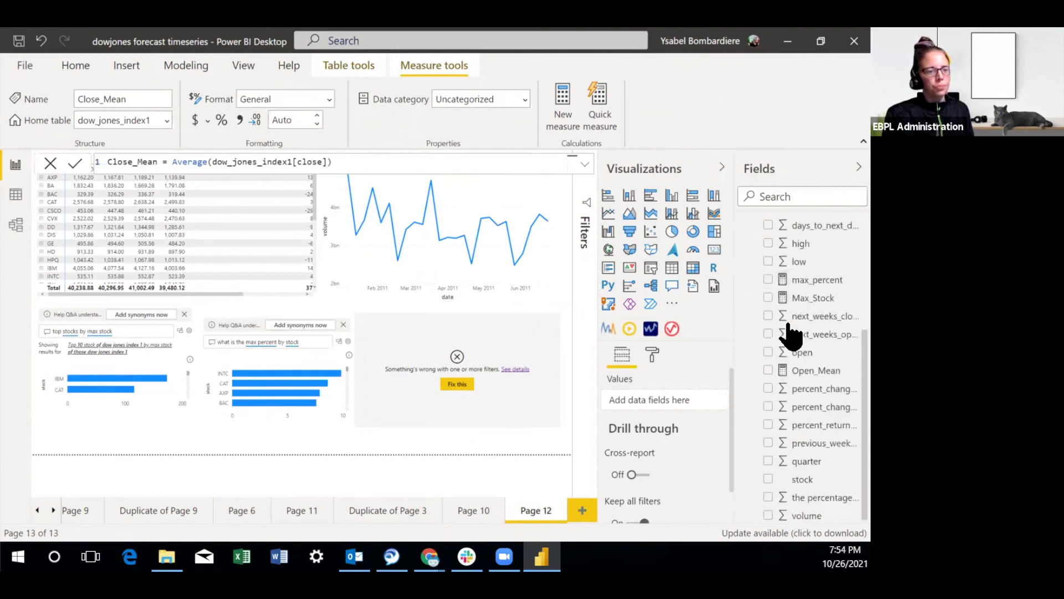
{"action": "left_click", "coordinate": [823, 279]}
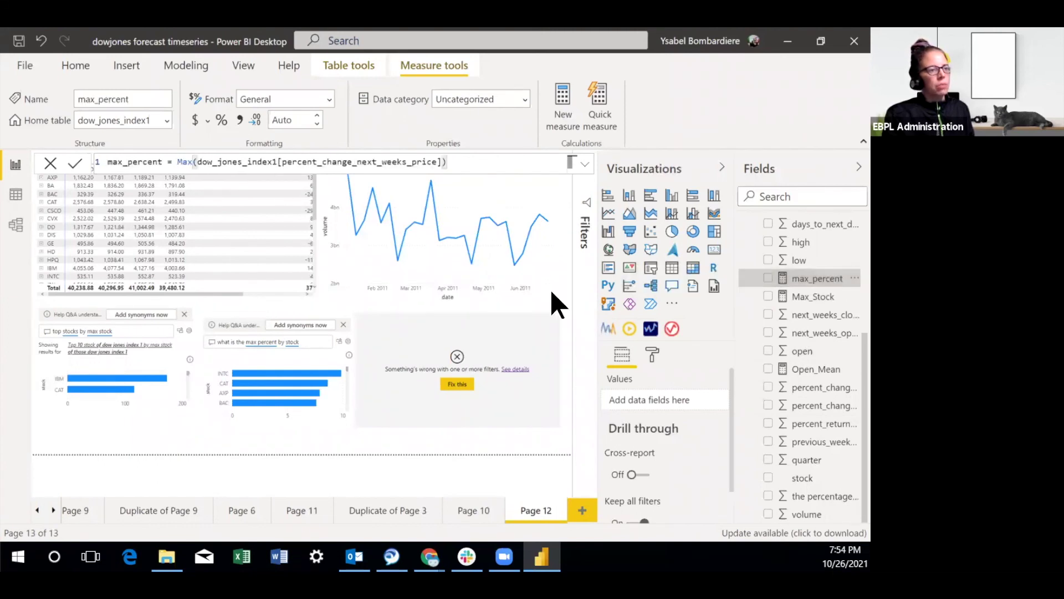
{"action": "left_click", "coordinate": [550, 311]}
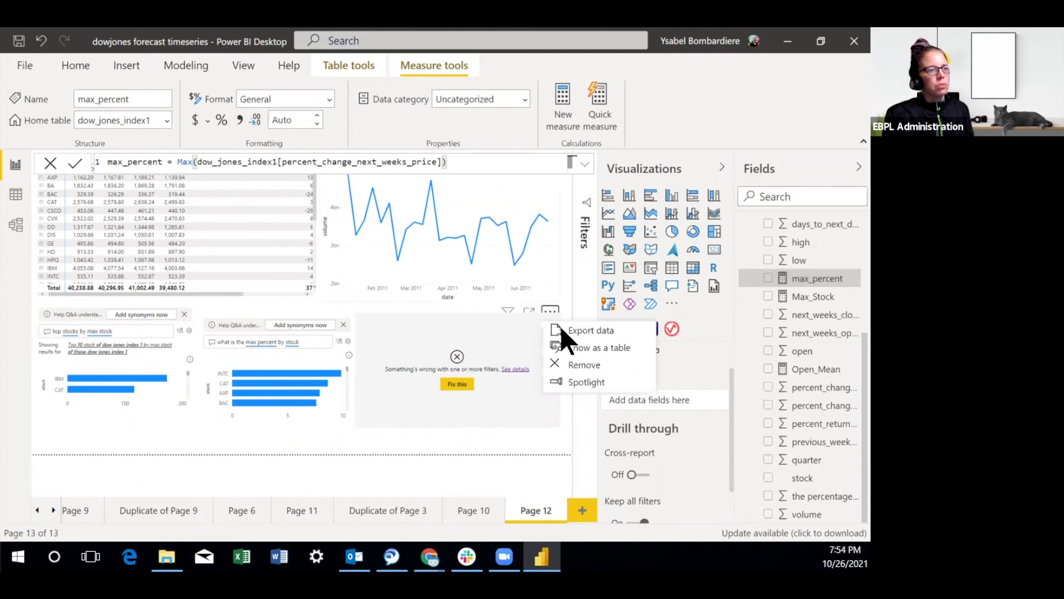
{"action": "left_click", "coordinate": [672, 286]}
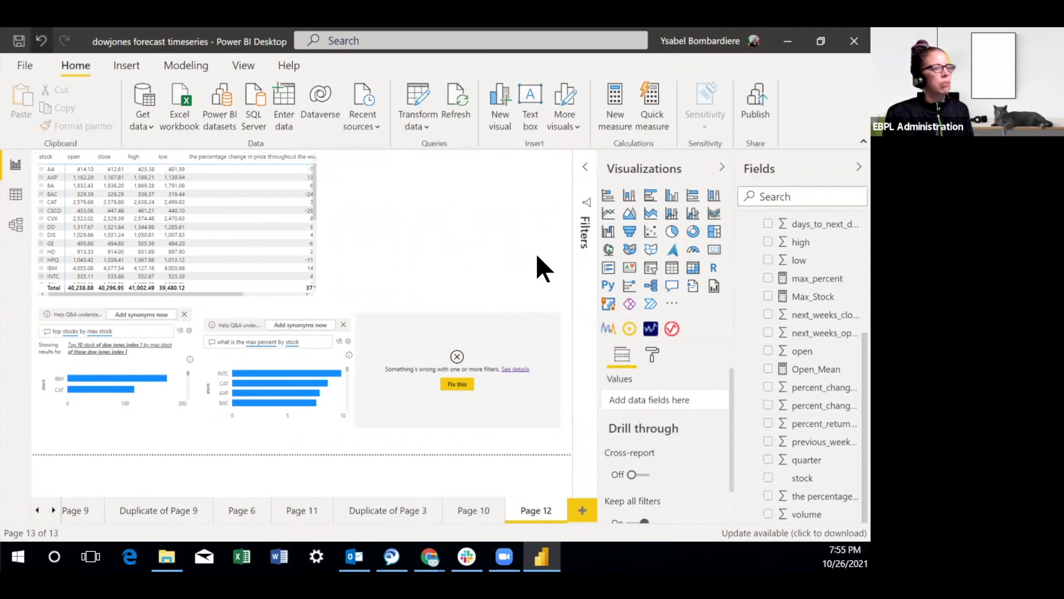
{"action": "key", "text": "ctrl+z"}
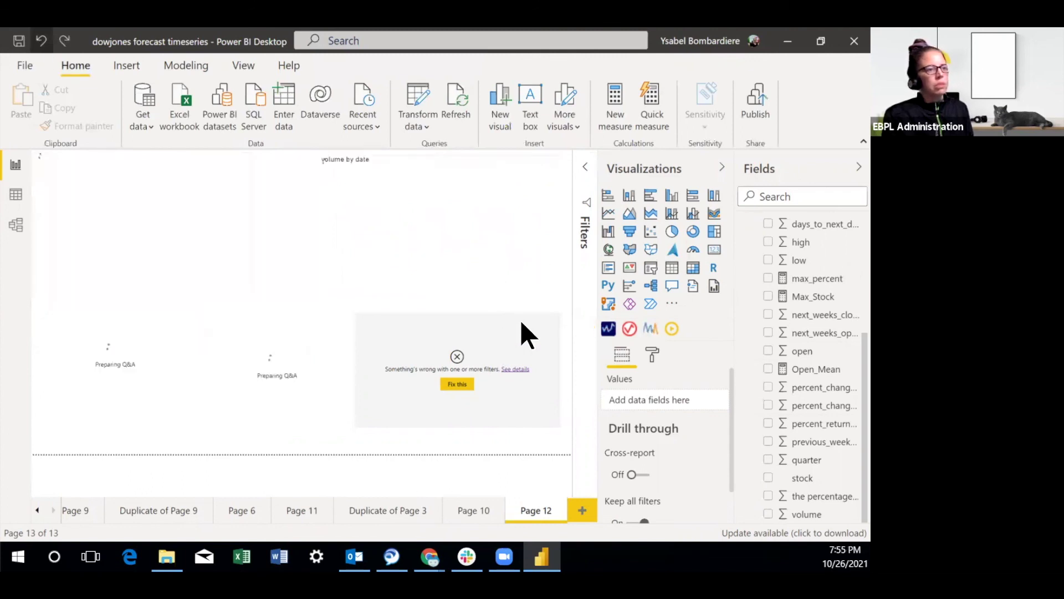
Remove the visual with the filter error from Page 12 and put a Q&A visual in its place.
{"action": "left_click", "coordinate": [550, 304]}
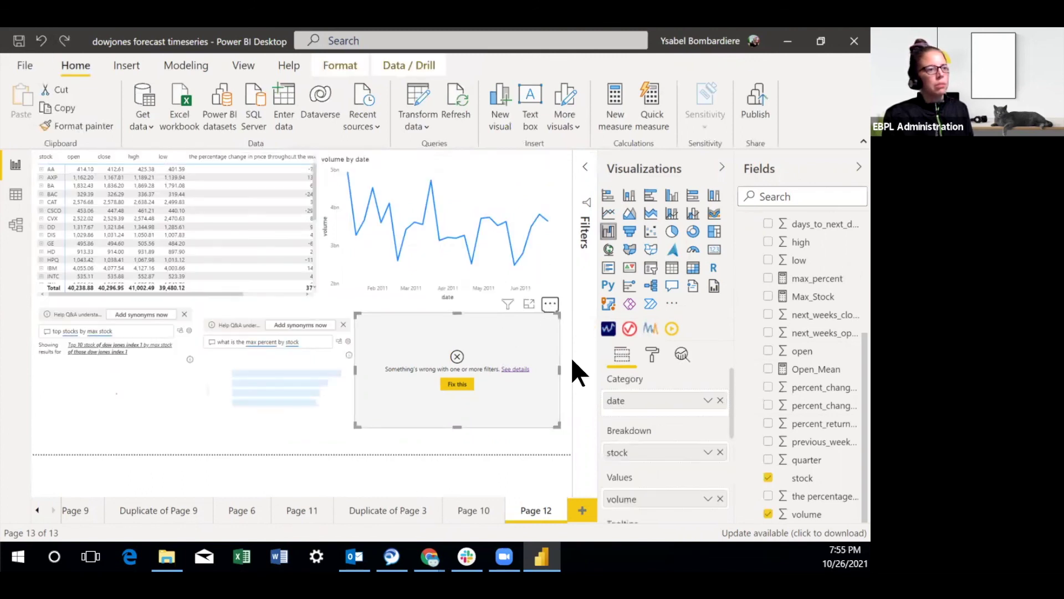
{"action": "left_click", "coordinate": [586, 338]}
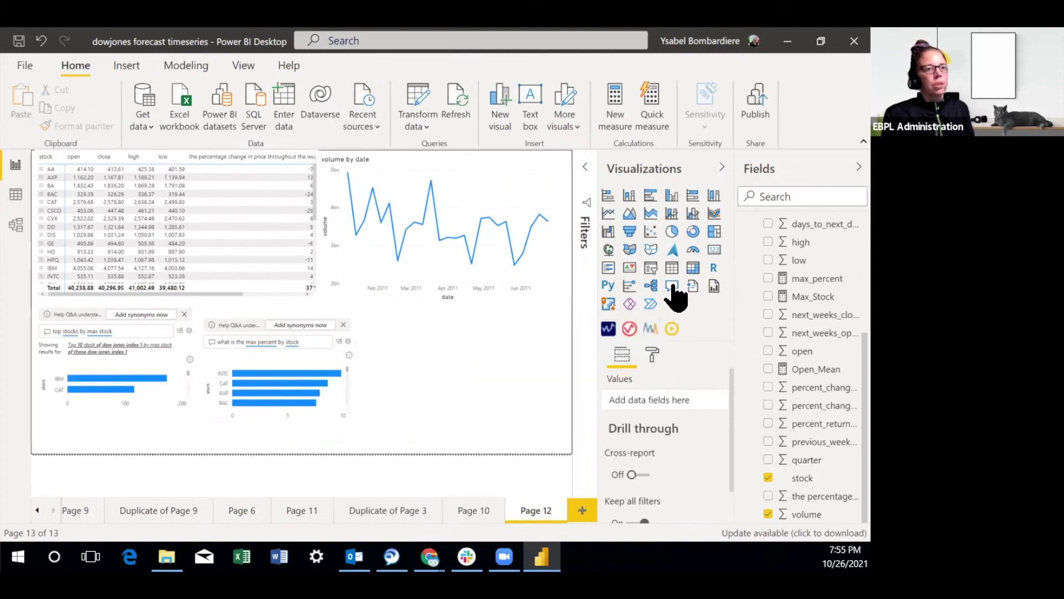
{"action": "left_click_drag", "start_coordinate": [672, 287], "coordinate": [450, 365]}
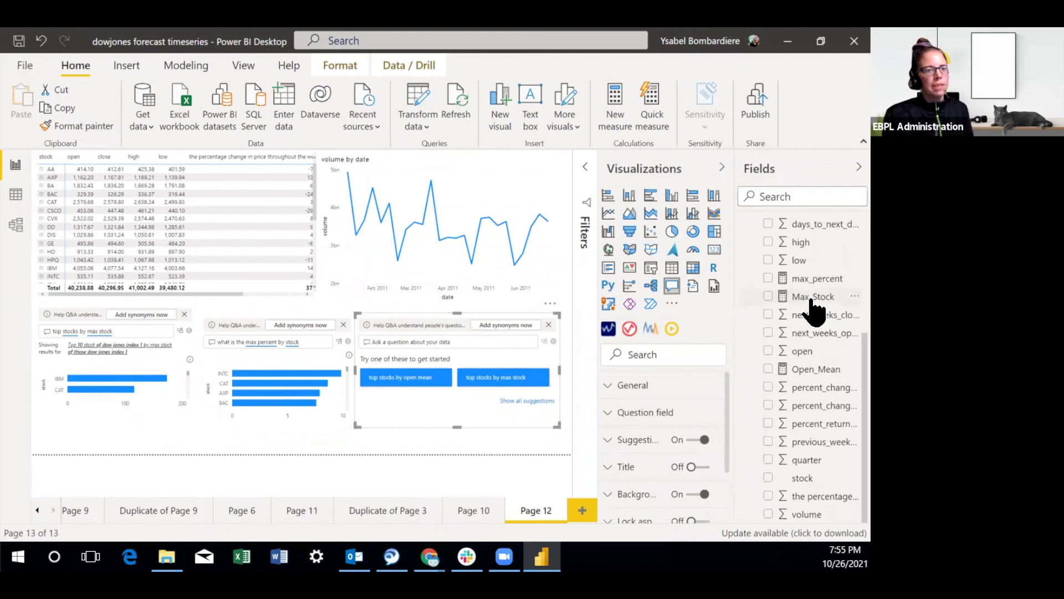
Ask the new Q&A visual for "max stock", using the suggested question.
{"action": "left_click", "coordinate": [392, 340]}
{"action": "type", "text": "max"}
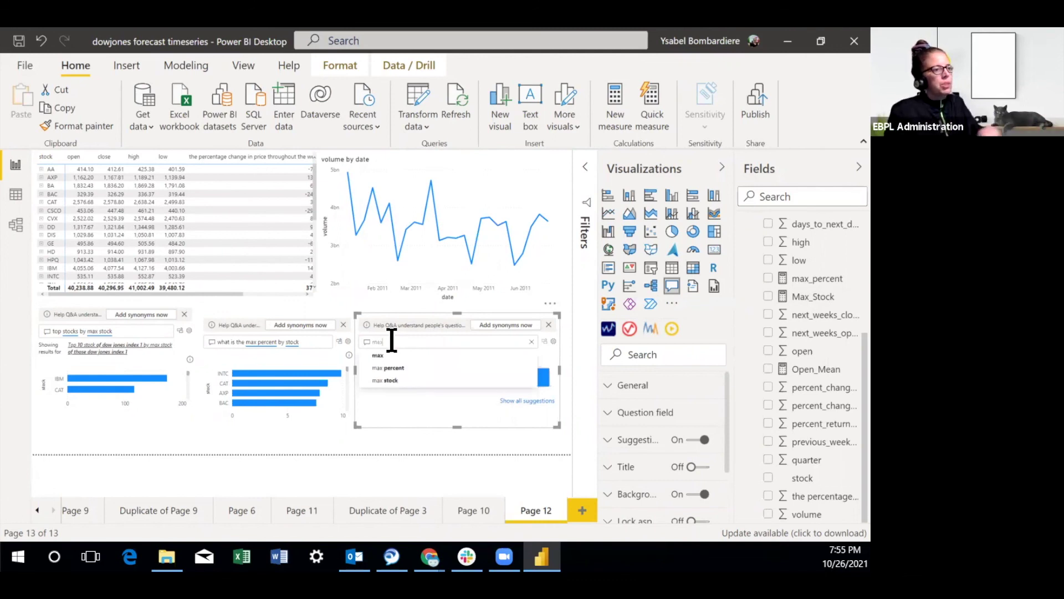
{"action": "left_click", "coordinate": [391, 381]}
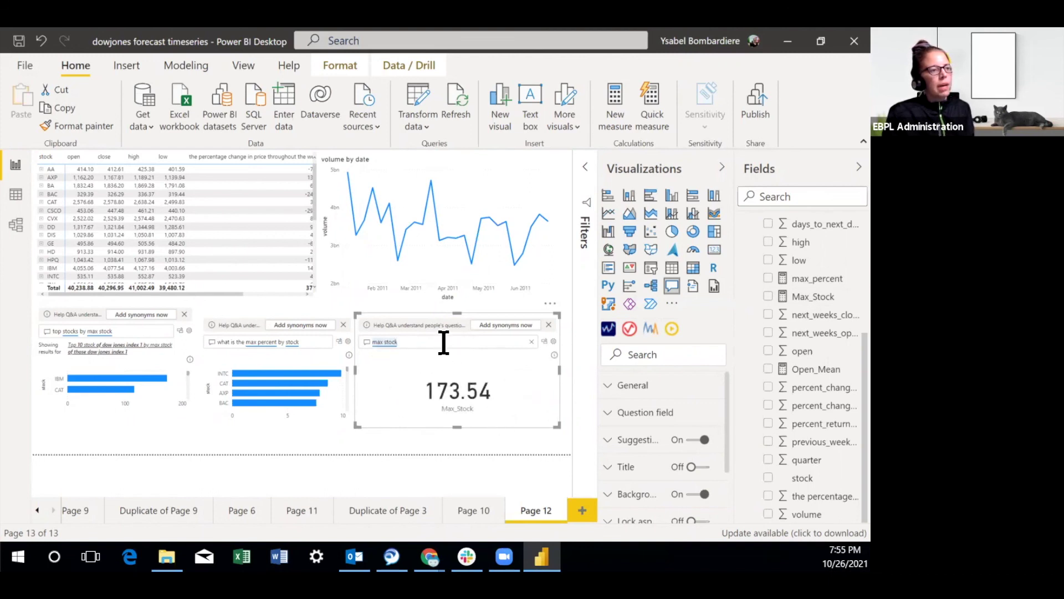
Replace the question in the new Q&A visual with the suggested "max percent".
{"action": "key", "text": "BackSpace"}
{"action": "key", "text": "BackSpace"}
{"action": "key", "text": "BackSpace"}
{"action": "key", "text": "BackSpace"}
{"action": "key", "text": "BackSpace"}
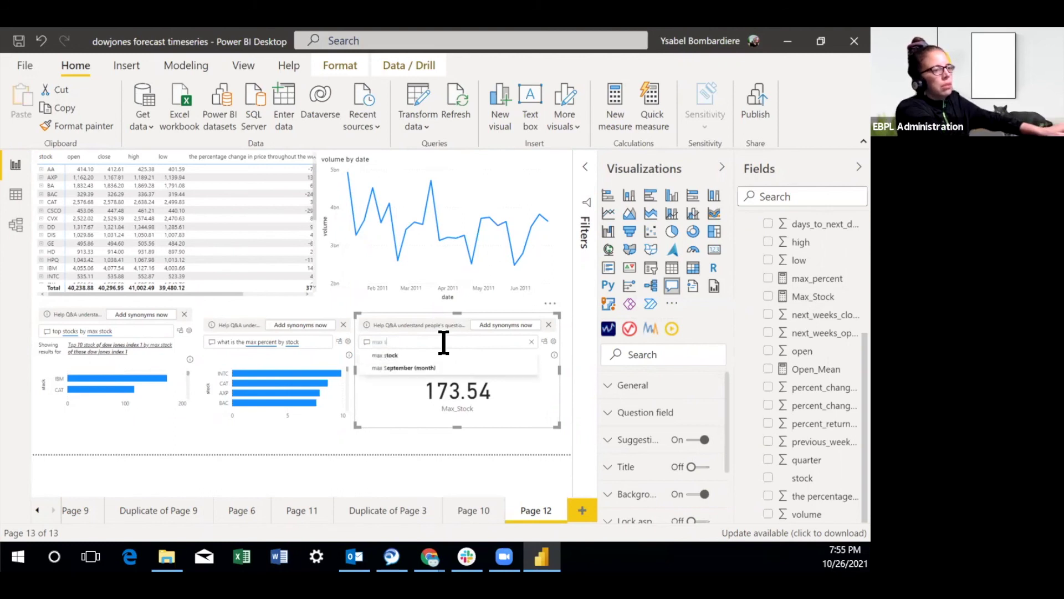
{"action": "key", "text": "BackSpace"}
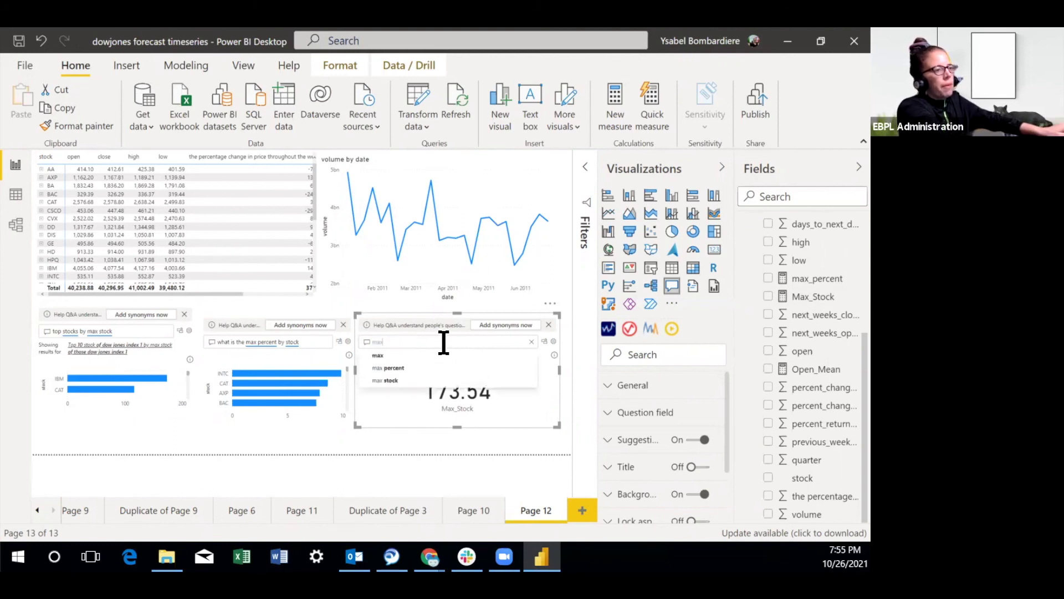
{"action": "left_click", "coordinate": [400, 368]}
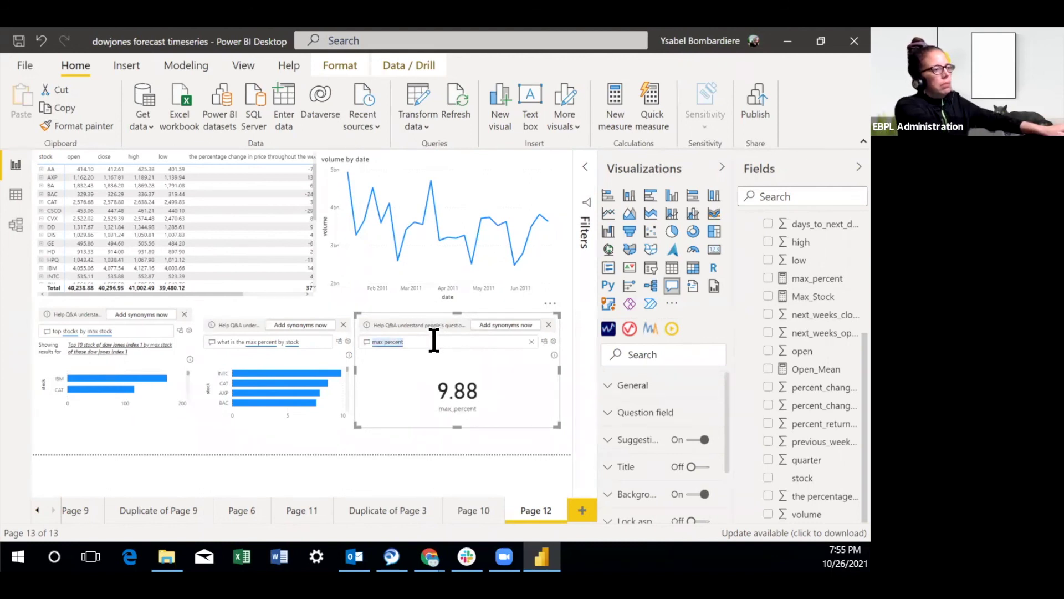
Change the Q&A question to "whats is the max stock by stock" and show the formula of the Max_Stock measure.
{"action": "type", "text": "whats is the max stock"}
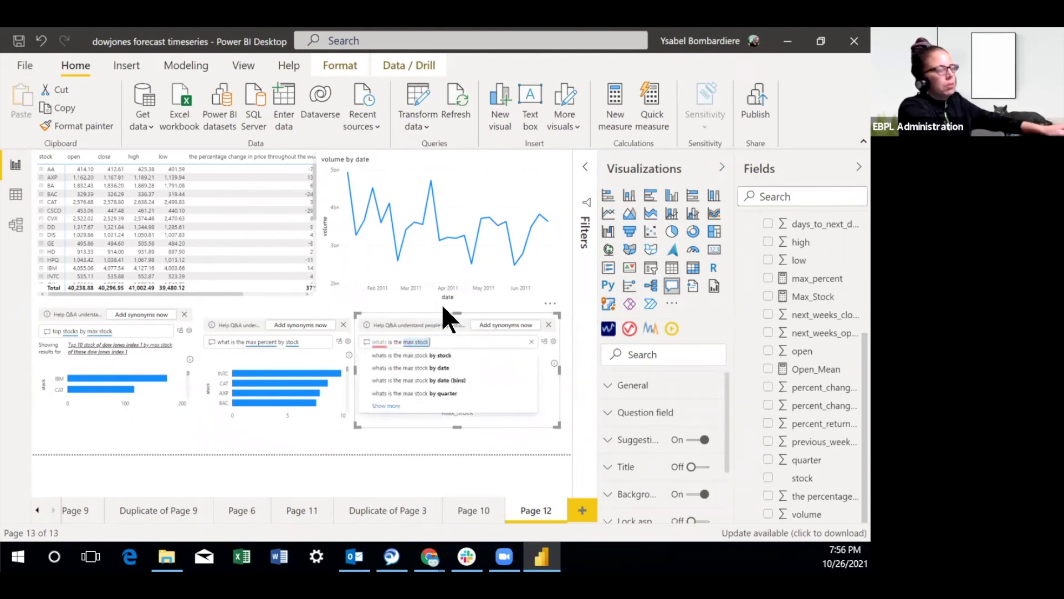
{"action": "left_click", "coordinate": [437, 355]}
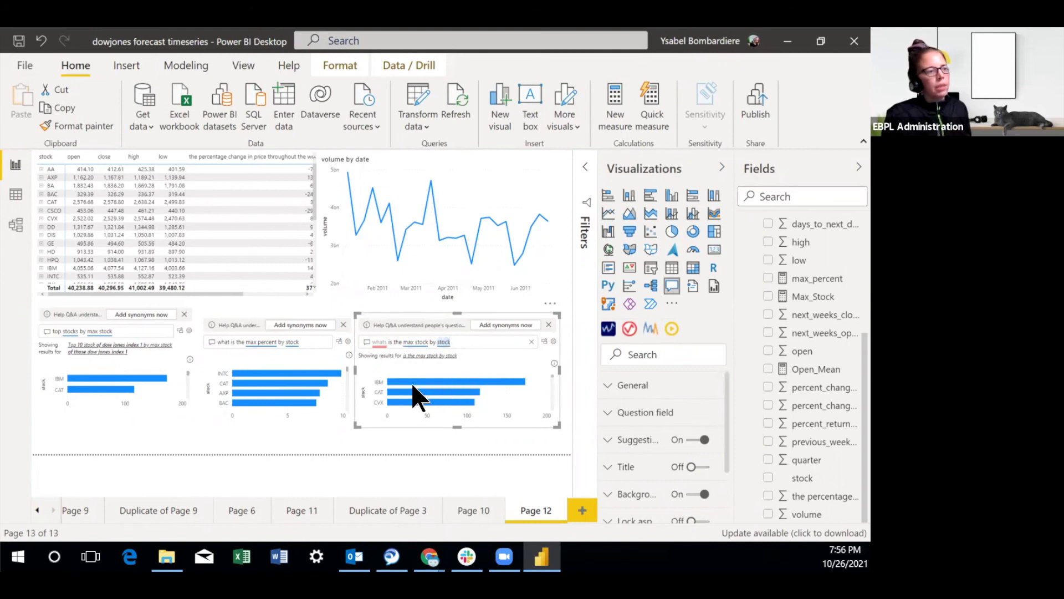
{"action": "mouse_move", "coordinate": [416, 385]}
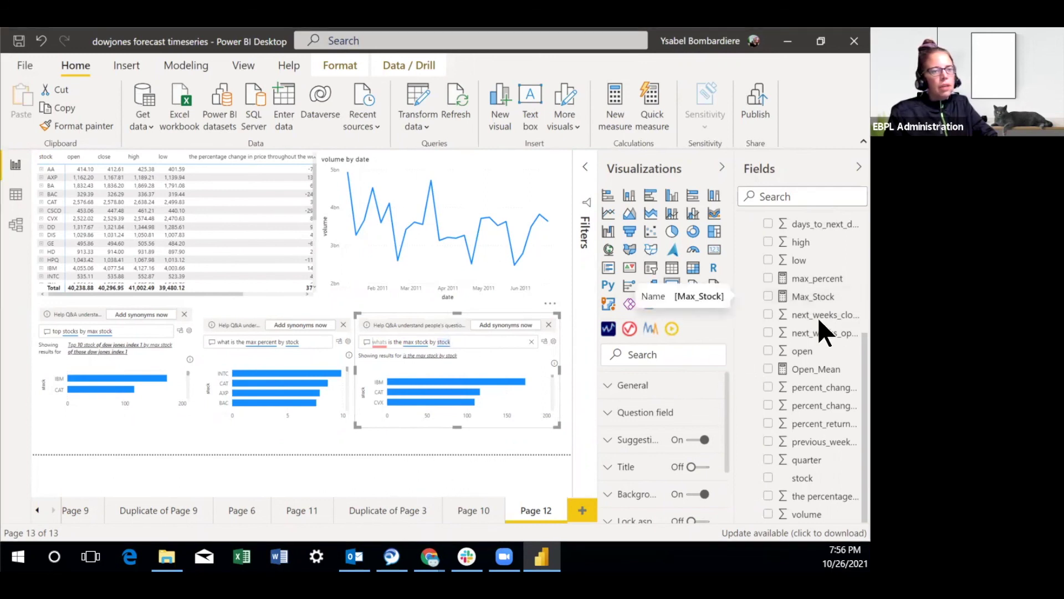
{"action": "left_click_drag", "start_coordinate": [824, 293], "coordinate": [813, 302]}
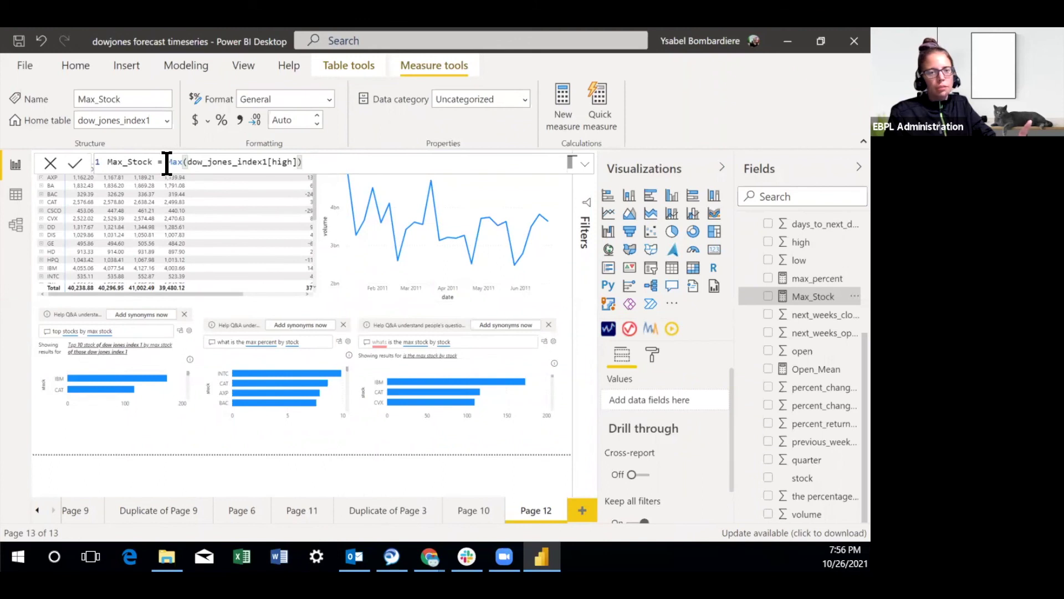
Go to Page 10, try a later start date in the date slicer, and set the start date to 1/21/2011.
{"action": "left_click", "coordinate": [471, 507]}
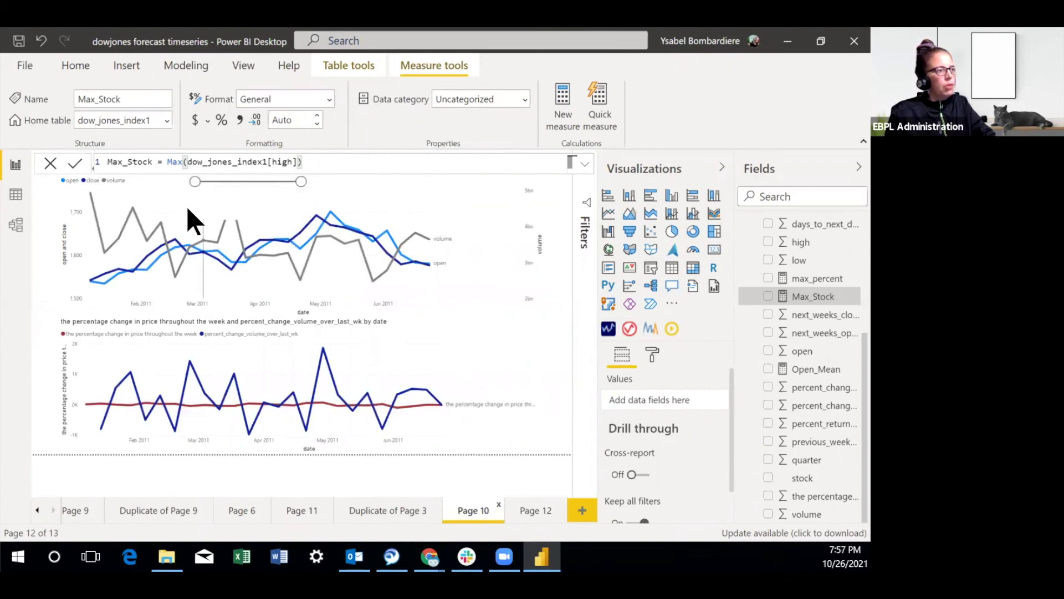
{"action": "left_click_drag", "start_coordinate": [211, 182], "coordinate": [243, 181]}
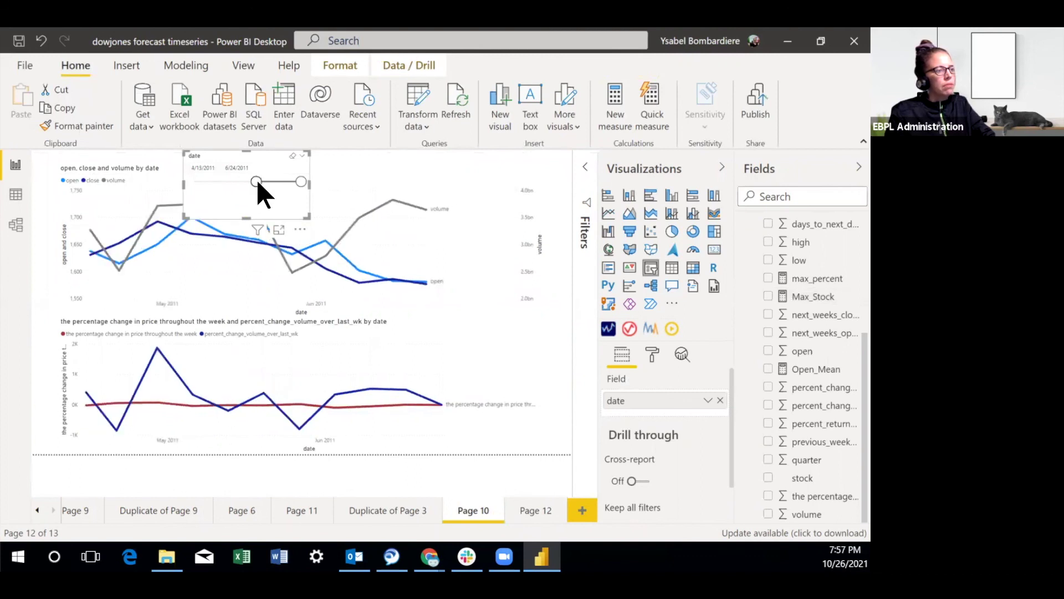
{"action": "left_click", "coordinate": [203, 182]}
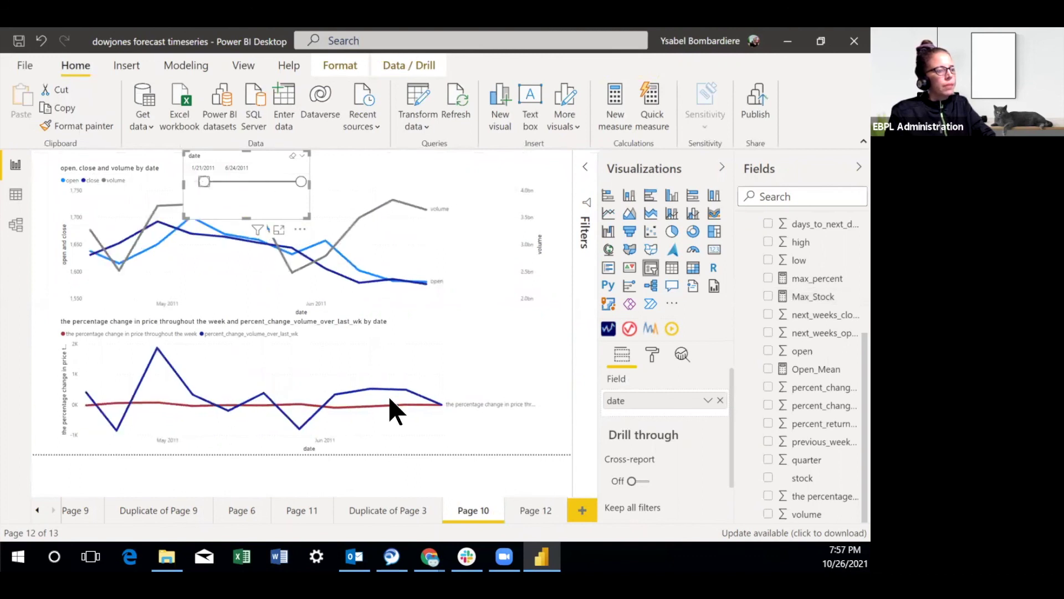
View the Duplicate of Page 3 page, then select the Close_Mean and close by stock scatter chart on Page 11.
{"action": "left_click", "coordinate": [380, 511]}
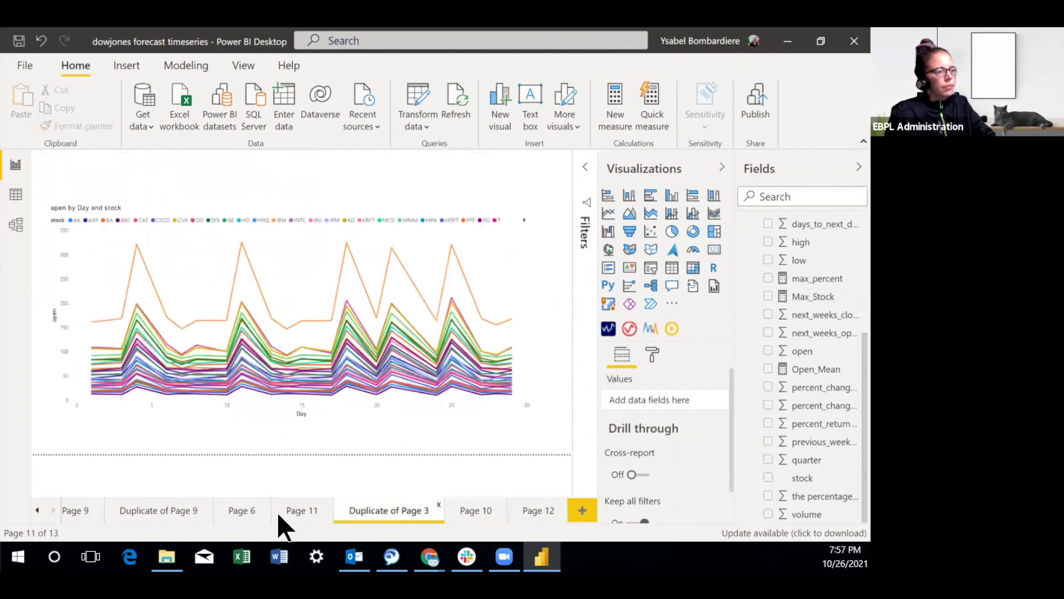
{"action": "left_click", "coordinate": [299, 510]}
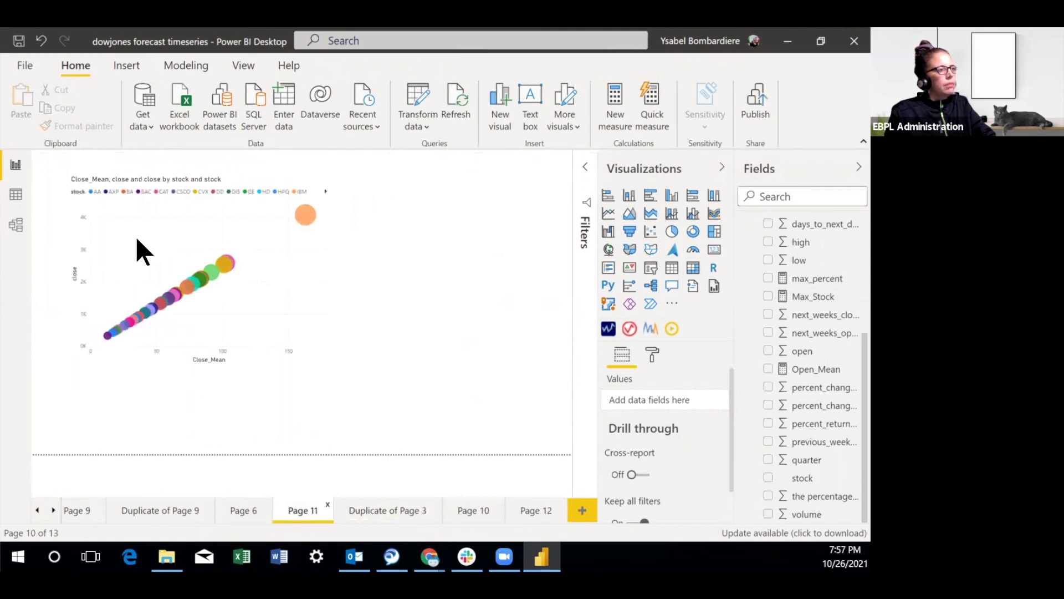
{"action": "left_click", "coordinate": [315, 205]}
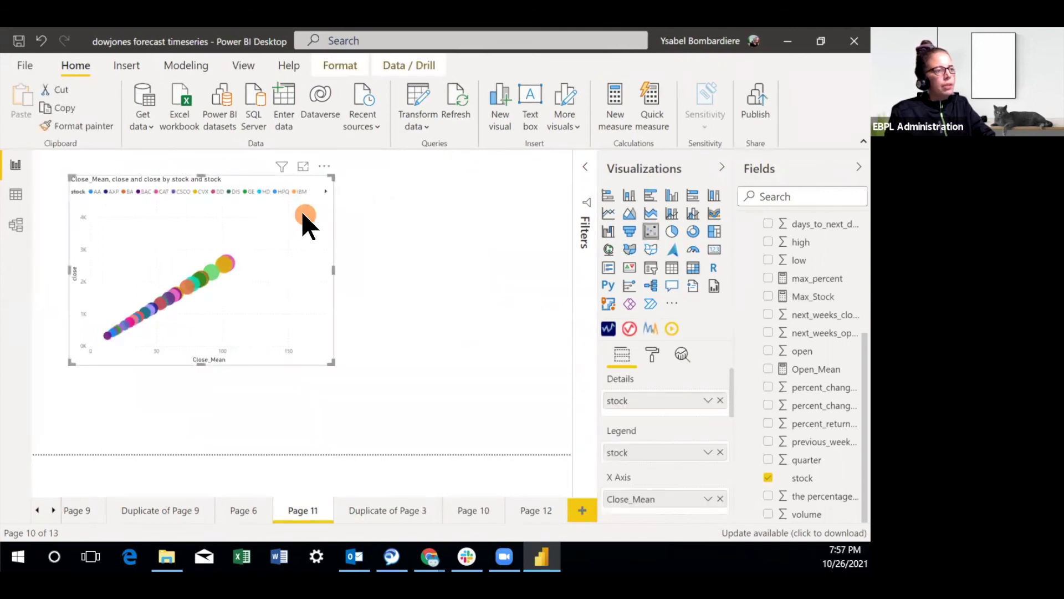
Inspect the IBM point on the Page 11 scatter chart and review Page 6, Duplicate of Page 9, Page 9 and Page 12.
{"action": "mouse_move", "coordinate": [303, 216]}
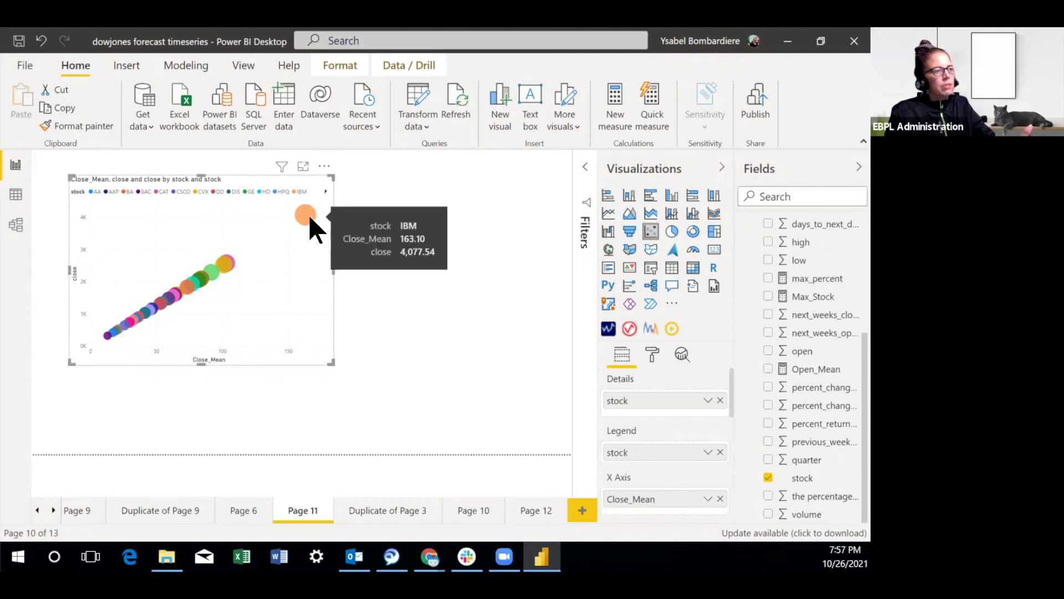
{"action": "left_click", "coordinate": [240, 510]}
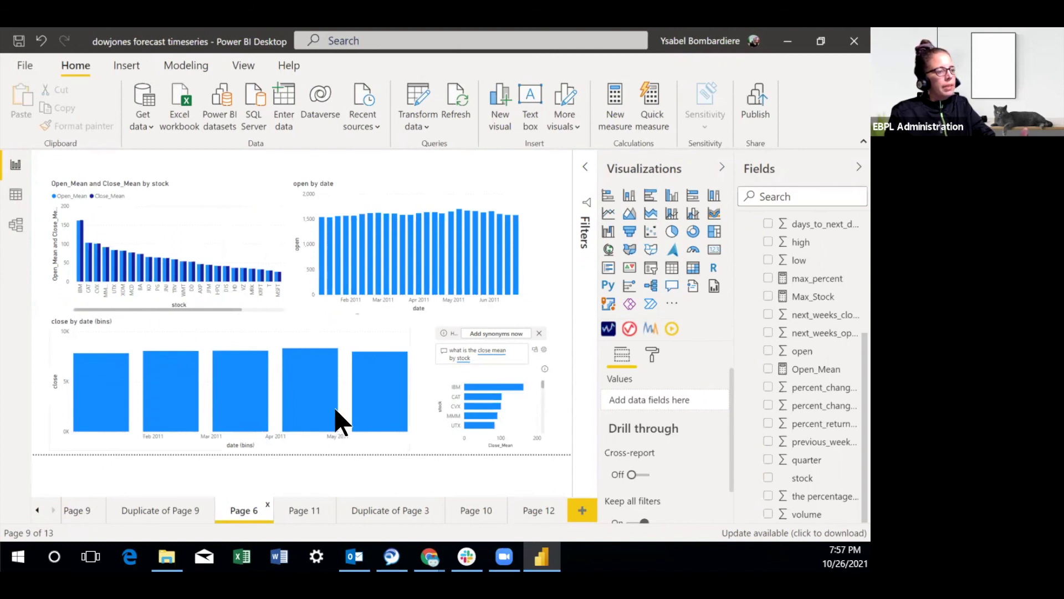
{"action": "left_click", "coordinate": [152, 506]}
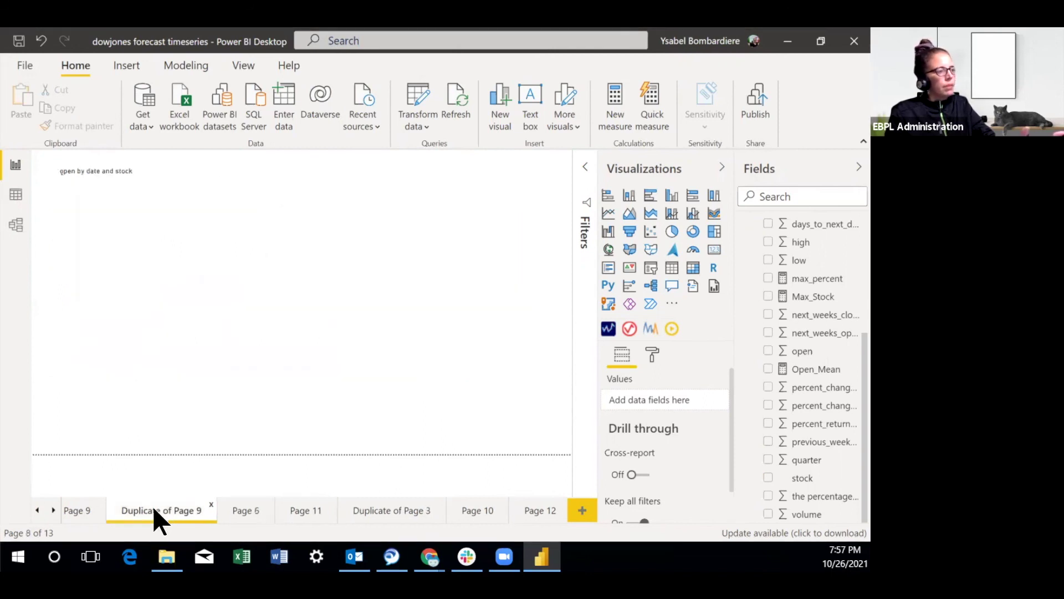
{"action": "left_click", "coordinate": [78, 510]}
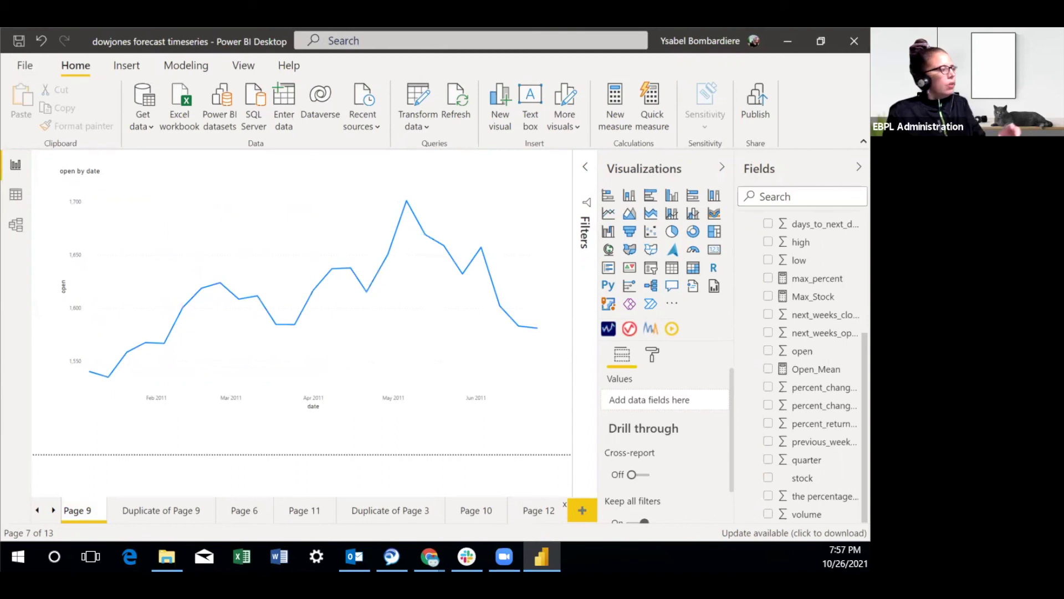
{"action": "left_click", "coordinate": [521, 502]}
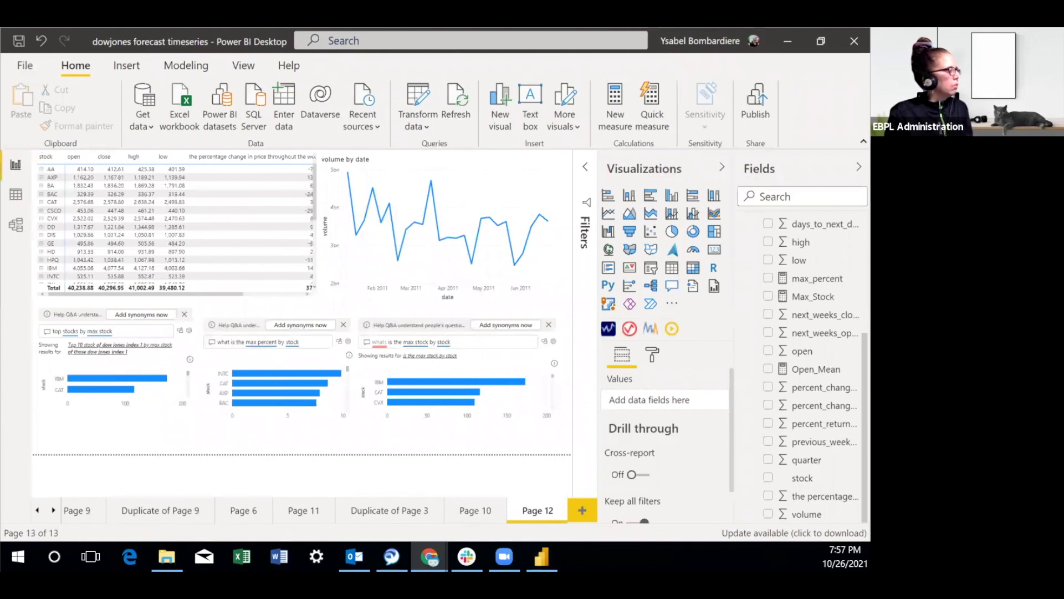
Switch to the Power BI service in a maximized Chrome window and open the recent app Analyze Popular Stocks with Power BI.
{"action": "key", "text": "alt+Tab"}
{"action": "scroll", "coordinate": [305, 211], "scroll_direction": "down", "scroll_amount": 5}
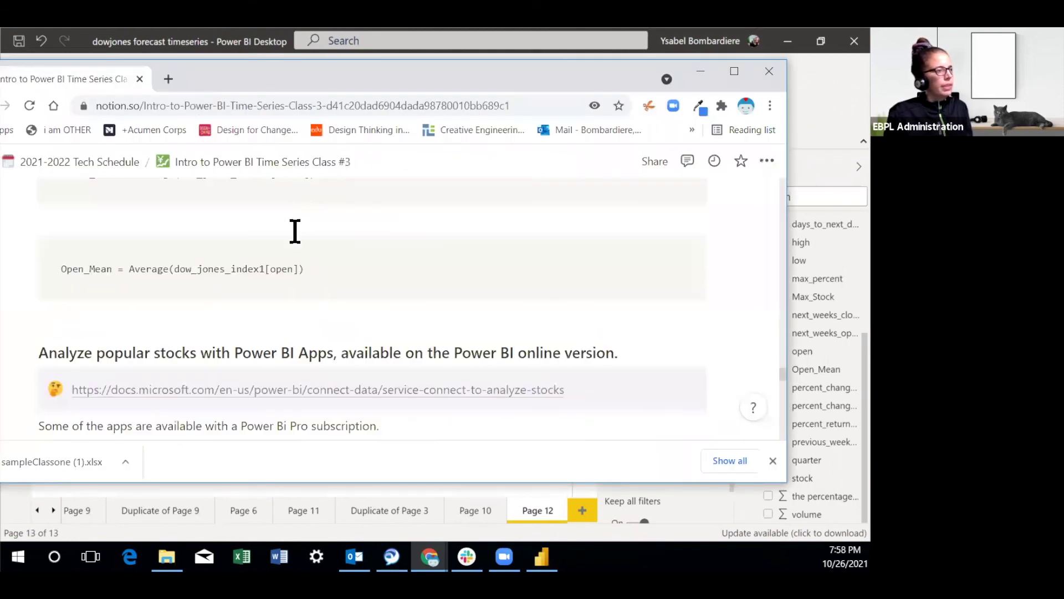
{"action": "scroll", "coordinate": [136, 181], "scroll_direction": "up", "scroll_amount": 1}
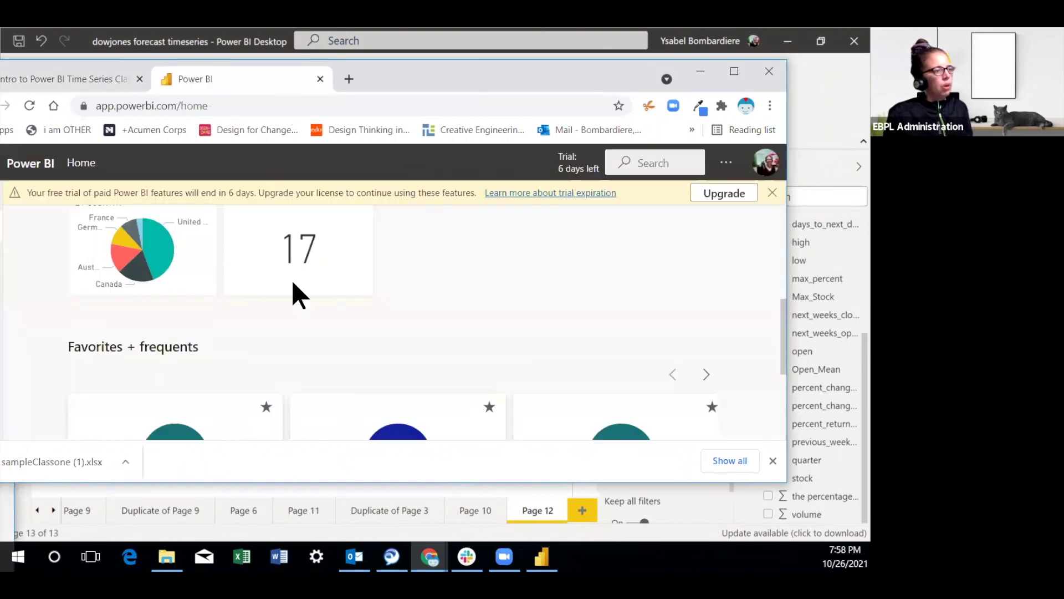
{"action": "scroll", "coordinate": [291, 280], "scroll_direction": "down", "scroll_amount": 3}
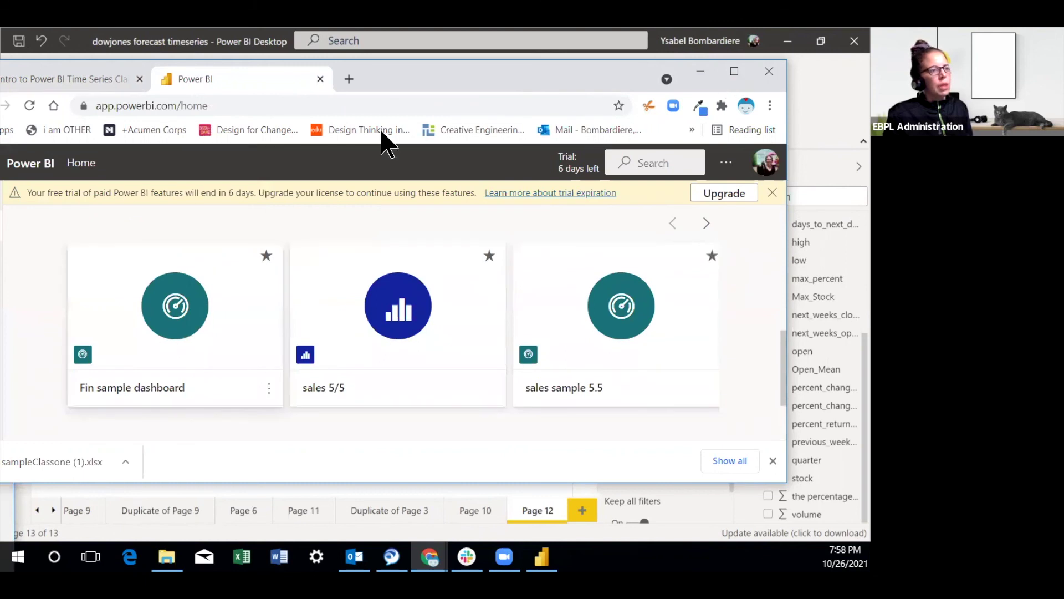
{"action": "key", "text": "super+Up"}
{"action": "scroll", "coordinate": [140, 340], "scroll_direction": "down", "scroll_amount": 1}
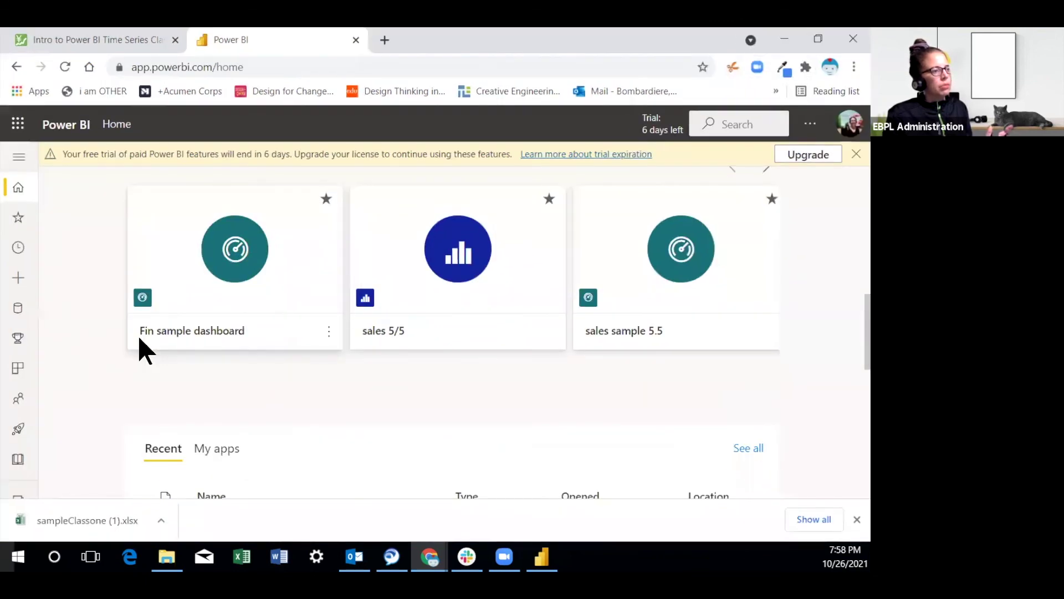
{"action": "scroll", "coordinate": [138, 338], "scroll_direction": "down", "scroll_amount": 5}
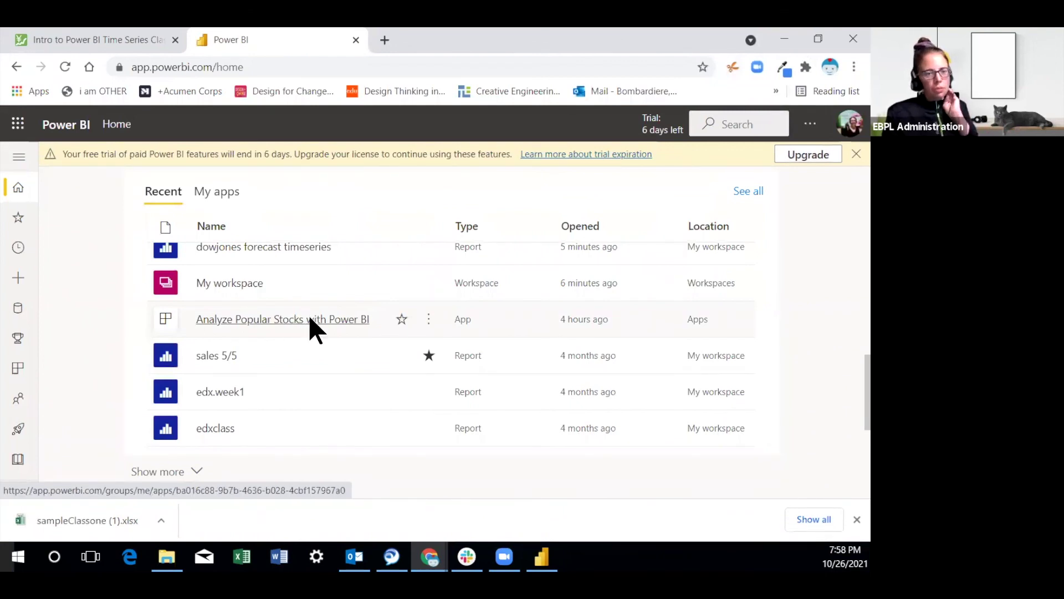
{"action": "left_click", "coordinate": [309, 319]}
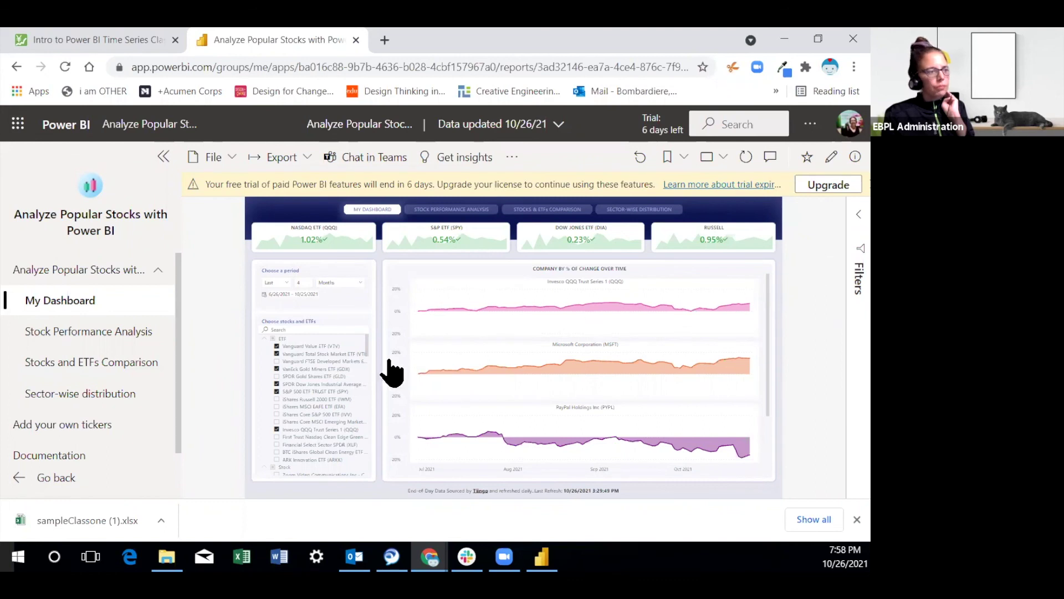
Add iShares MSCI EAFE ETF (EFA) to the My Dashboard selection and try a shorter time range on the Stocks and ETFs Comparison chart.
{"action": "left_click", "coordinate": [277, 408]}
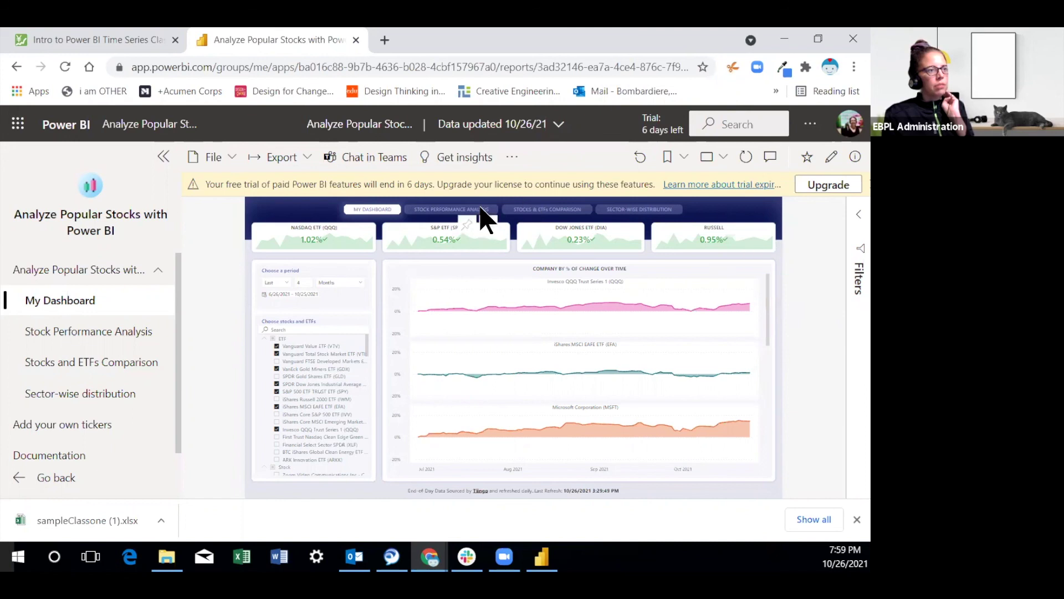
{"action": "left_click", "coordinate": [545, 217]}
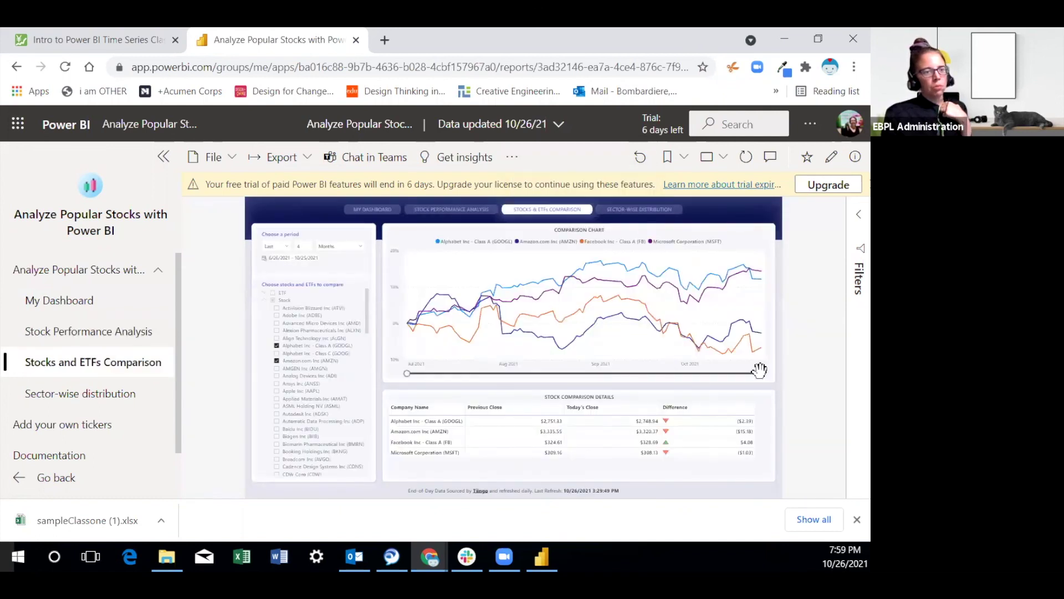
{"action": "left_click_drag", "start_coordinate": [759, 370], "coordinate": [693, 367]}
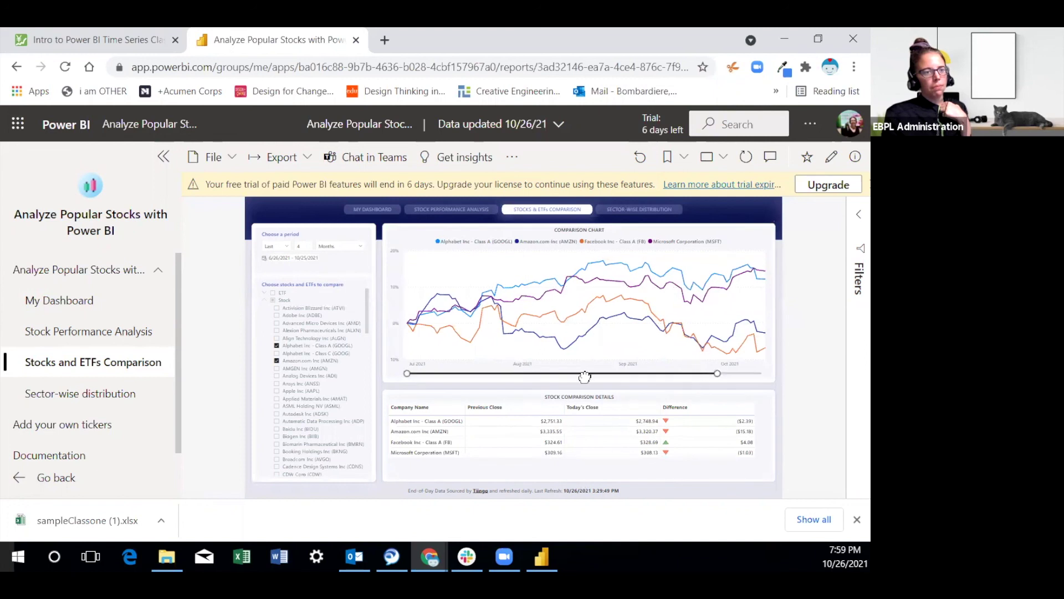
{"action": "left_click_drag", "start_coordinate": [584, 376], "coordinate": [546, 373]}
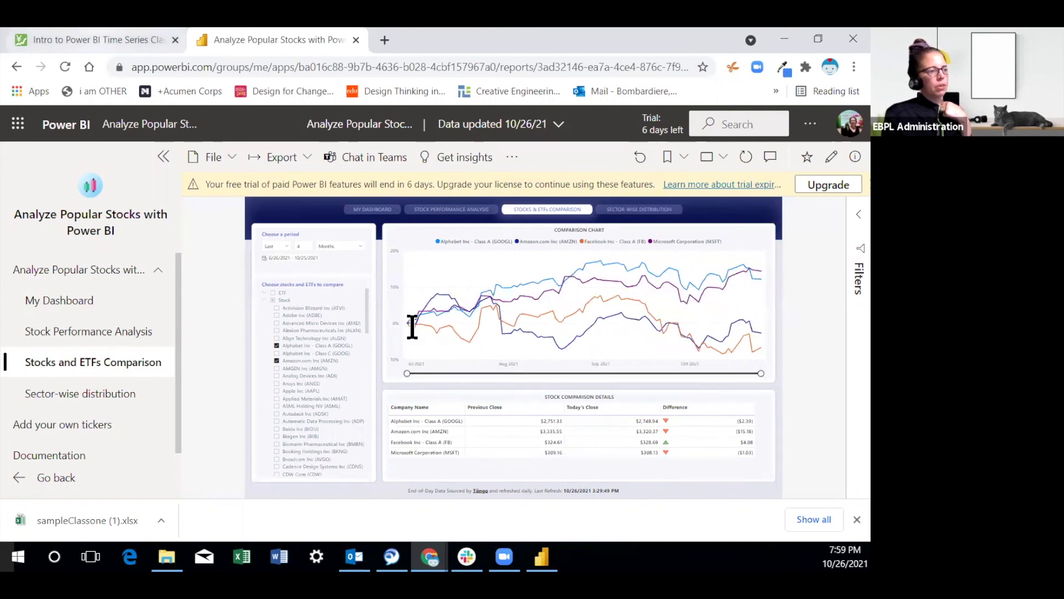
Return to the Intro to Power BI Time Series Class #3 notes at the section on analyzing popular stocks.
{"action": "key", "text": "ctrl+Tab"}
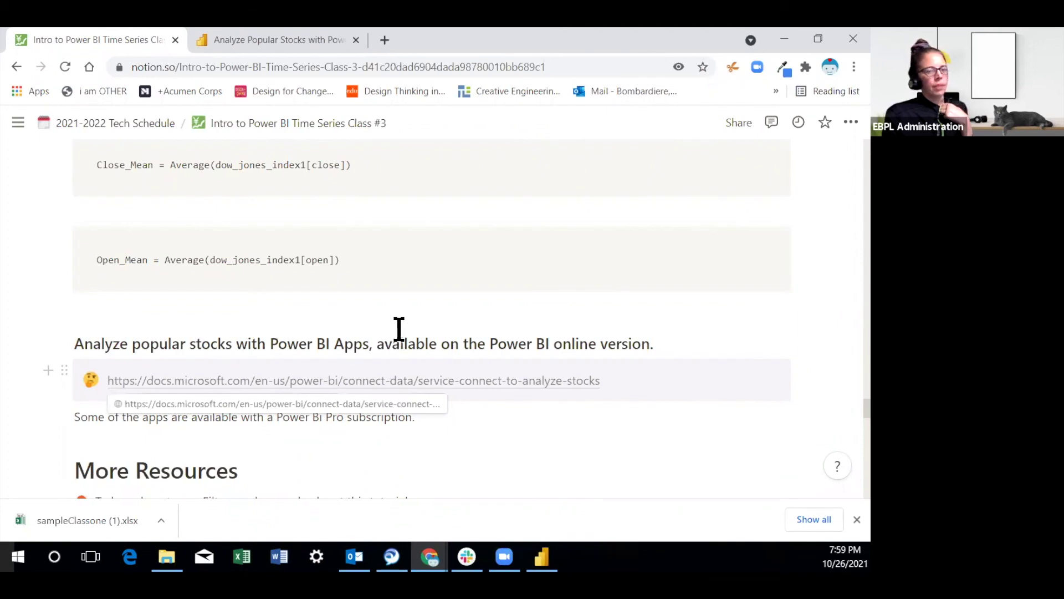
{"action": "left_click", "coordinate": [300, 39]}
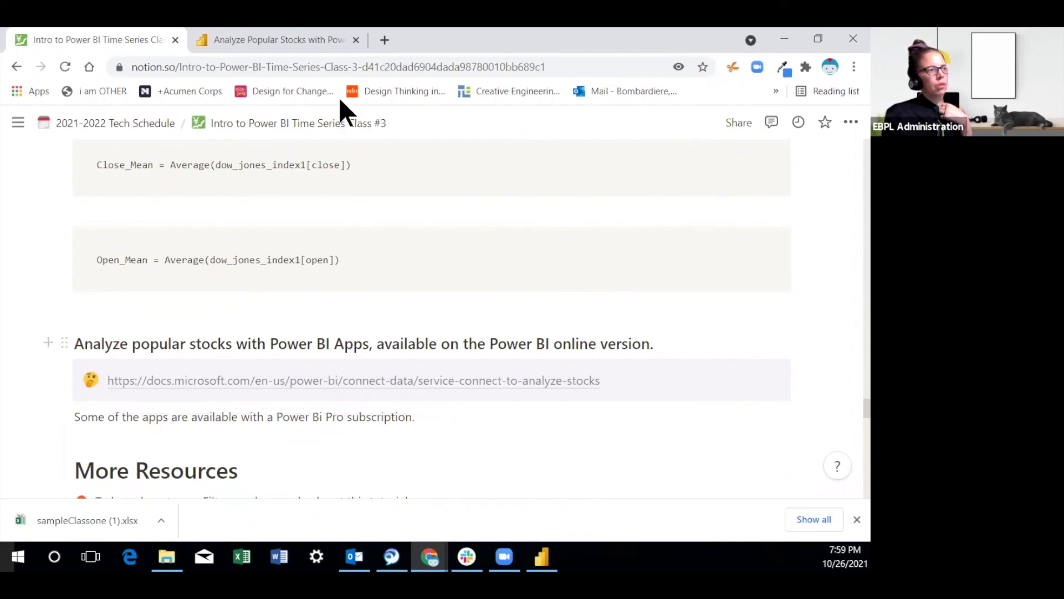